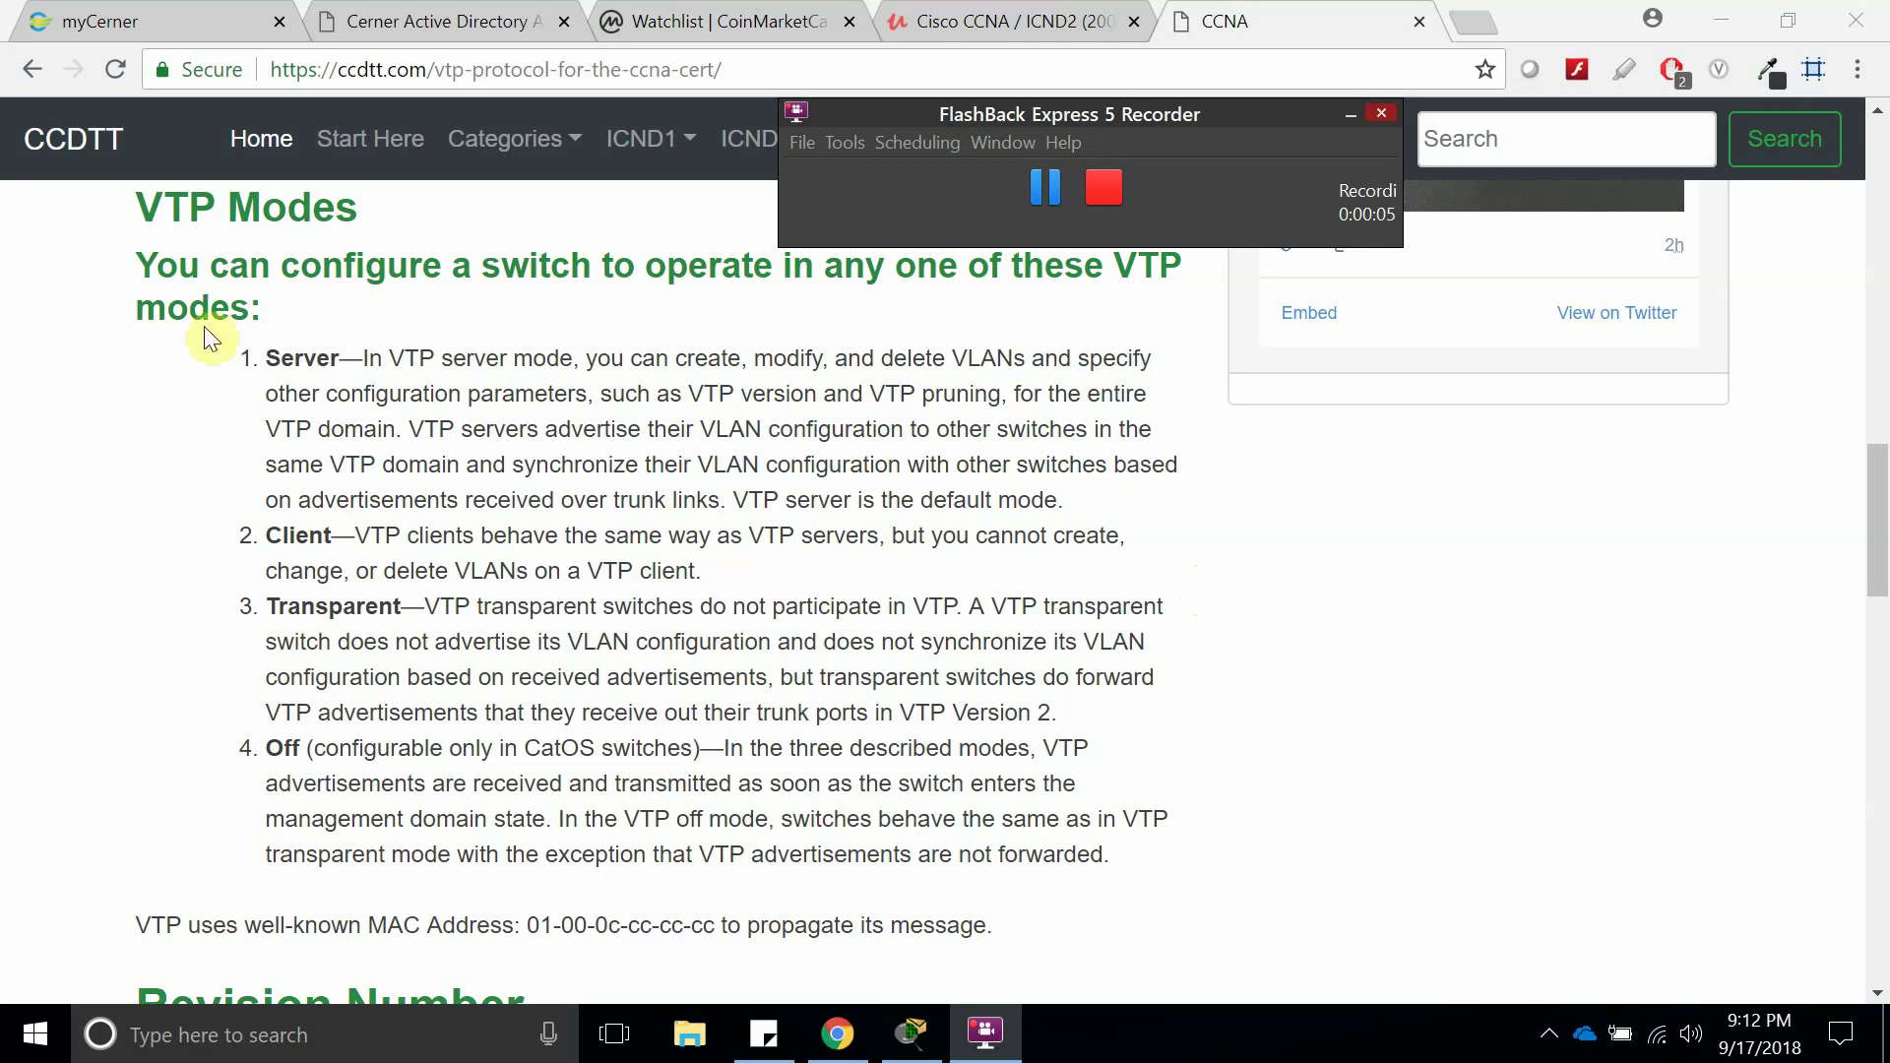
# On the reference page, highlight the VTP Modes heading, the four mode names, and the Server and Client descriptions.
pyautogui.moveTo(137, 206); pyautogui.dragTo(341, 205)
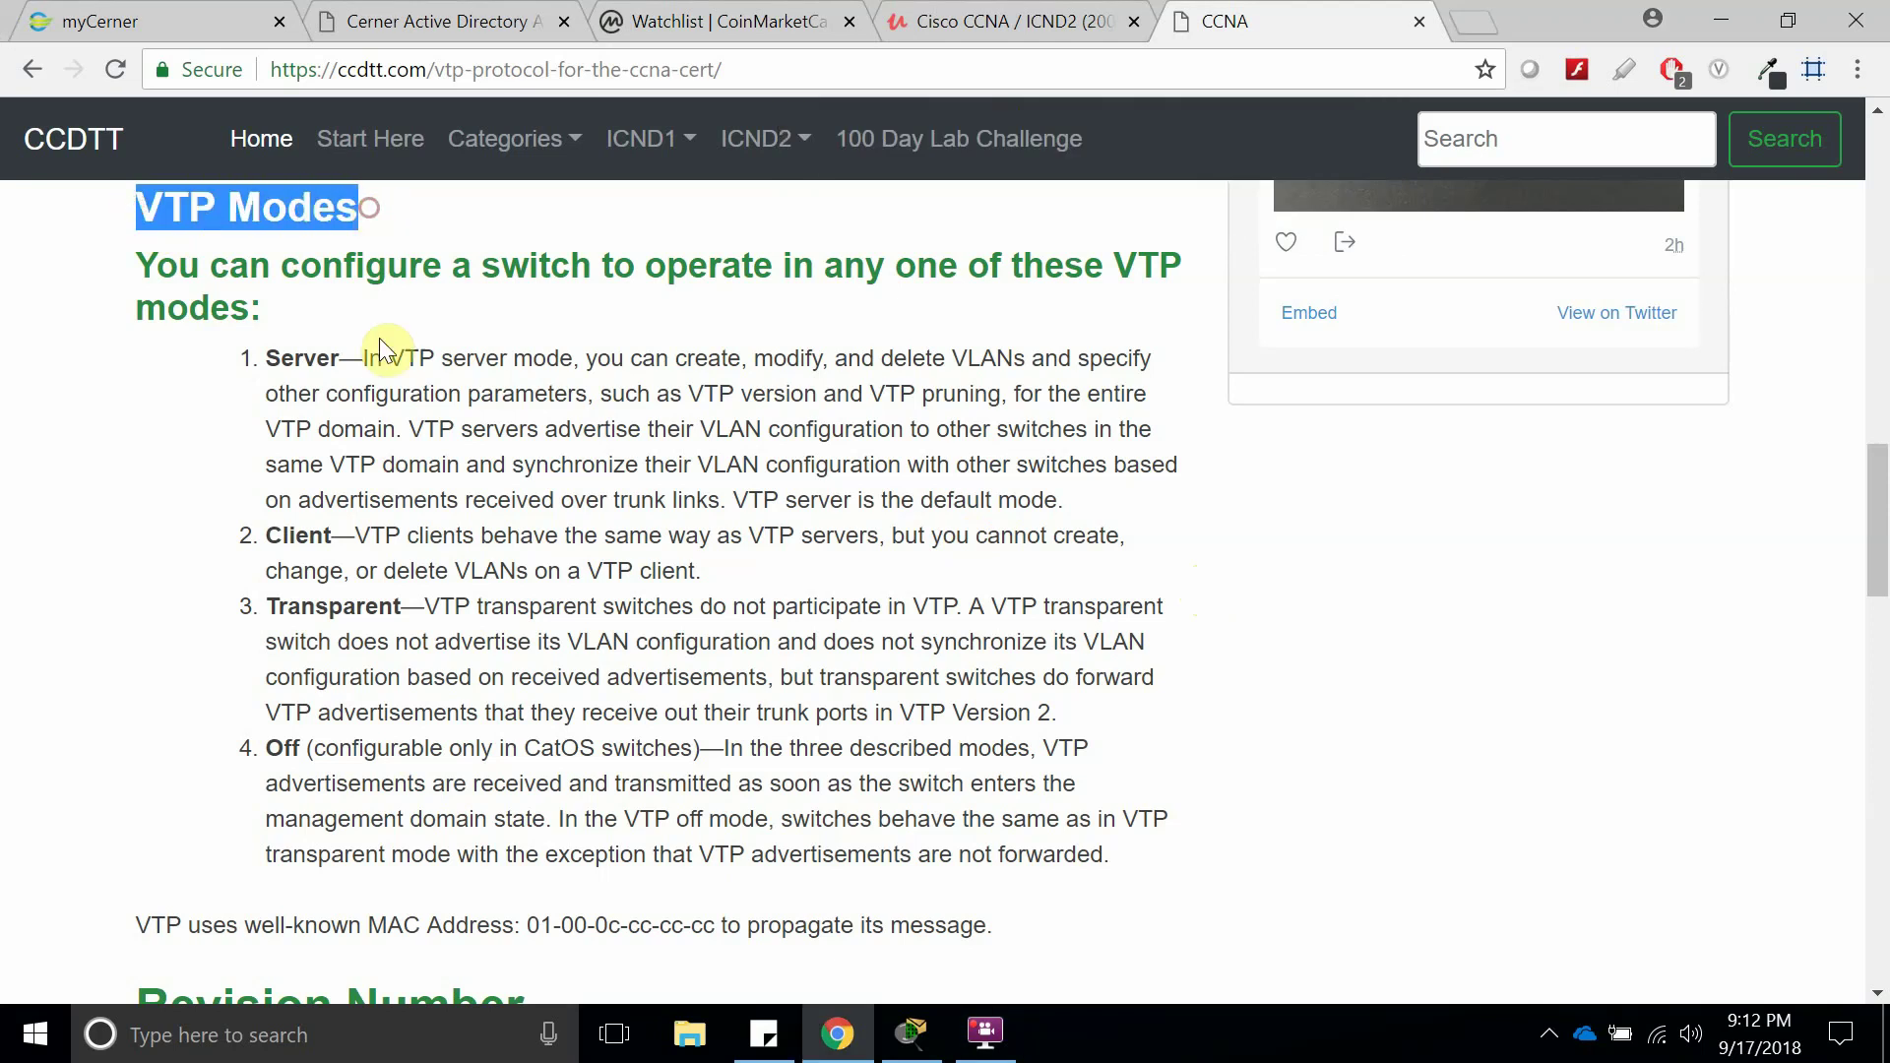
pyautogui.doubleClick(301, 358)
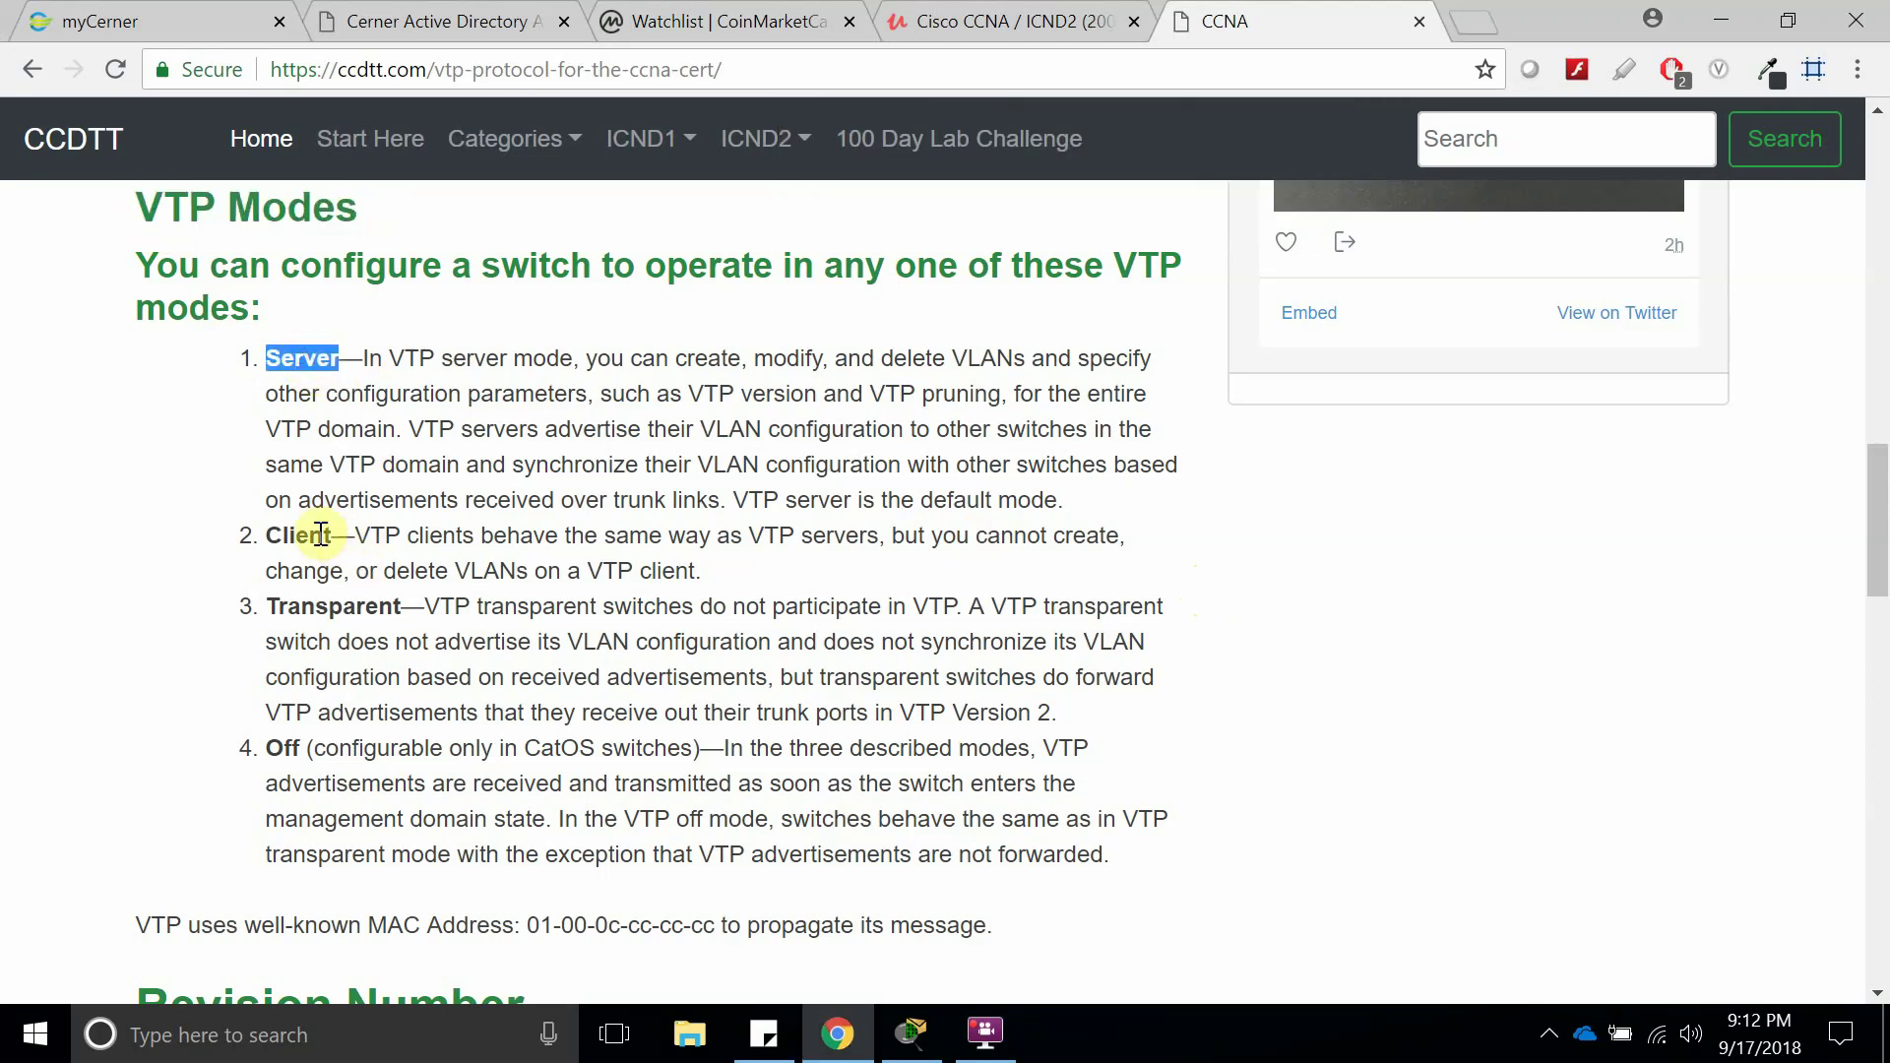
pyautogui.doubleClick(321, 534)
pyautogui.doubleClick(345, 607)
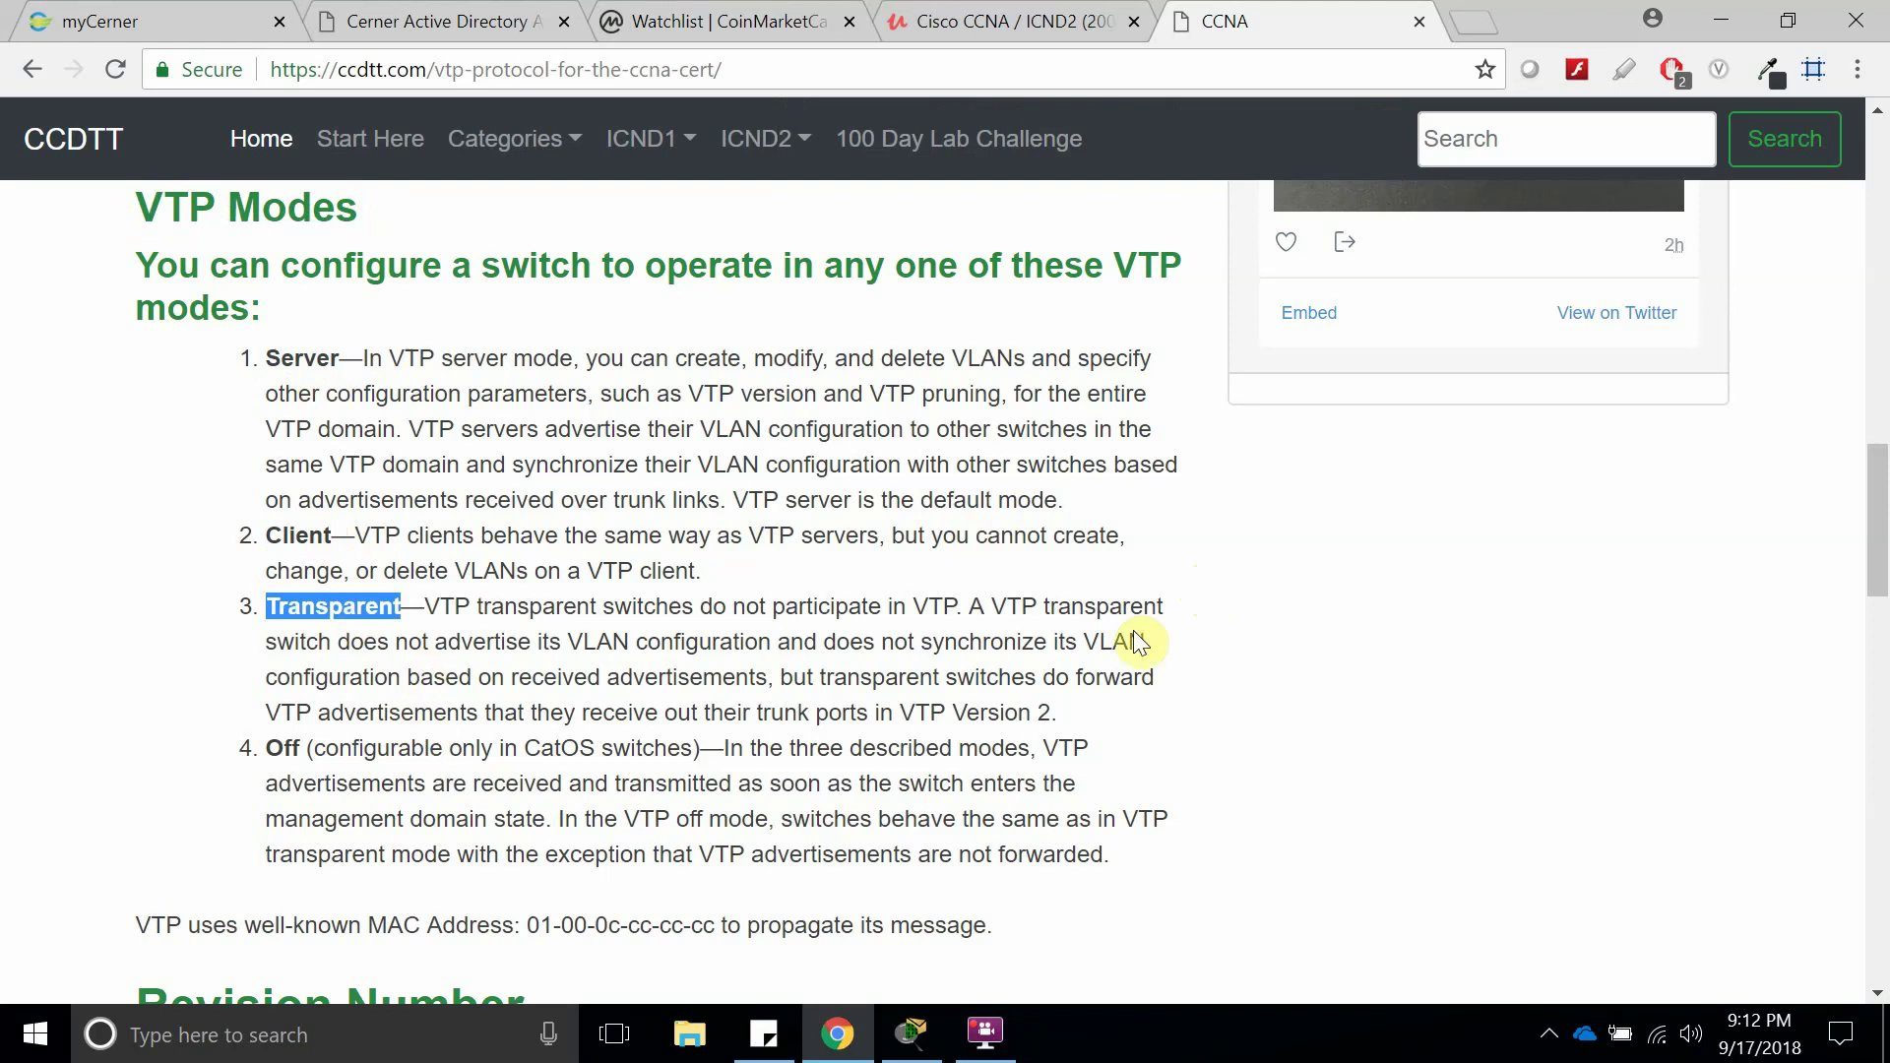
pyautogui.doubleClick(283, 748)
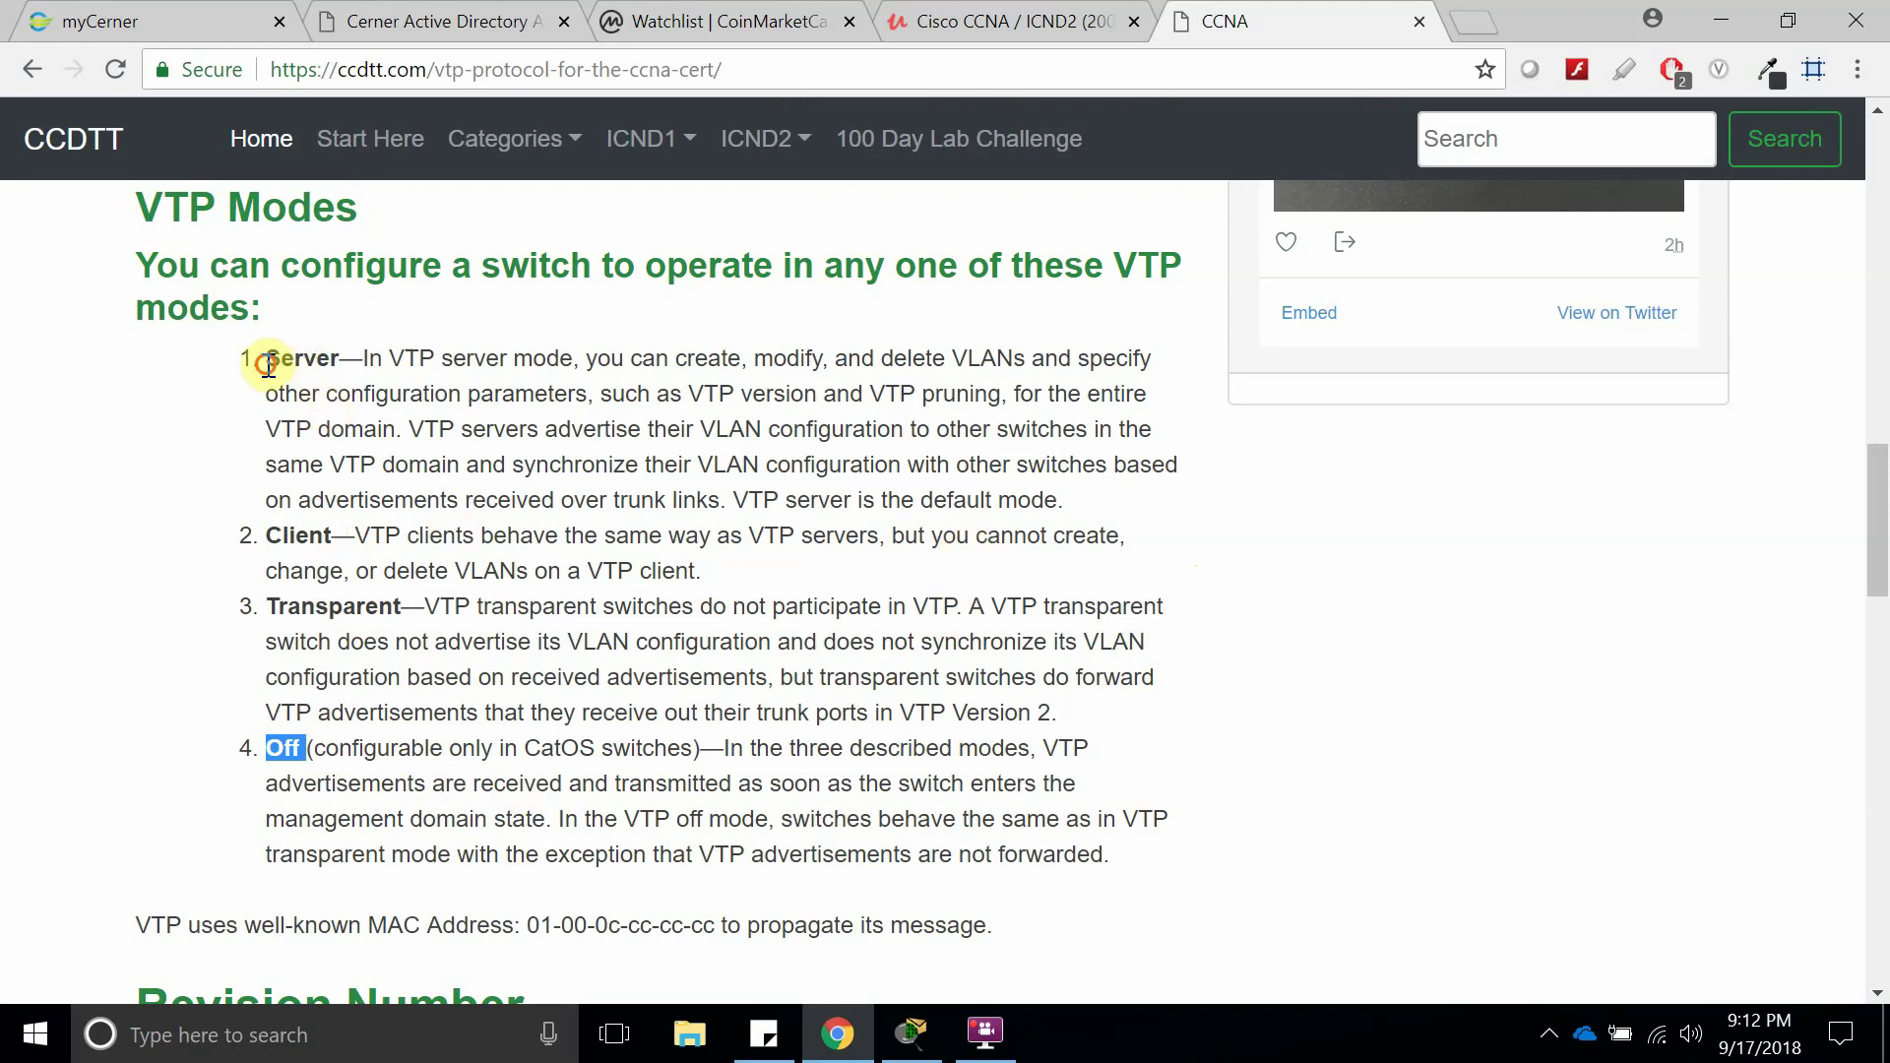
pyautogui.moveTo(267, 364); pyautogui.dragTo(538, 366)
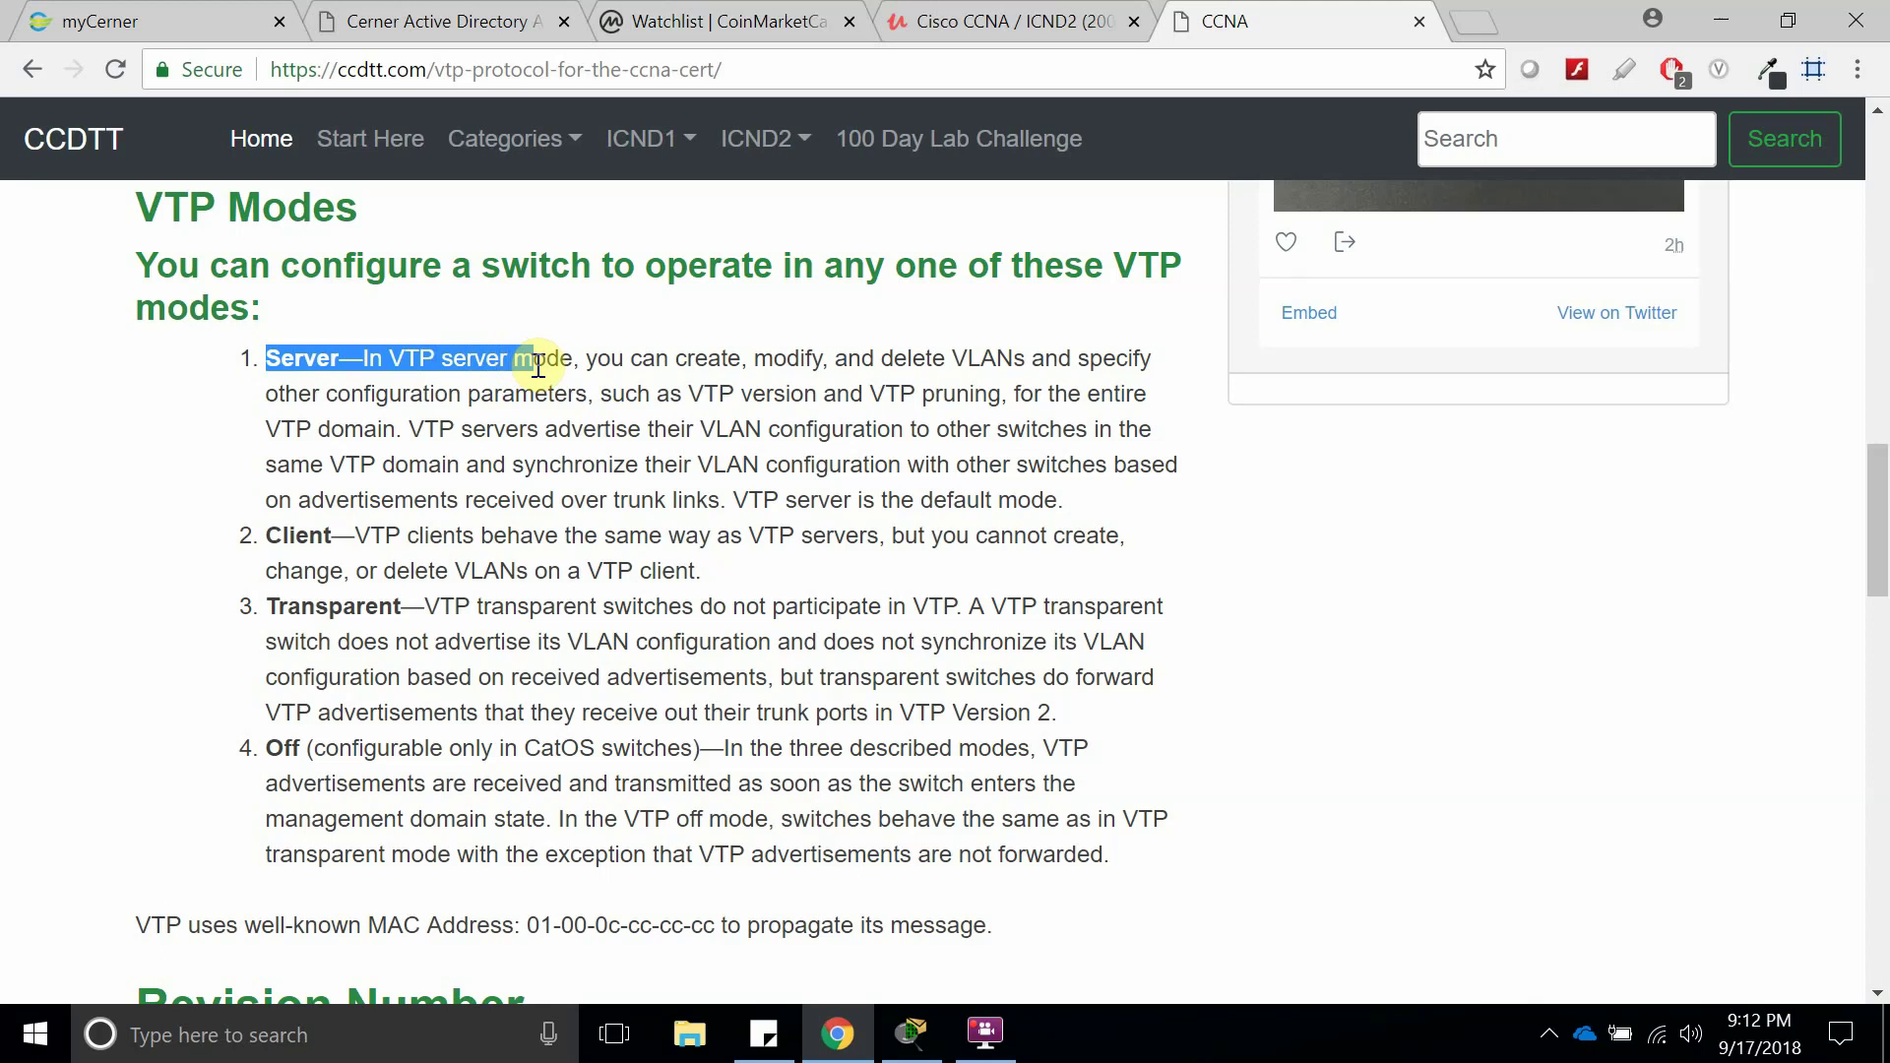
pyautogui.click(588, 366)
pyautogui.moveTo(518, 366); pyautogui.dragTo(1035, 394)
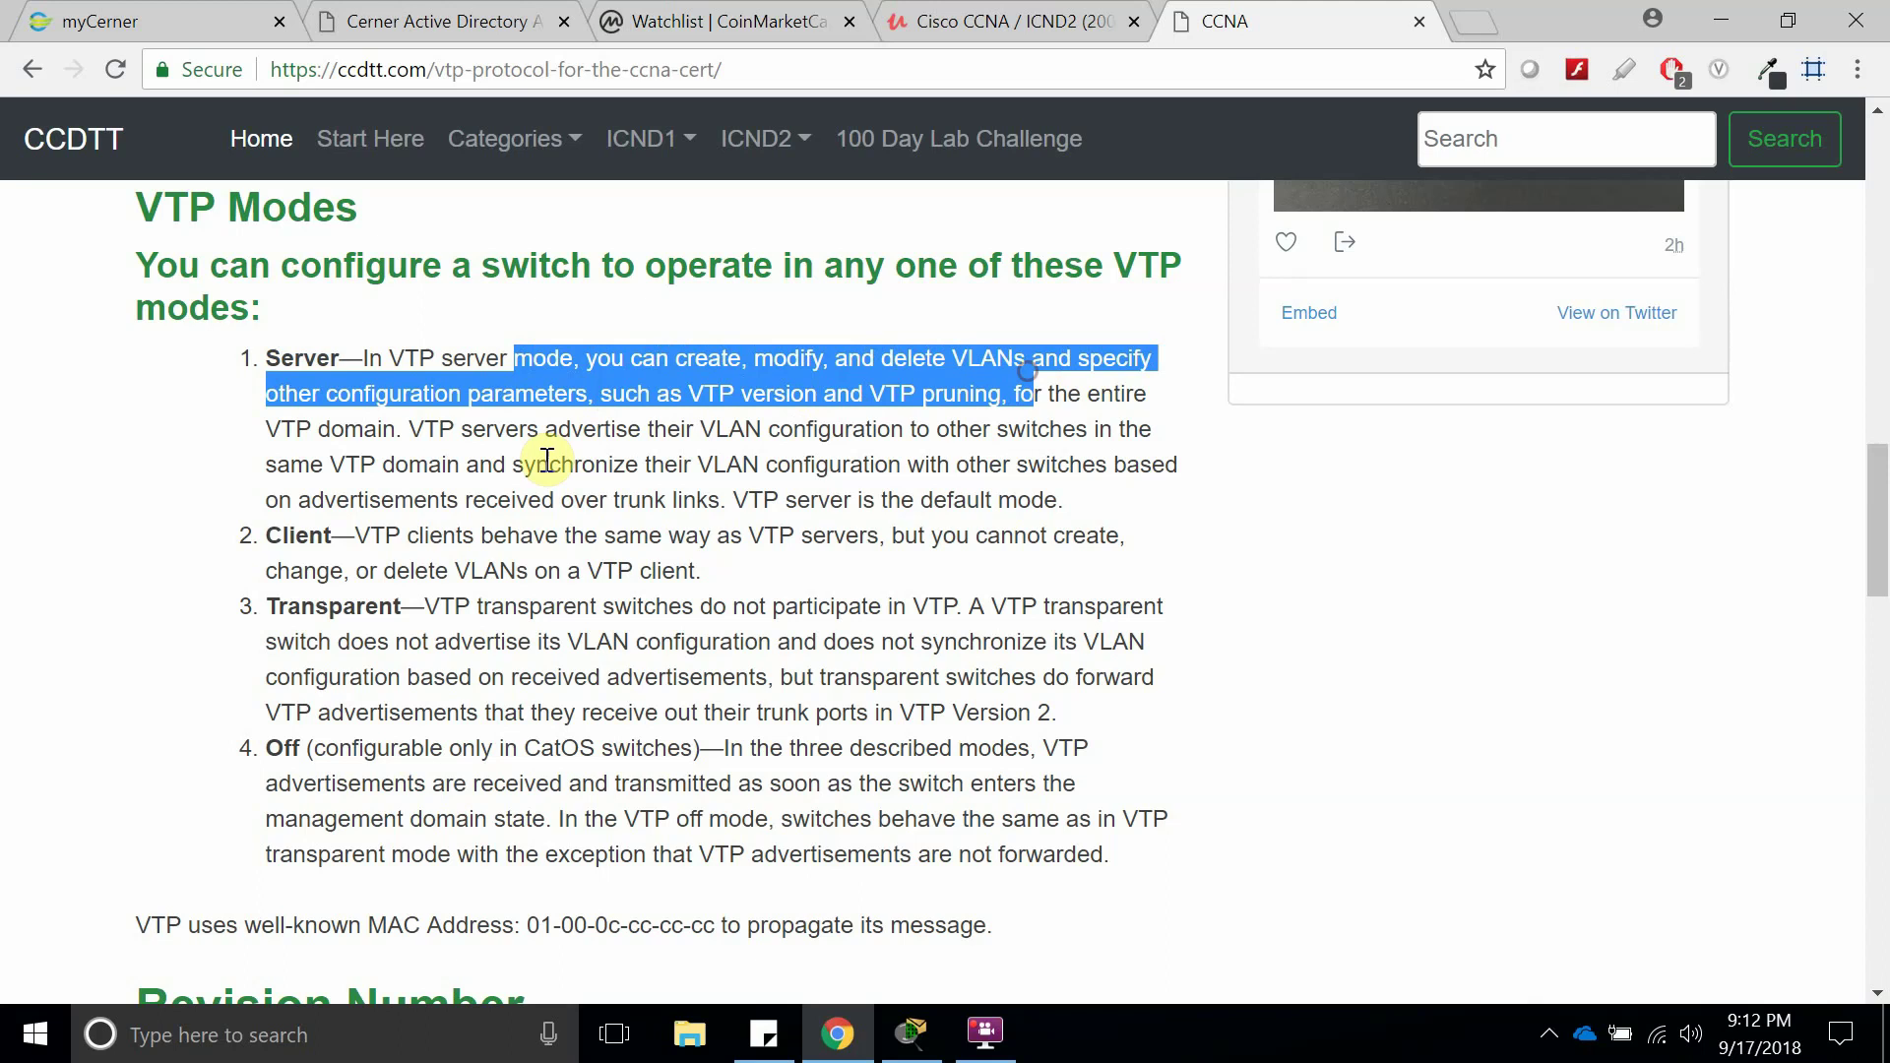
pyautogui.moveTo(354, 531); pyautogui.dragTo(733, 532)
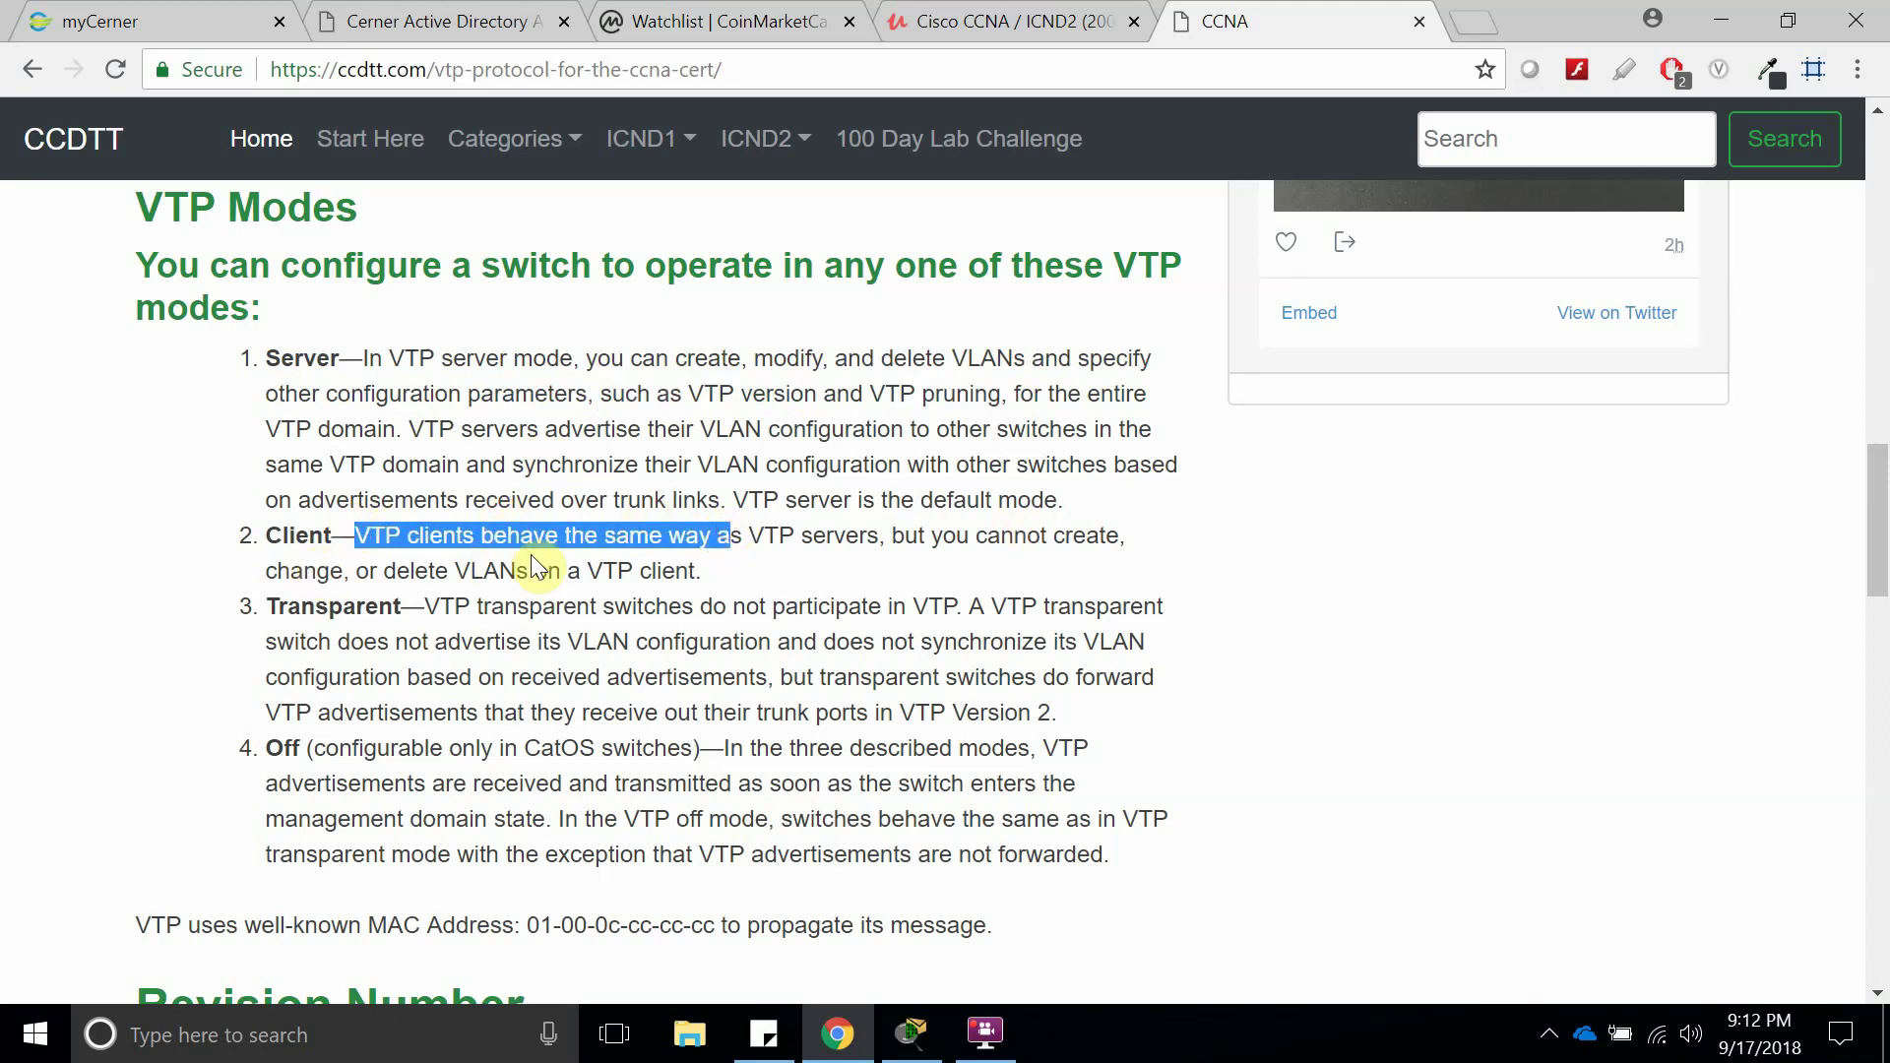
# Re-highlight Server, Client and the Transparent description, stressing the words VLAN and VTP.
pyautogui.doubleClick(284, 360)
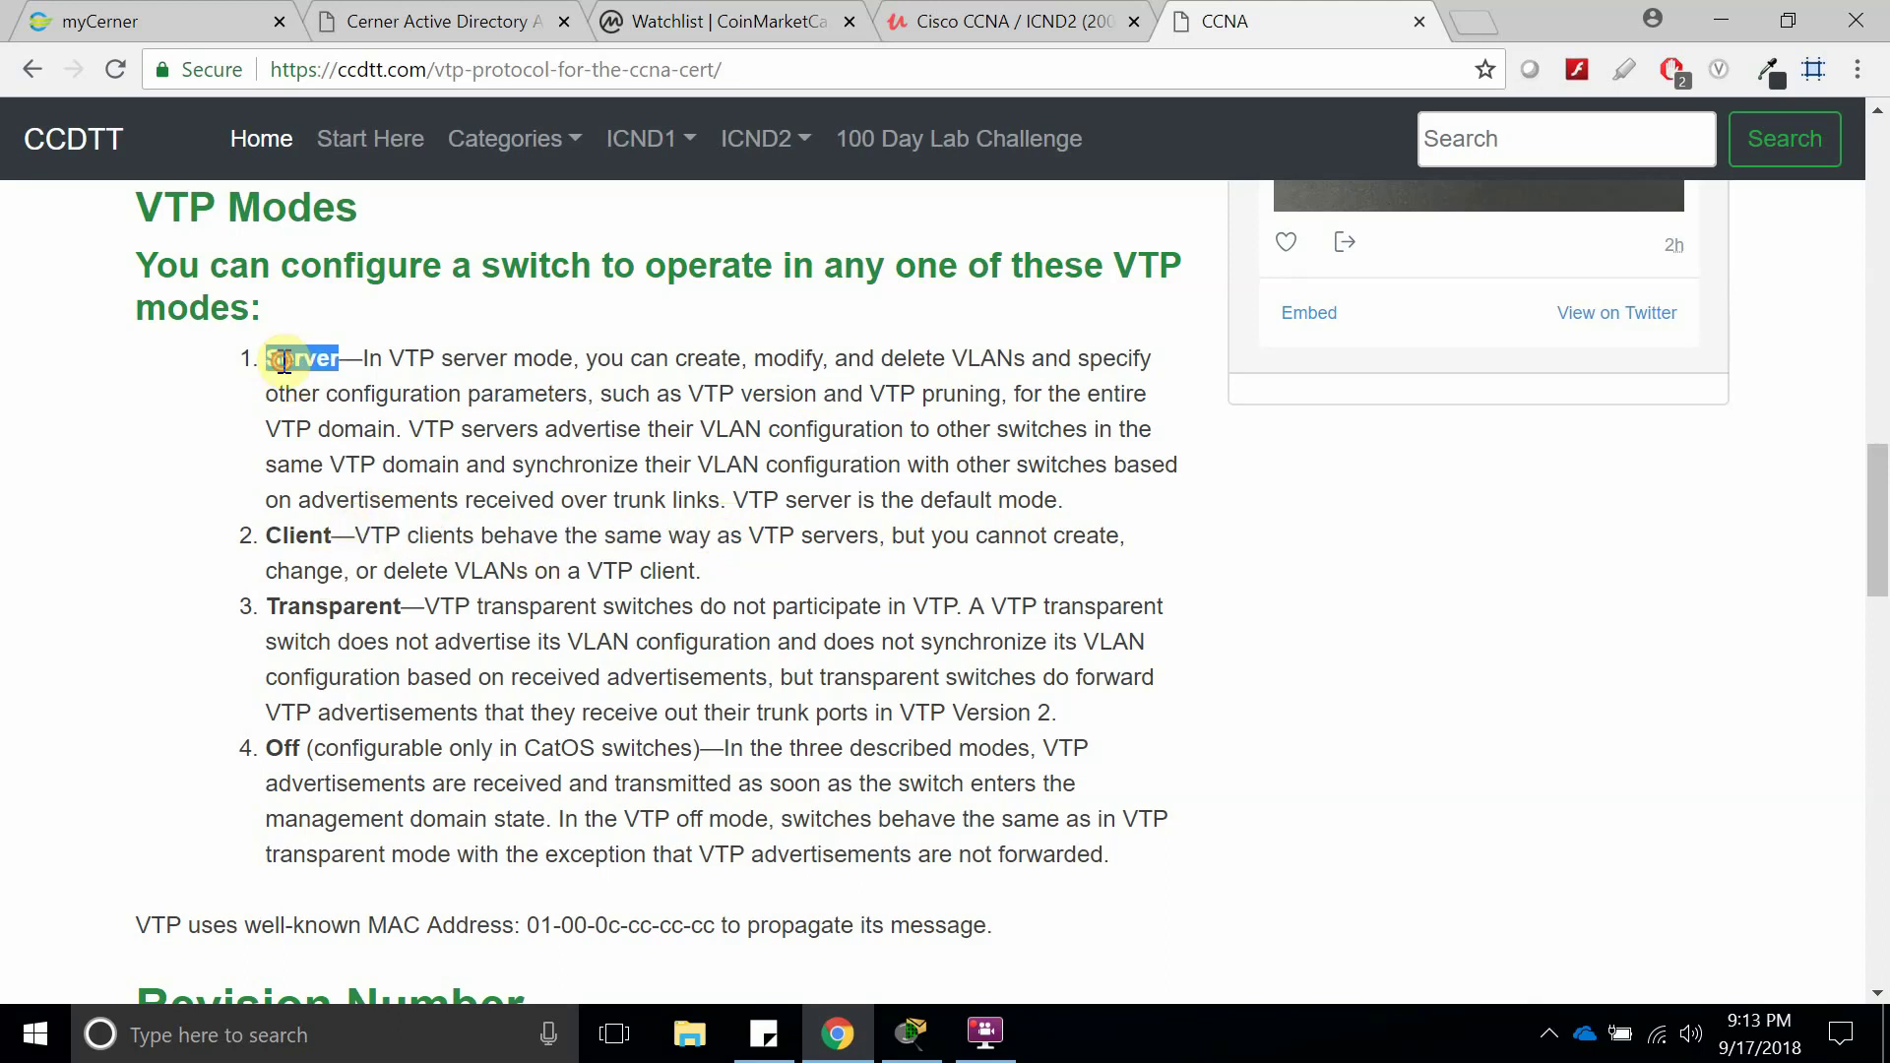
pyautogui.doubleClick(300, 536)
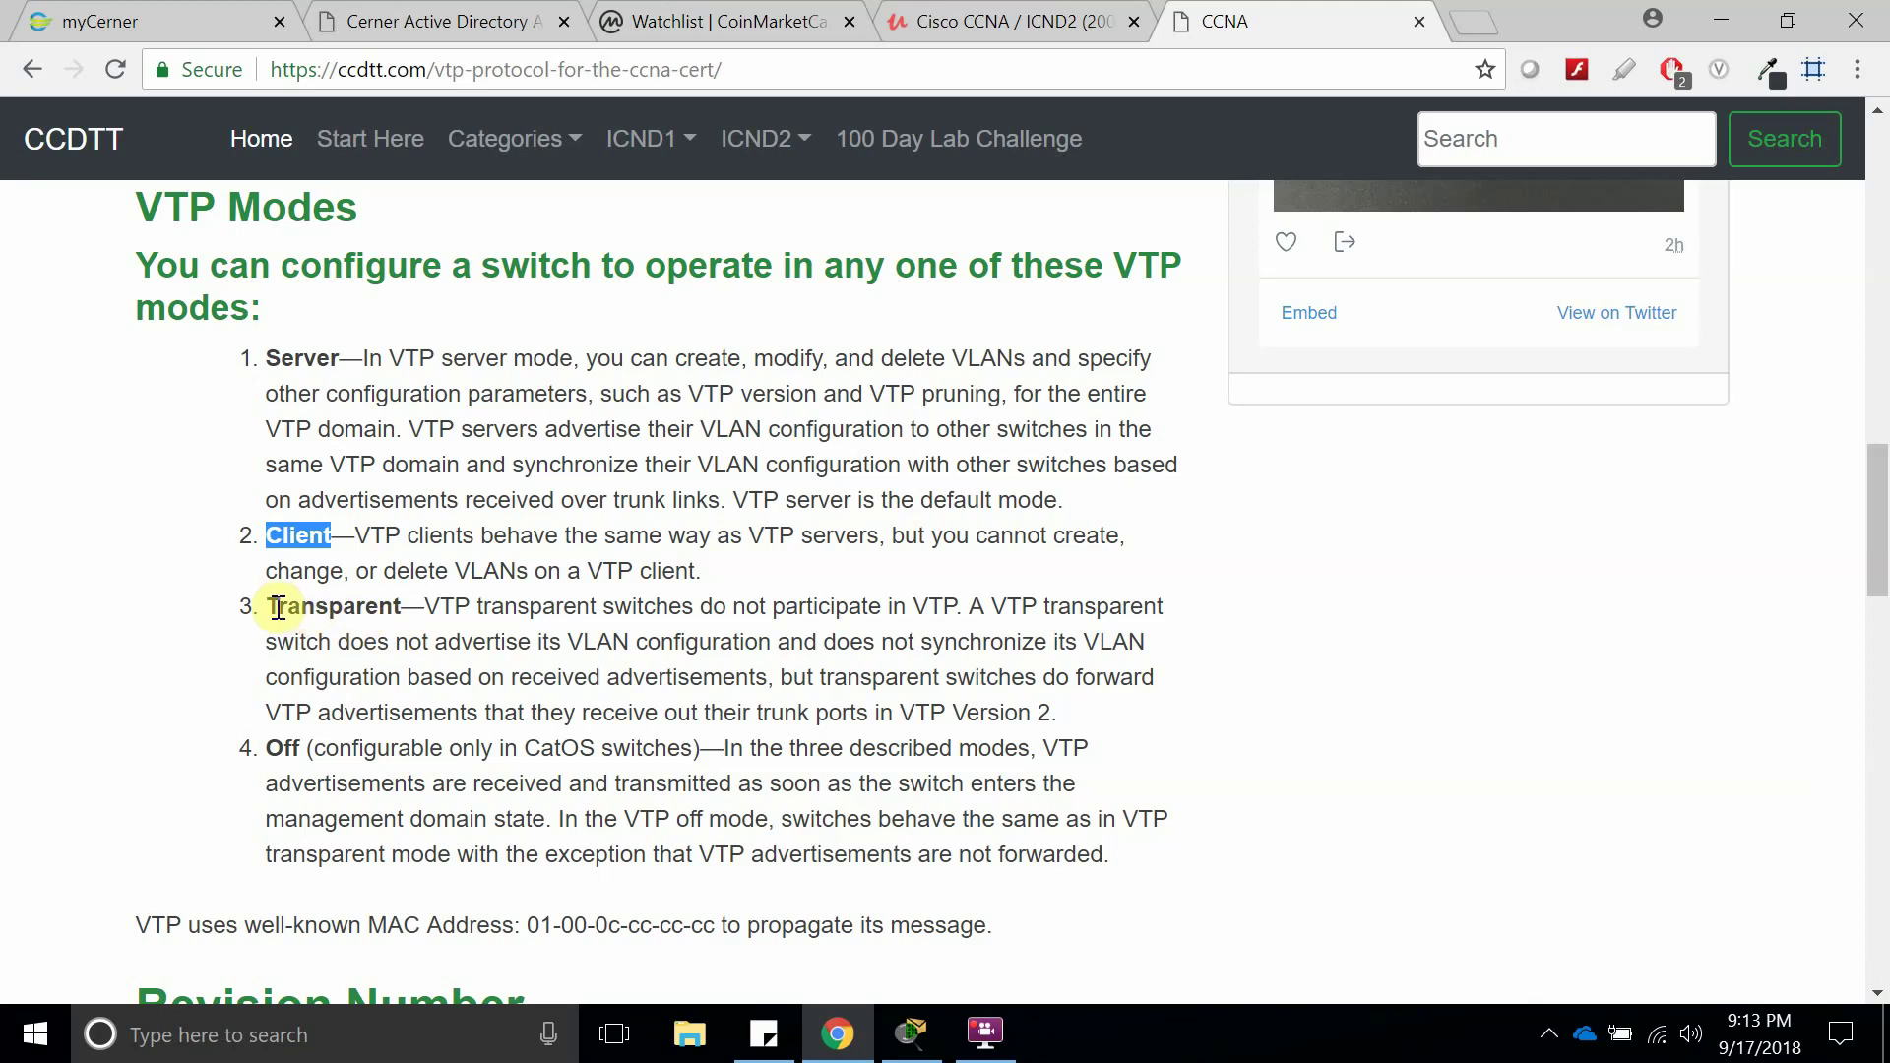
pyautogui.moveTo(273, 602); pyautogui.dragTo(508, 616)
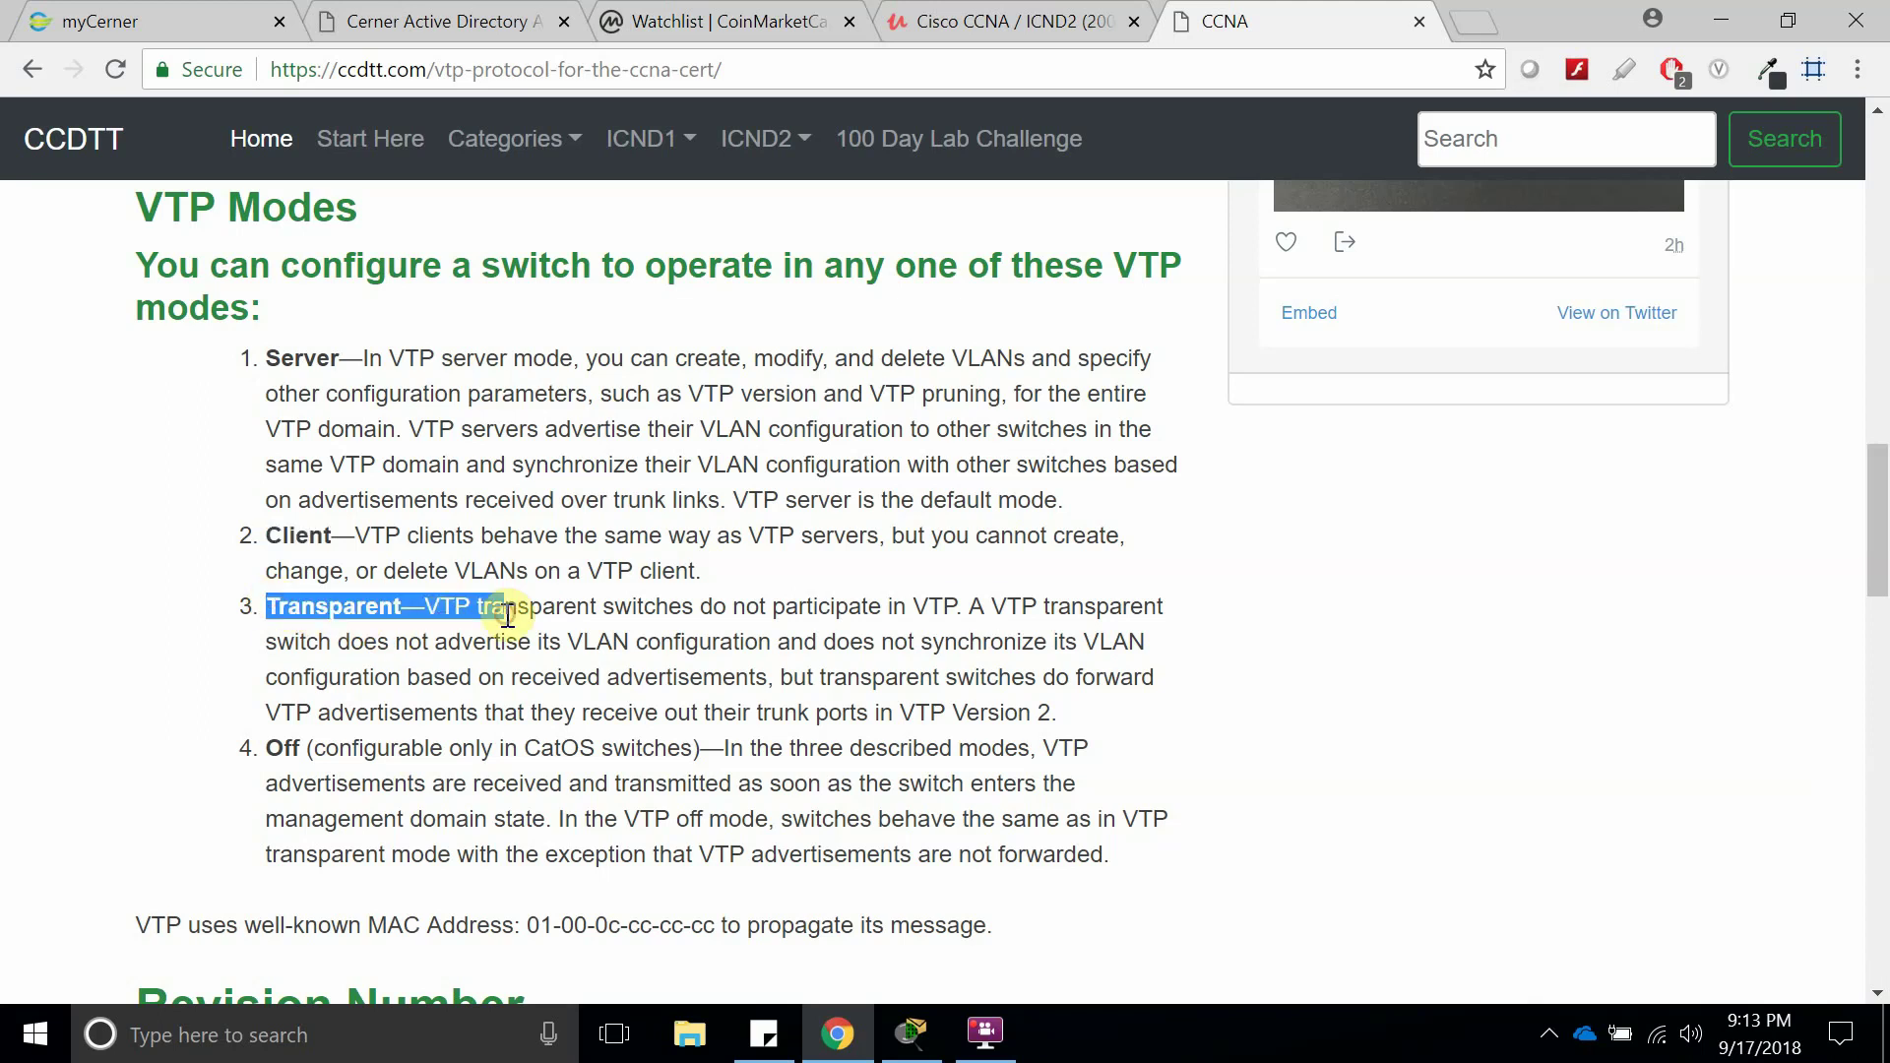
pyautogui.doubleClick(596, 642)
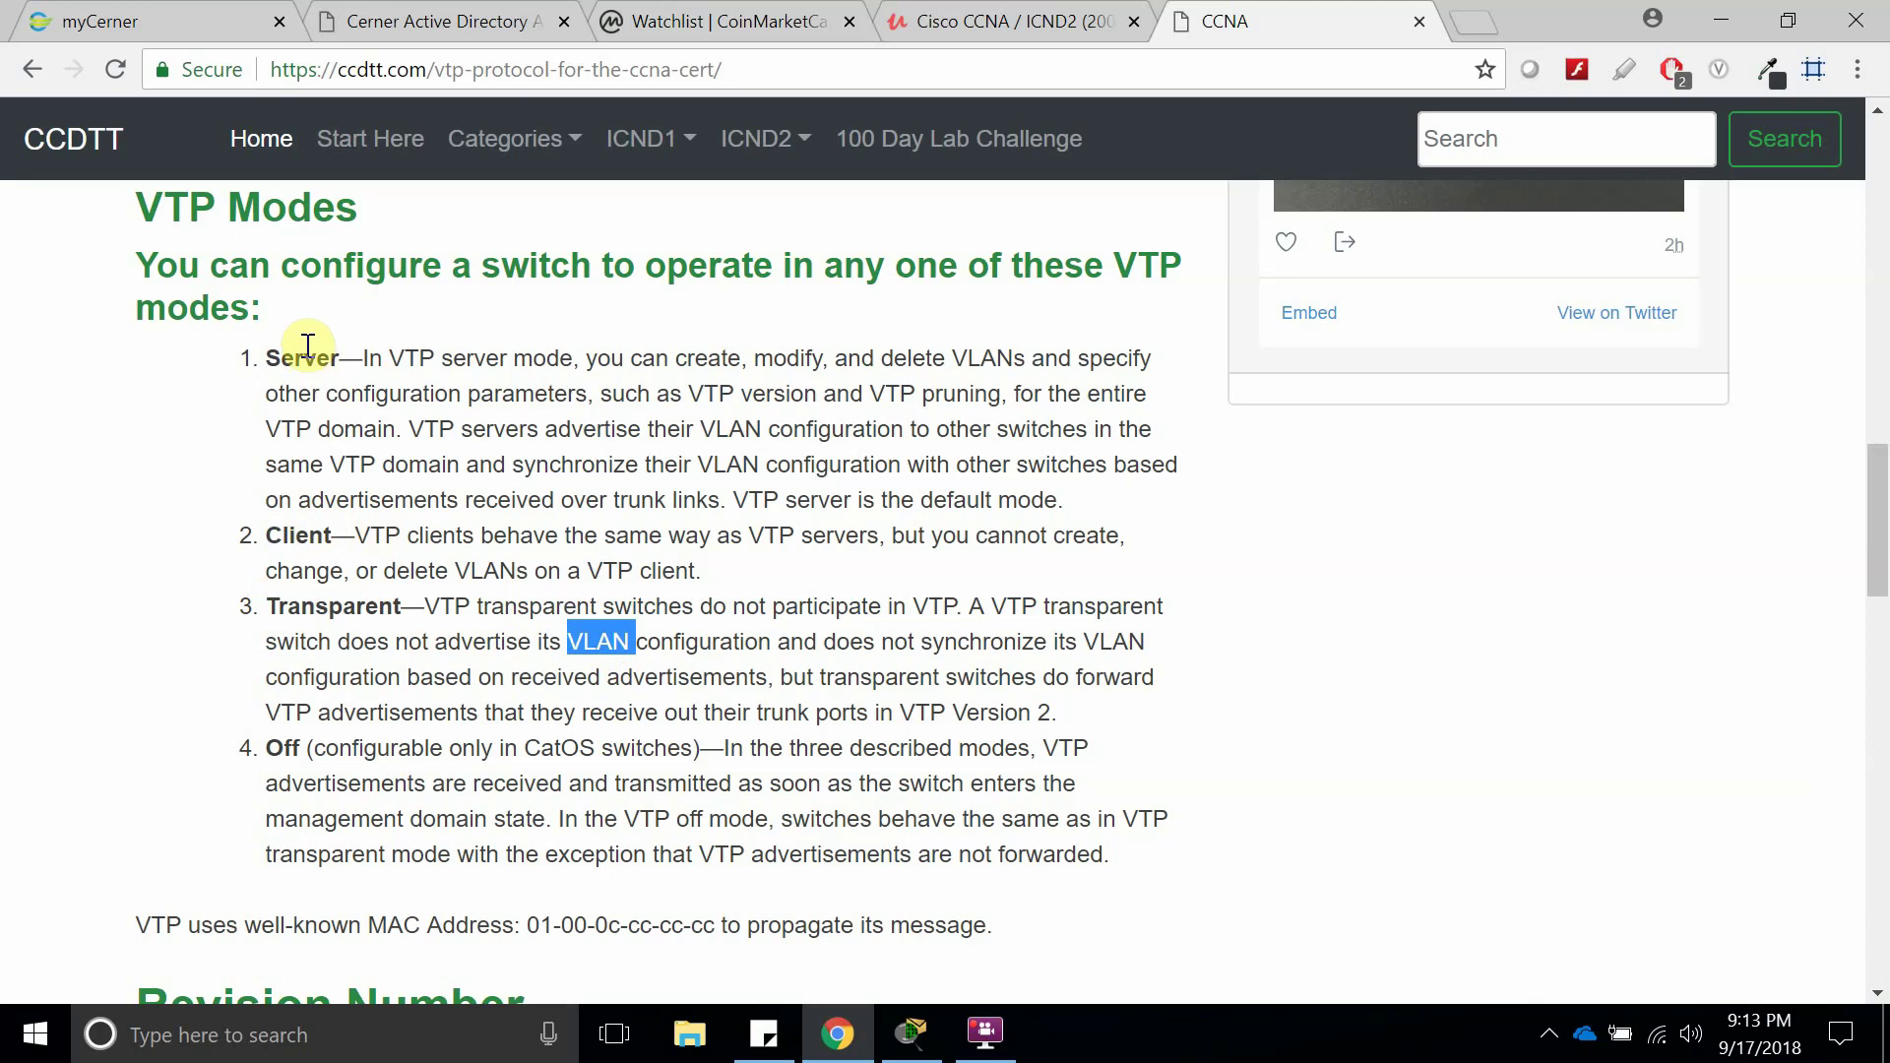
pyautogui.doubleClick(295, 537)
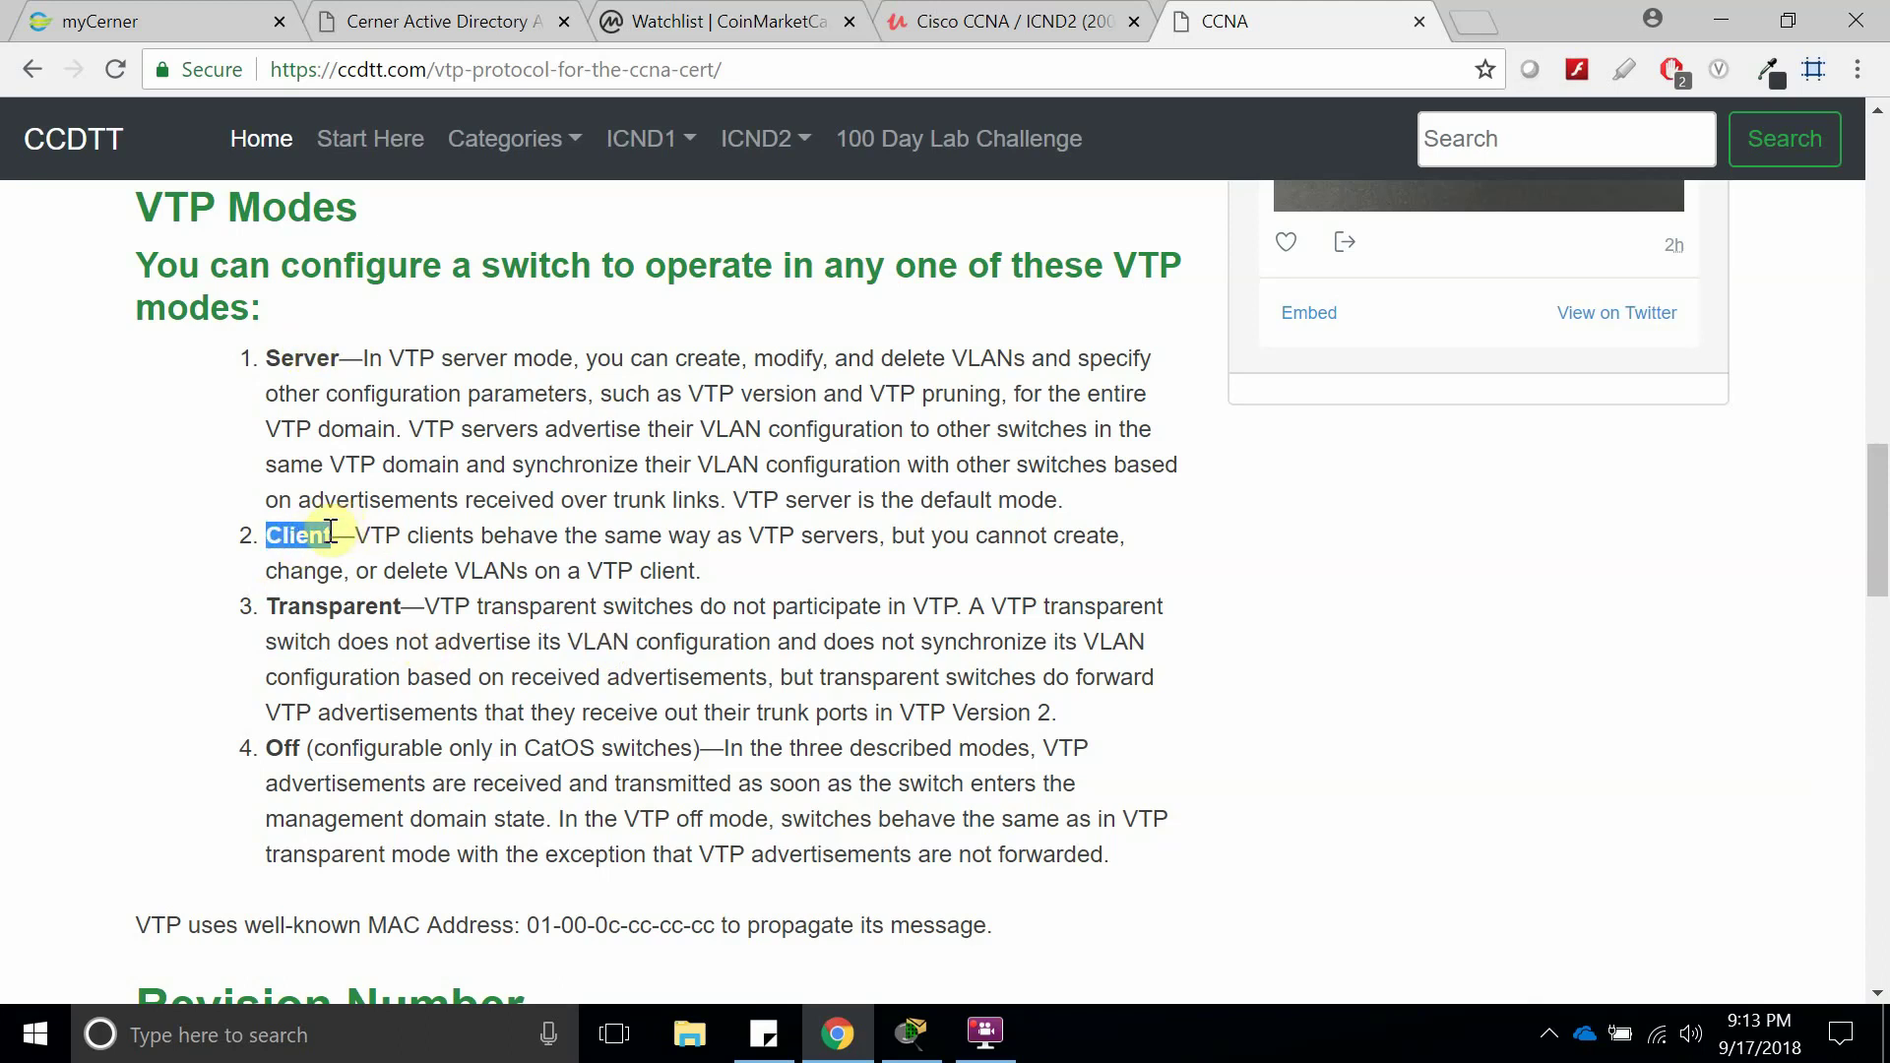
pyautogui.doubleClick(380, 603)
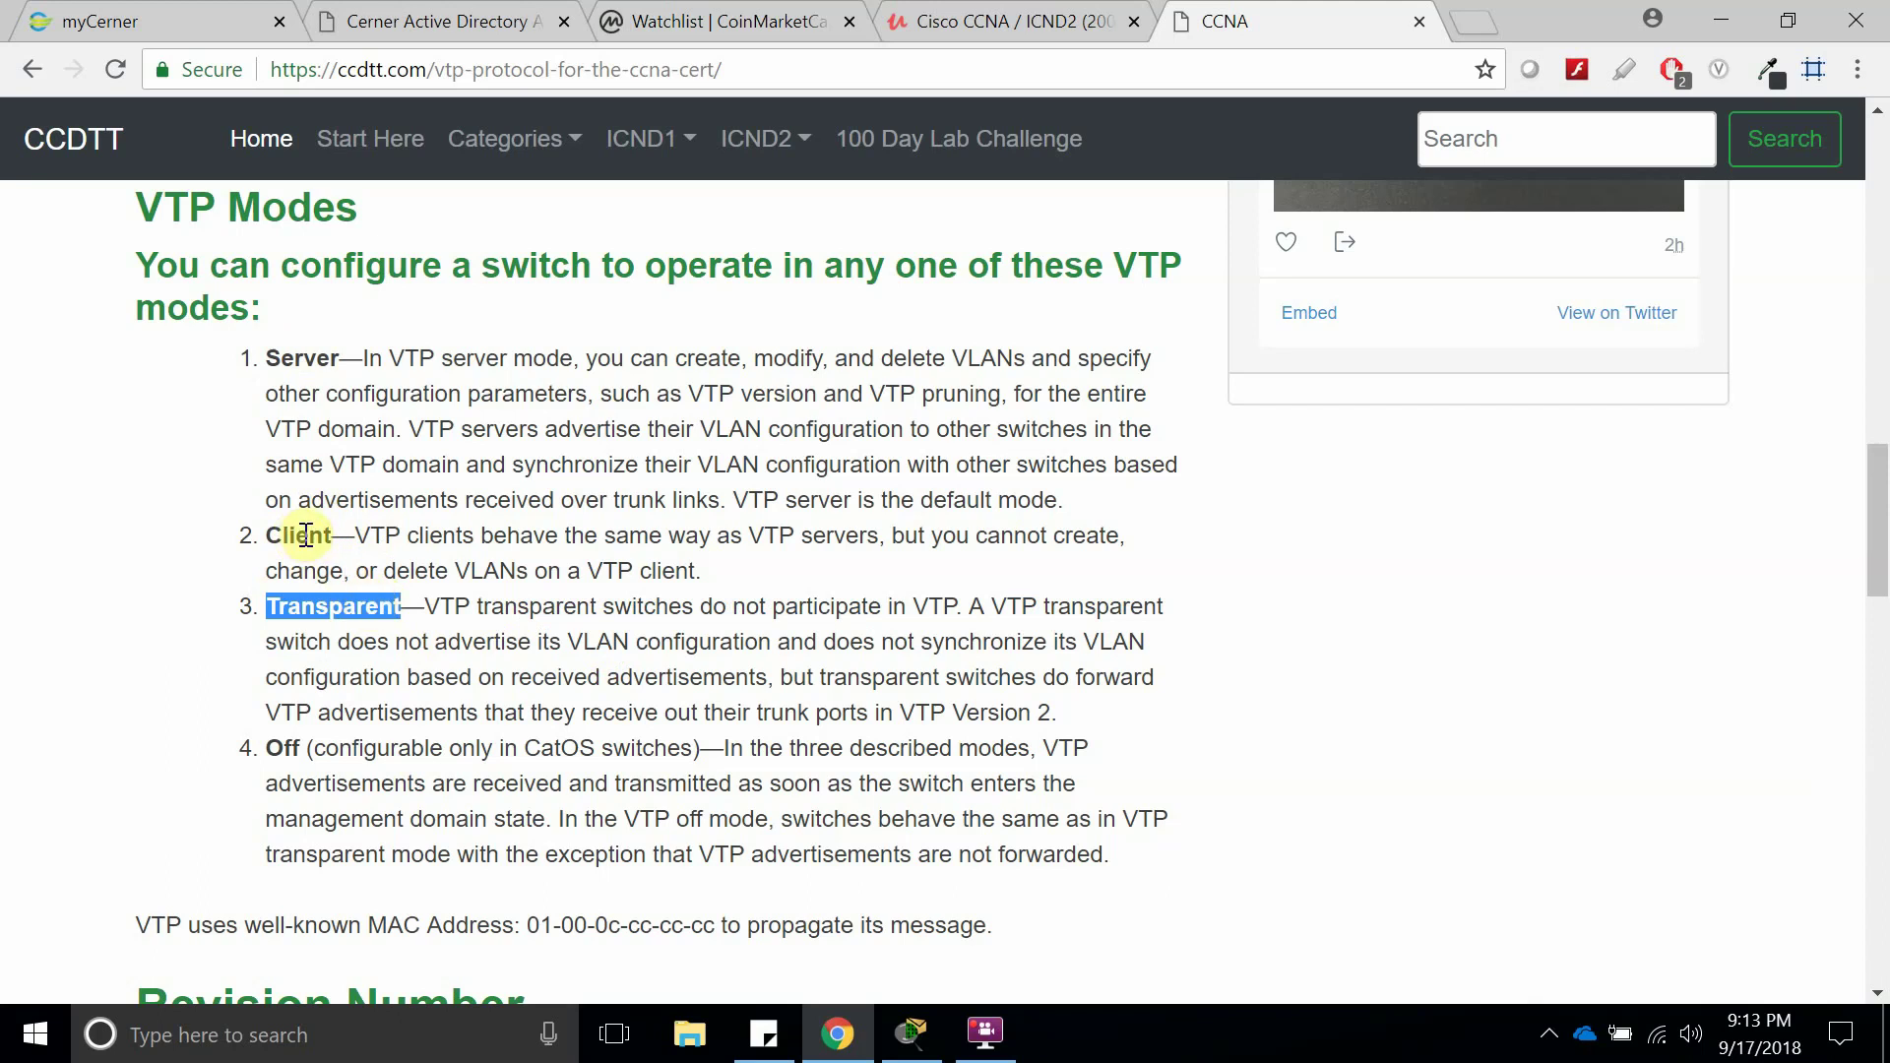
pyautogui.doubleClick(379, 537)
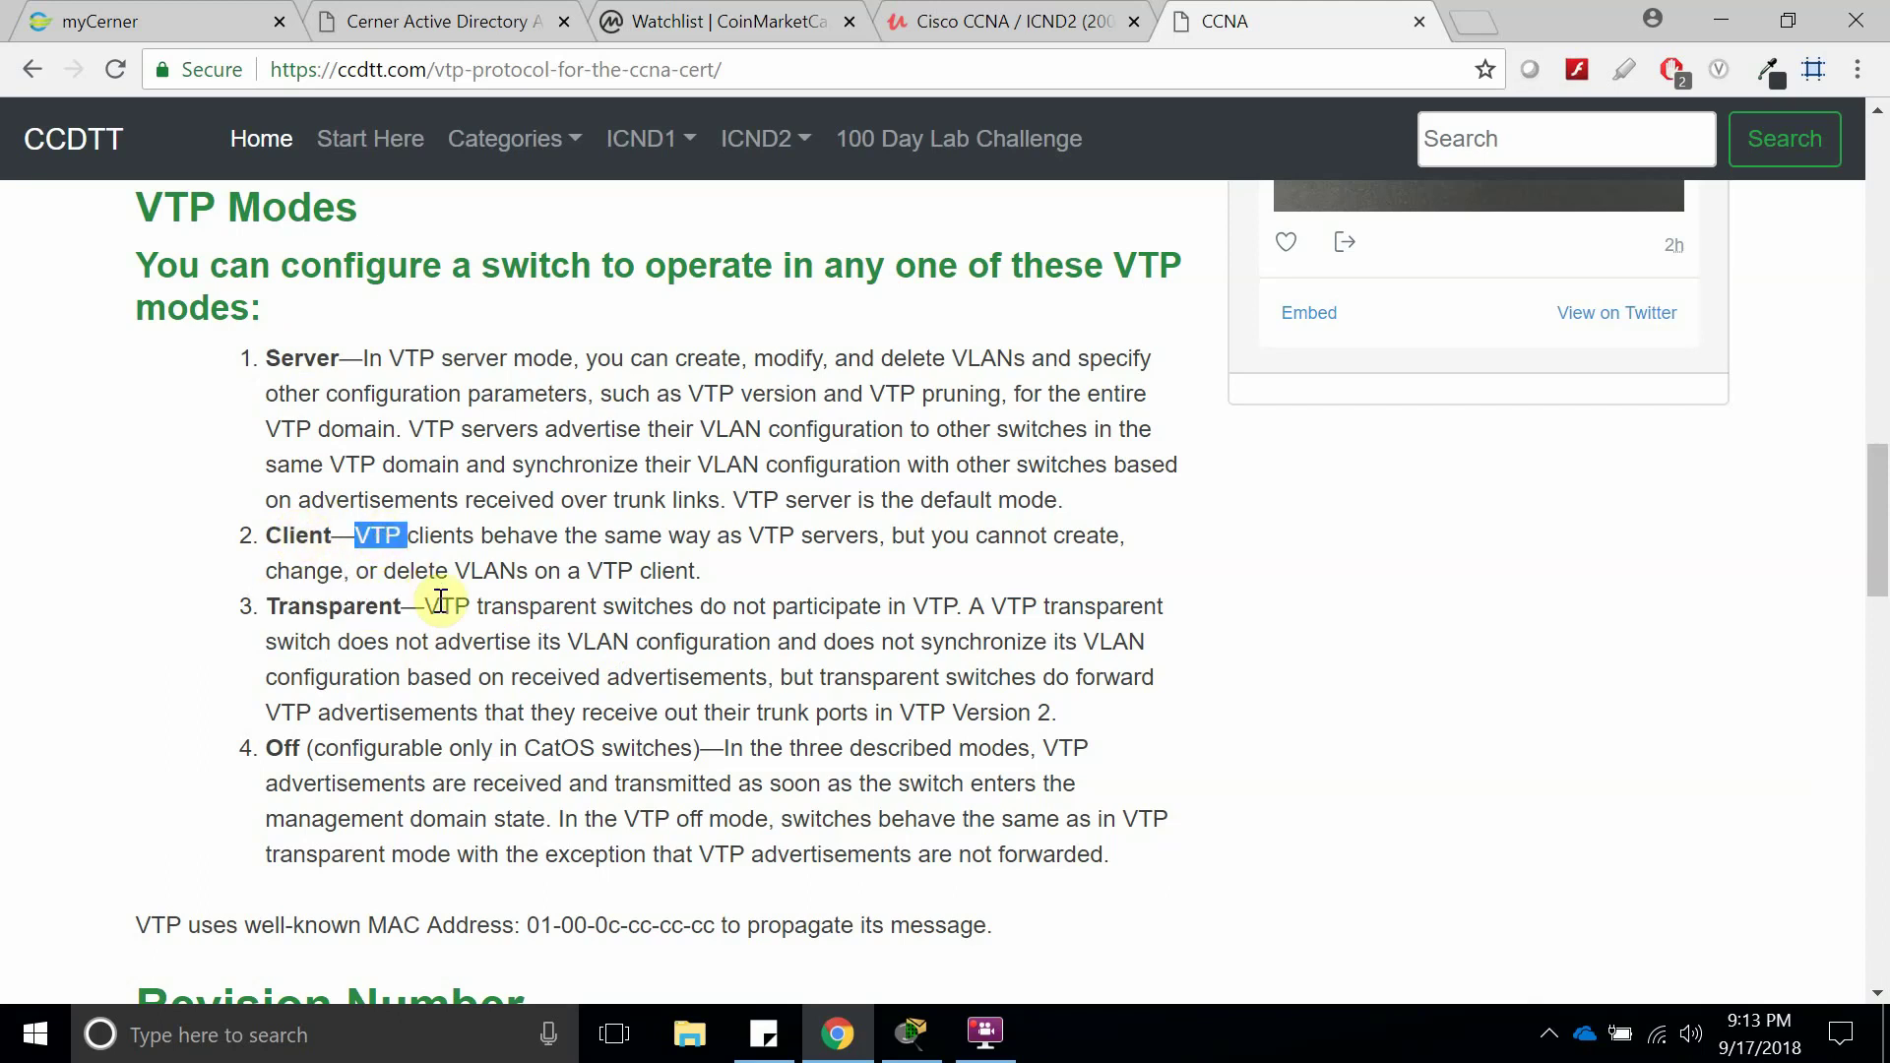
# In Packet Tracer, line switch S3 up above its Transparent label and open S1's window.
pyautogui.click(930, 1029)
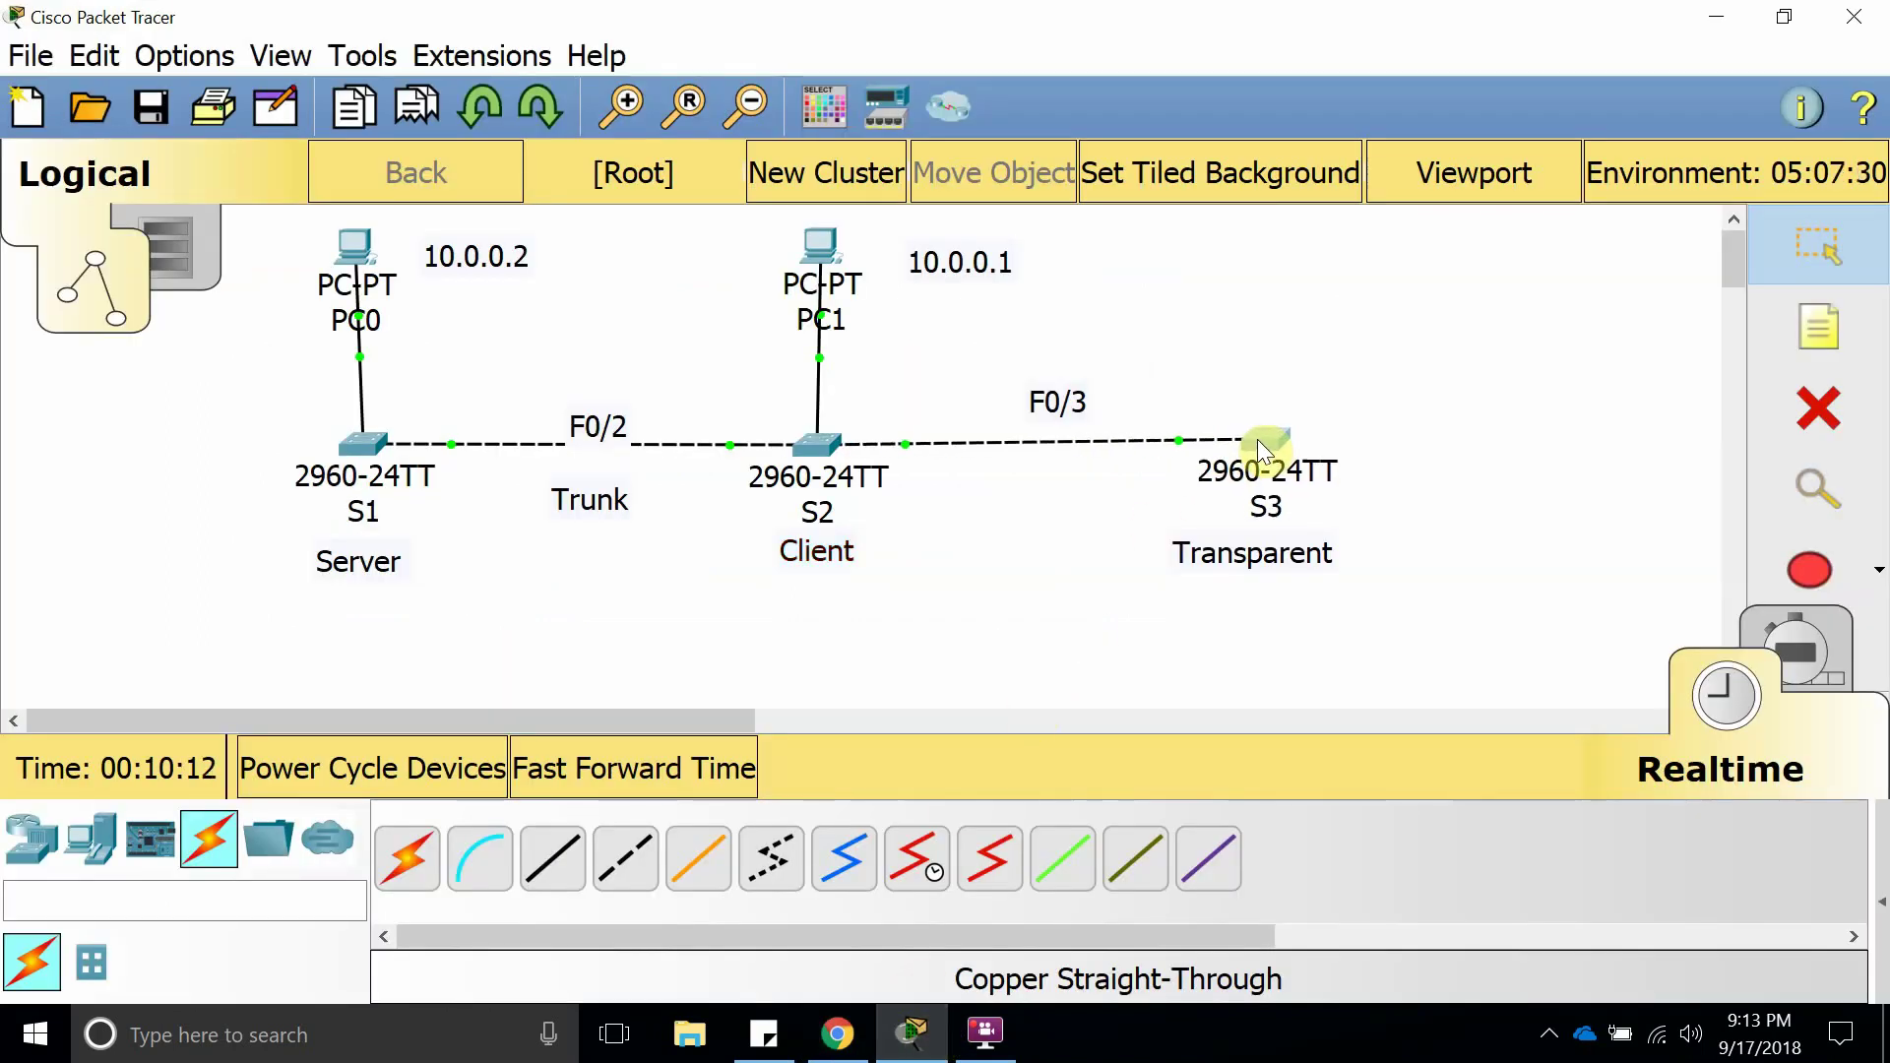
pyautogui.moveTo(1256, 439); pyautogui.dragTo(1244, 443)
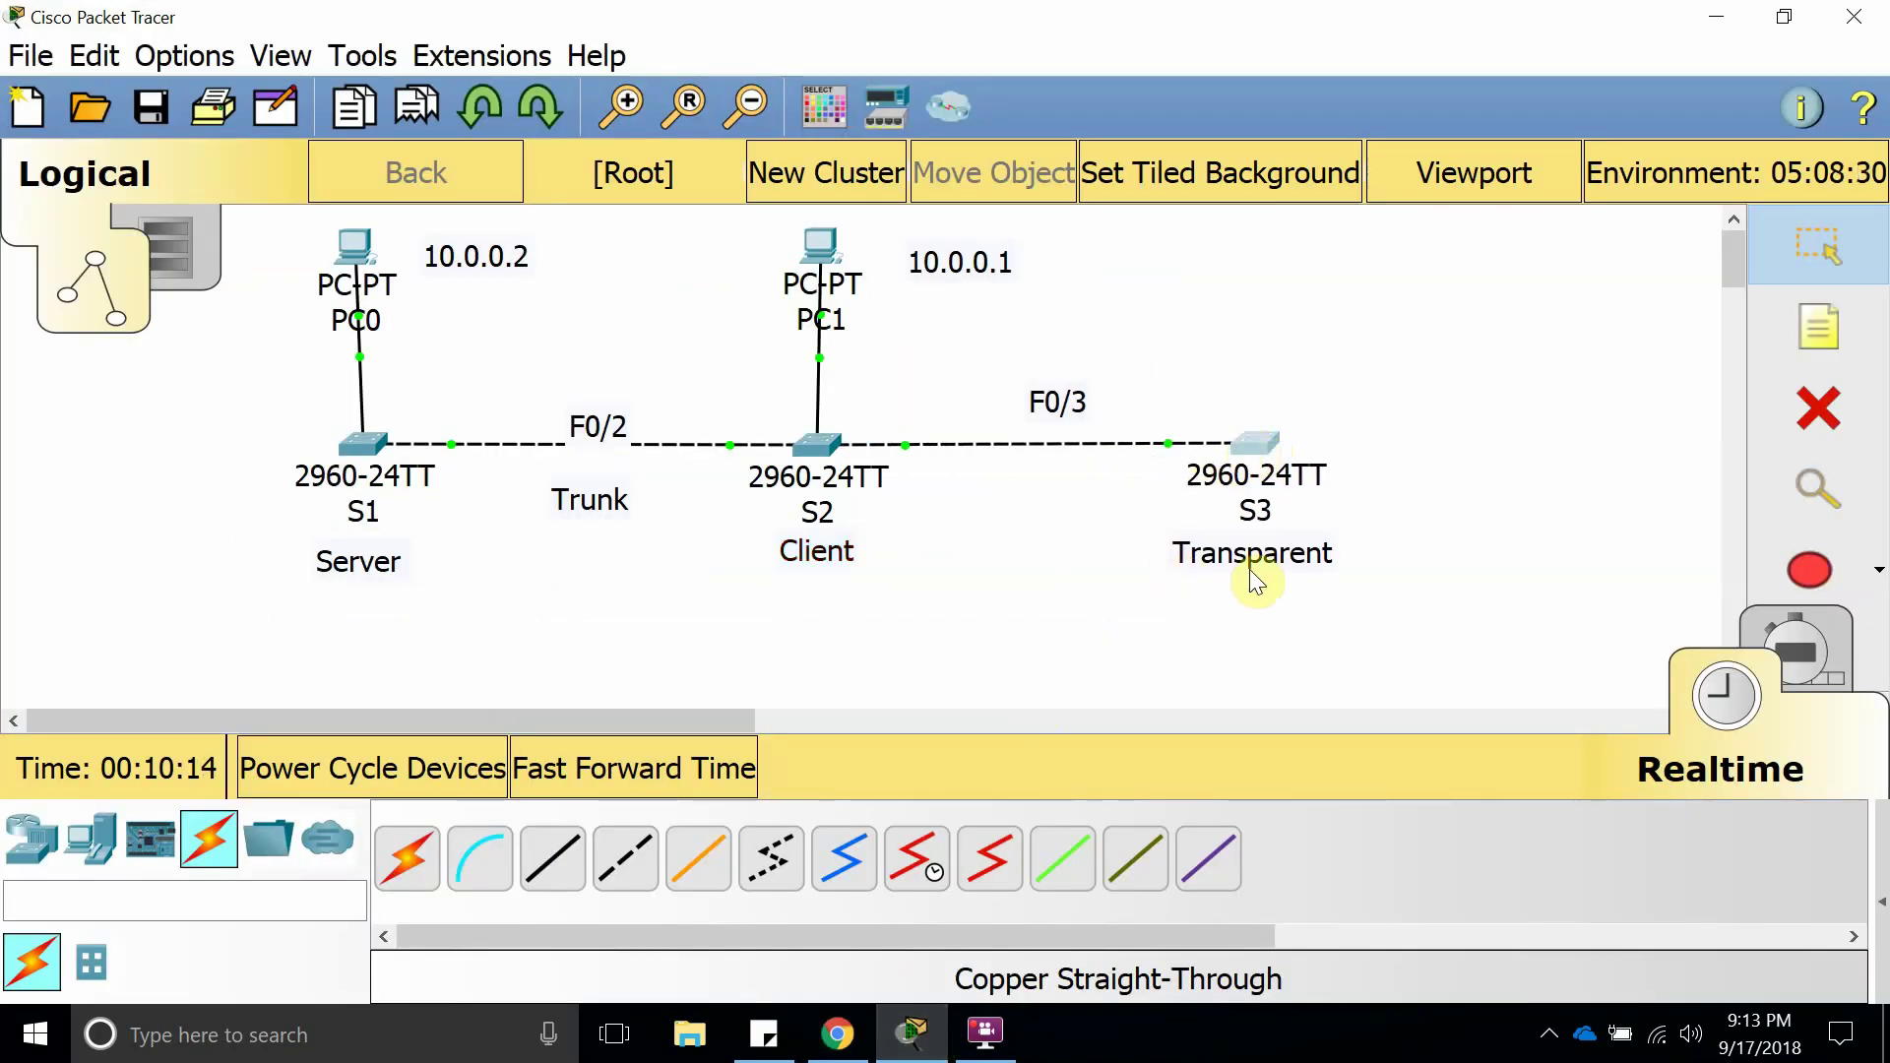
pyautogui.moveTo(1249, 558); pyautogui.dragTo(1274, 562)
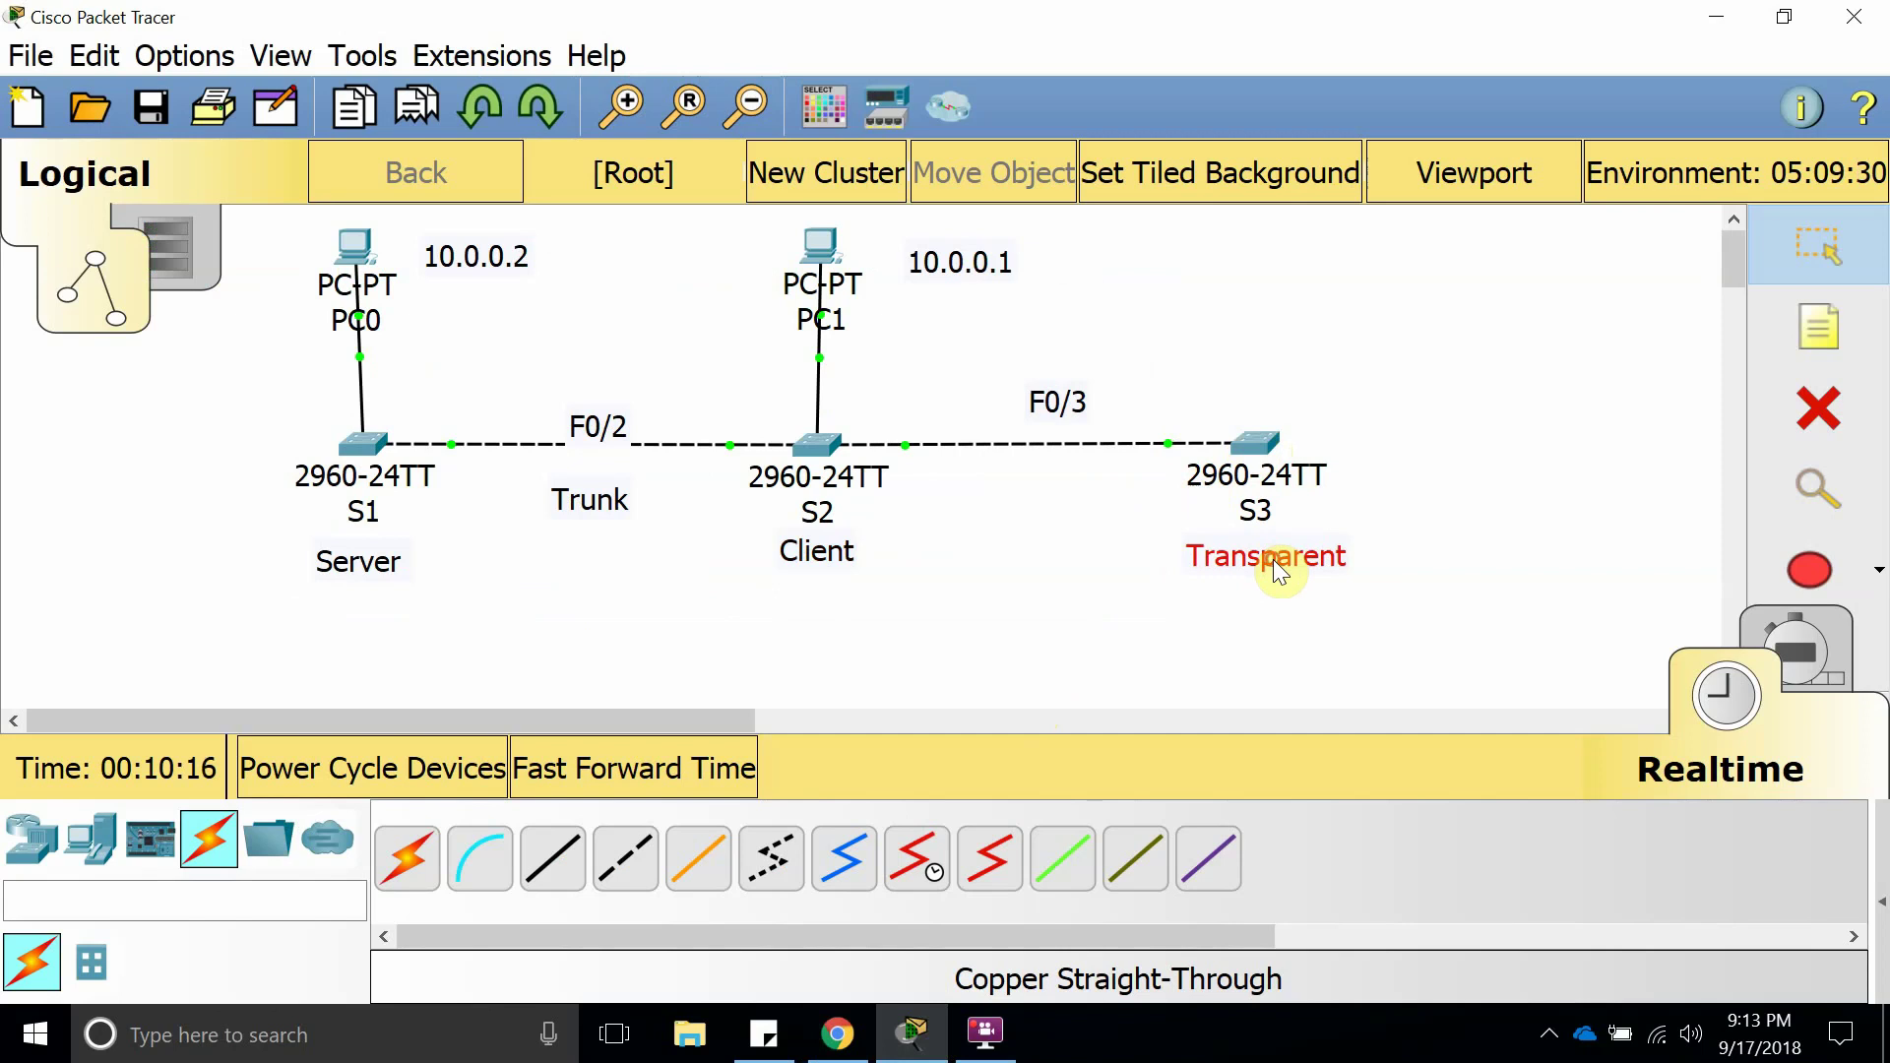
pyautogui.moveTo(1255, 440)
pyautogui.mouseDown()
pyautogui.moveTo(1303, 433)
pyautogui.moveTo(1275, 444)
pyautogui.mouseUp()
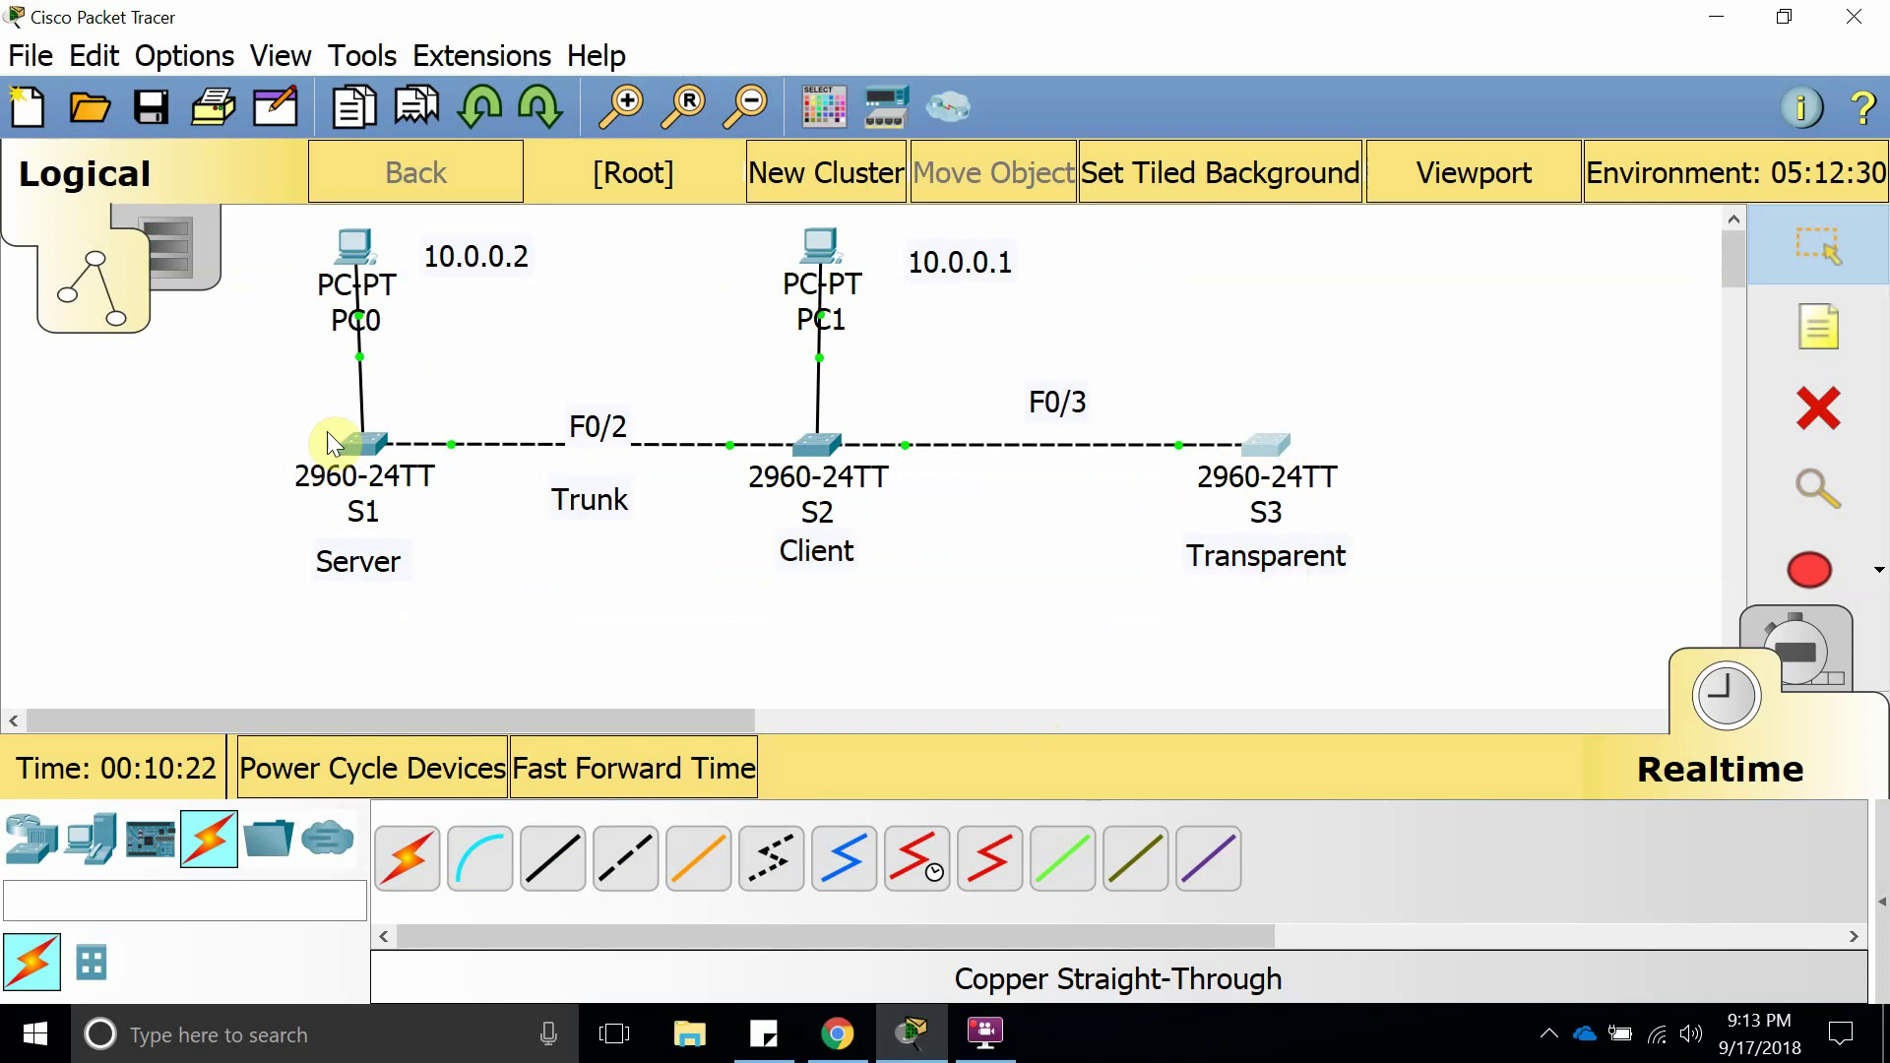
pyautogui.click(351, 440)
# Maximize S1's window and leave configuration mode with end.
pyautogui.click(1230, 124)
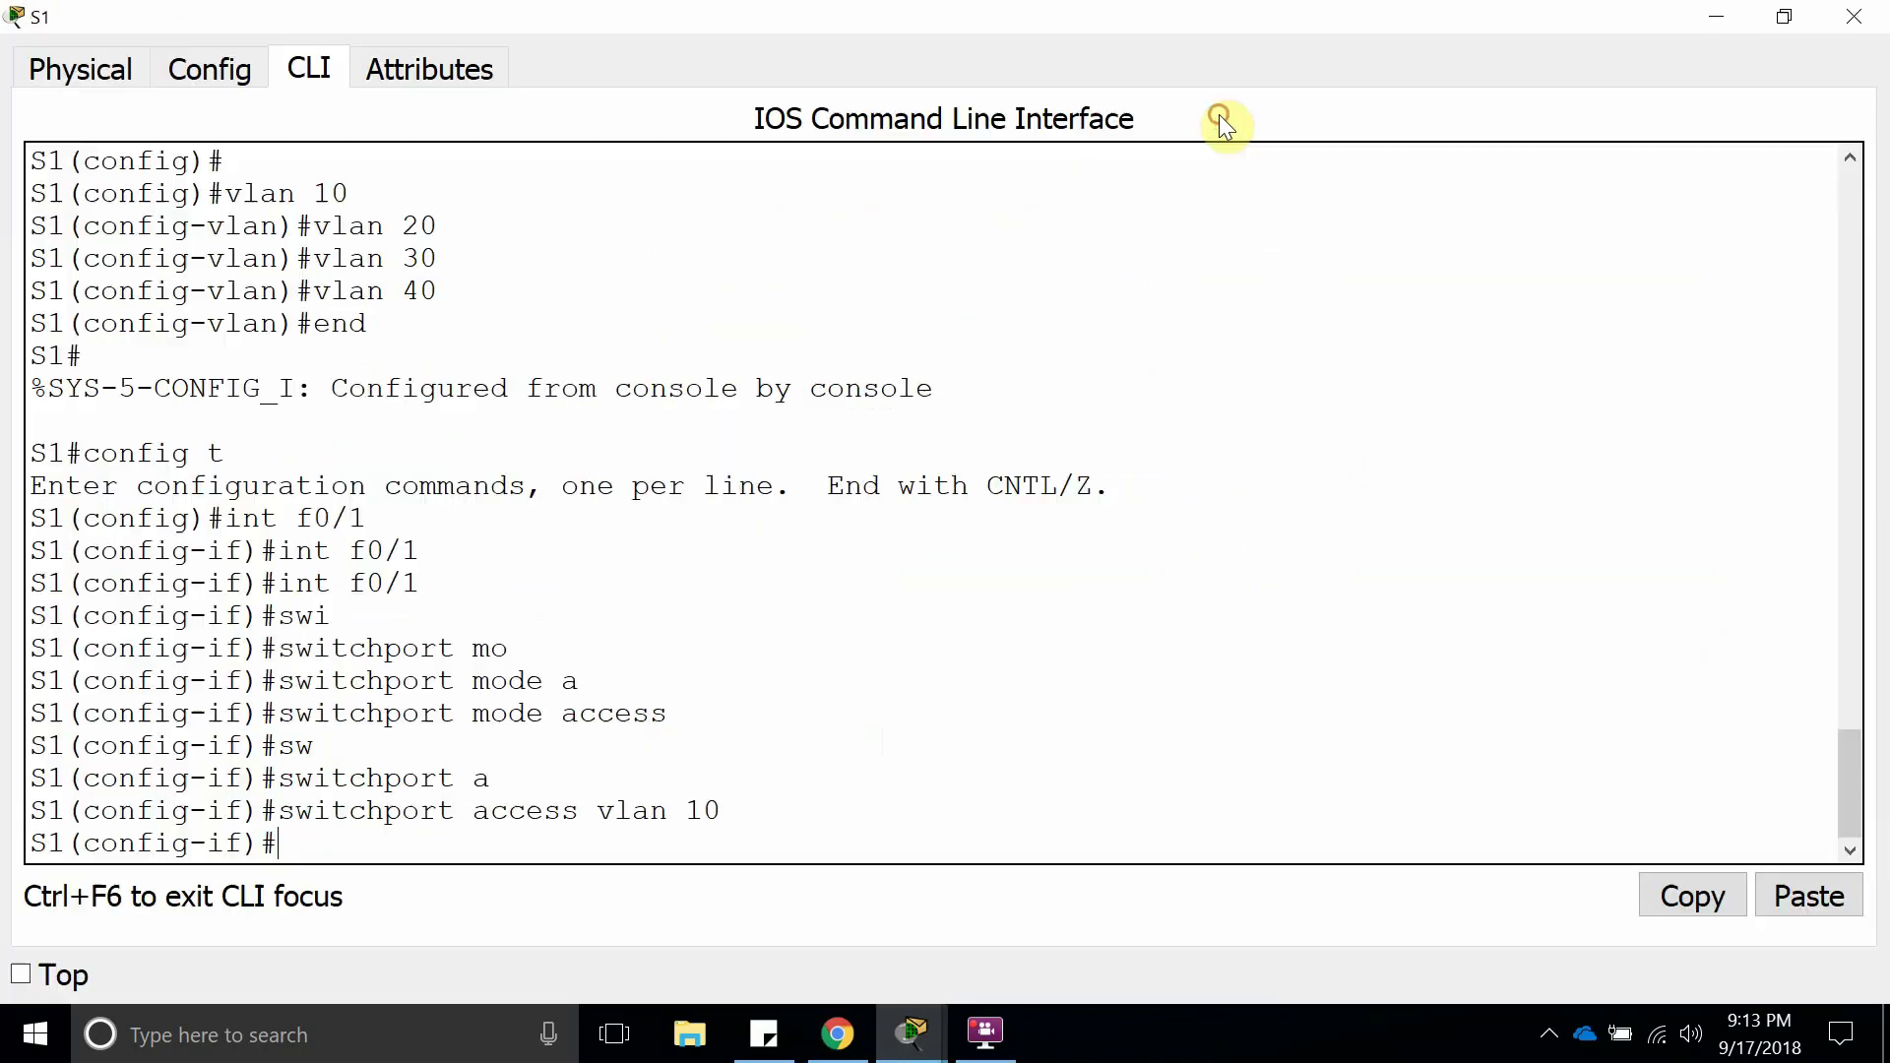
pyautogui.press('Return')
pyautogui.press('Return')
pyautogui.press('Return')
pyautogui.press('Return')
pyautogui.press('Return')
pyautogui.press('Return')
pyautogui.press('Return')
pyautogui.press('Return')
pyautogui.press('Return')
pyautogui.press('Return')
pyautogui.press('Return')
pyautogui.press('Return')
pyautogui.press('Return')
pyautogui.press('Return')
pyautogui.press('Return')
pyautogui.press('Return')
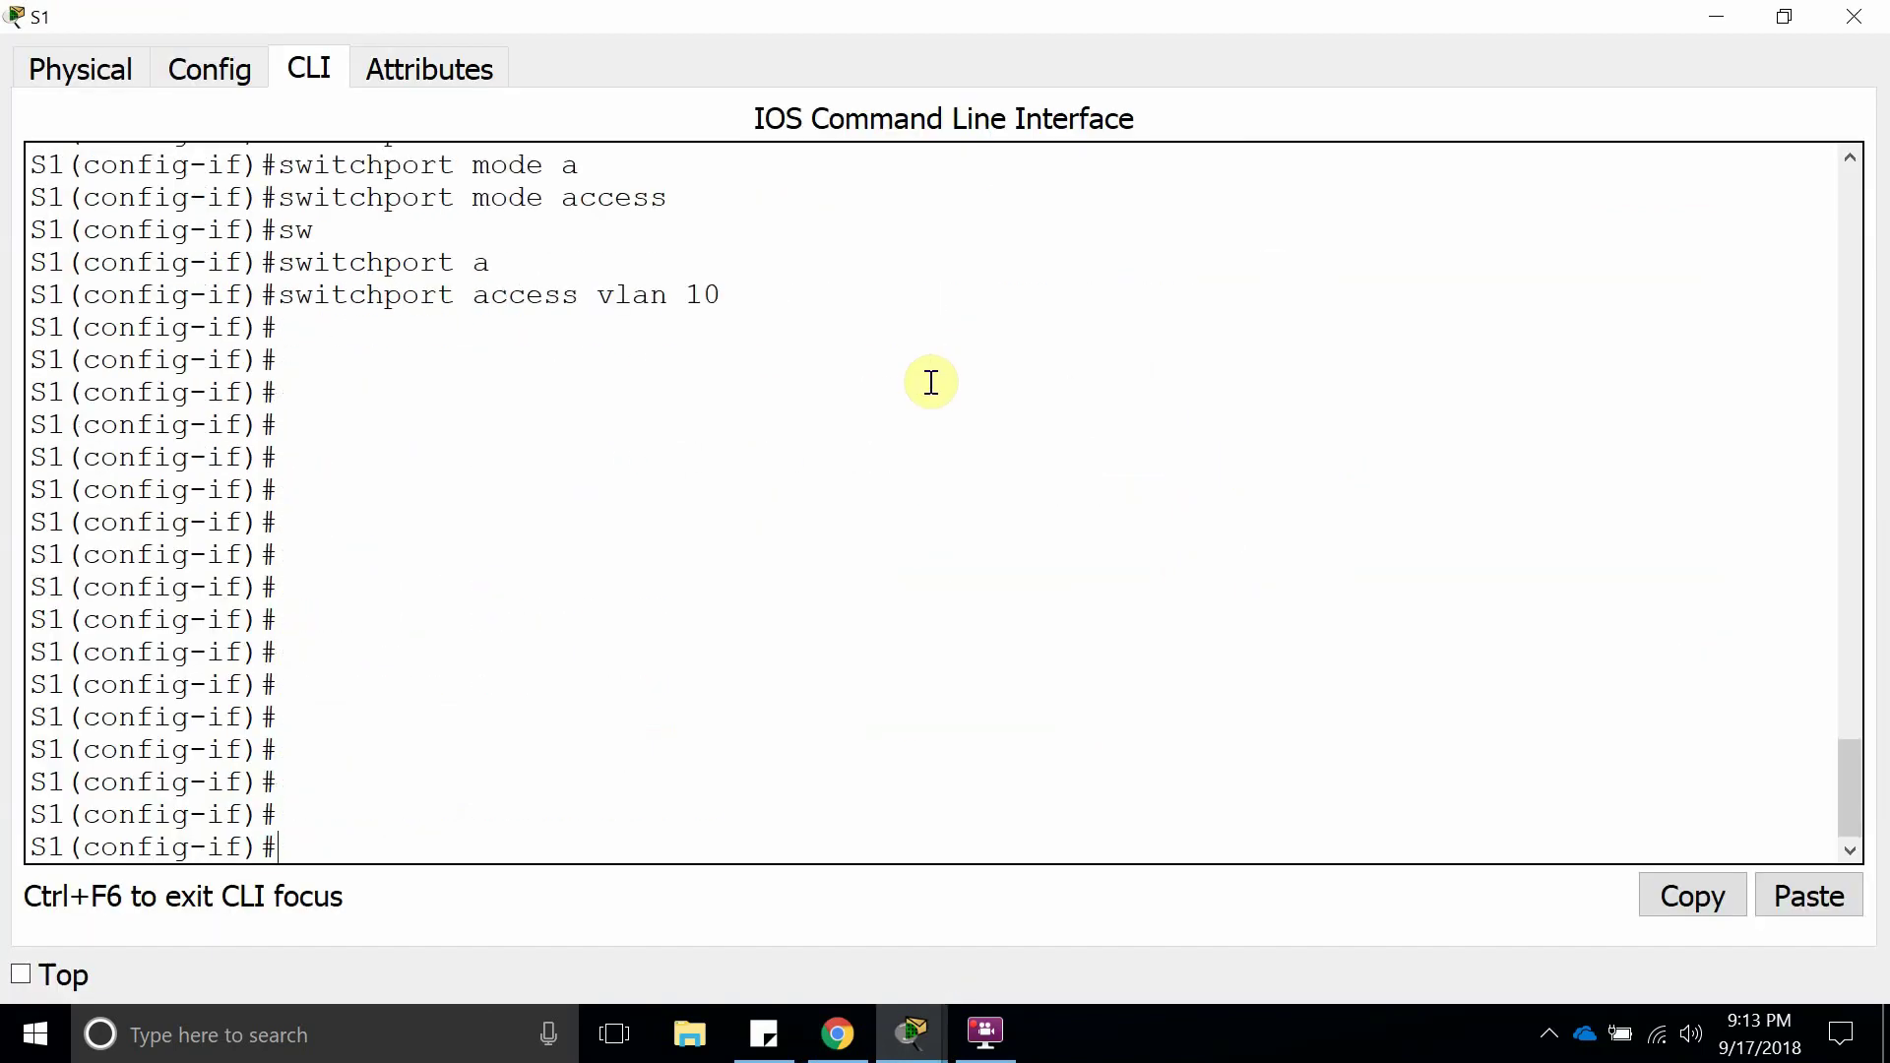
pyautogui.write('end')
pyautogui.press('Return')
pyautogui.press('Return')
pyautogui.press('Return')
pyautogui.press('Return')
pyautogui.press('Return')
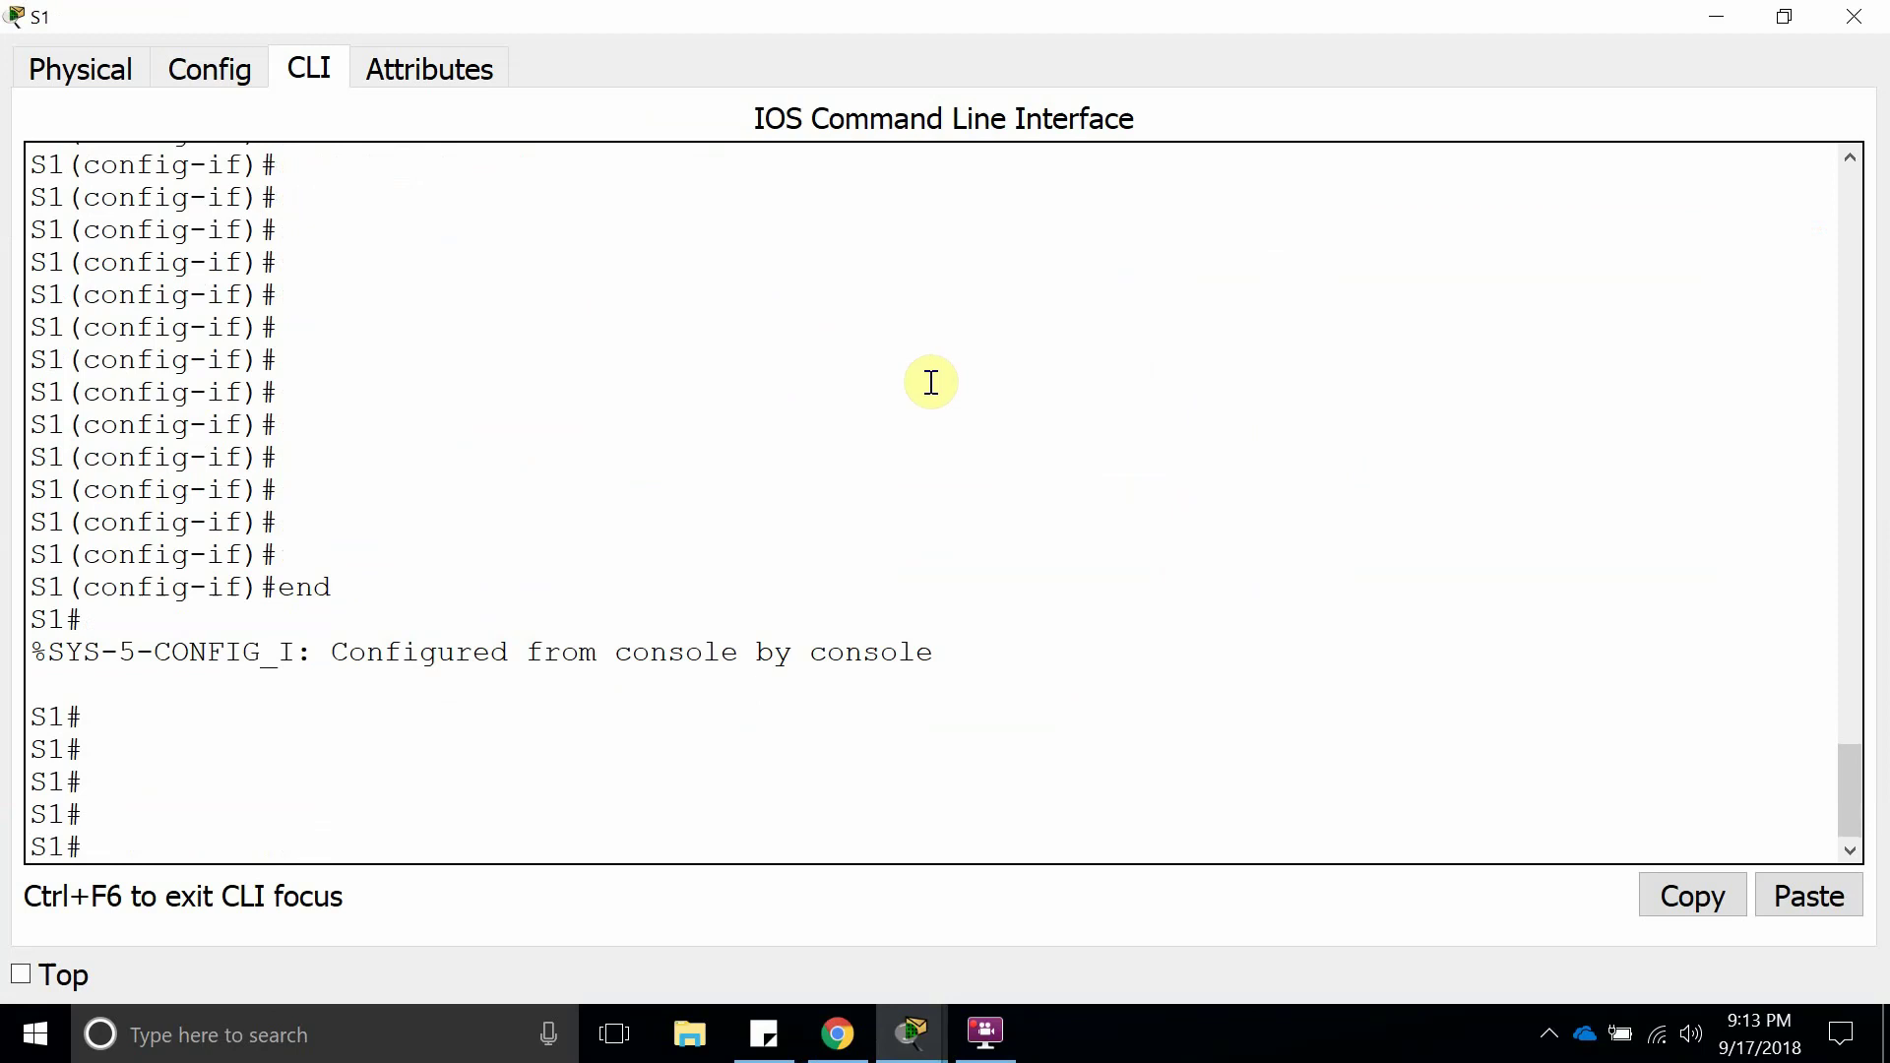
# Run show vtp status on S1, pointing out 9 VLANs, revision 4 and Server mode.
pyautogui.write('show vtp st')
pyautogui.press('Tab')
pyautogui.press('Return')
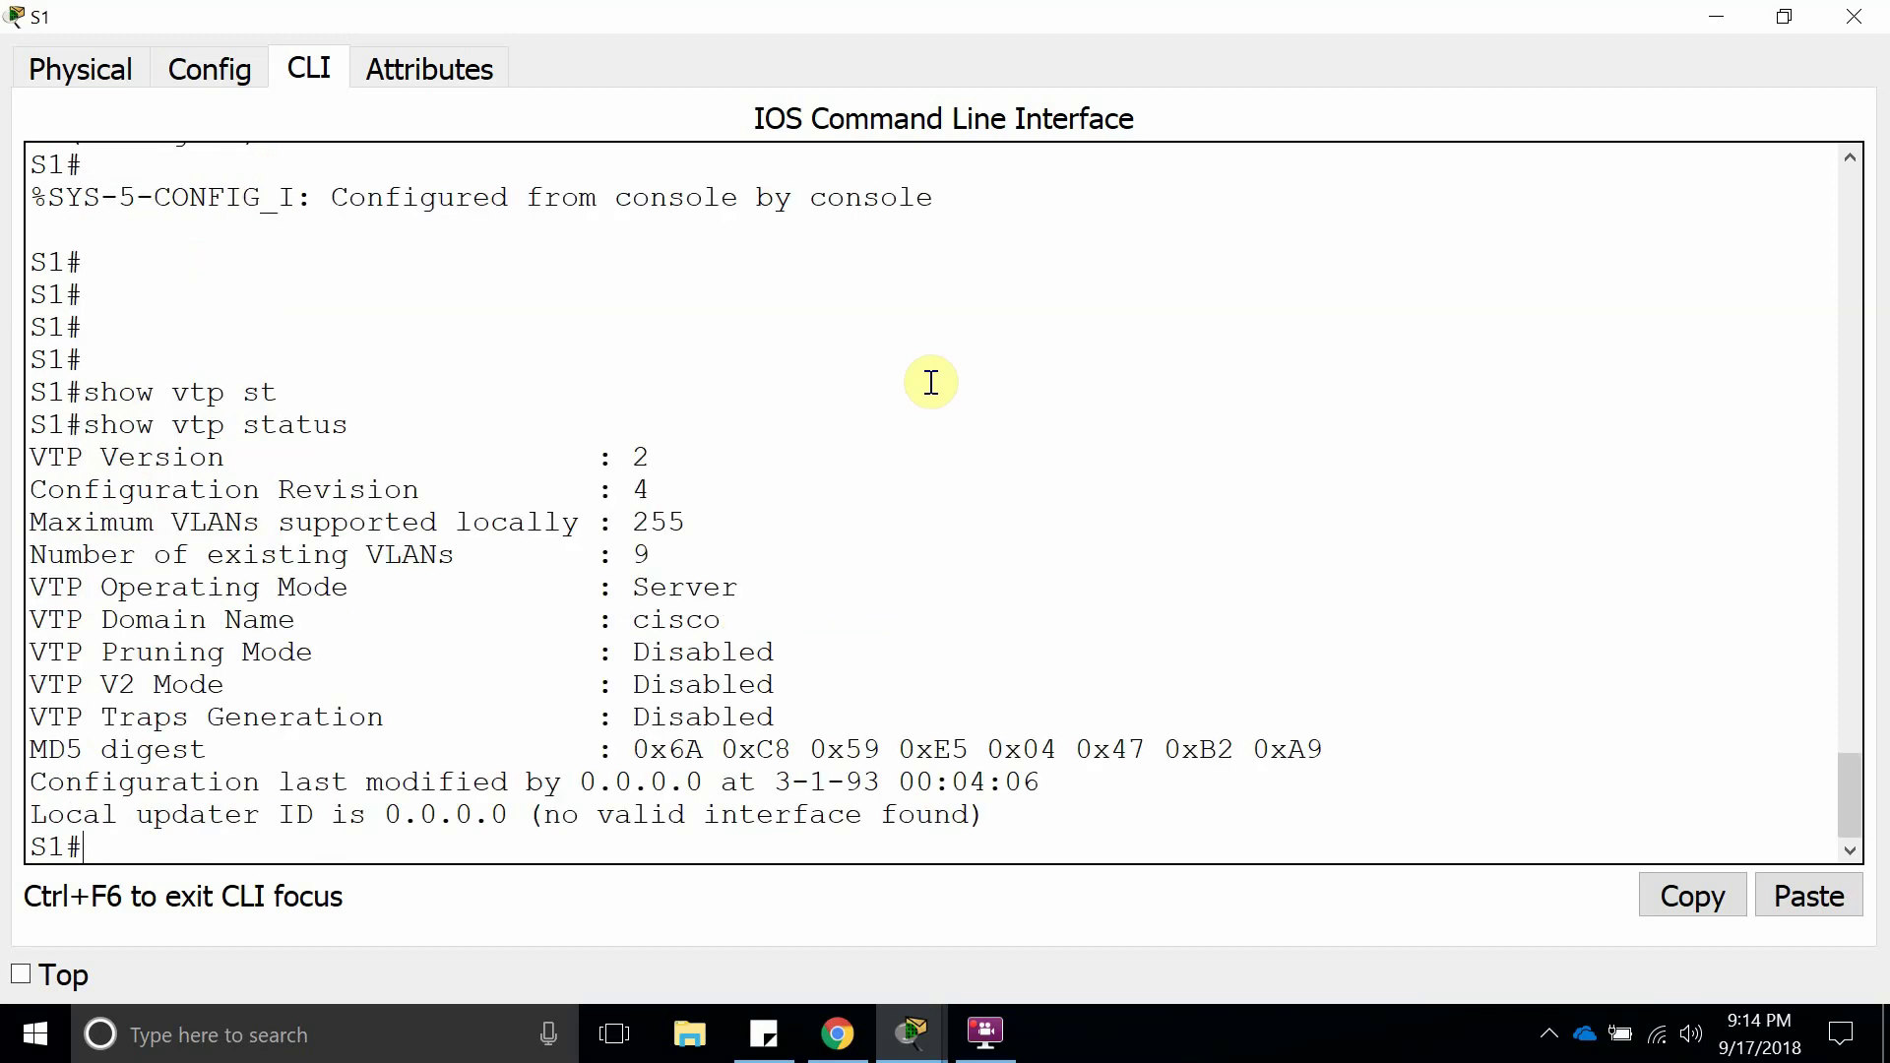
pyautogui.doubleClick(641, 554)
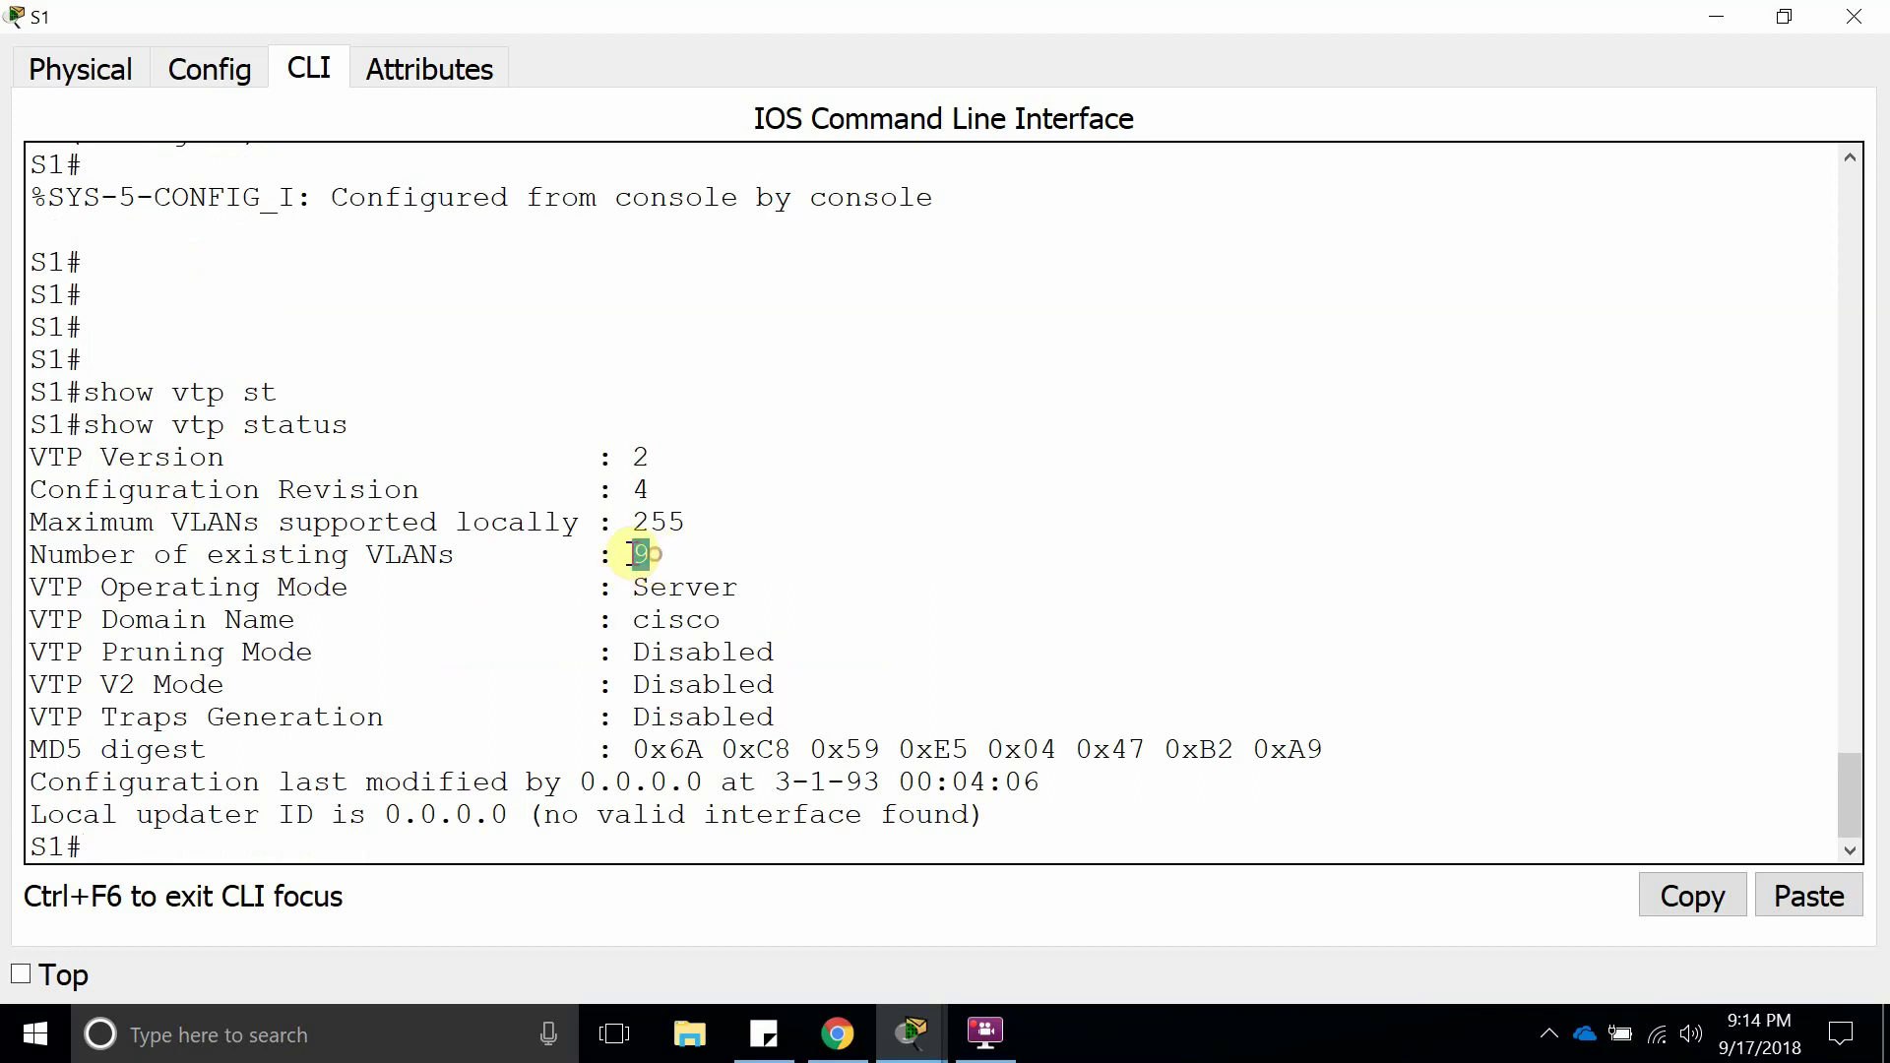
pyautogui.doubleClick(640, 490)
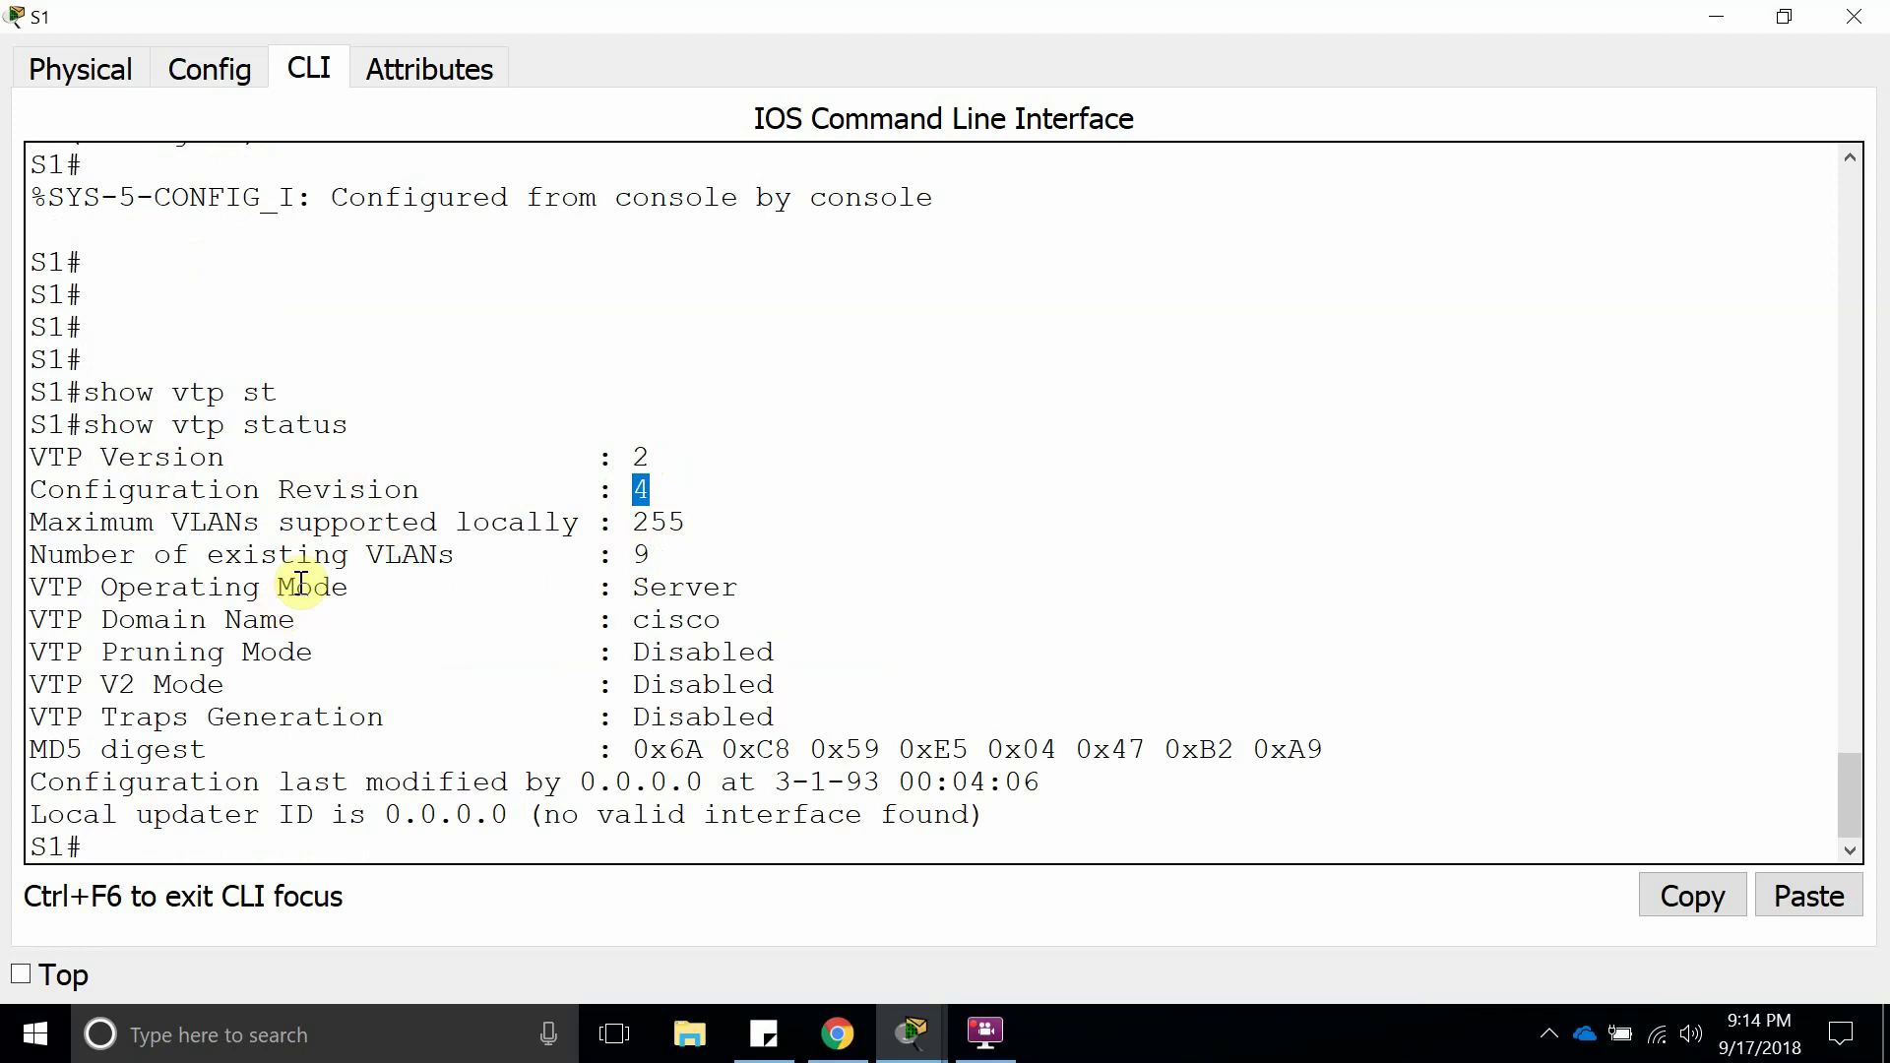
pyautogui.doubleClick(677, 589)
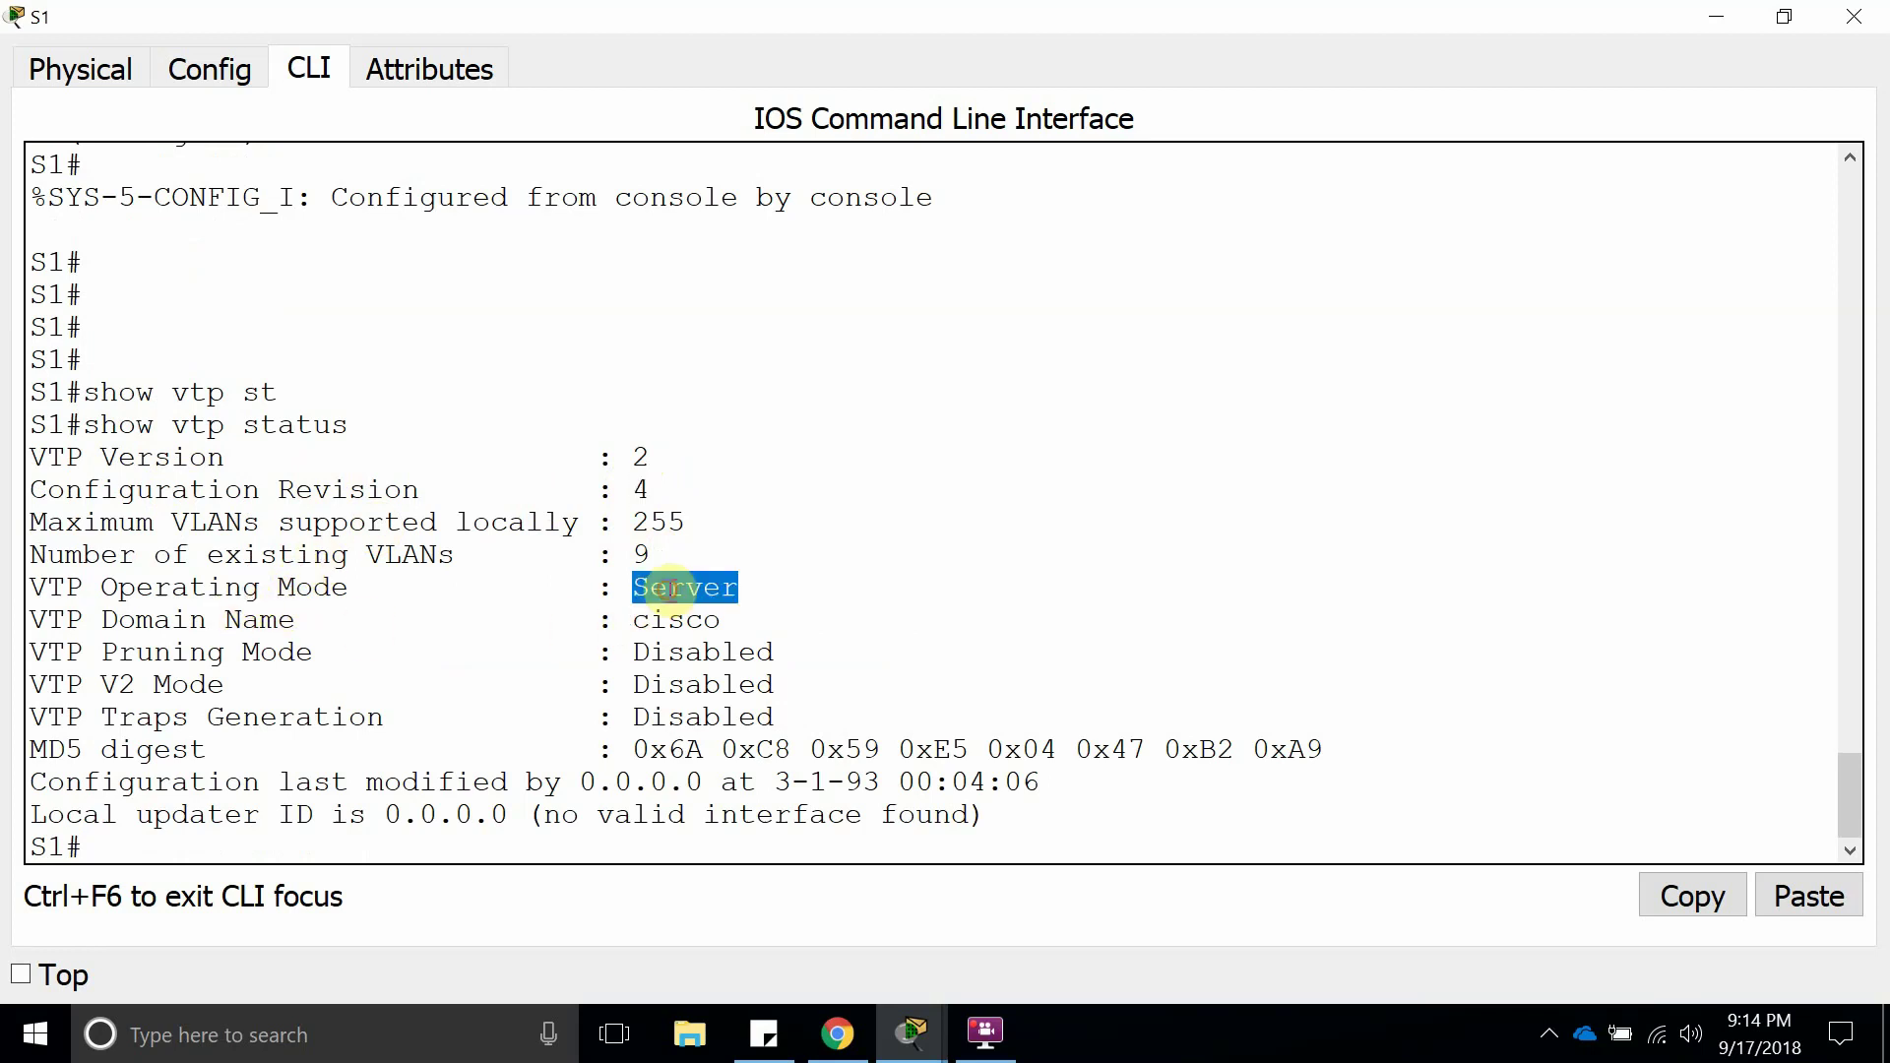
pyautogui.moveTo(86, 587); pyautogui.dragTo(751, 590)
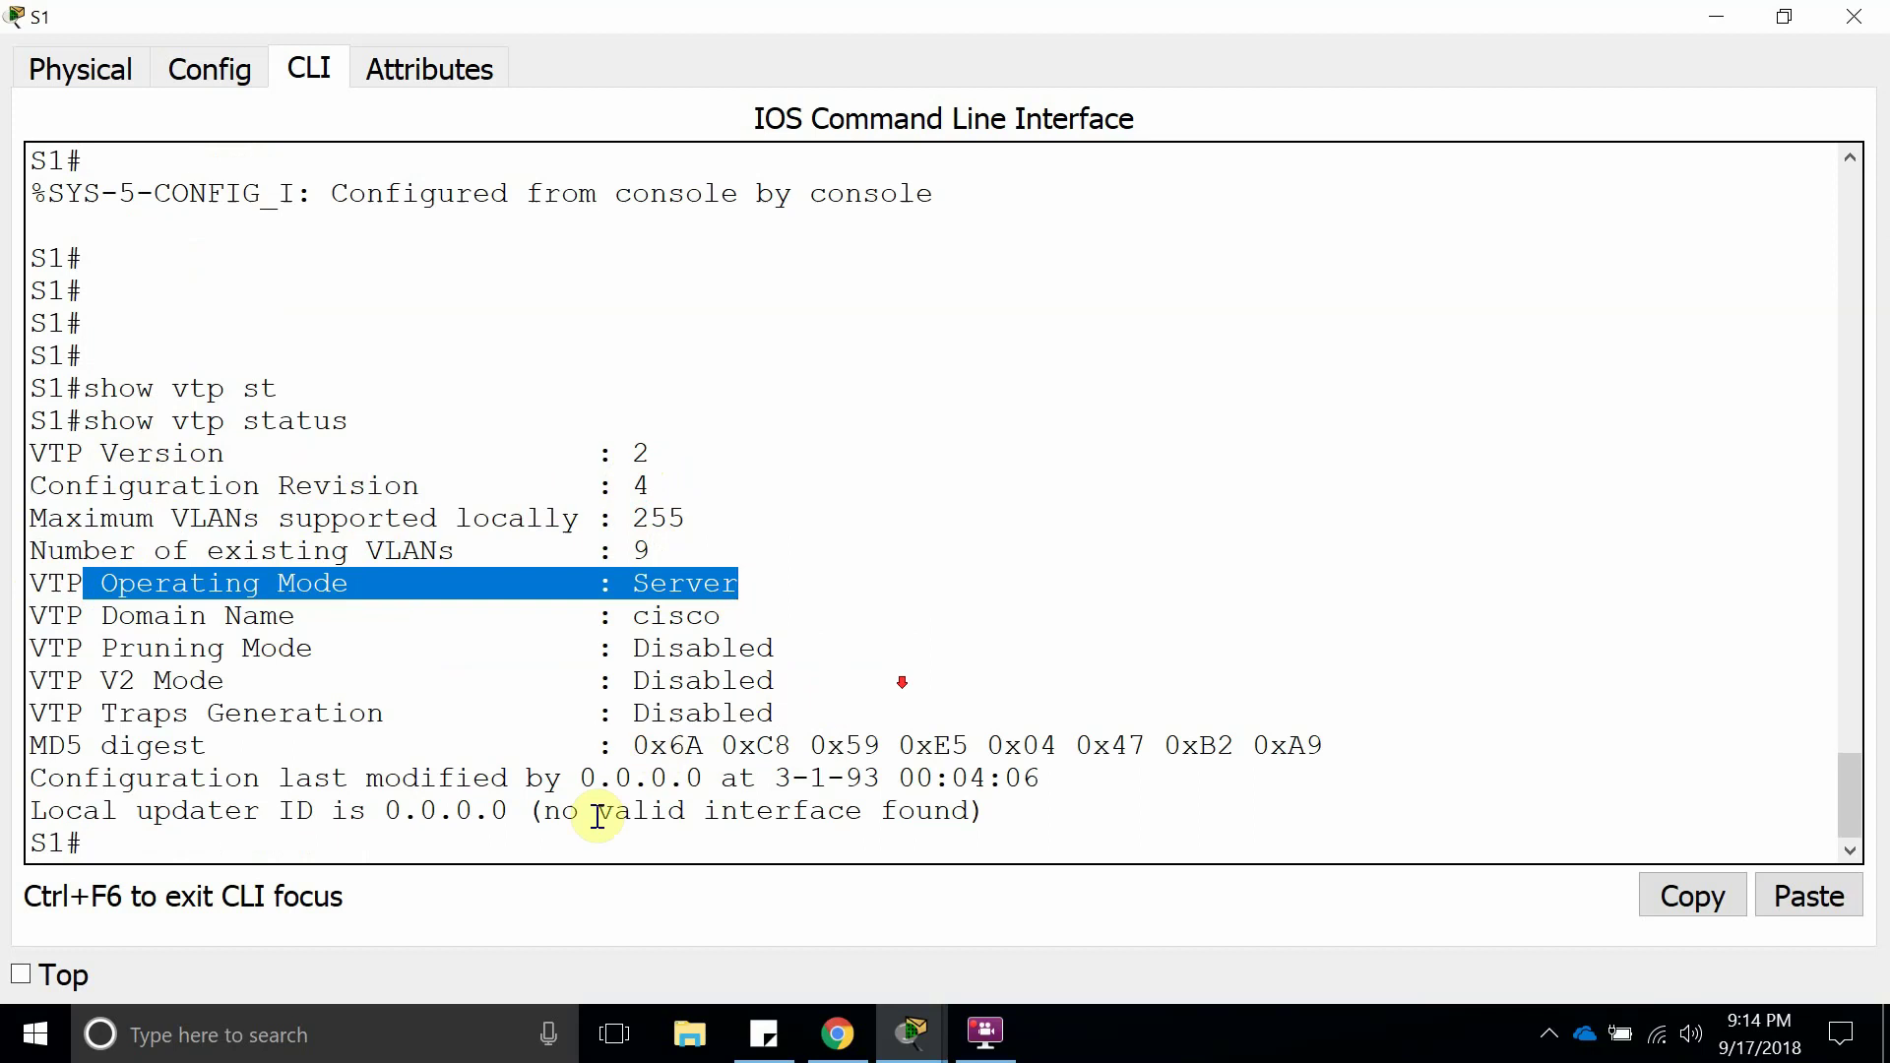
pyautogui.click(596, 852)
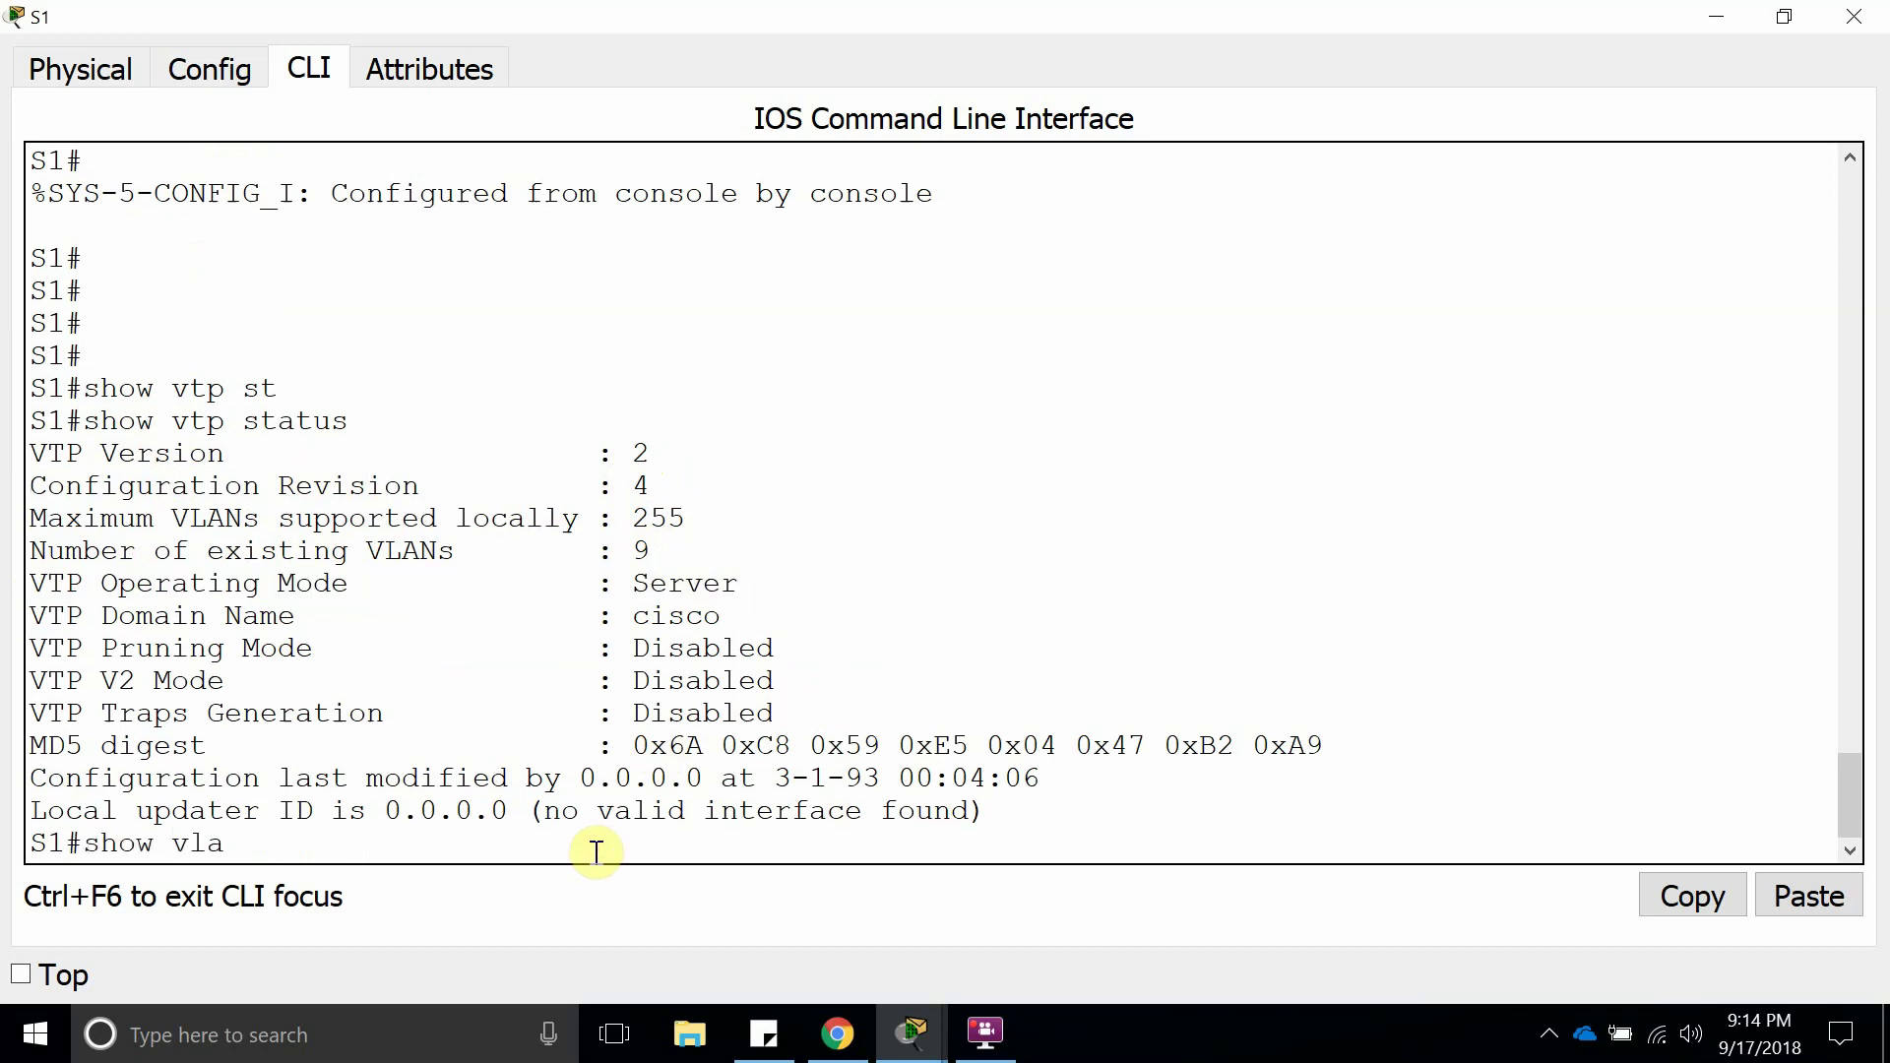
# Run show vlan brief on S1 to show VLANs 10–40, then close its window.
pyautogui.write('show vlan brief')
pyautogui.press('Return')
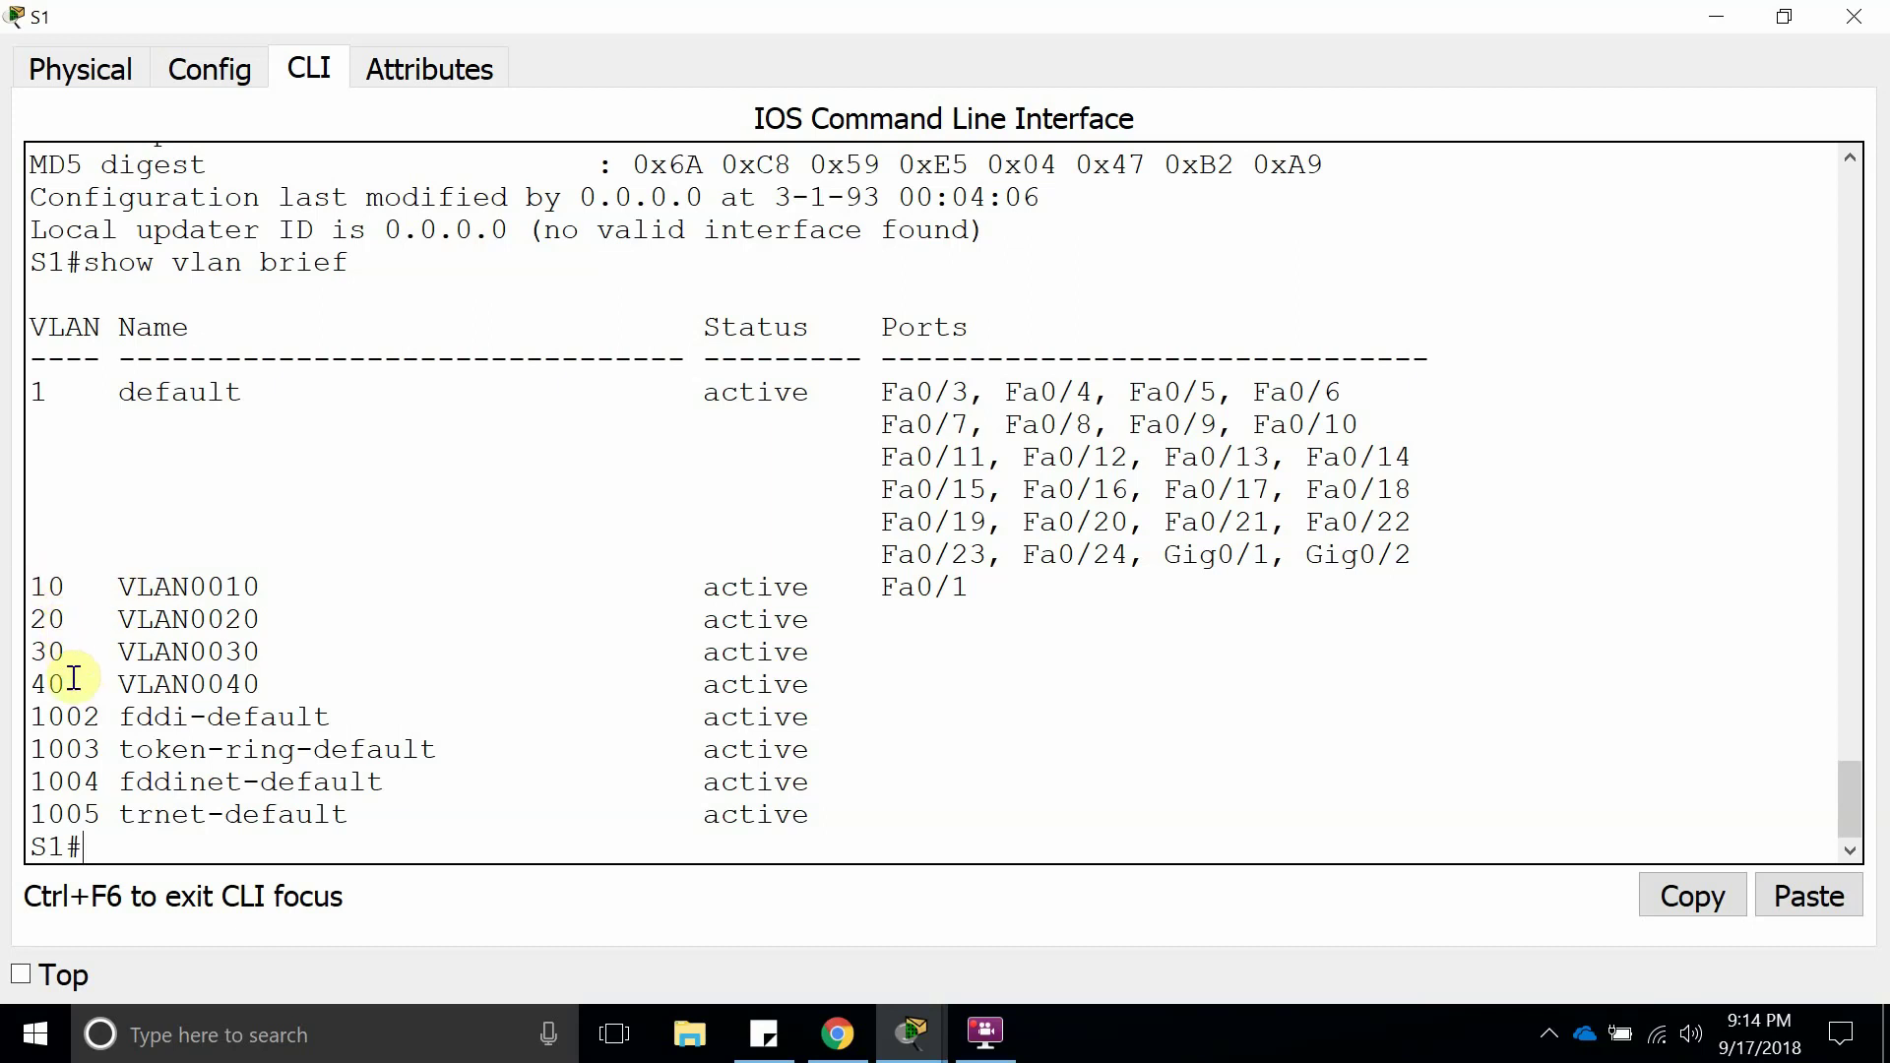
pyautogui.moveTo(330, 687); pyautogui.dragTo(47, 558)
pyautogui.click(415, 680)
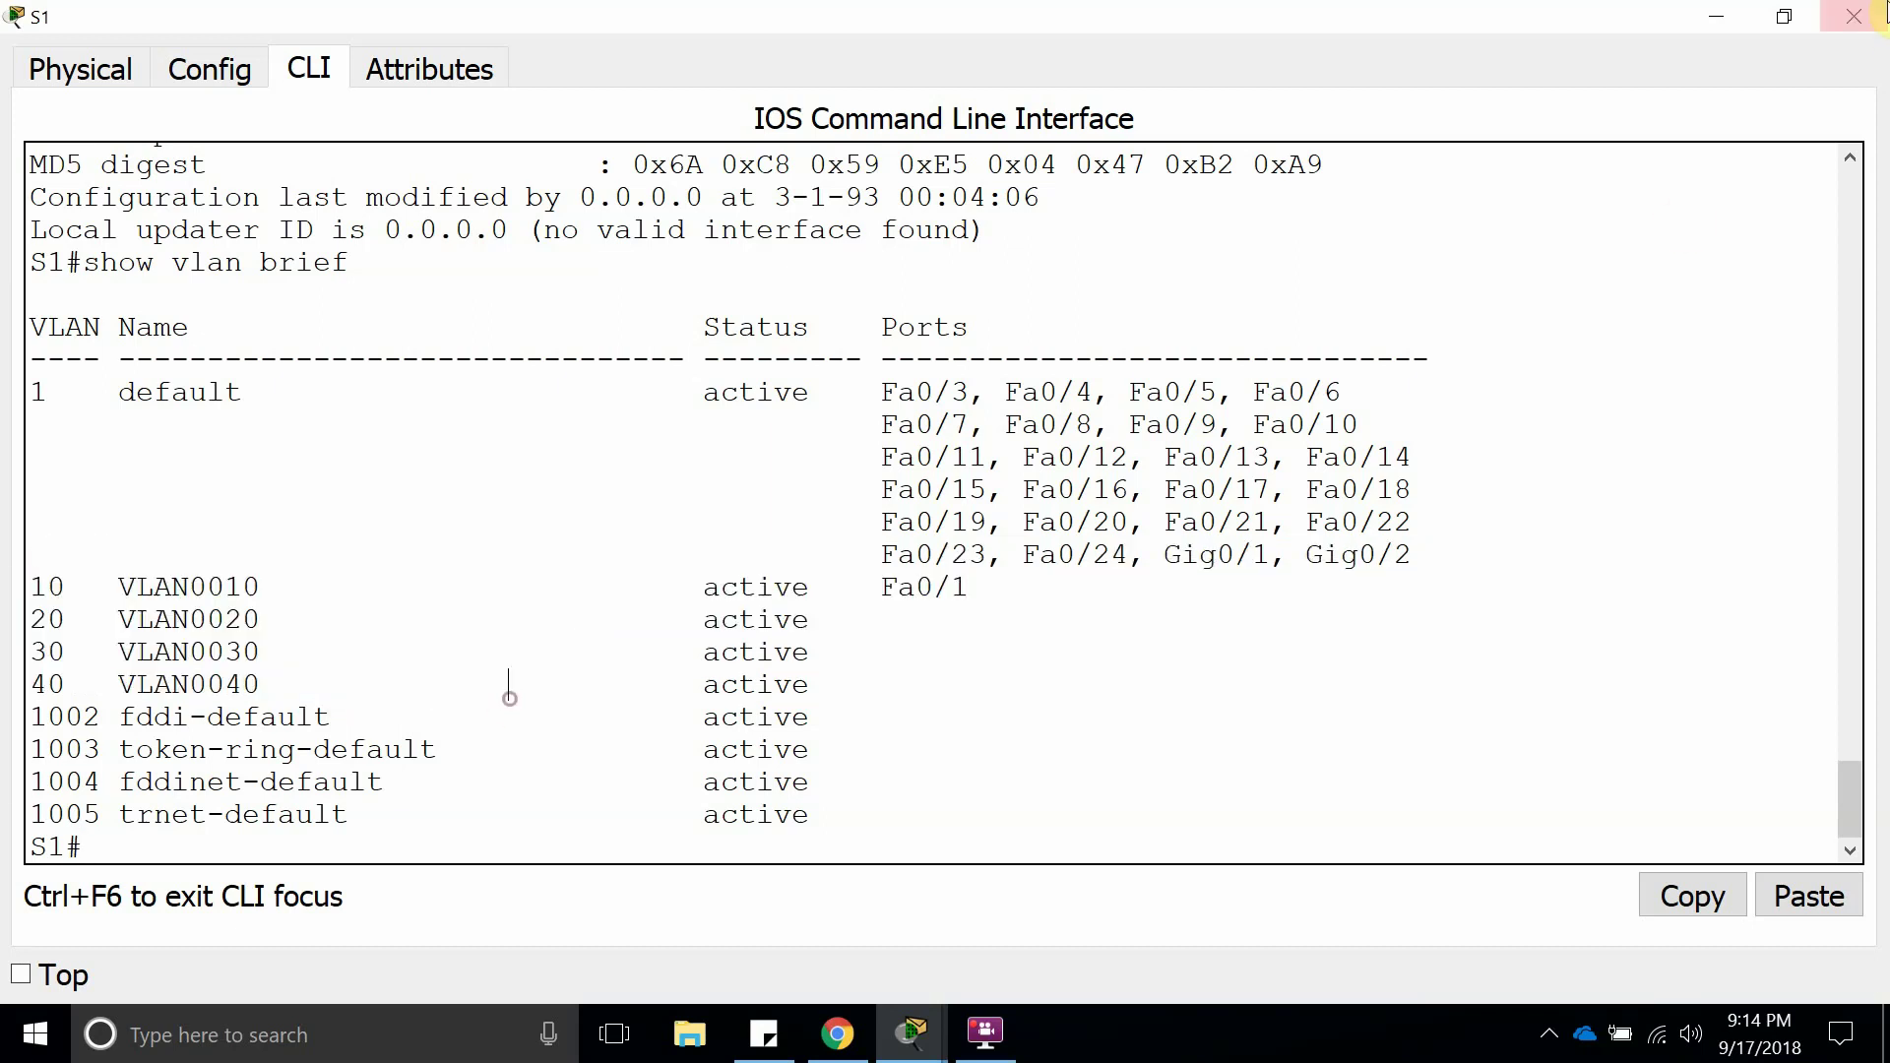
pyautogui.click(1854, 16)
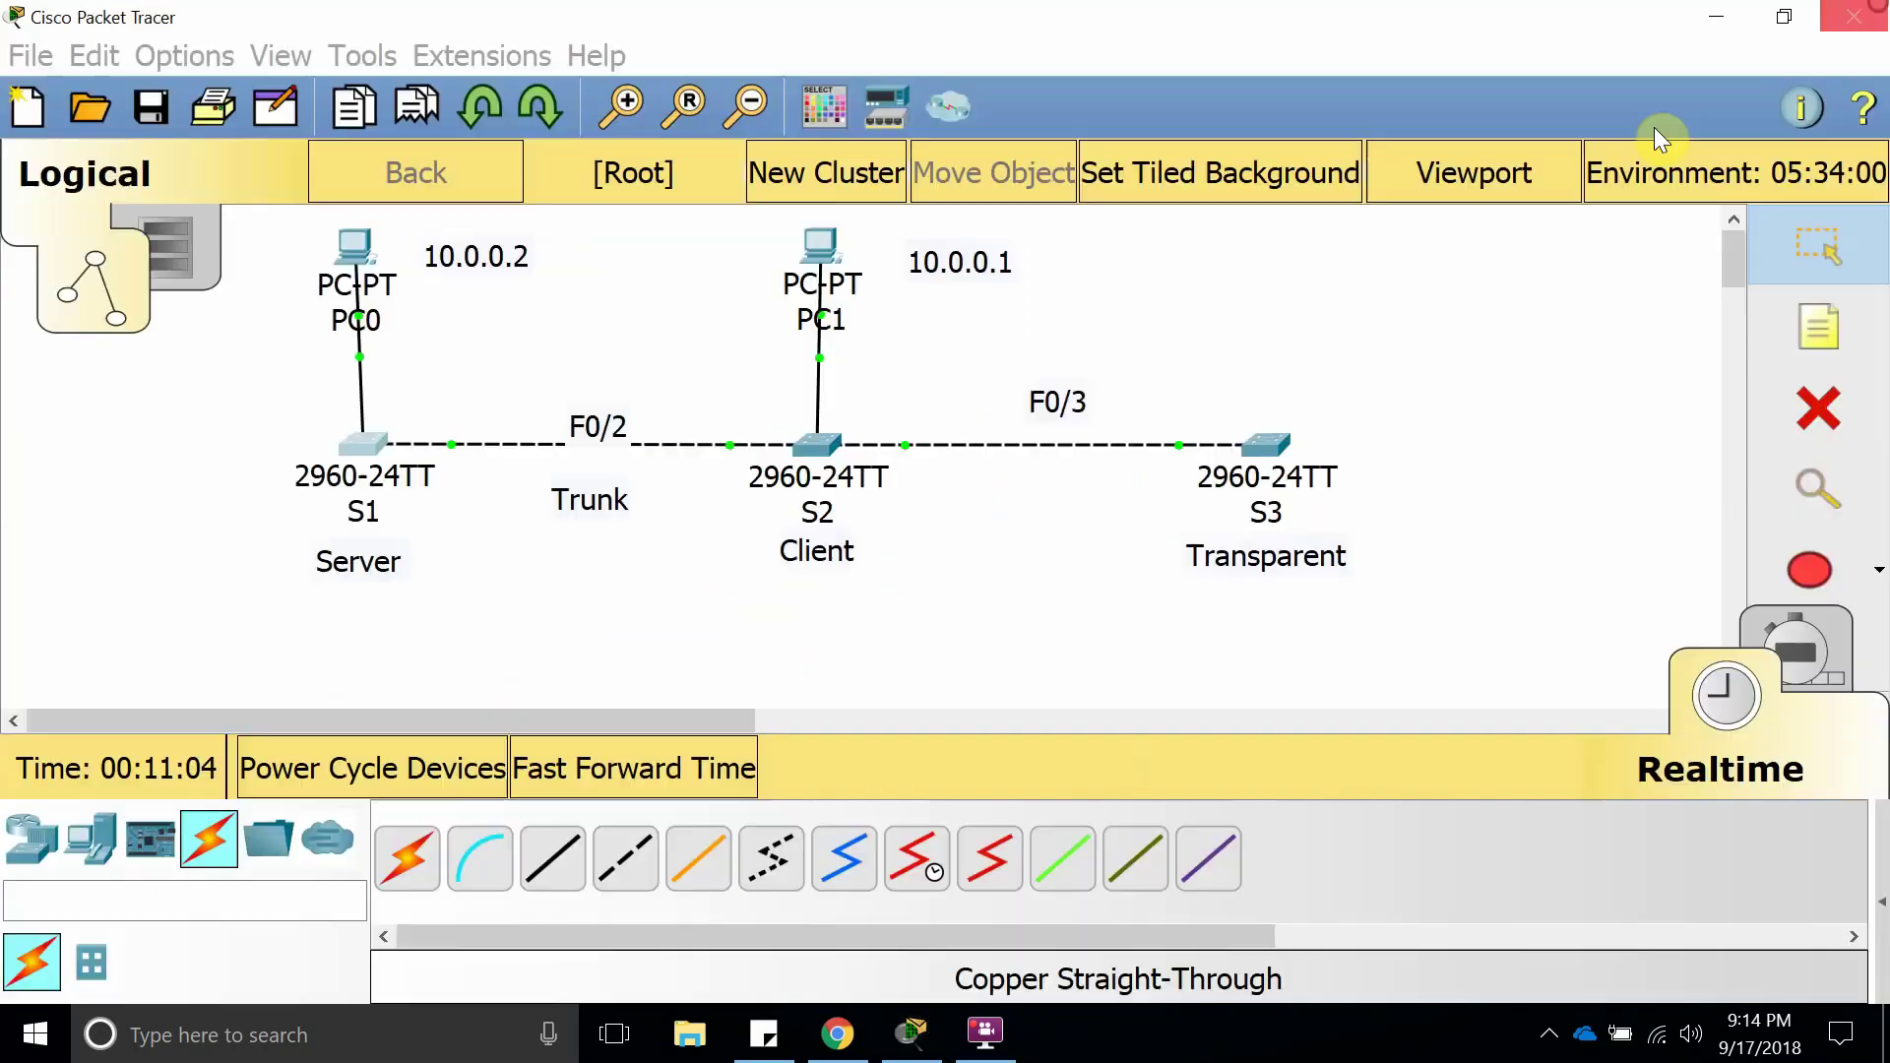
# Open S2 full-screen, leave configuration mode and run show vlan brief.
pyautogui.click(819, 455)
pyautogui.click(1203, 128)
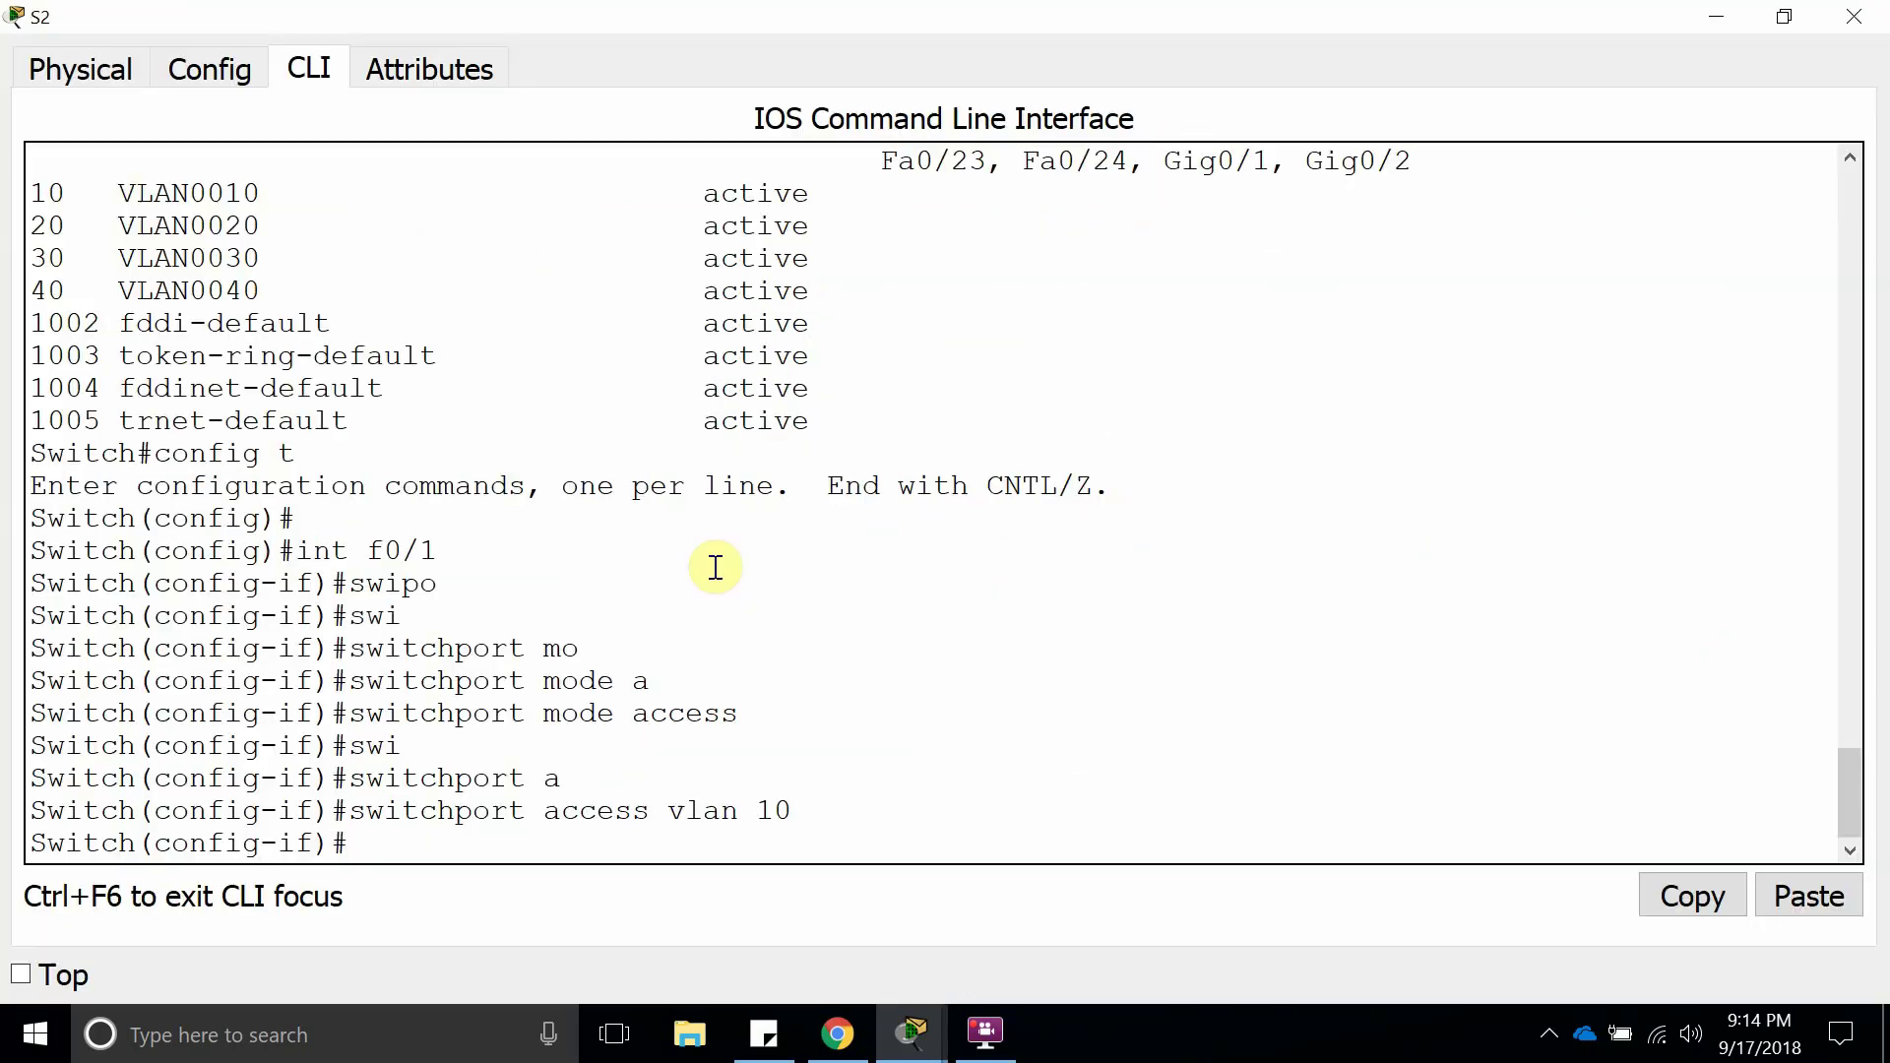
pyautogui.write('end')
pyautogui.press('Return')
pyautogui.press('Return')
pyautogui.press('Return')
pyautogui.press('Return')
pyautogui.press('Return')
pyautogui.press('Return')
pyautogui.press('Return')
pyautogui.press('Return')
pyautogui.press('Return')
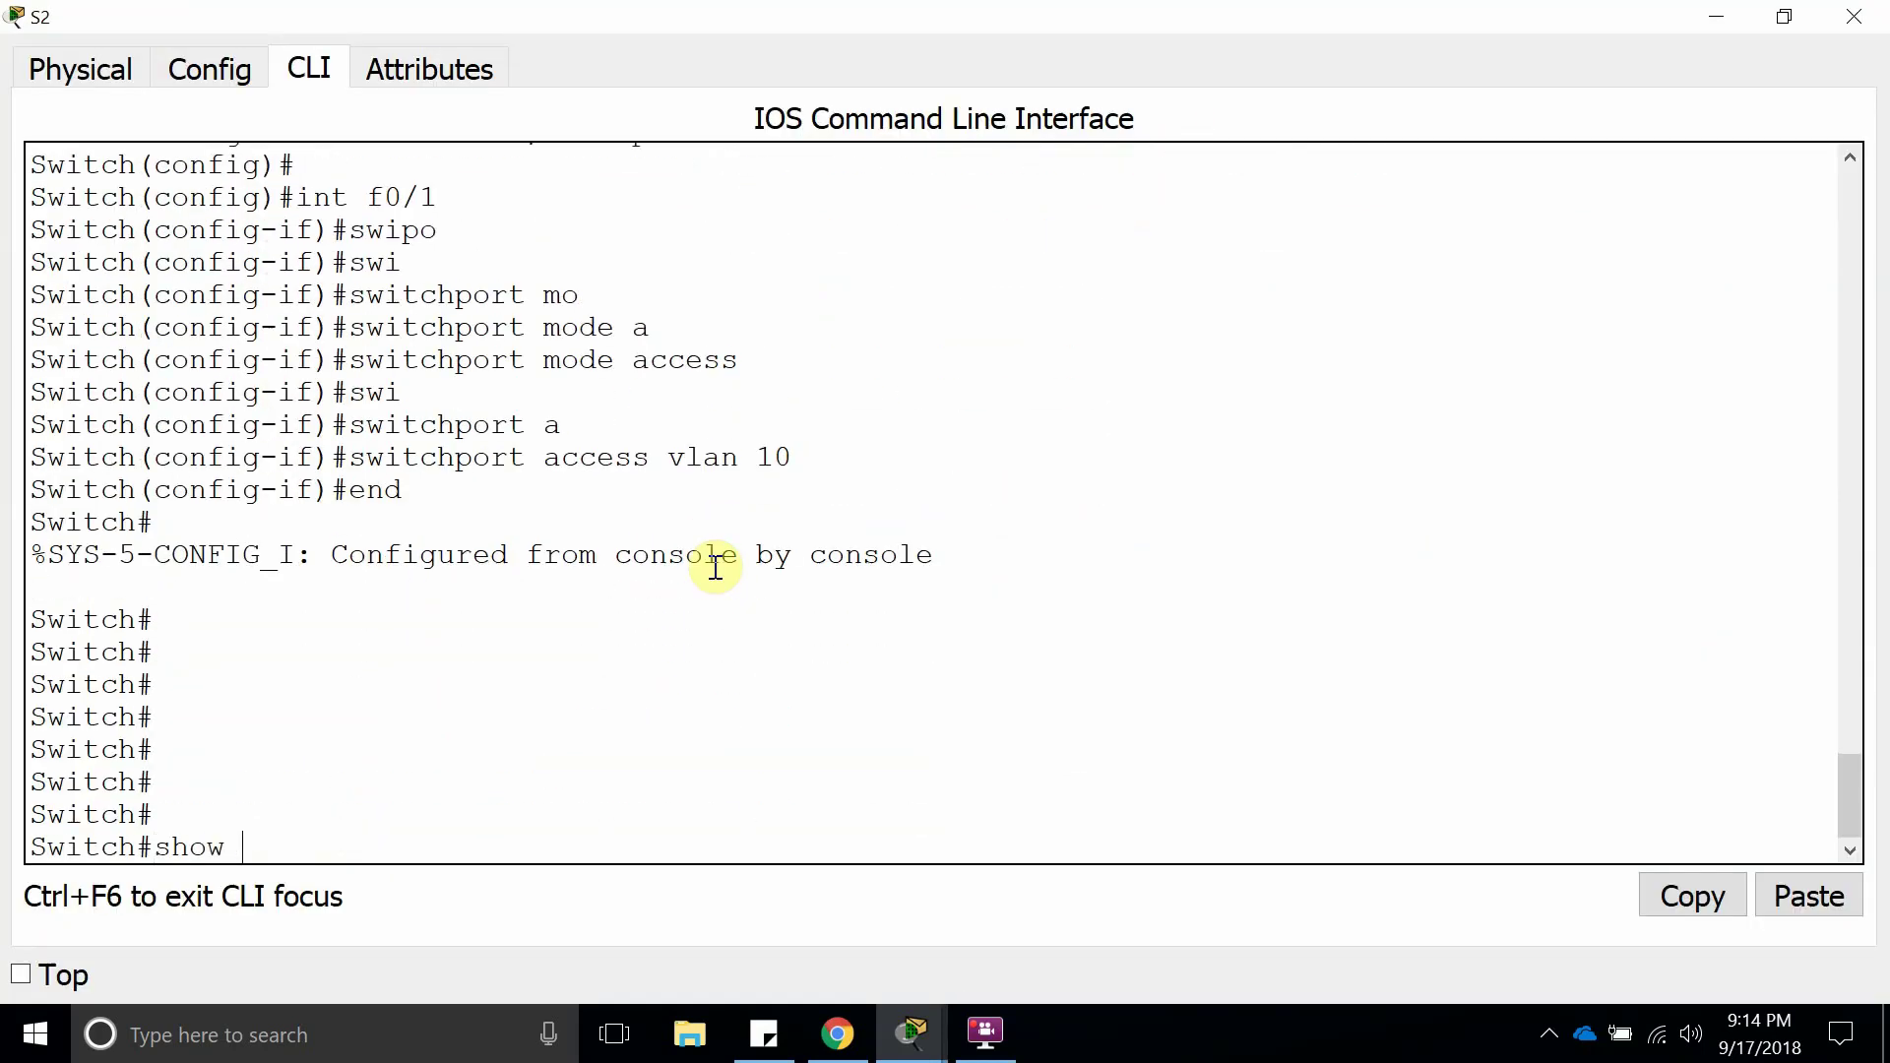
pyautogui.write('show vlan brief')
pyautogui.press('Return')
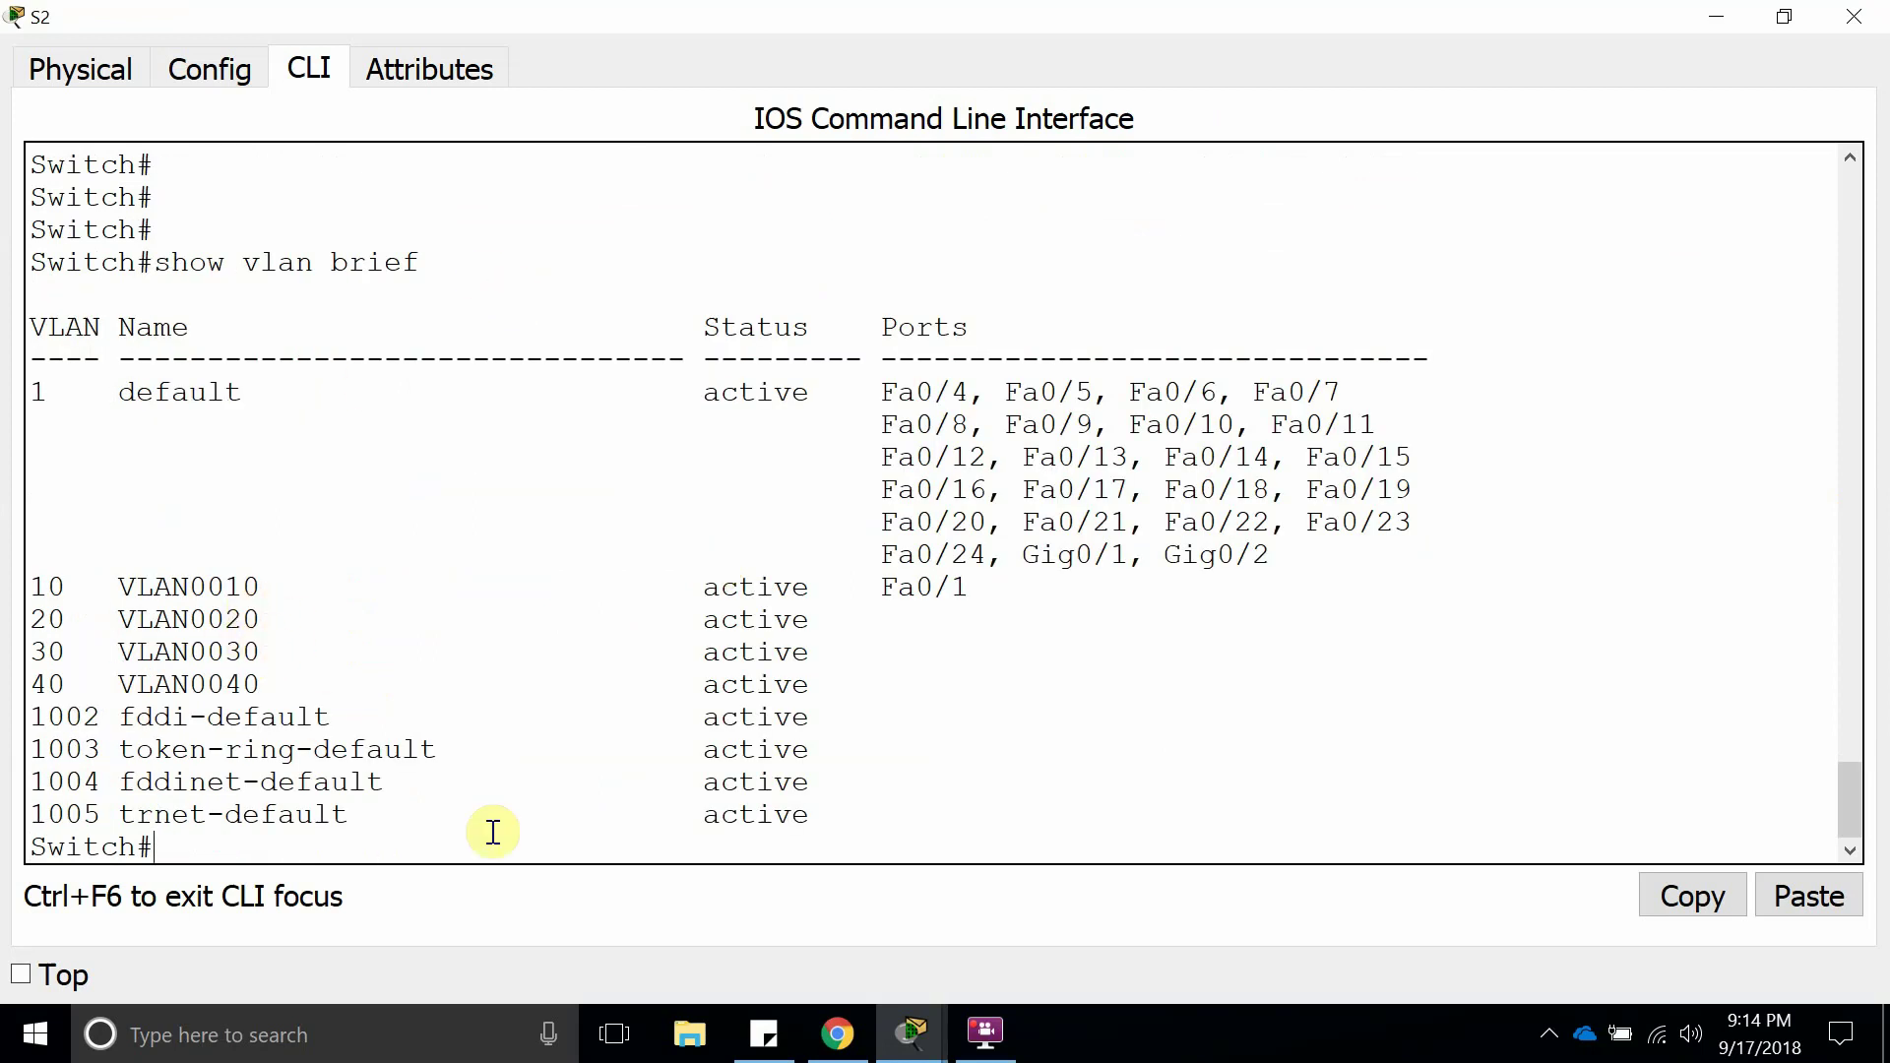
# Run show vtp status on S2, pointing out Client mode, revision 4 and 9 VLANs, then close it.
pyautogui.write('show vtp stat')
pyautogui.press('Tab')
pyautogui.press('Return')
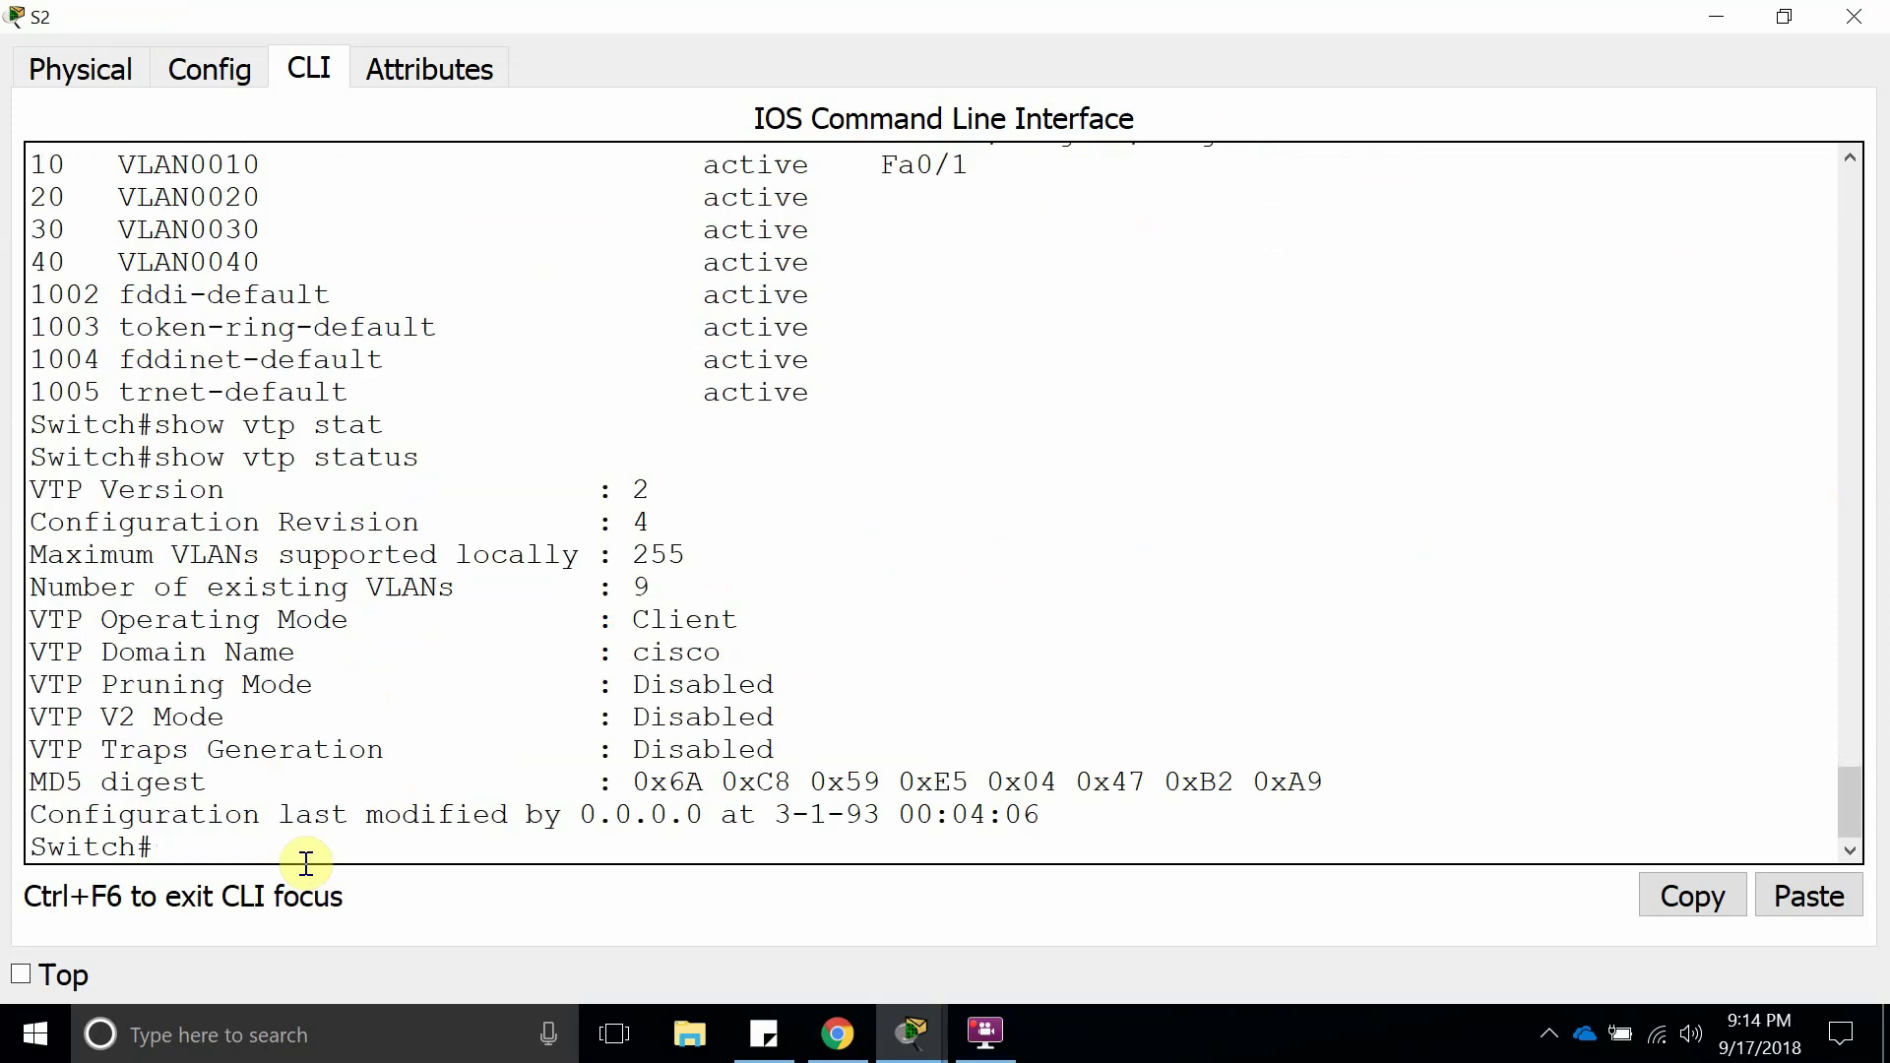
pyautogui.press('Return')
pyautogui.moveTo(733, 594); pyautogui.dragTo(47, 590)
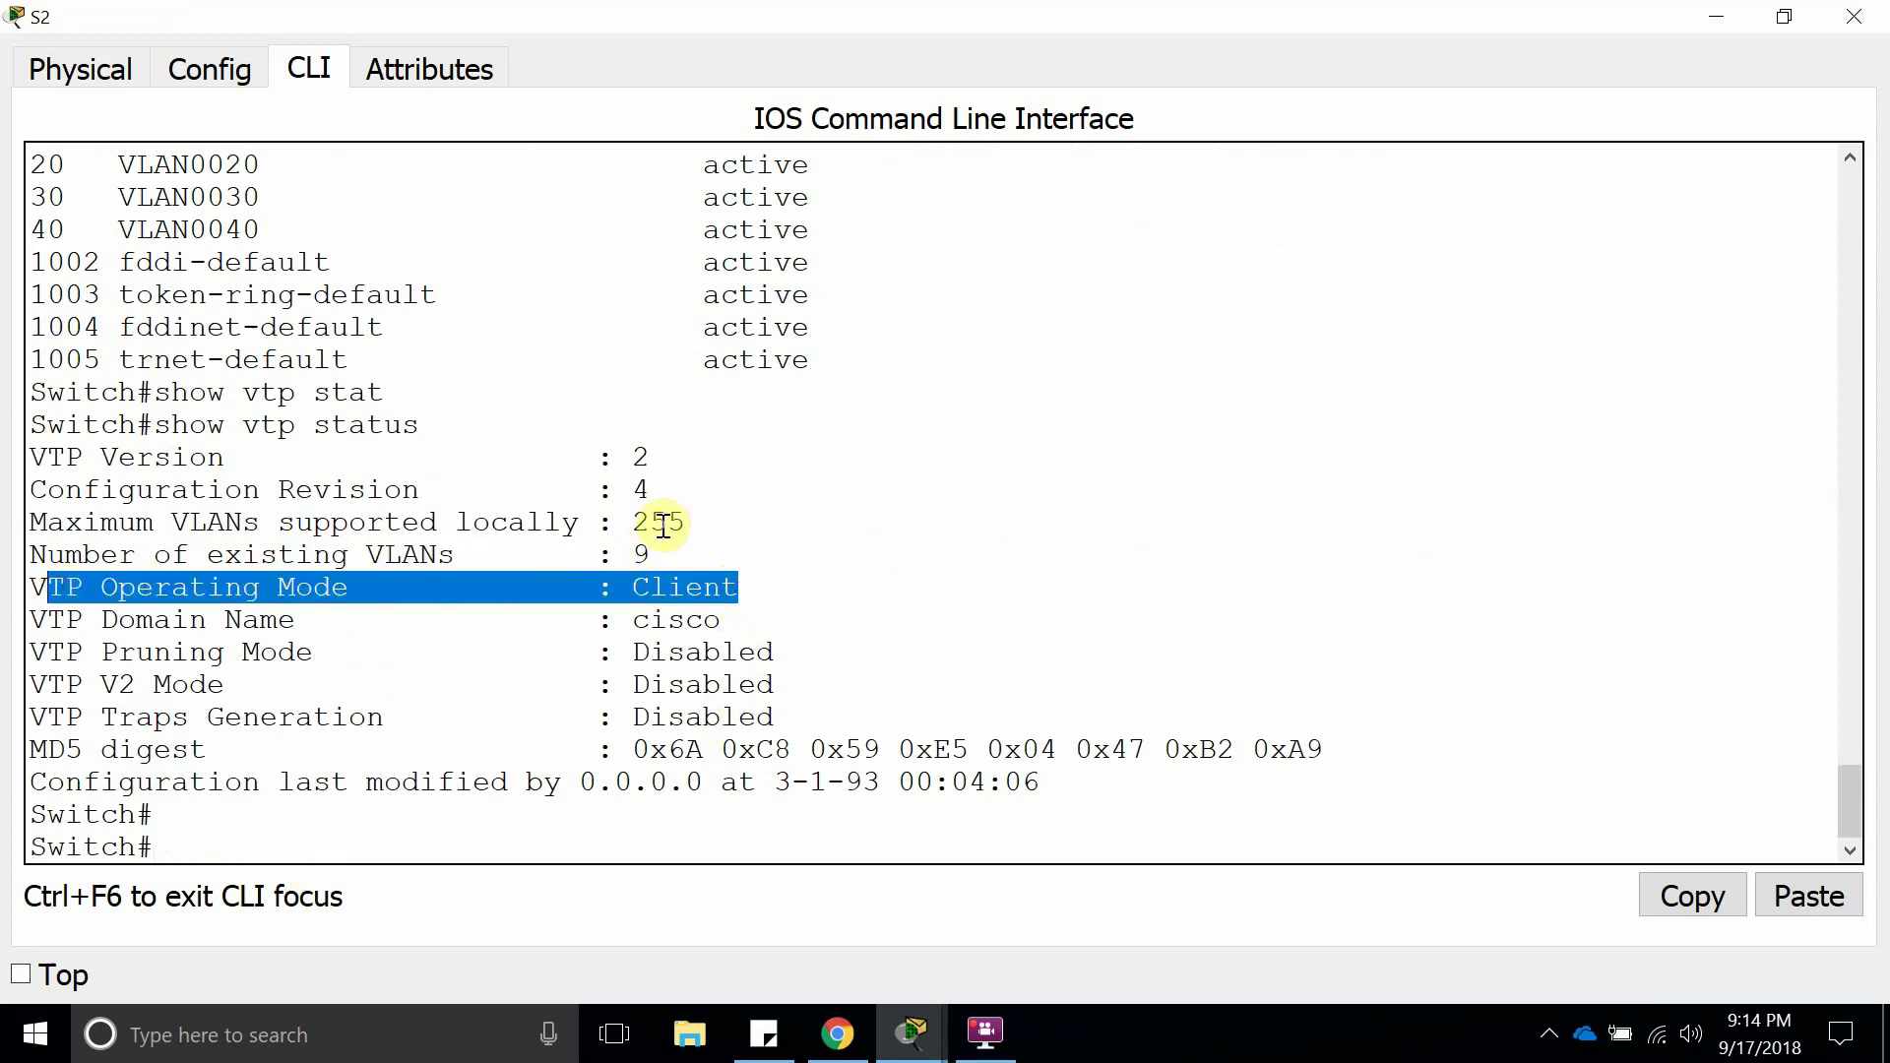
pyautogui.moveTo(654, 494)
pyautogui.mouseDown()
pyautogui.moveTo(610, 489)
pyautogui.moveTo(645, 490)
pyautogui.mouseUp()
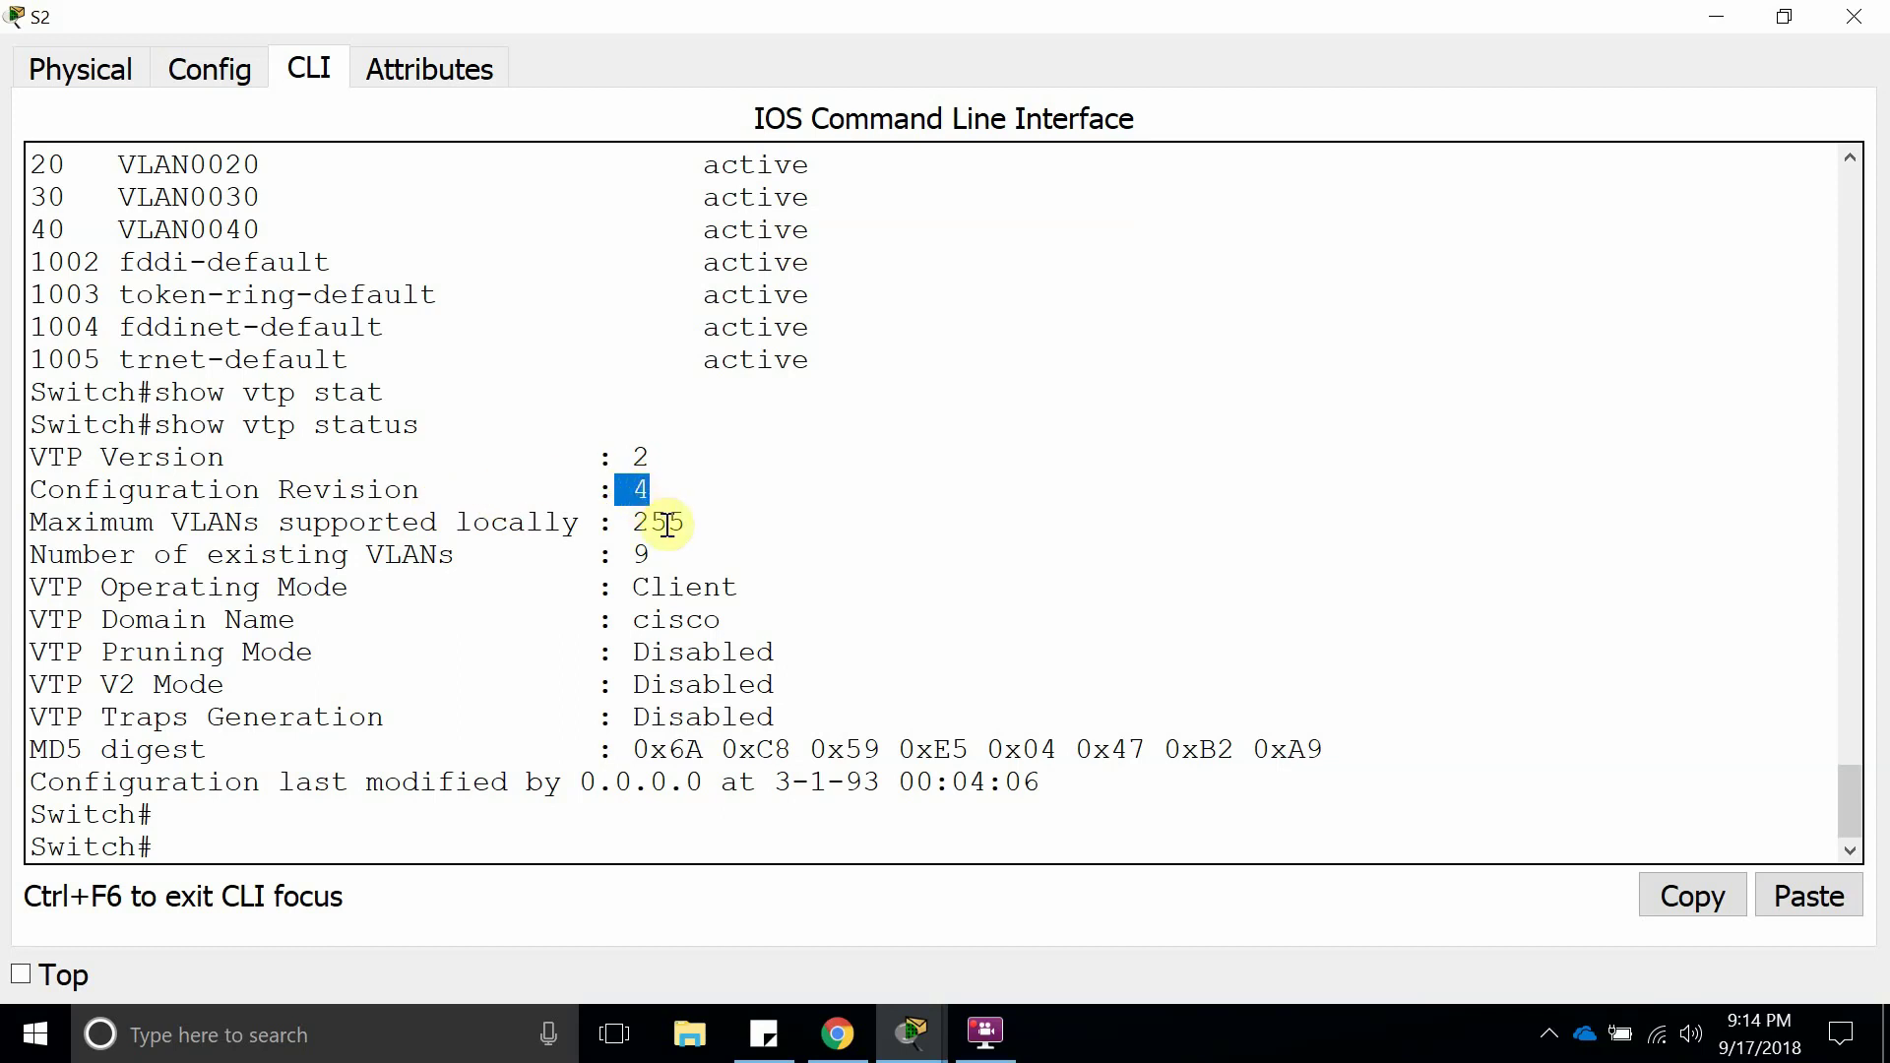
pyautogui.moveTo(664, 554); pyautogui.dragTo(607, 558)
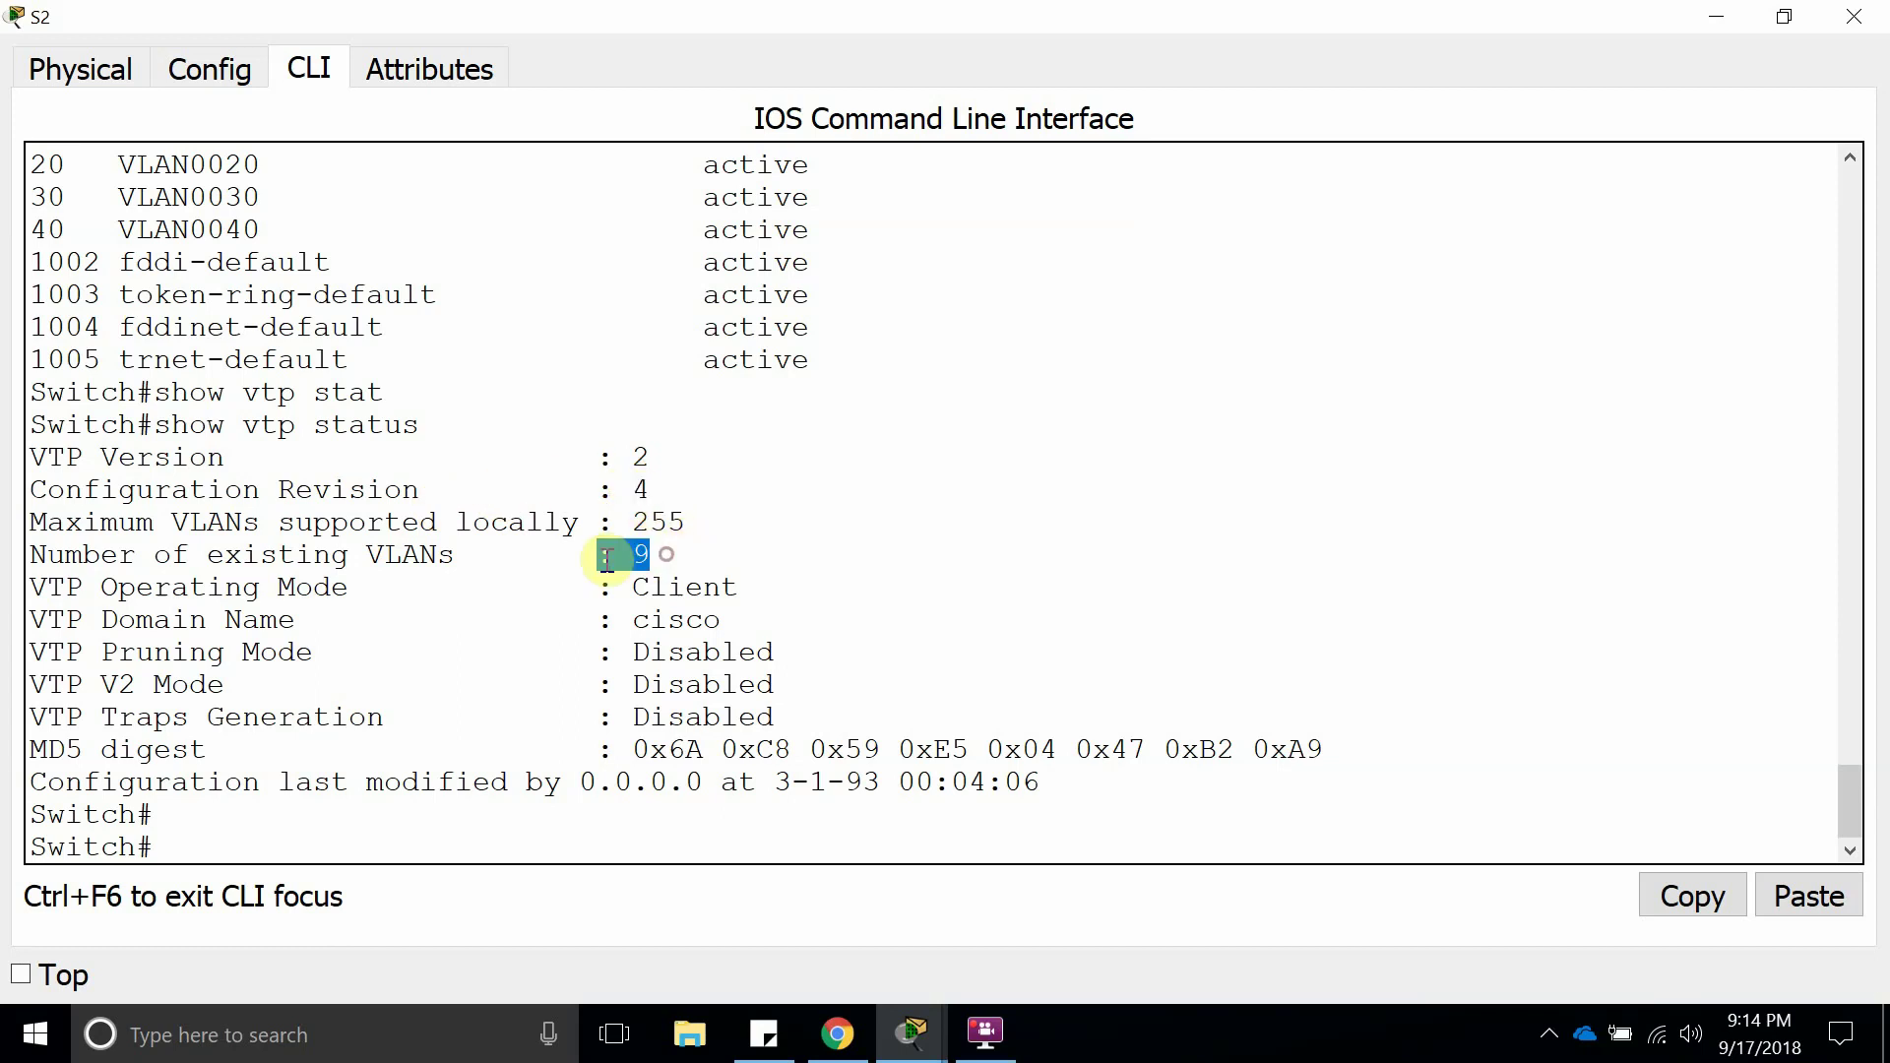
pyautogui.click(683, 561)
pyautogui.click(1865, 24)
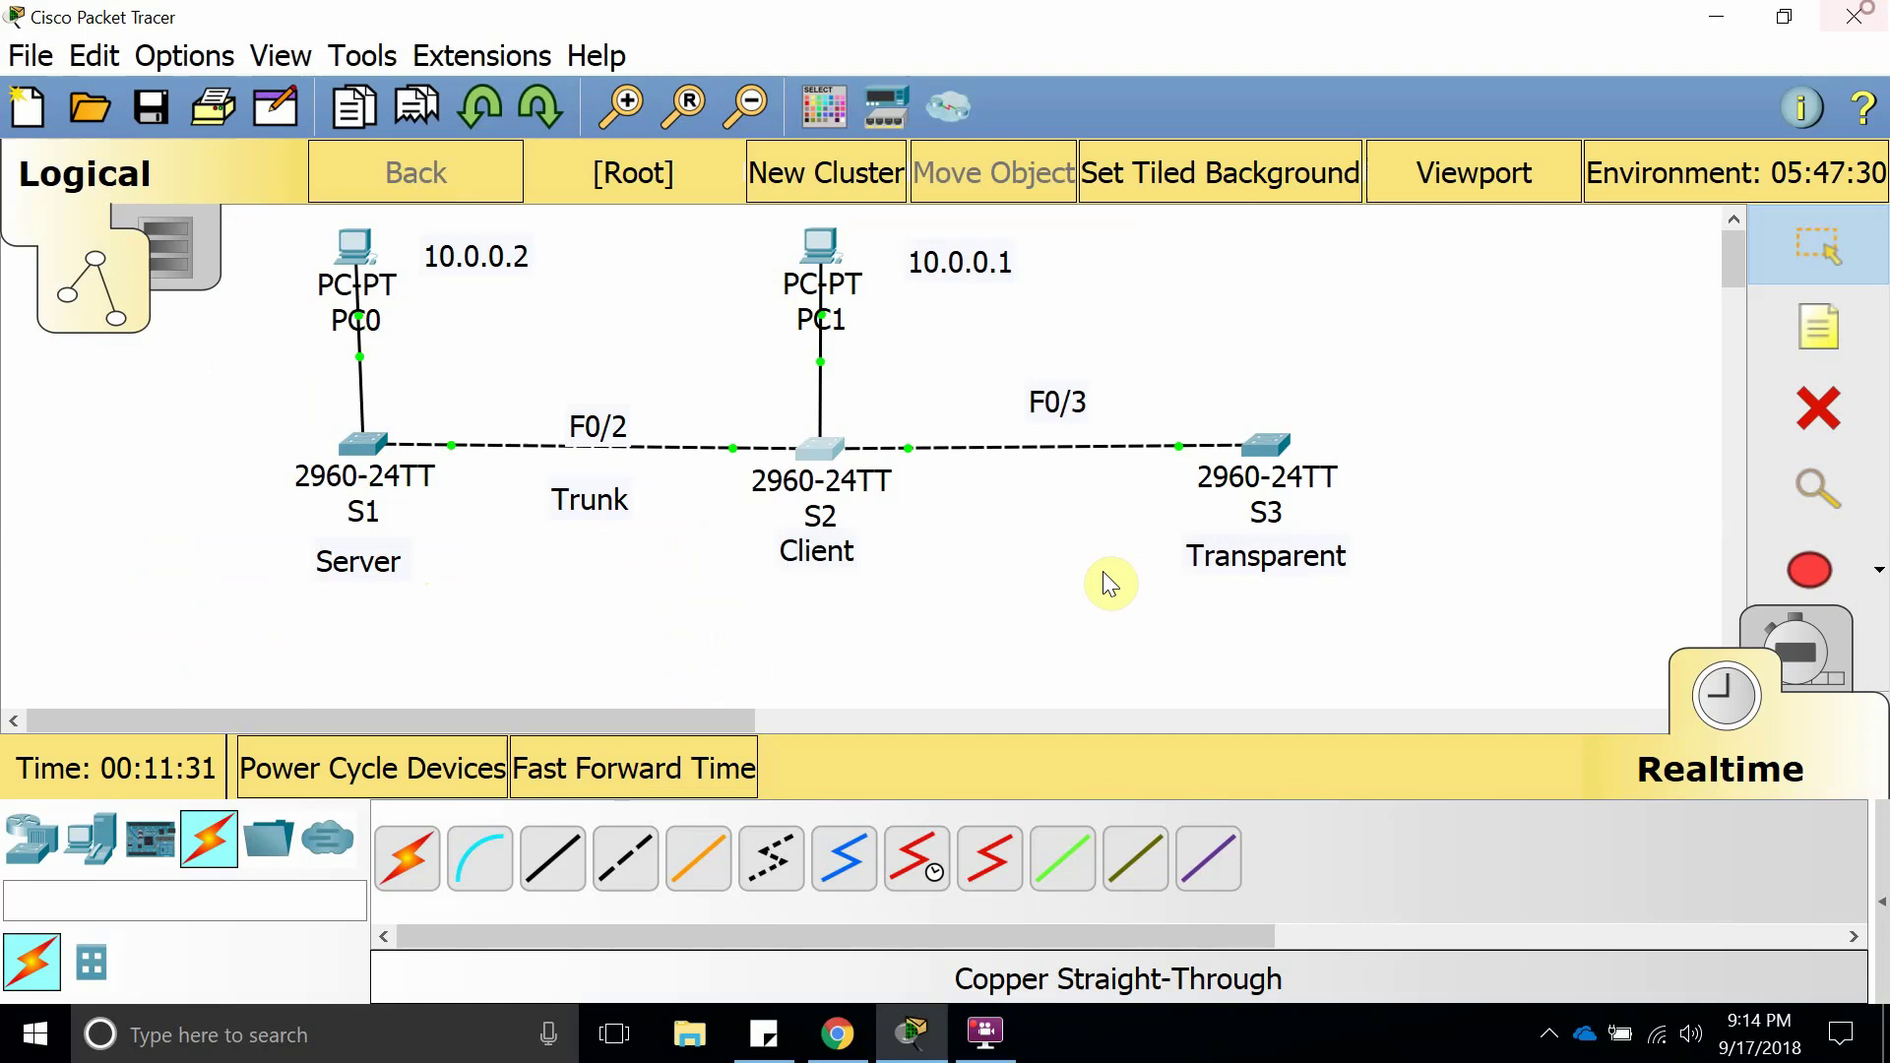
# Open S3 full-screen and run show vlan brief, marking its table of only default VLANs.
pyautogui.click(1268, 441)
pyautogui.click(1207, 125)
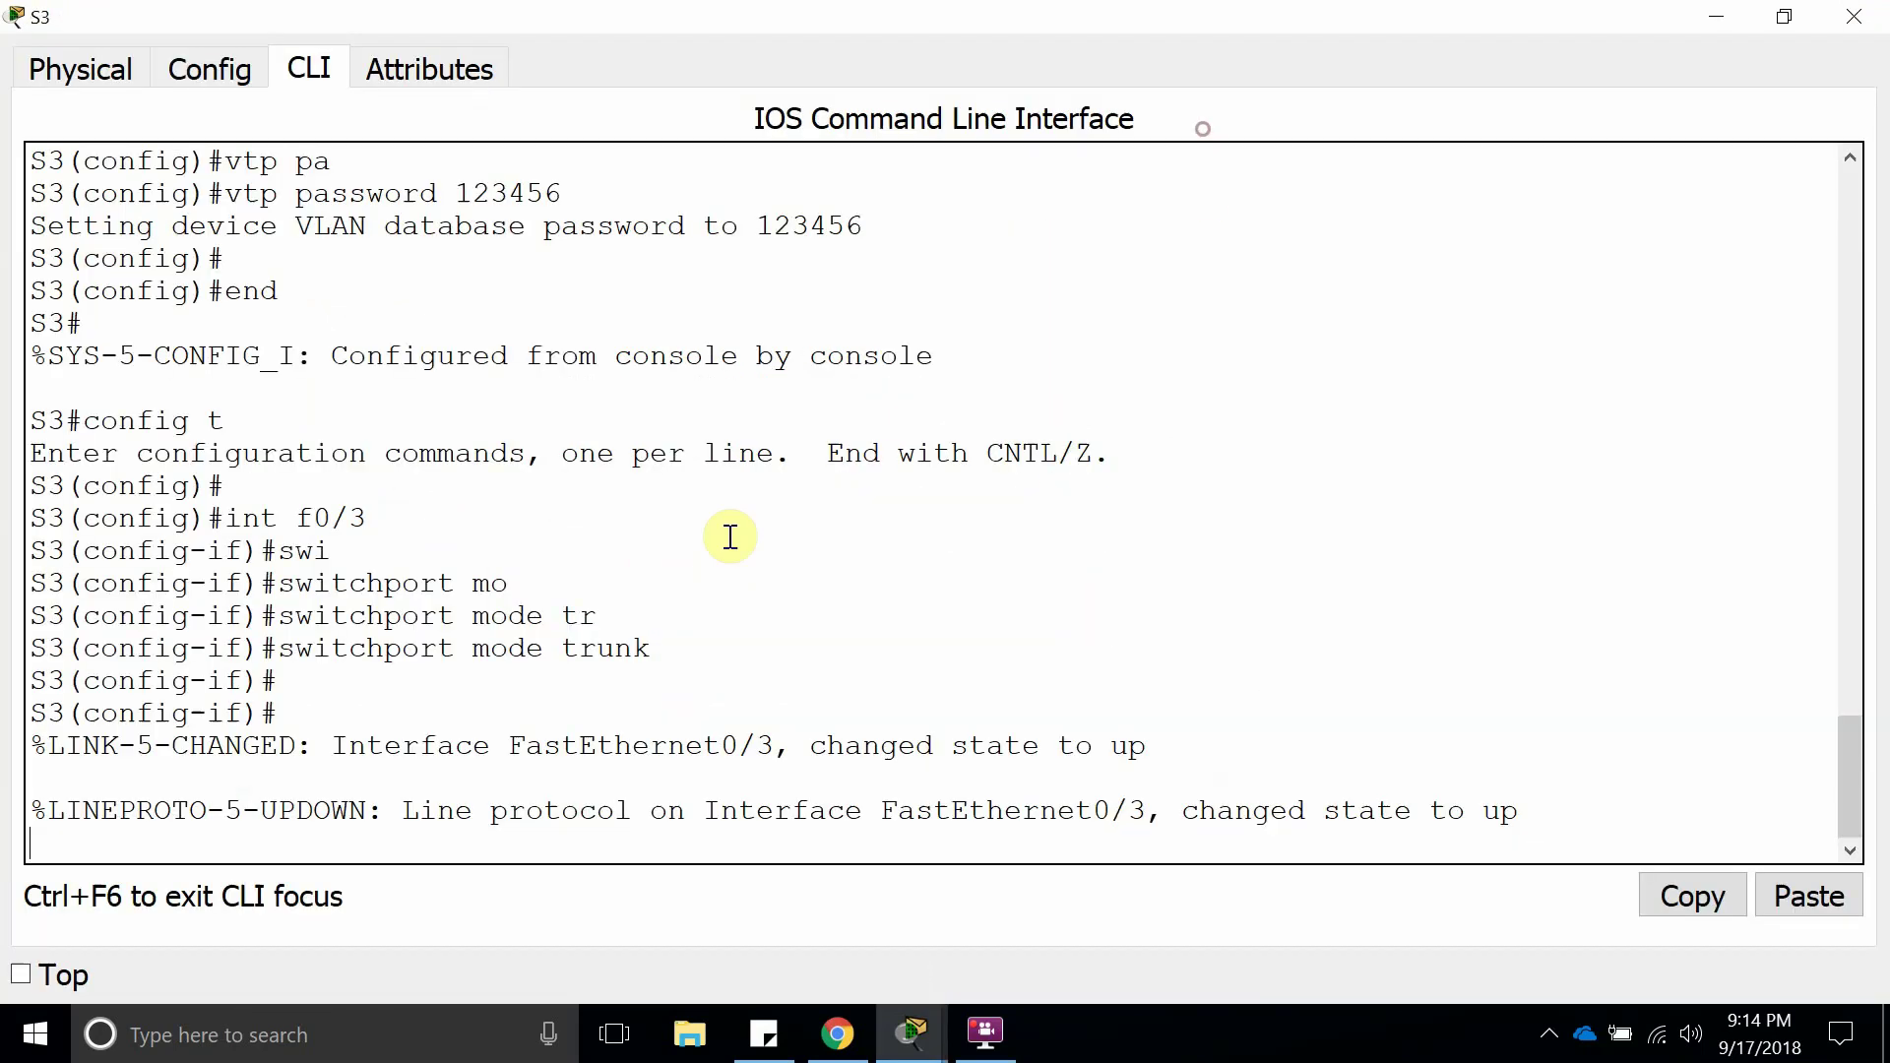
pyautogui.press('Return')
pyautogui.write('end')
pyautogui.press('Return')
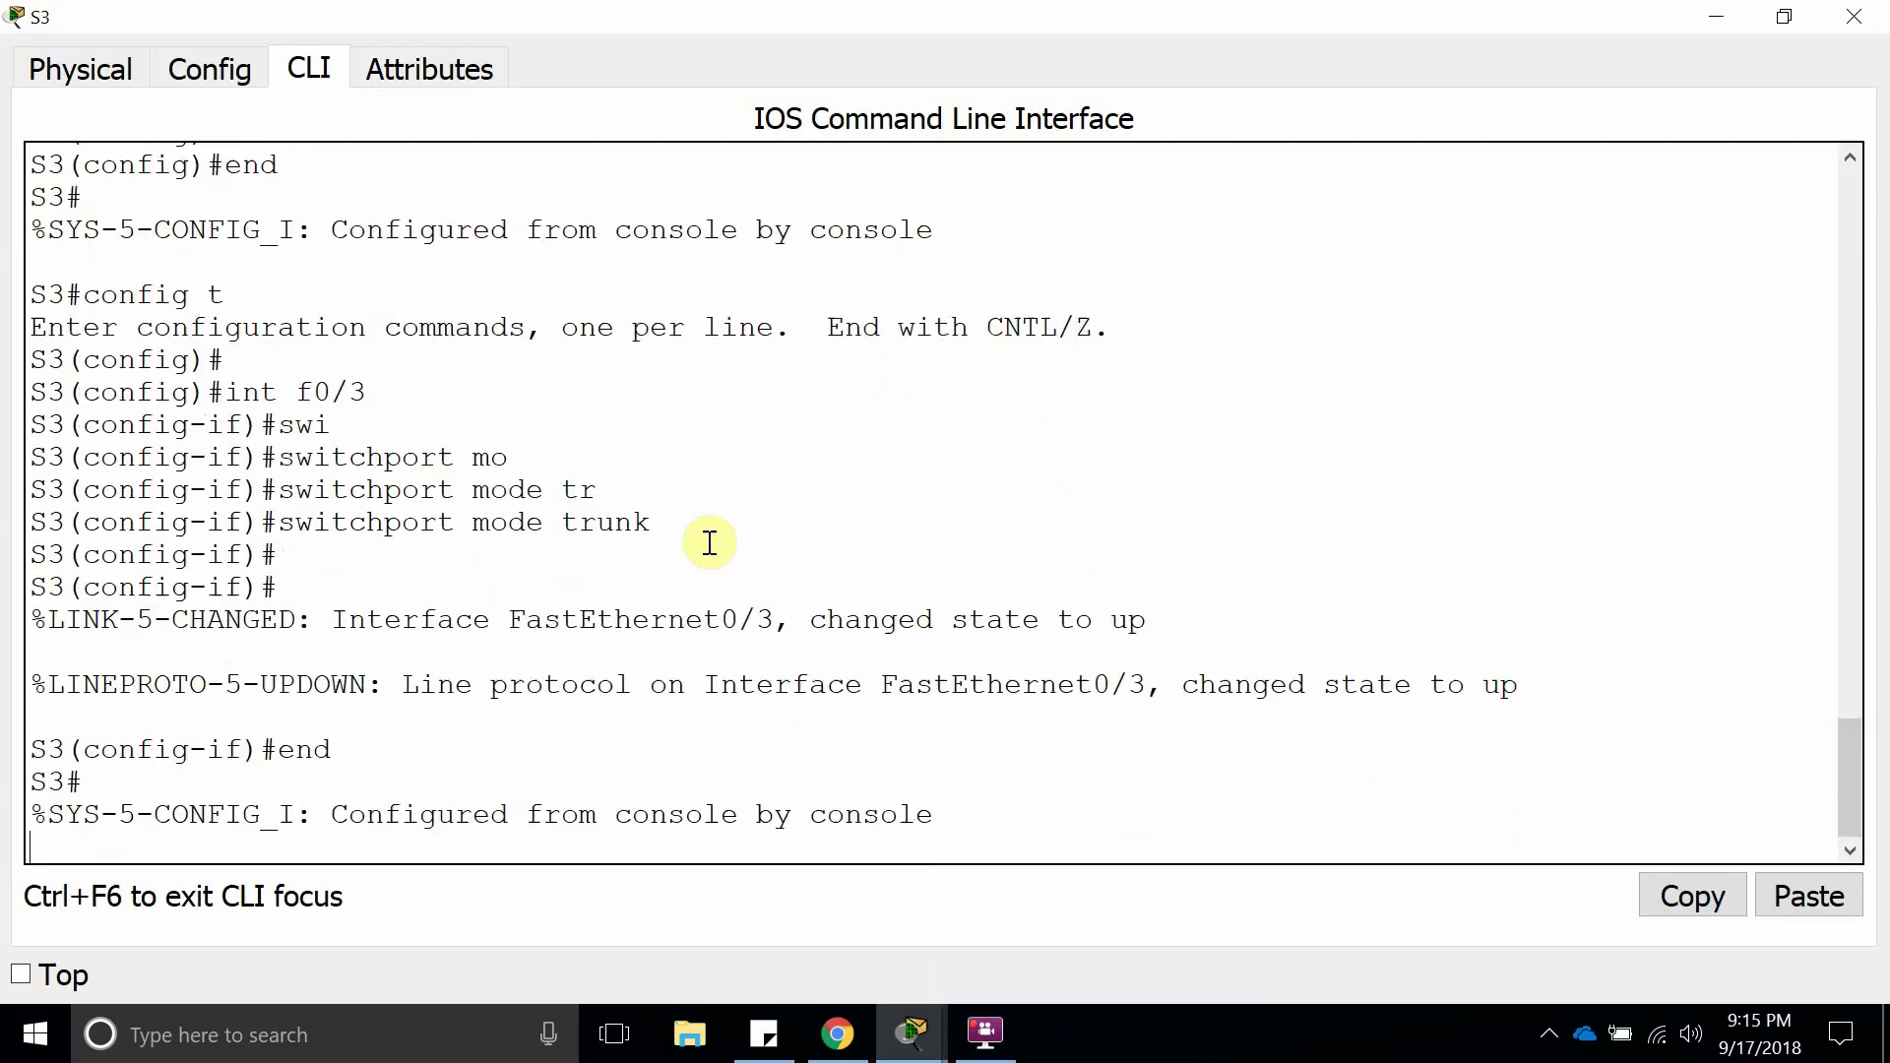
pyautogui.write('show vlan statu')
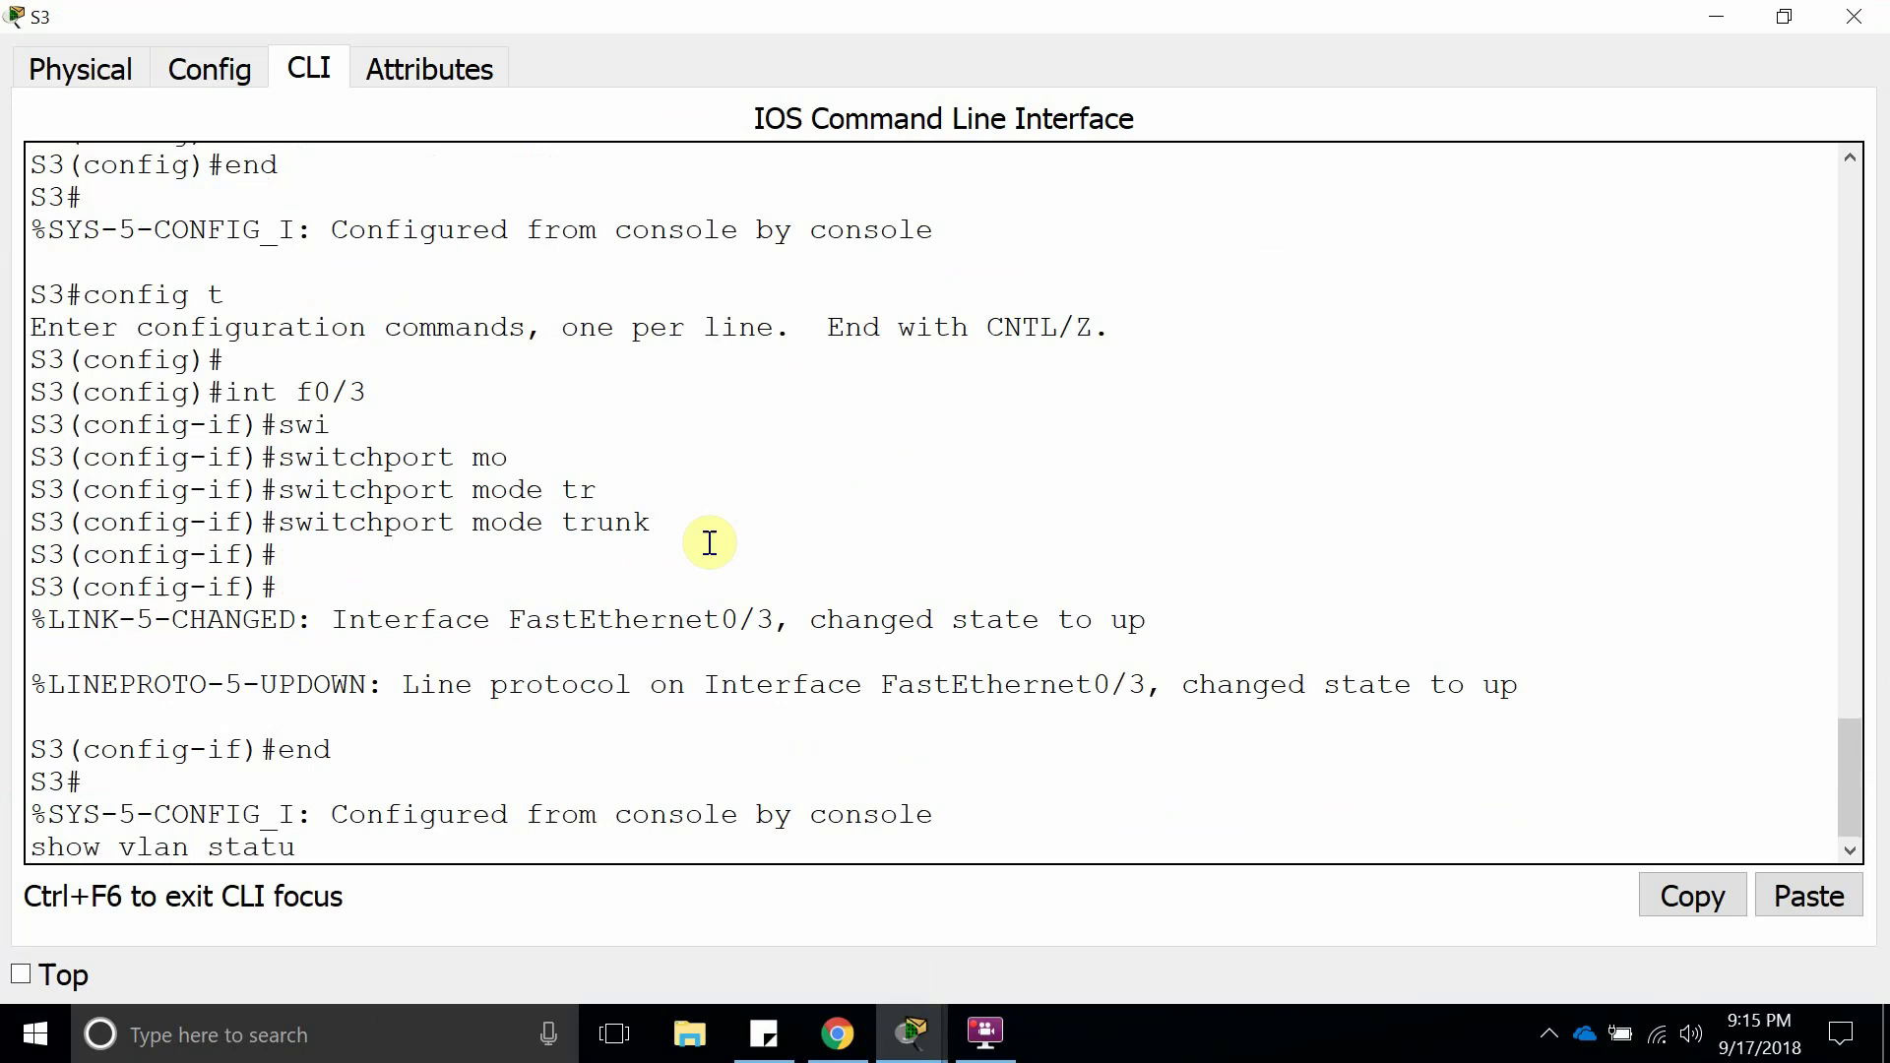
pyautogui.press('BackSpace')
pyautogui.press('BackSpace')
pyautogui.press('BackSpace')
pyautogui.write('brief')
pyautogui.press('Return')
pyautogui.press('Return')
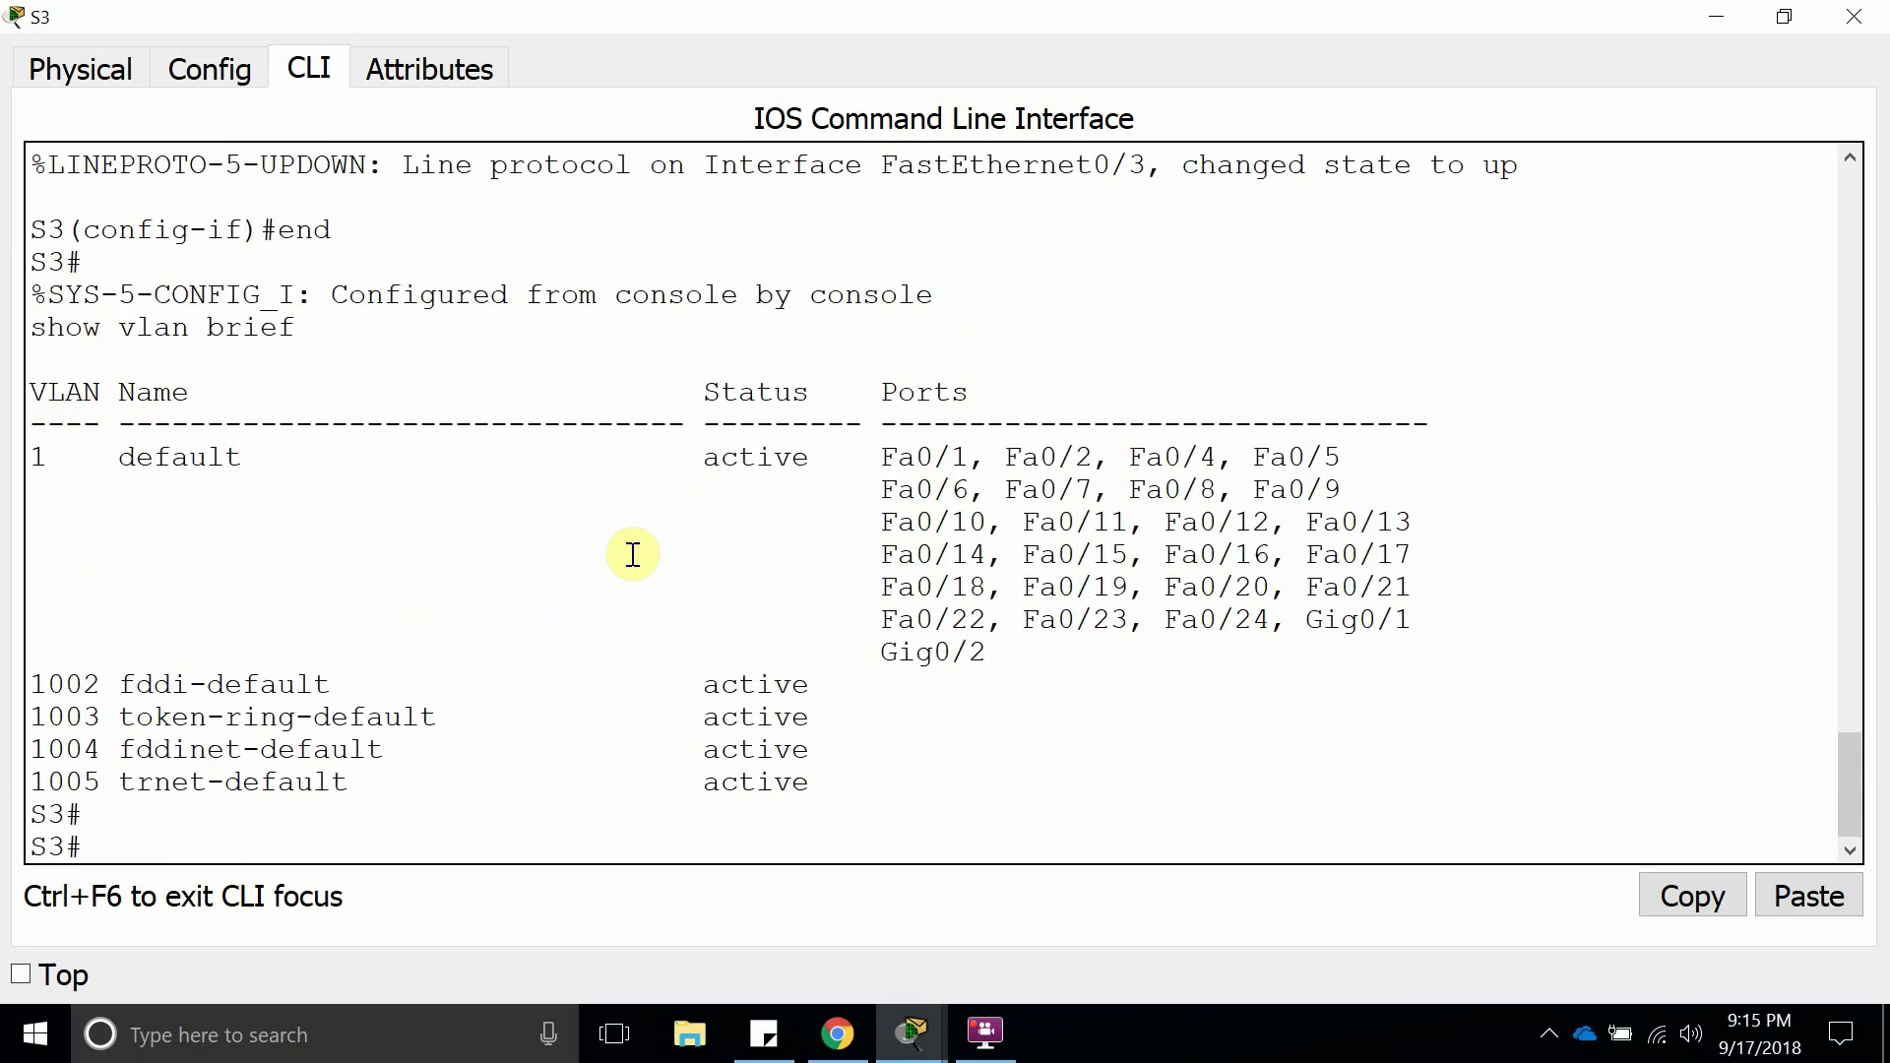
pyautogui.moveTo(889, 778); pyautogui.dragTo(39, 425)
pyautogui.click(456, 641)
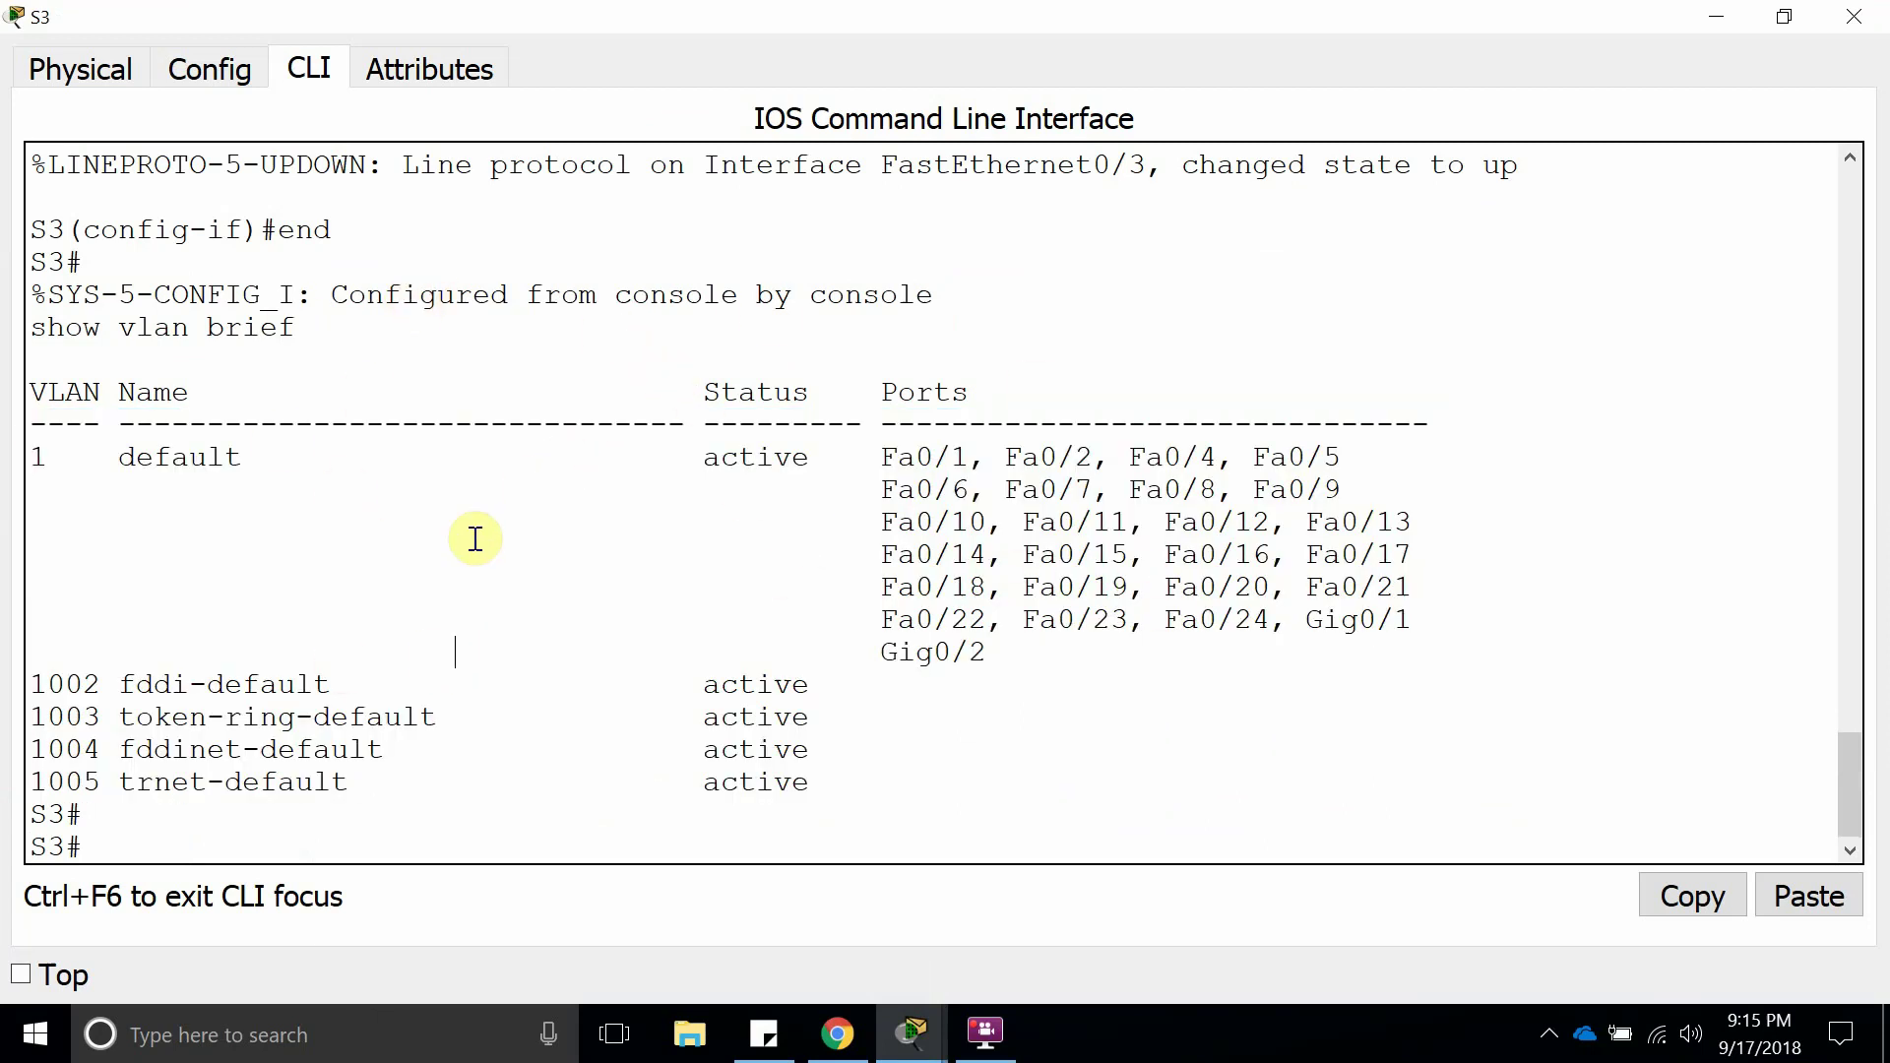
# Bring the network topology back to the front and nudge switch S3 into place.
pyautogui.click(985, 1032)
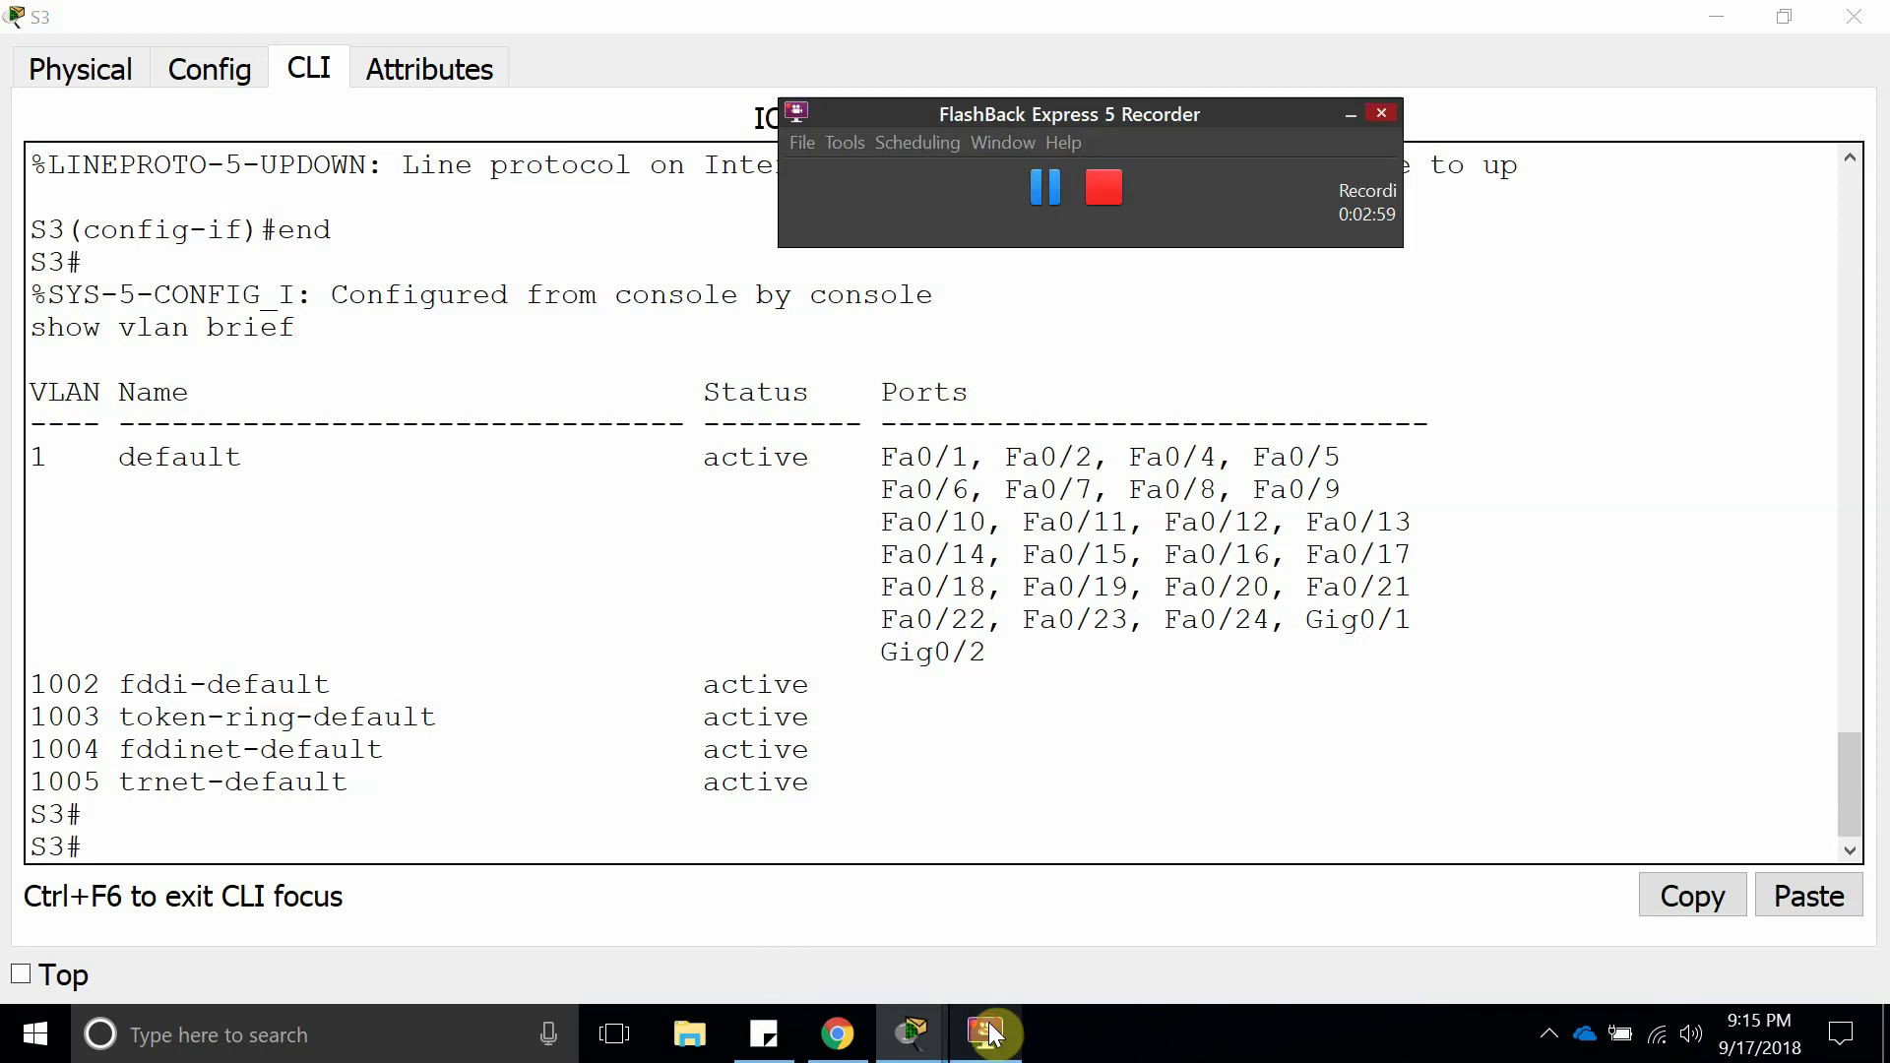
pyautogui.click(985, 1031)
pyautogui.moveTo(911, 1031)
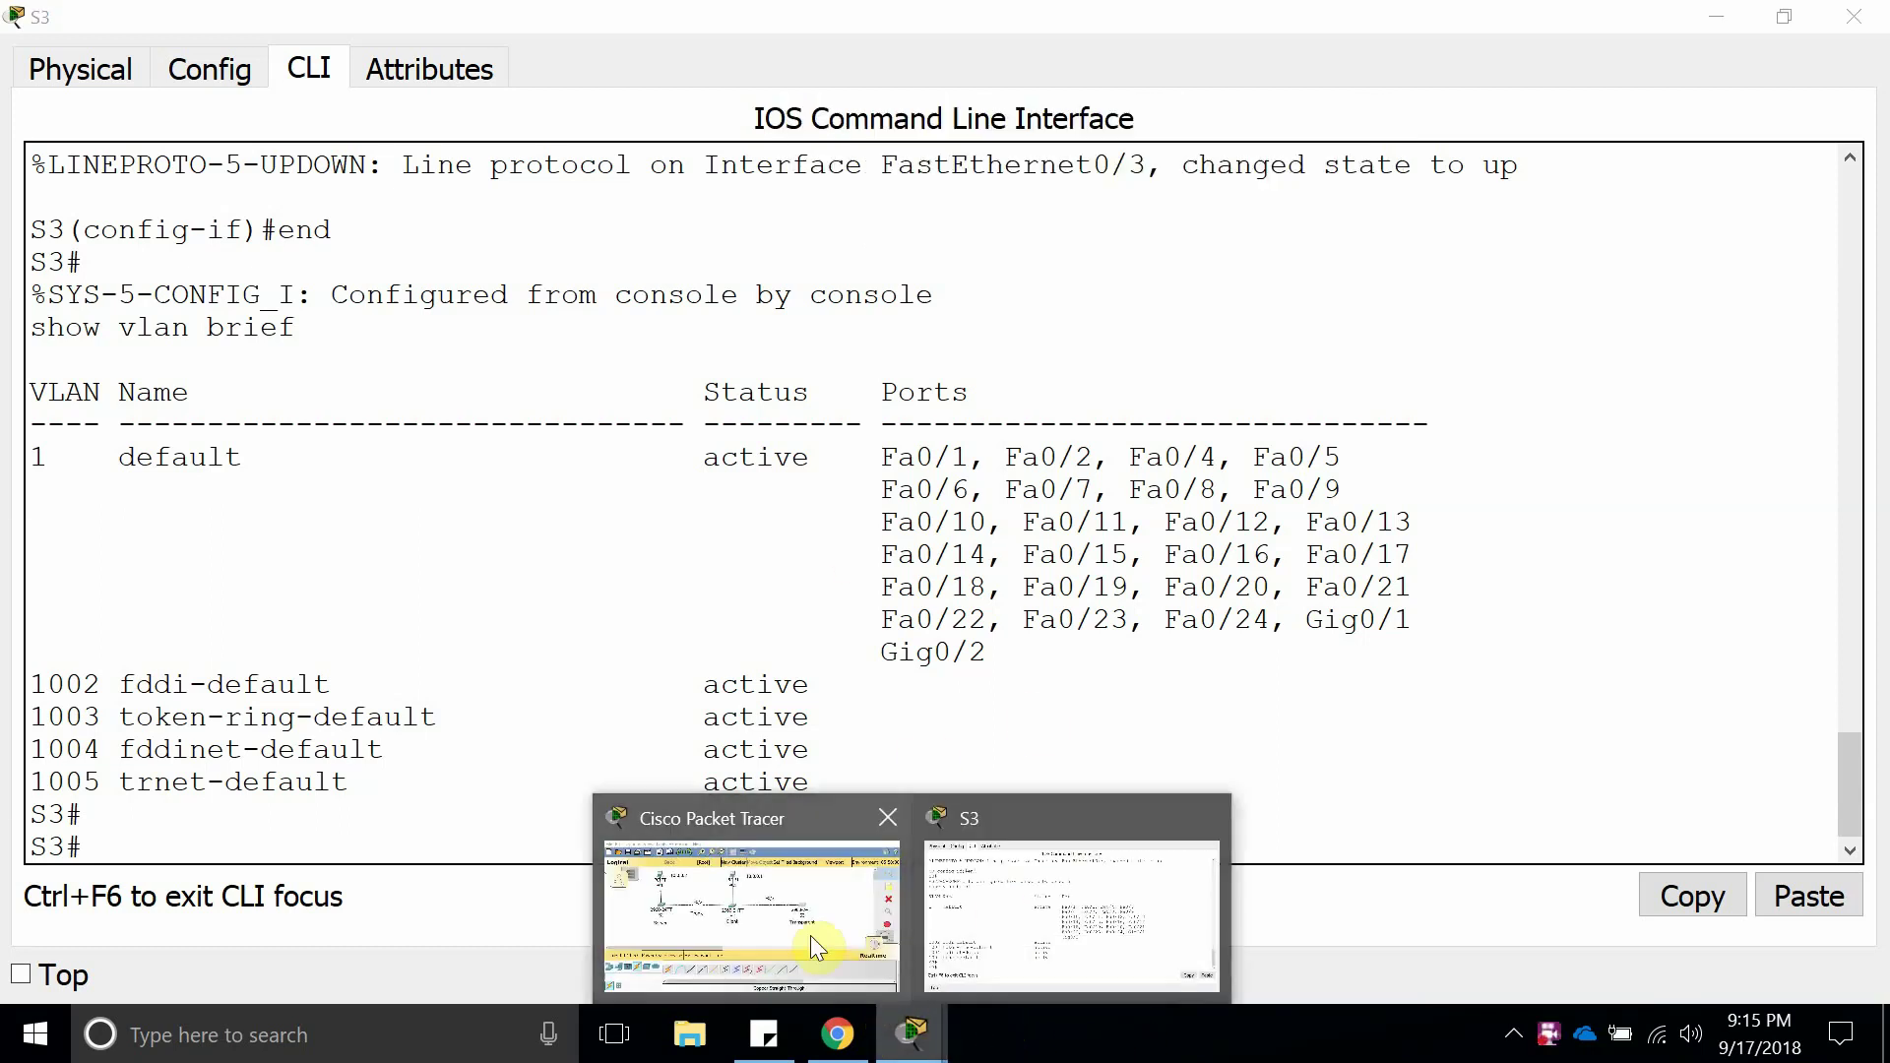
pyautogui.click(811, 935)
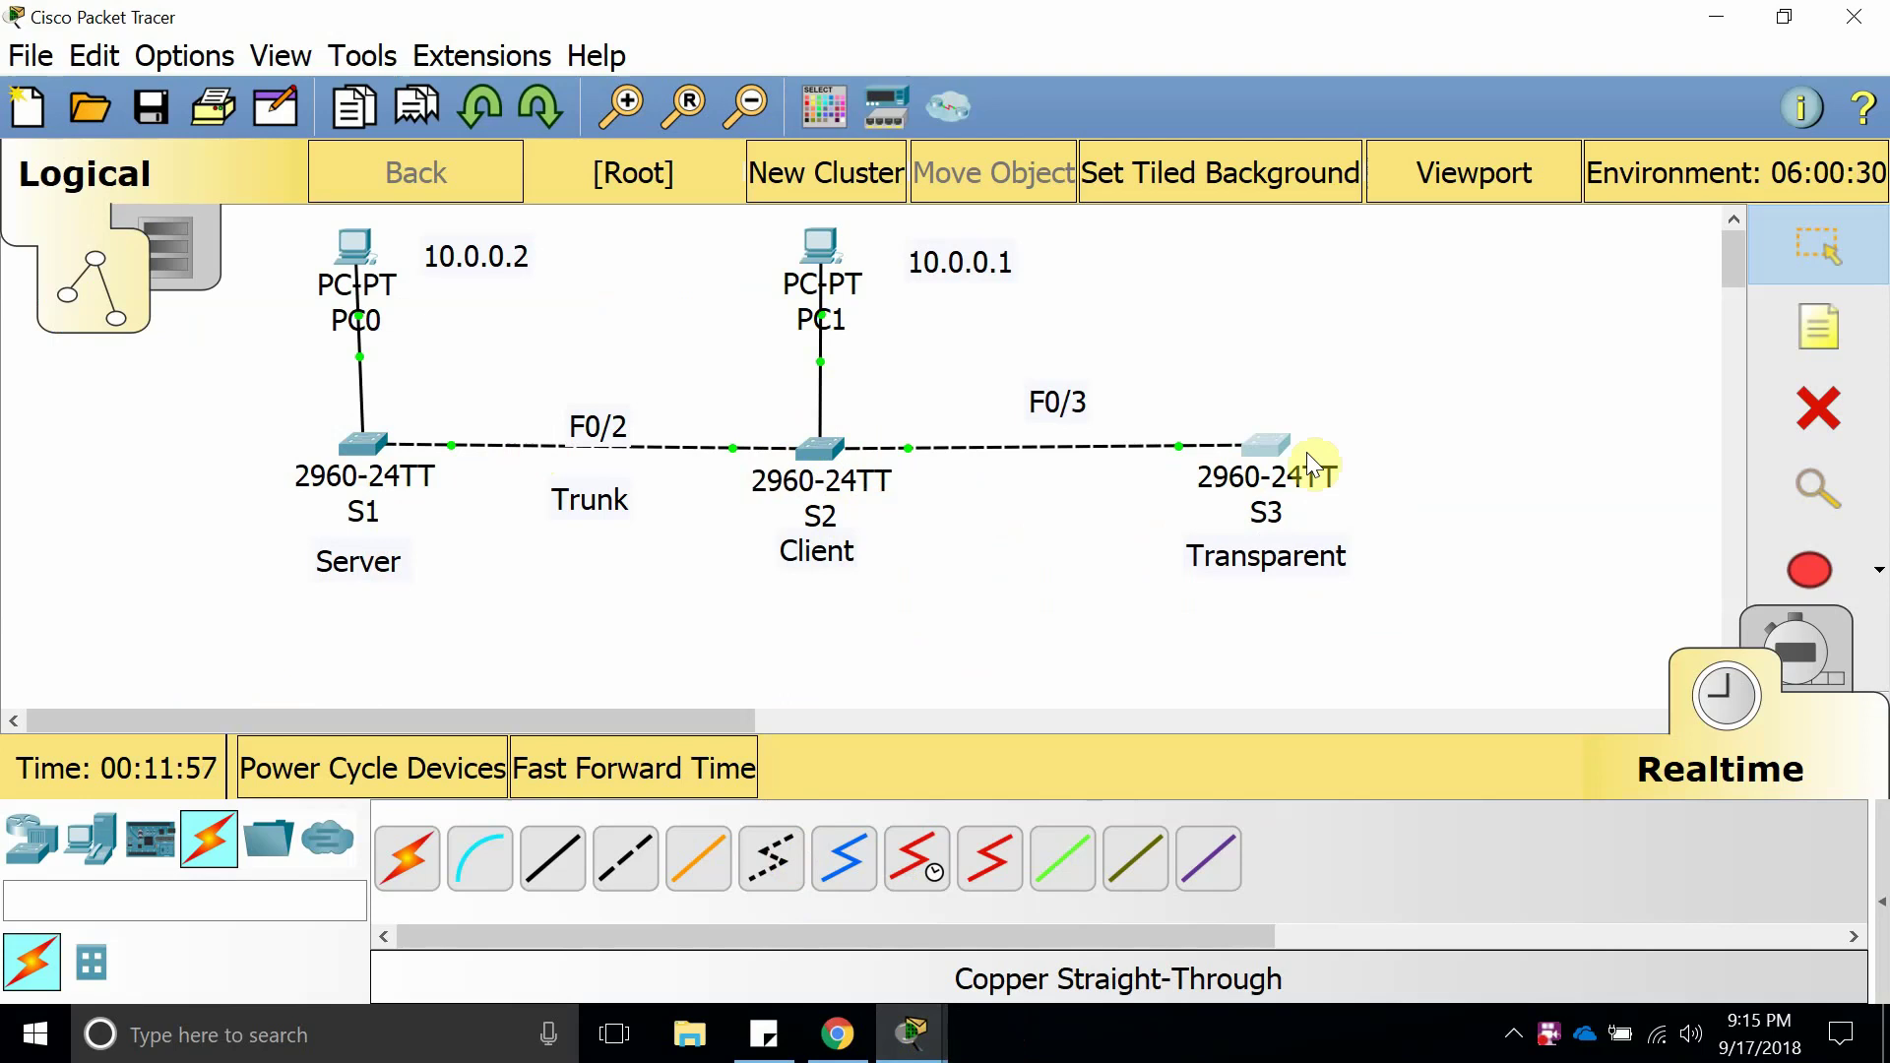
pyautogui.moveTo(1277, 443); pyautogui.dragTo(1273, 446)
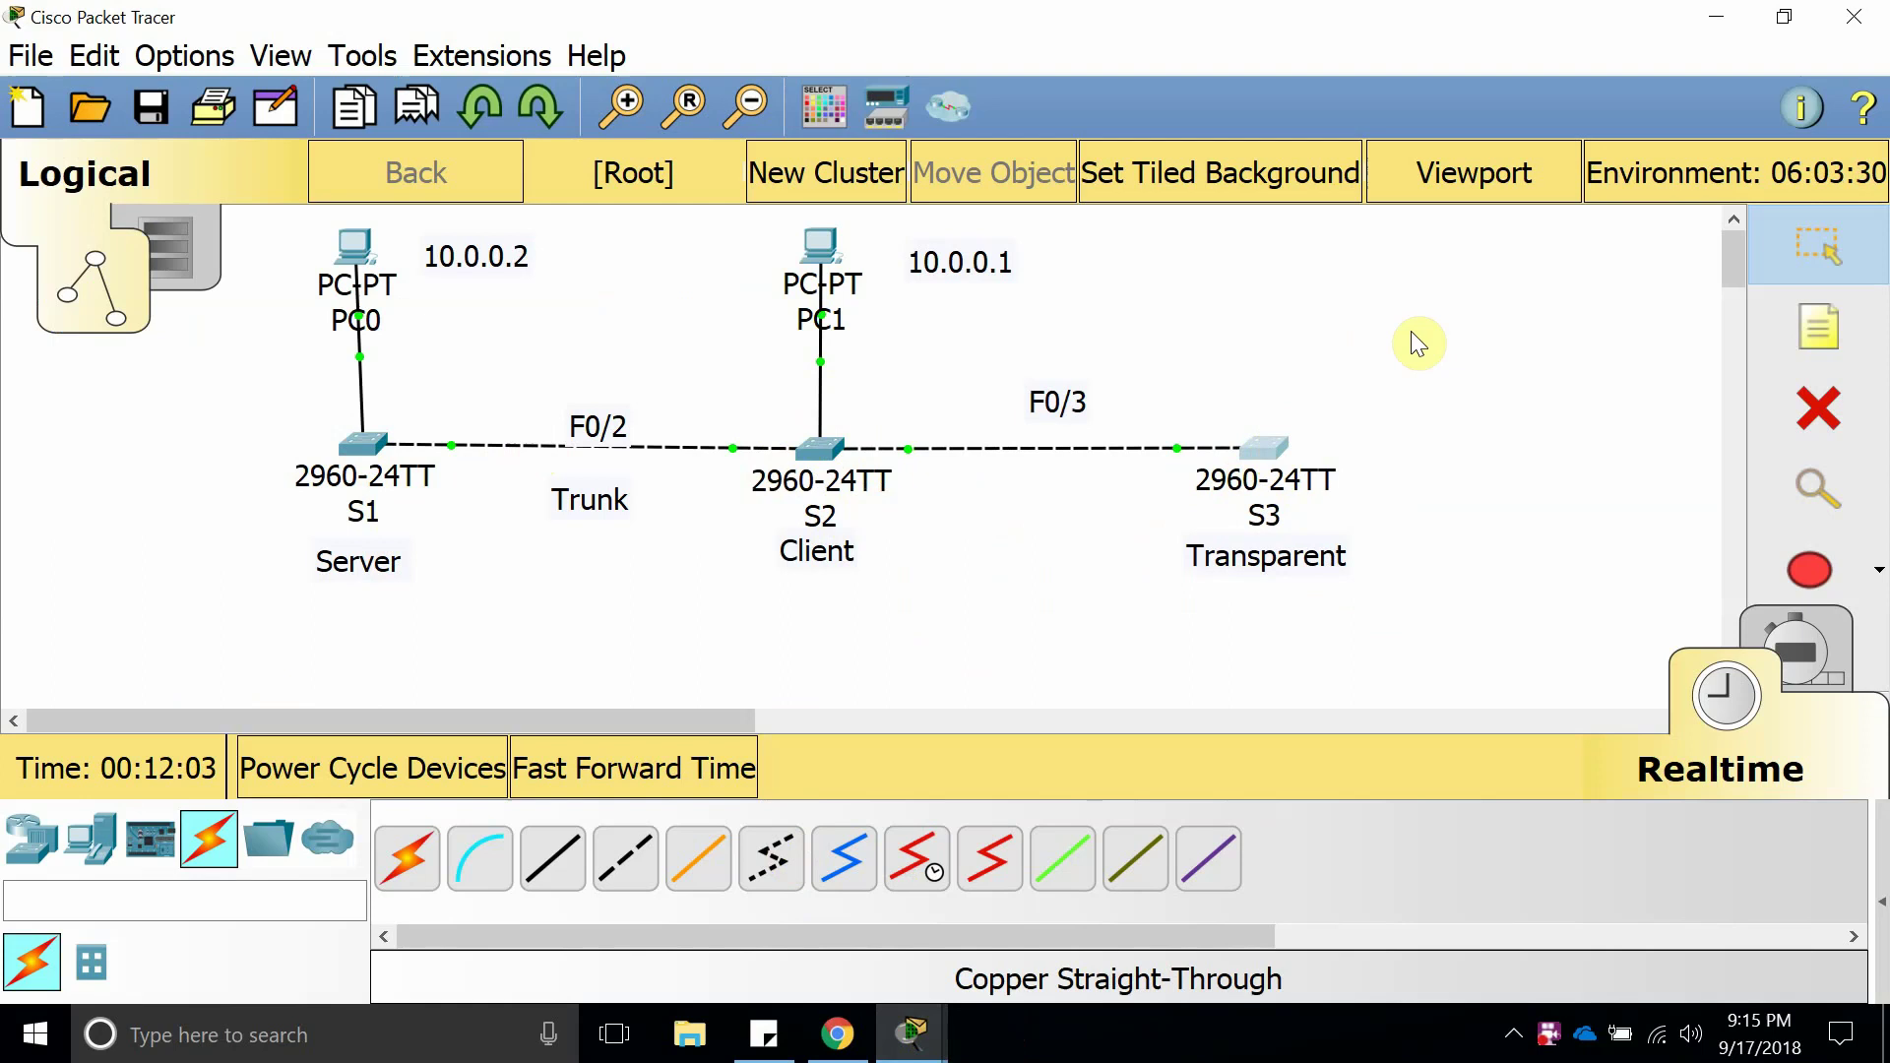
# On the VTP modes reference page, mark the sentence about transparent switches not participating.
pyautogui.click(853, 1034)
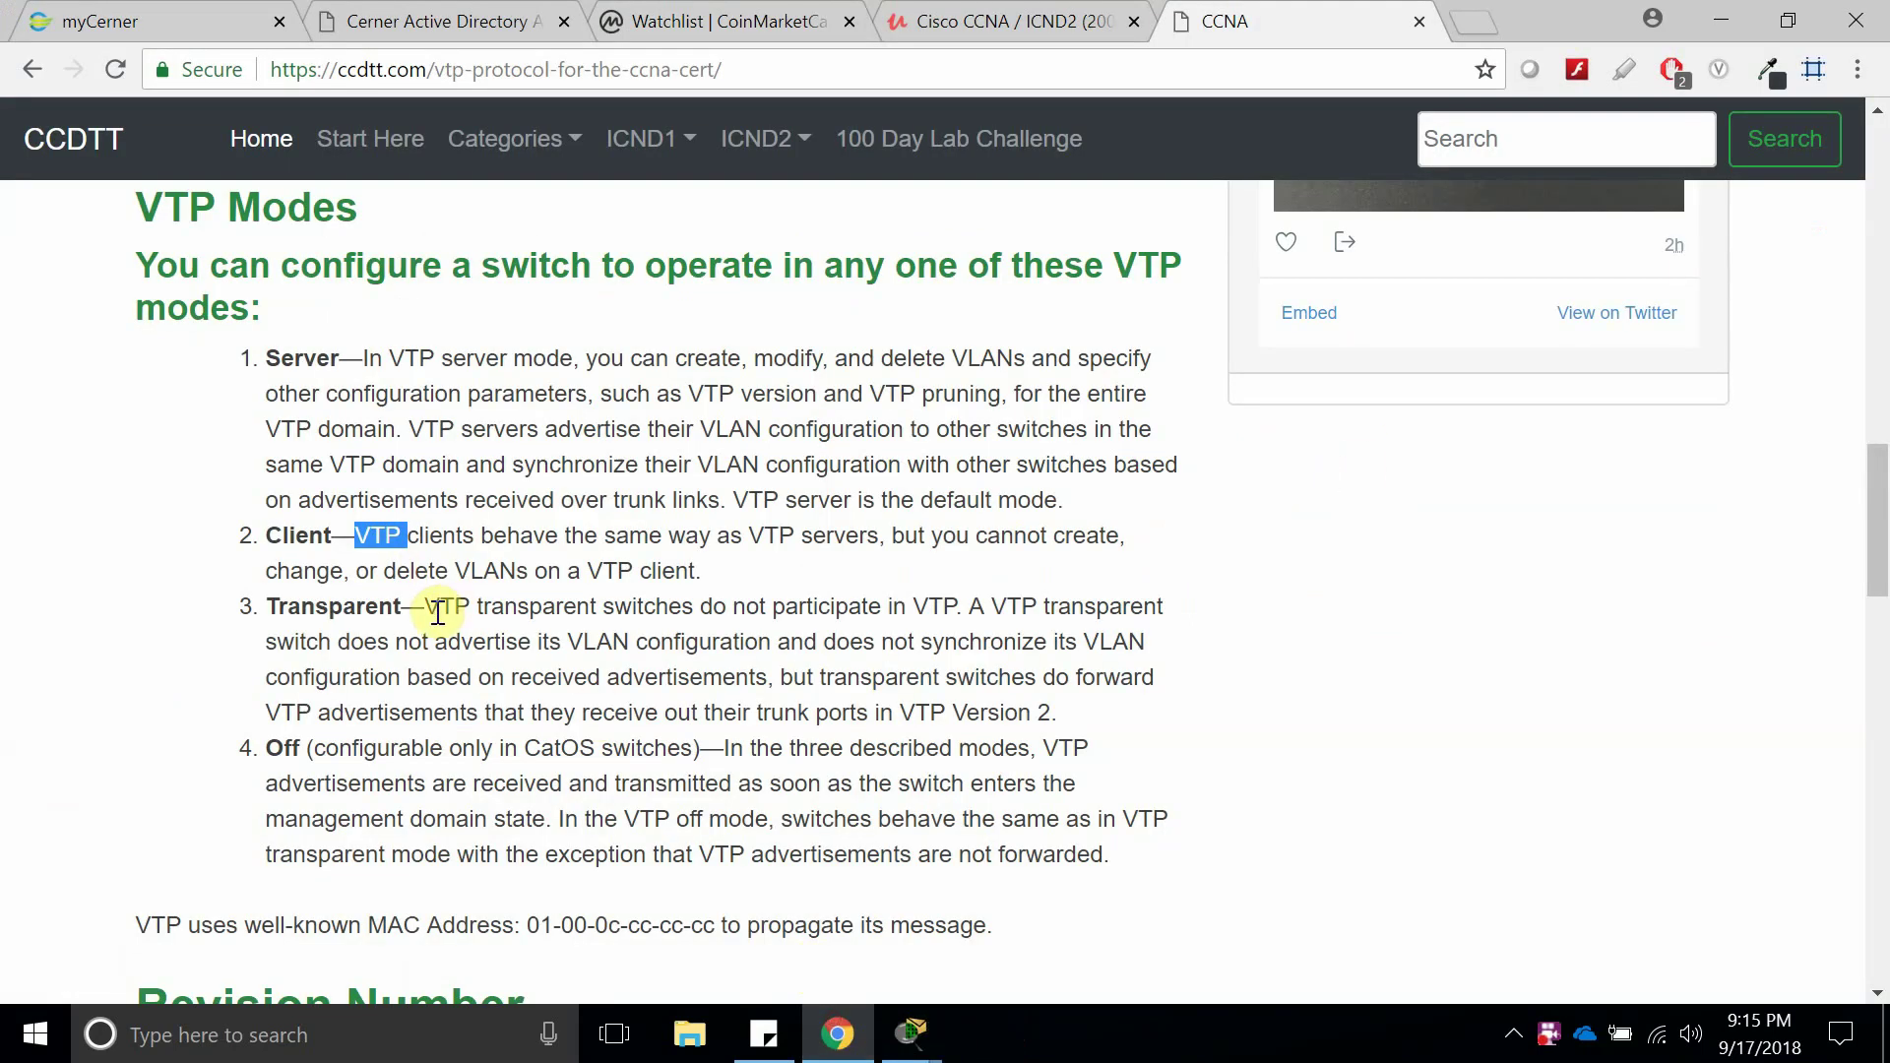
pyautogui.moveTo(425, 608); pyautogui.dragTo(960, 612)
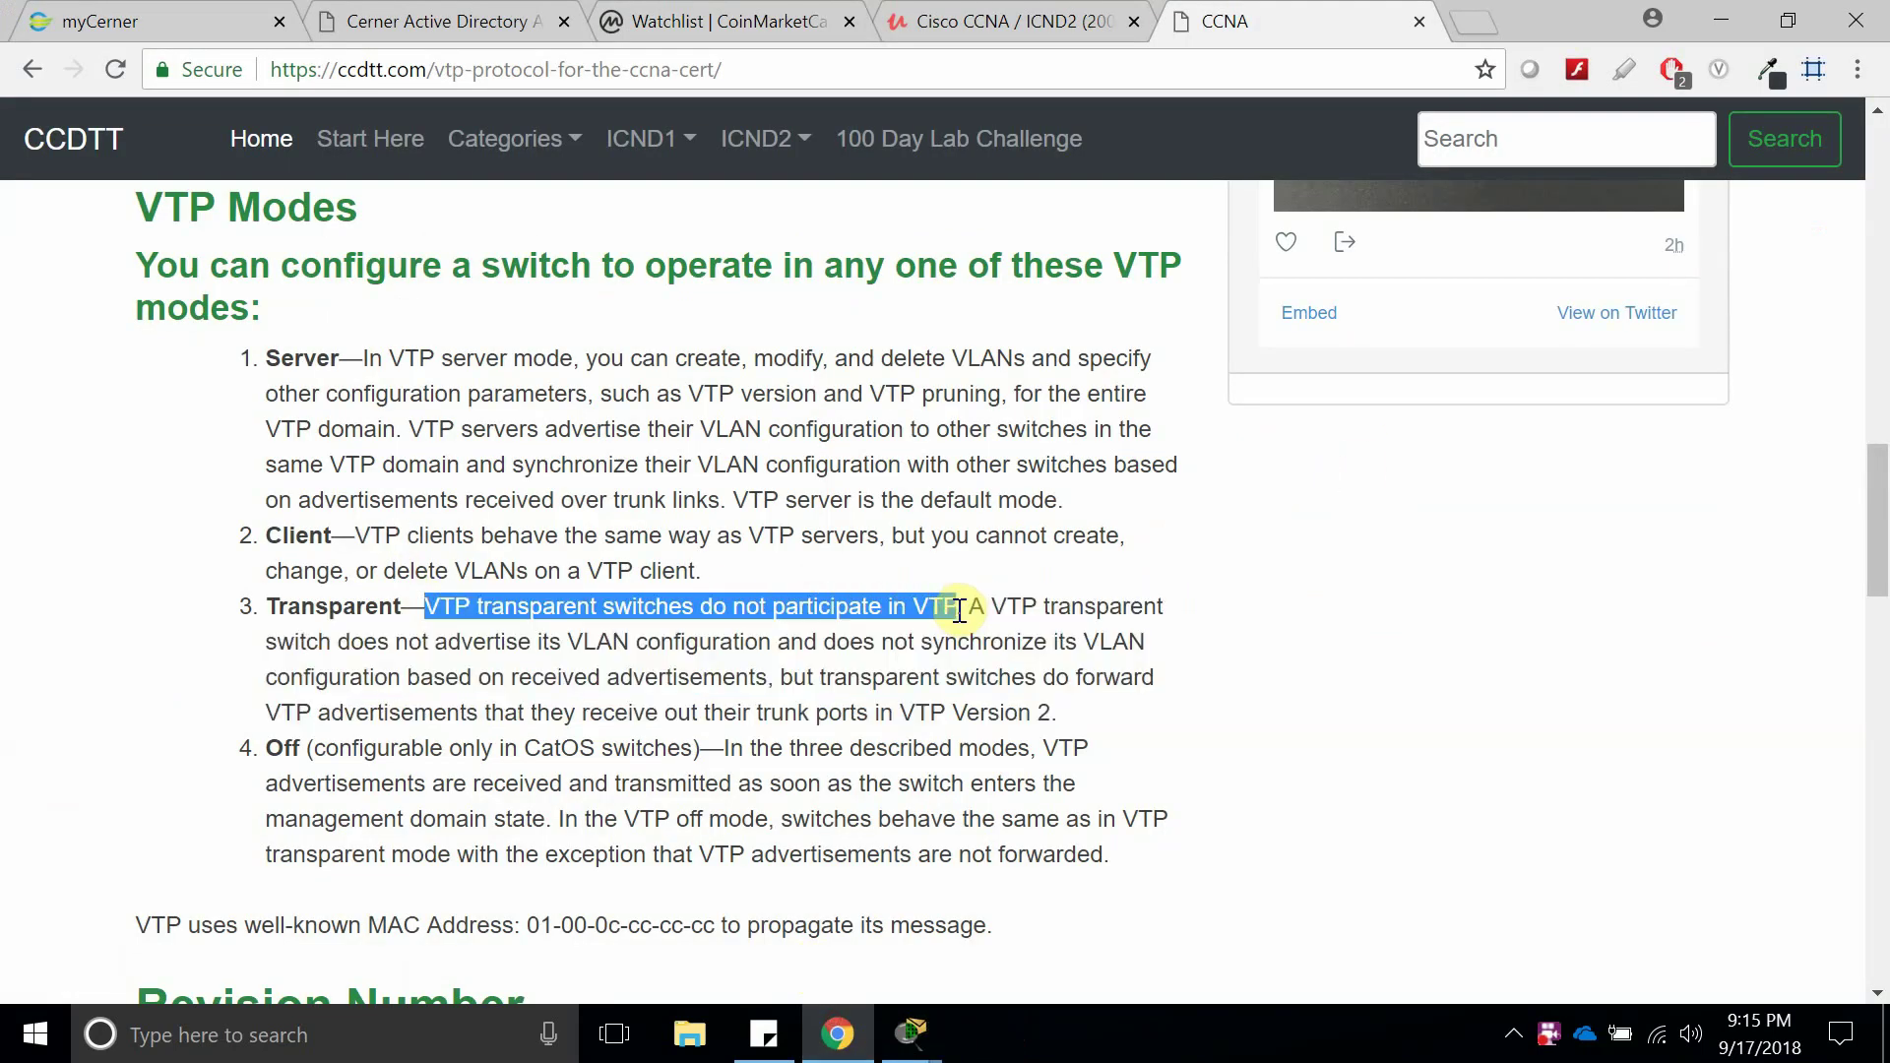
pyautogui.click(838, 1030)
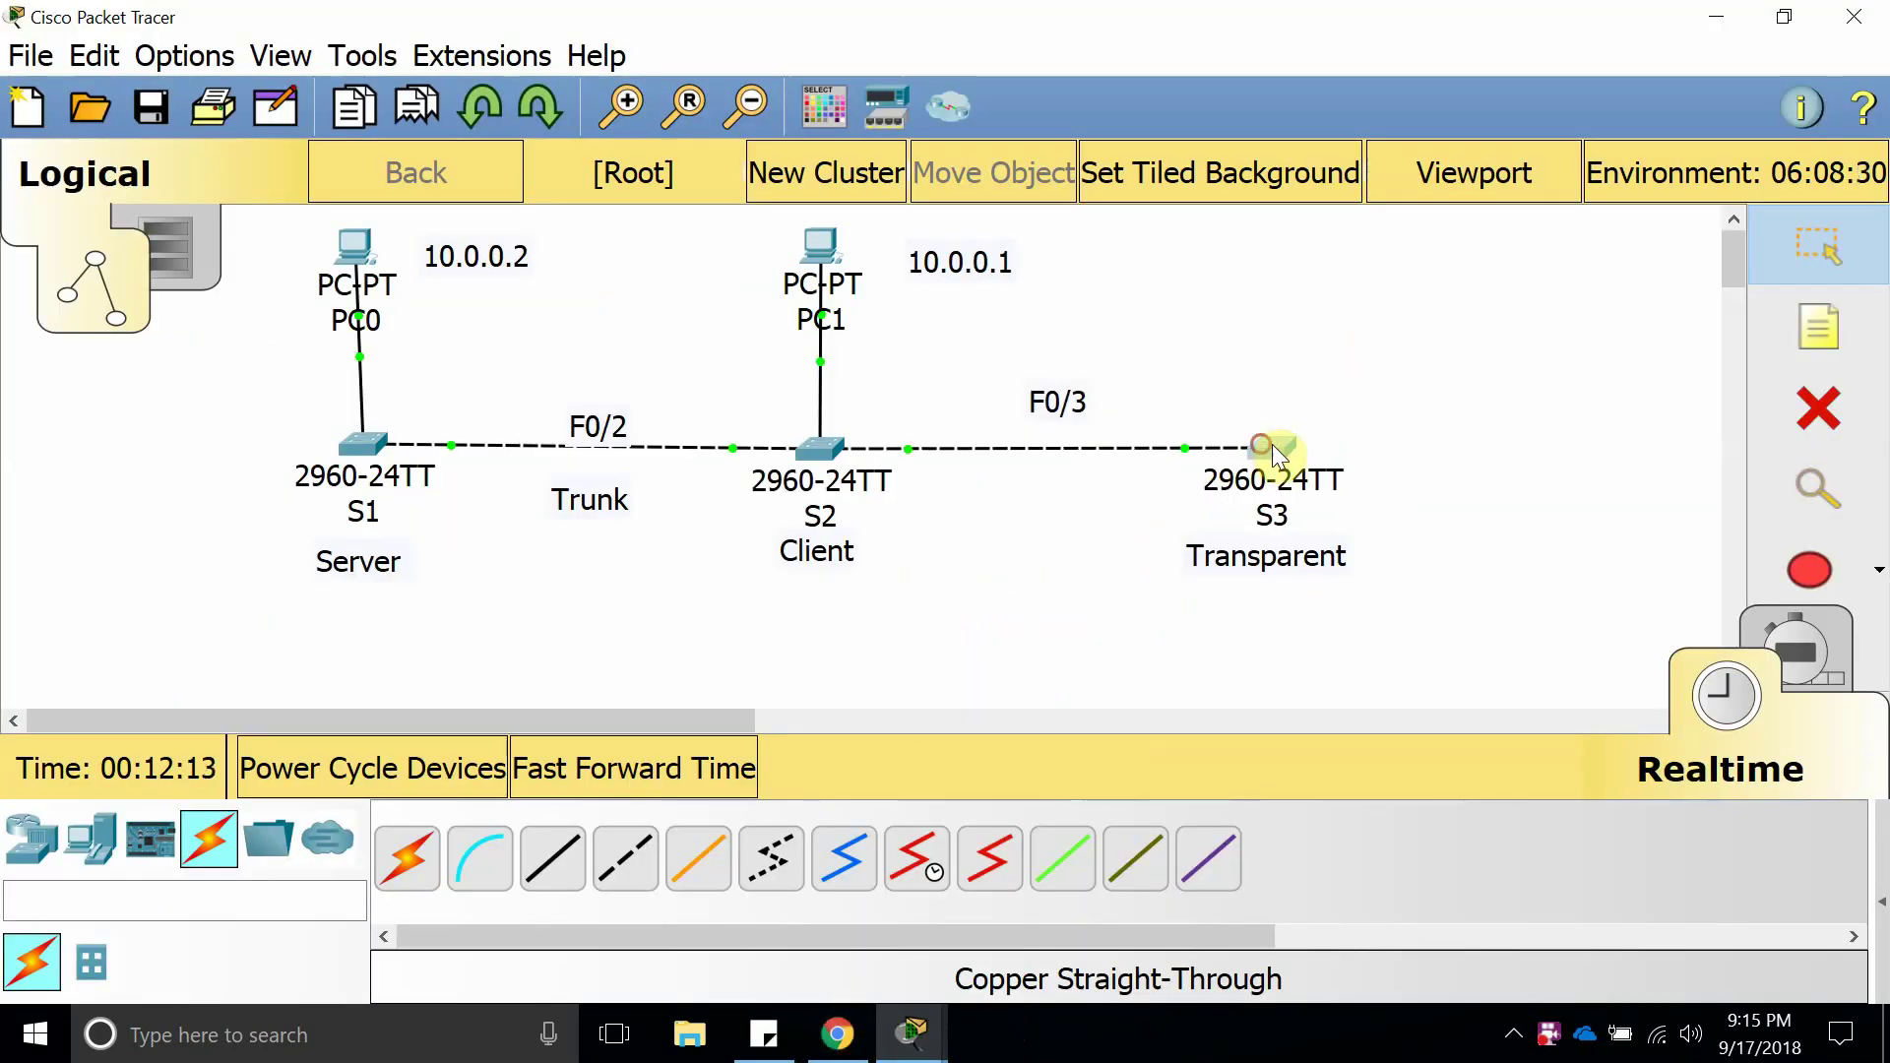
# Reopen S3, run show vtp status and highlight its Transparent operating mode.
pyautogui.moveTo(1271, 445); pyautogui.dragTo(1274, 445)
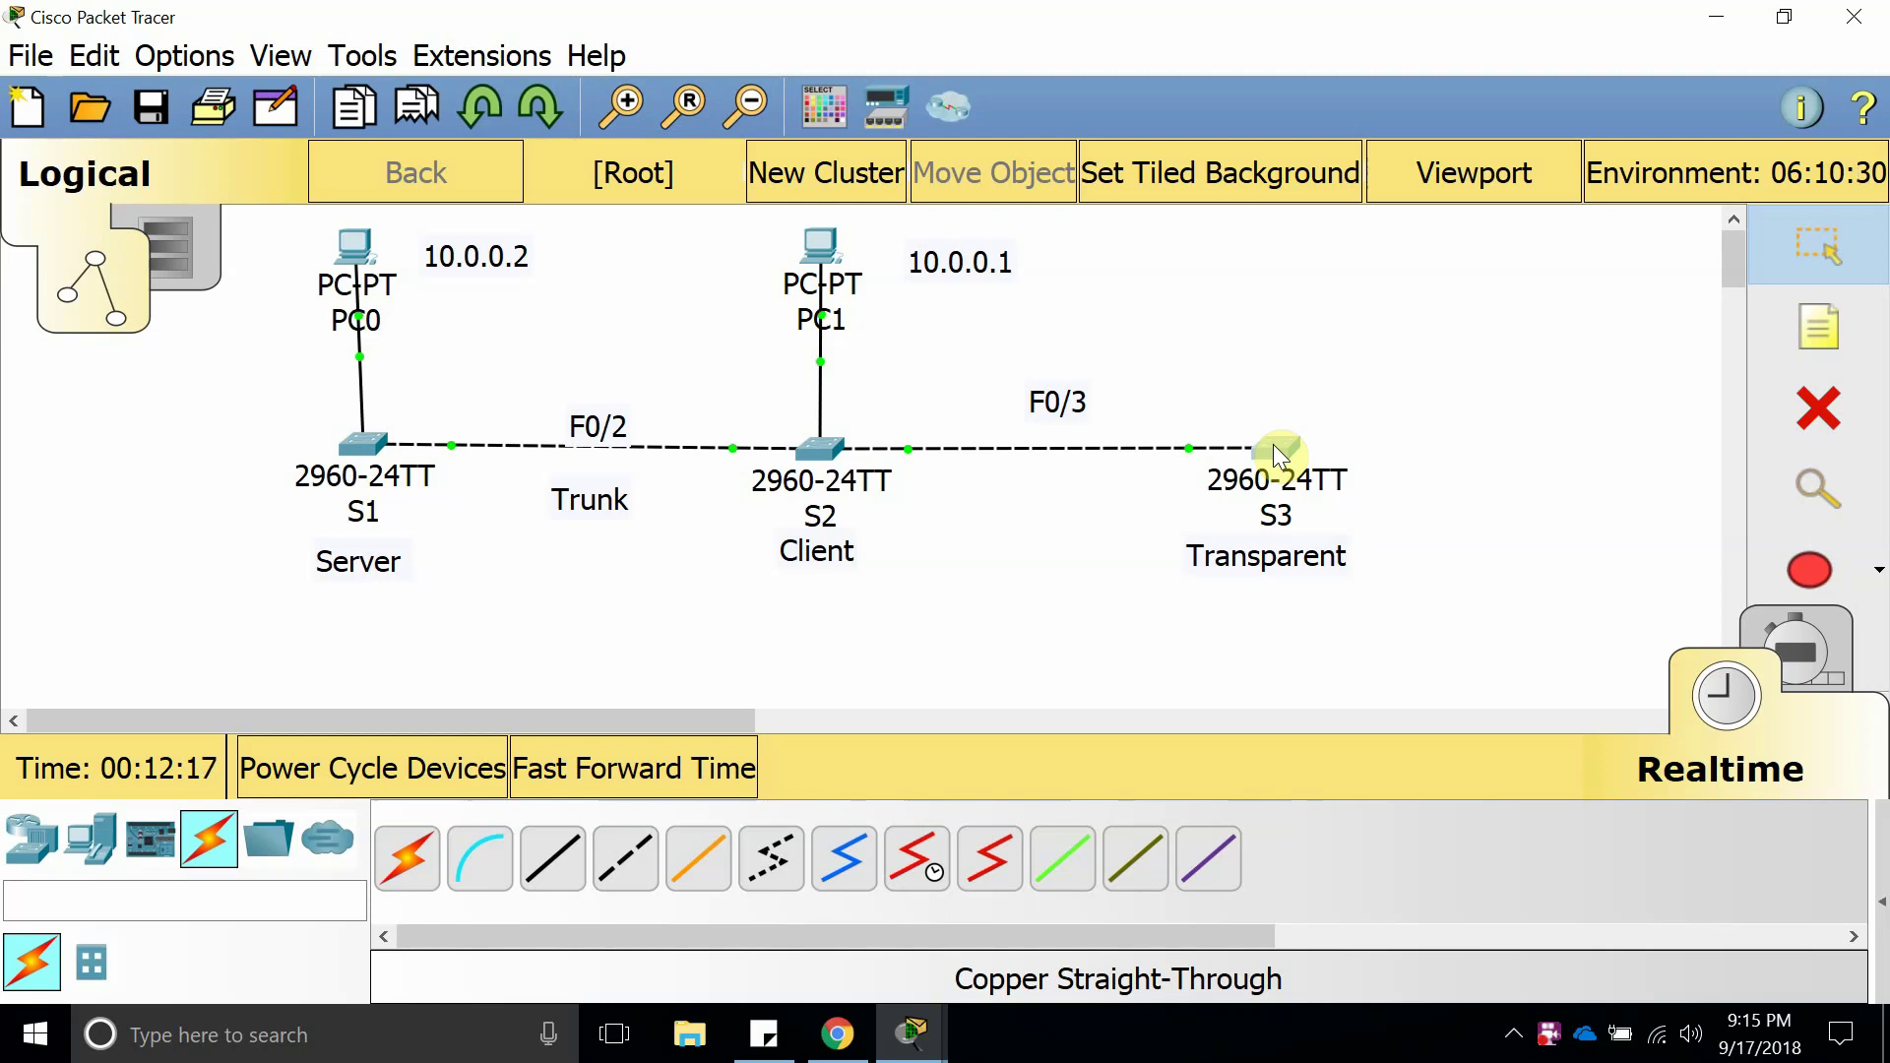
pyautogui.click(1273, 445)
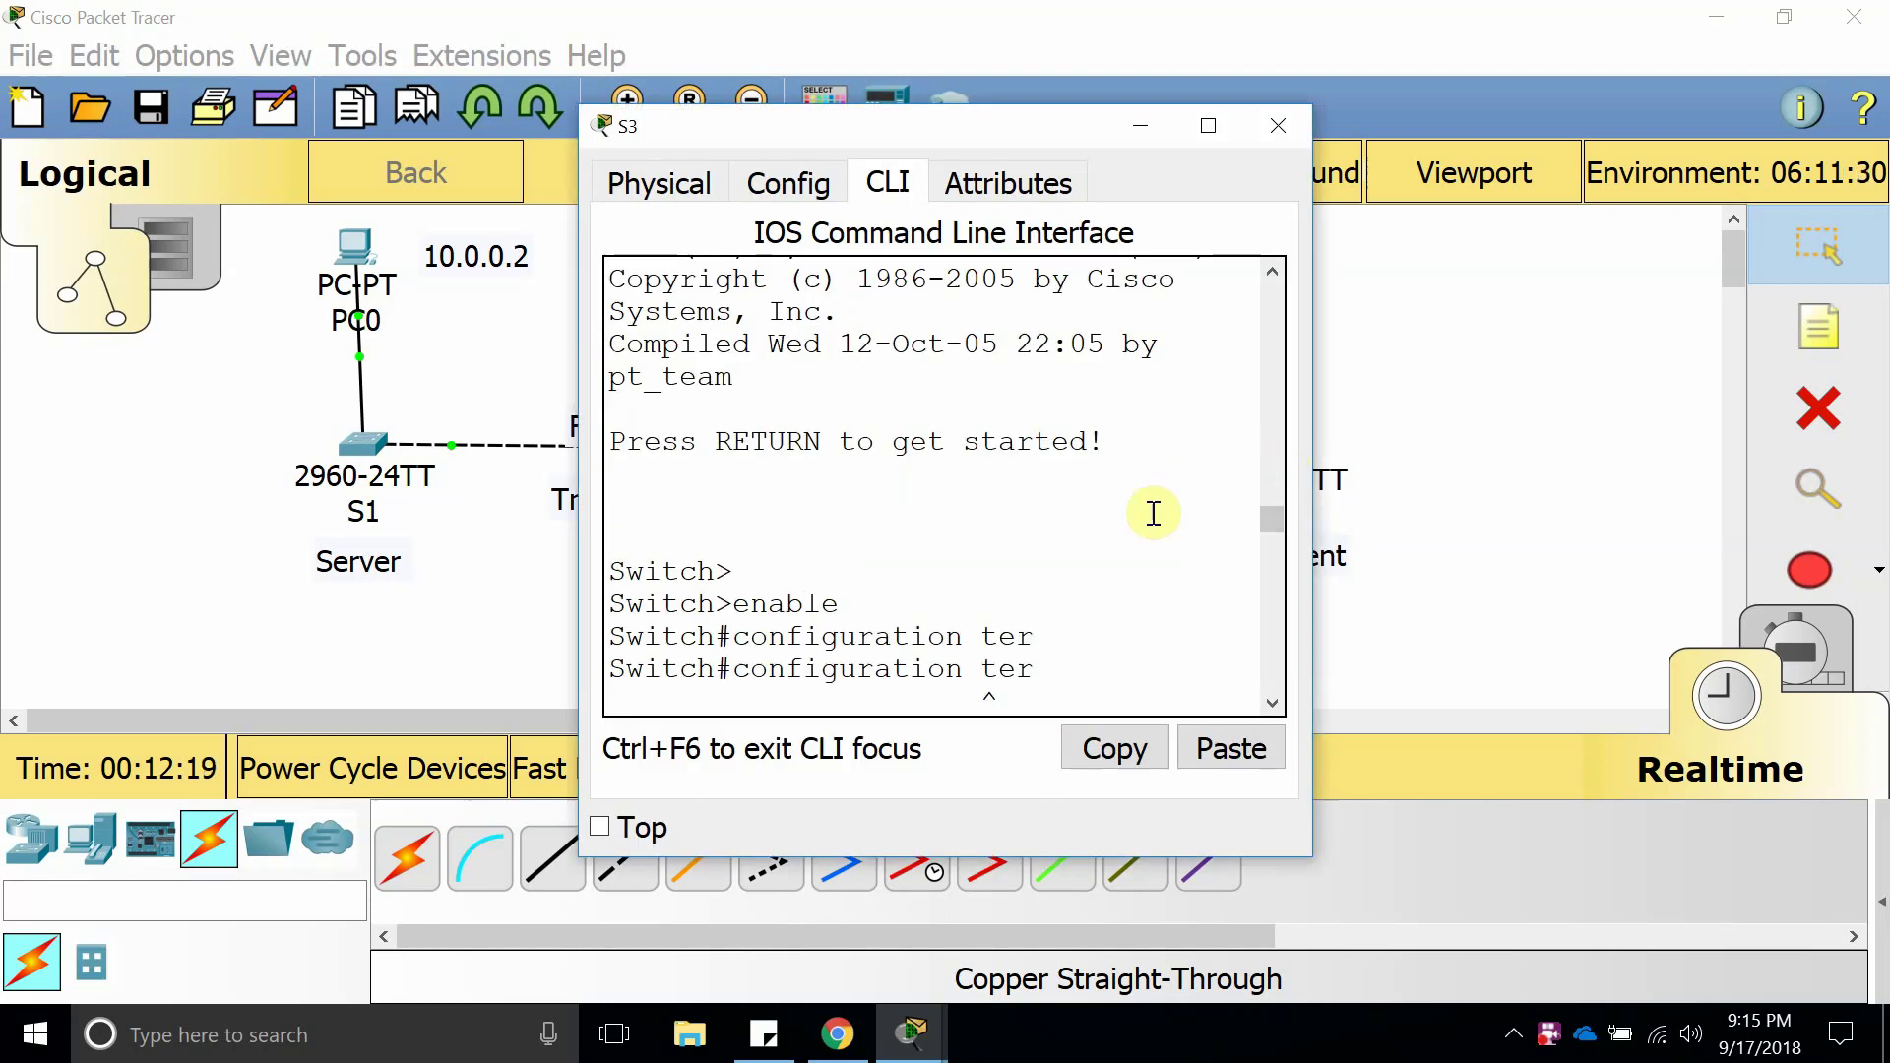
pyautogui.write('show vt')
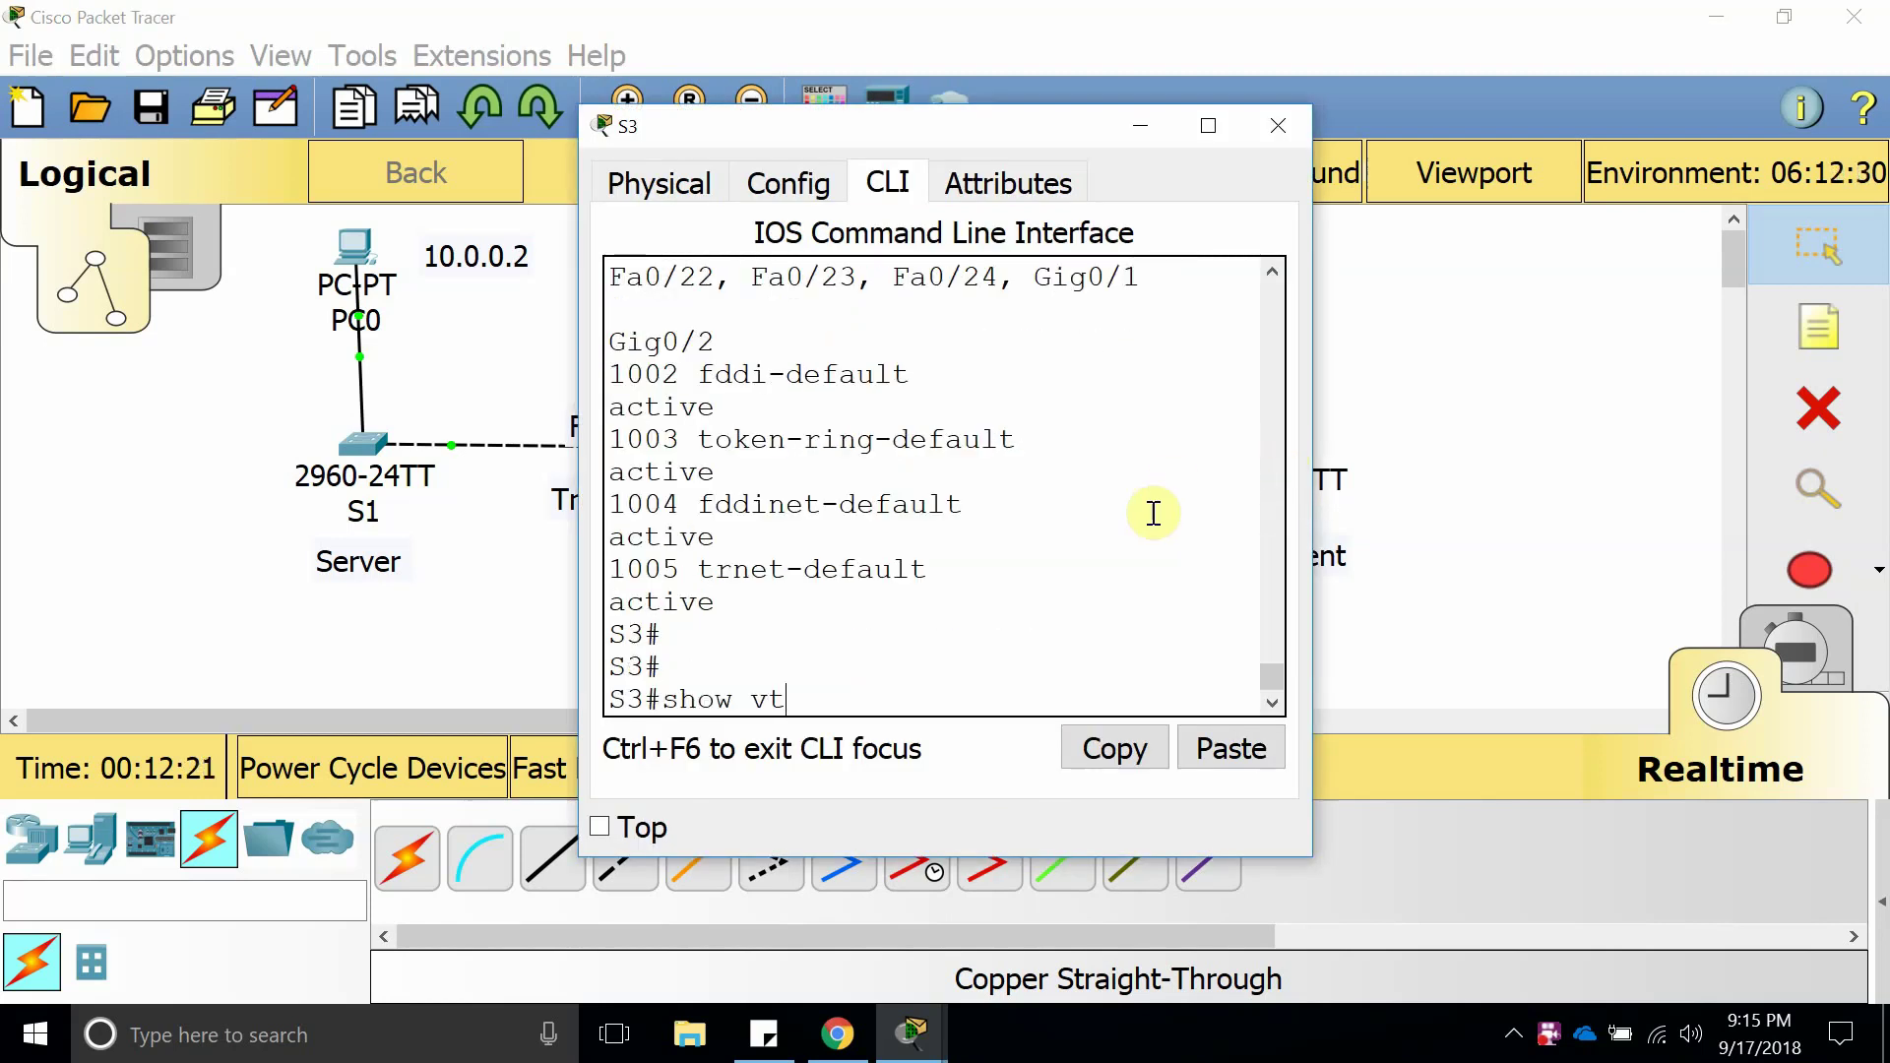
pyautogui.write('p stt')
pyautogui.press('Tab')
pyautogui.press('Return')
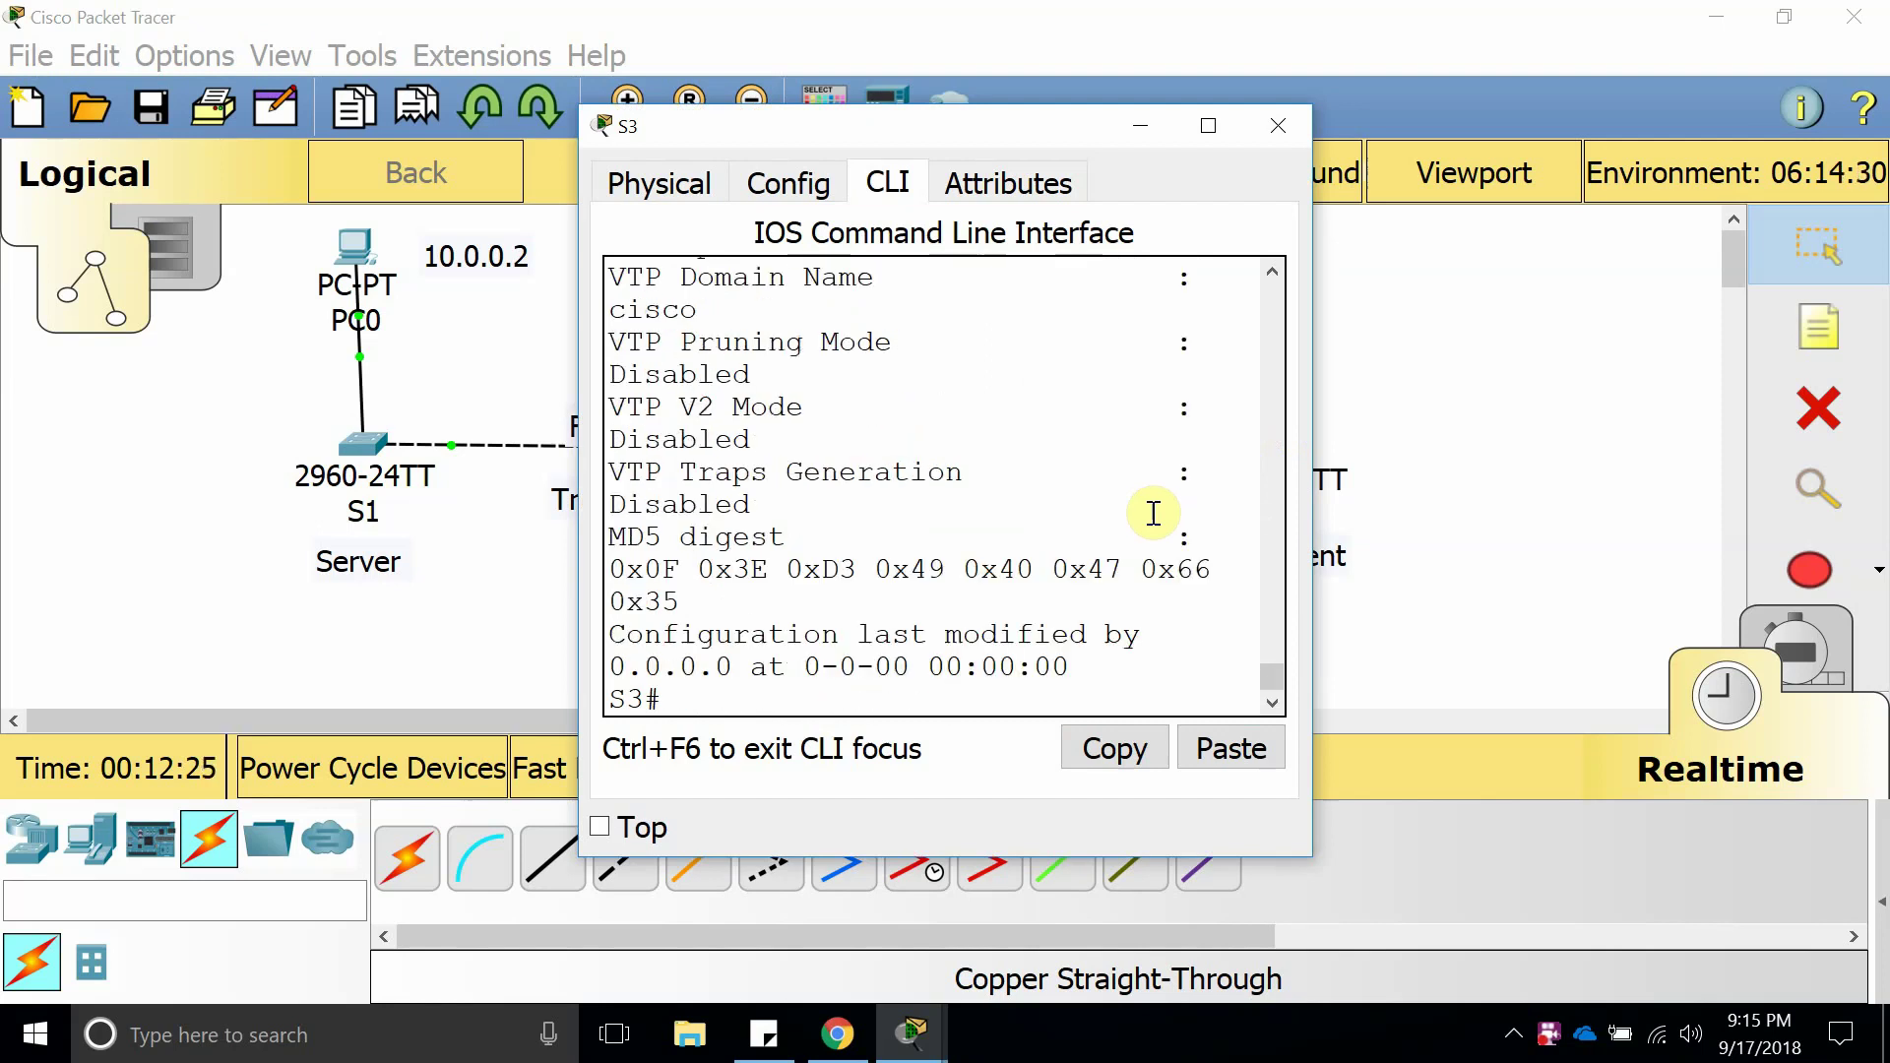
pyautogui.click(1219, 132)
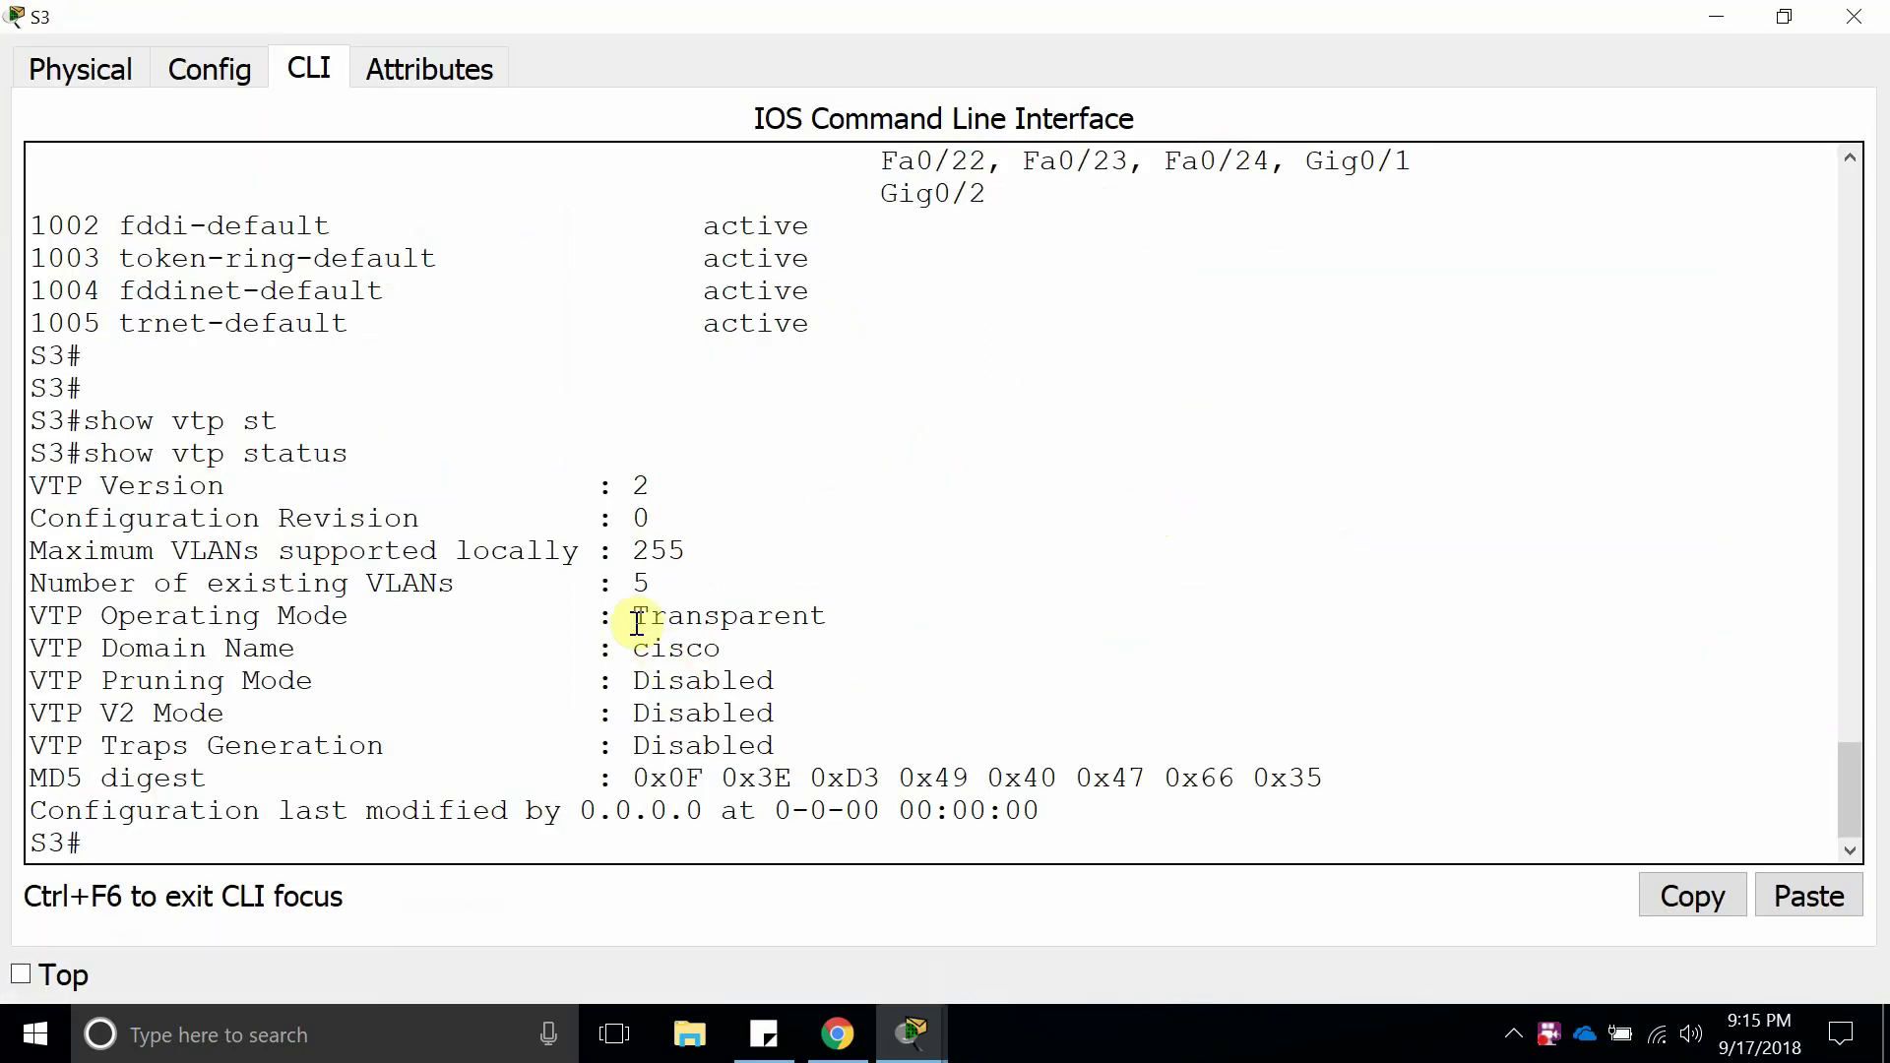
pyautogui.moveTo(635, 616); pyautogui.dragTo(846, 614)
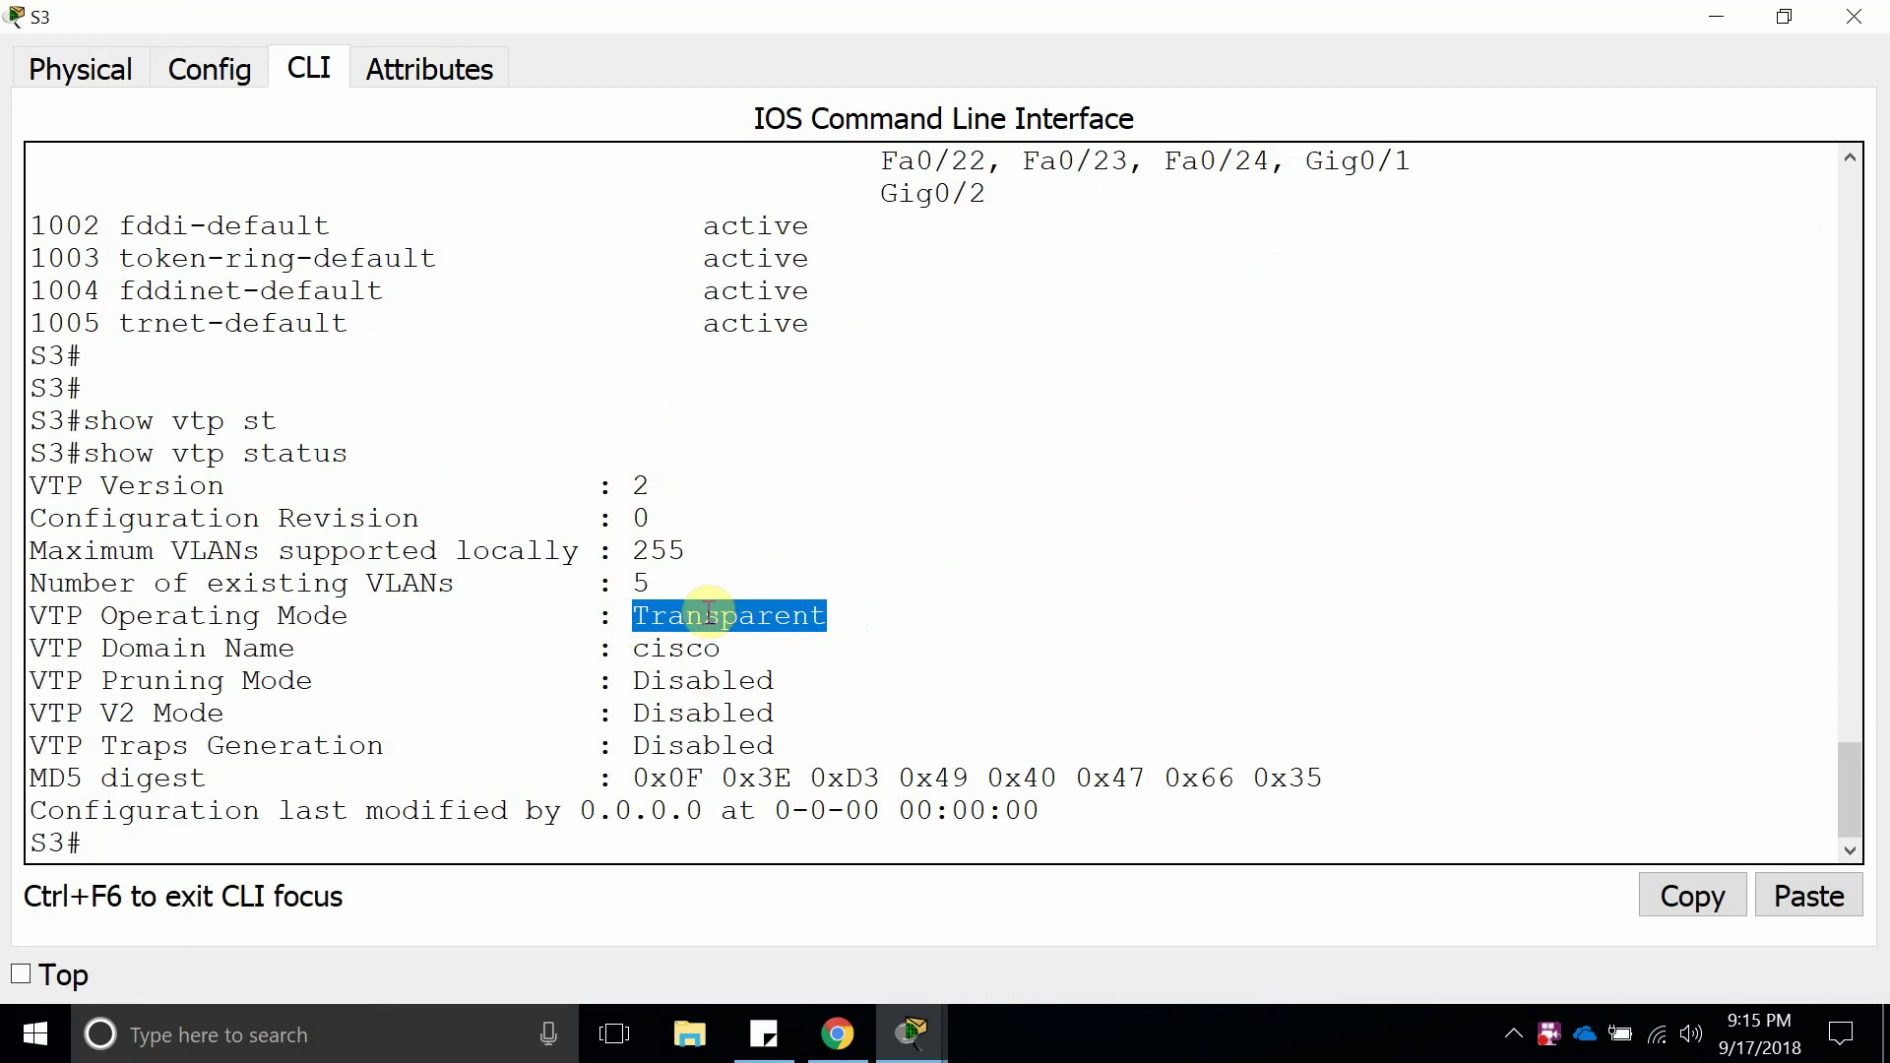
pyautogui.click(778, 616)
# Close S3's window and drag a new 2960-24TT switch onto the canvas's upper right.
pyautogui.click(1855, 15)
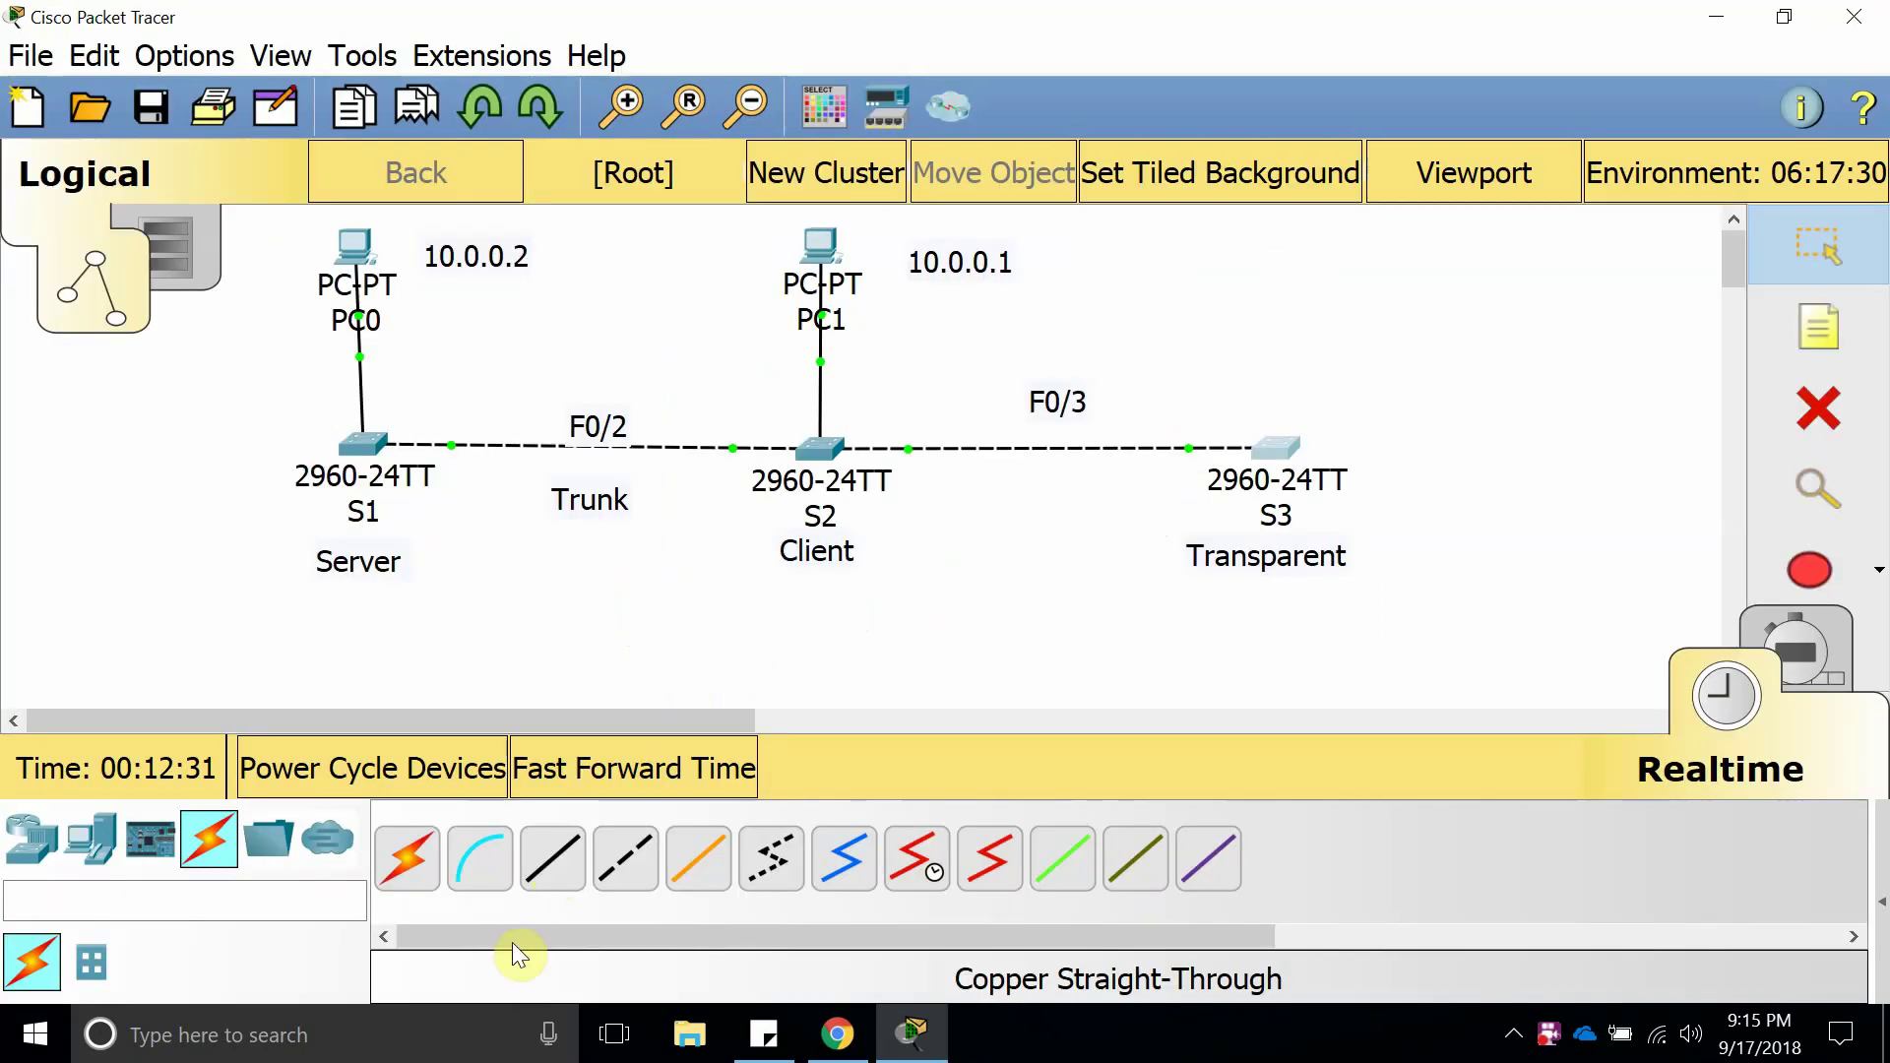
pyautogui.click(32, 839)
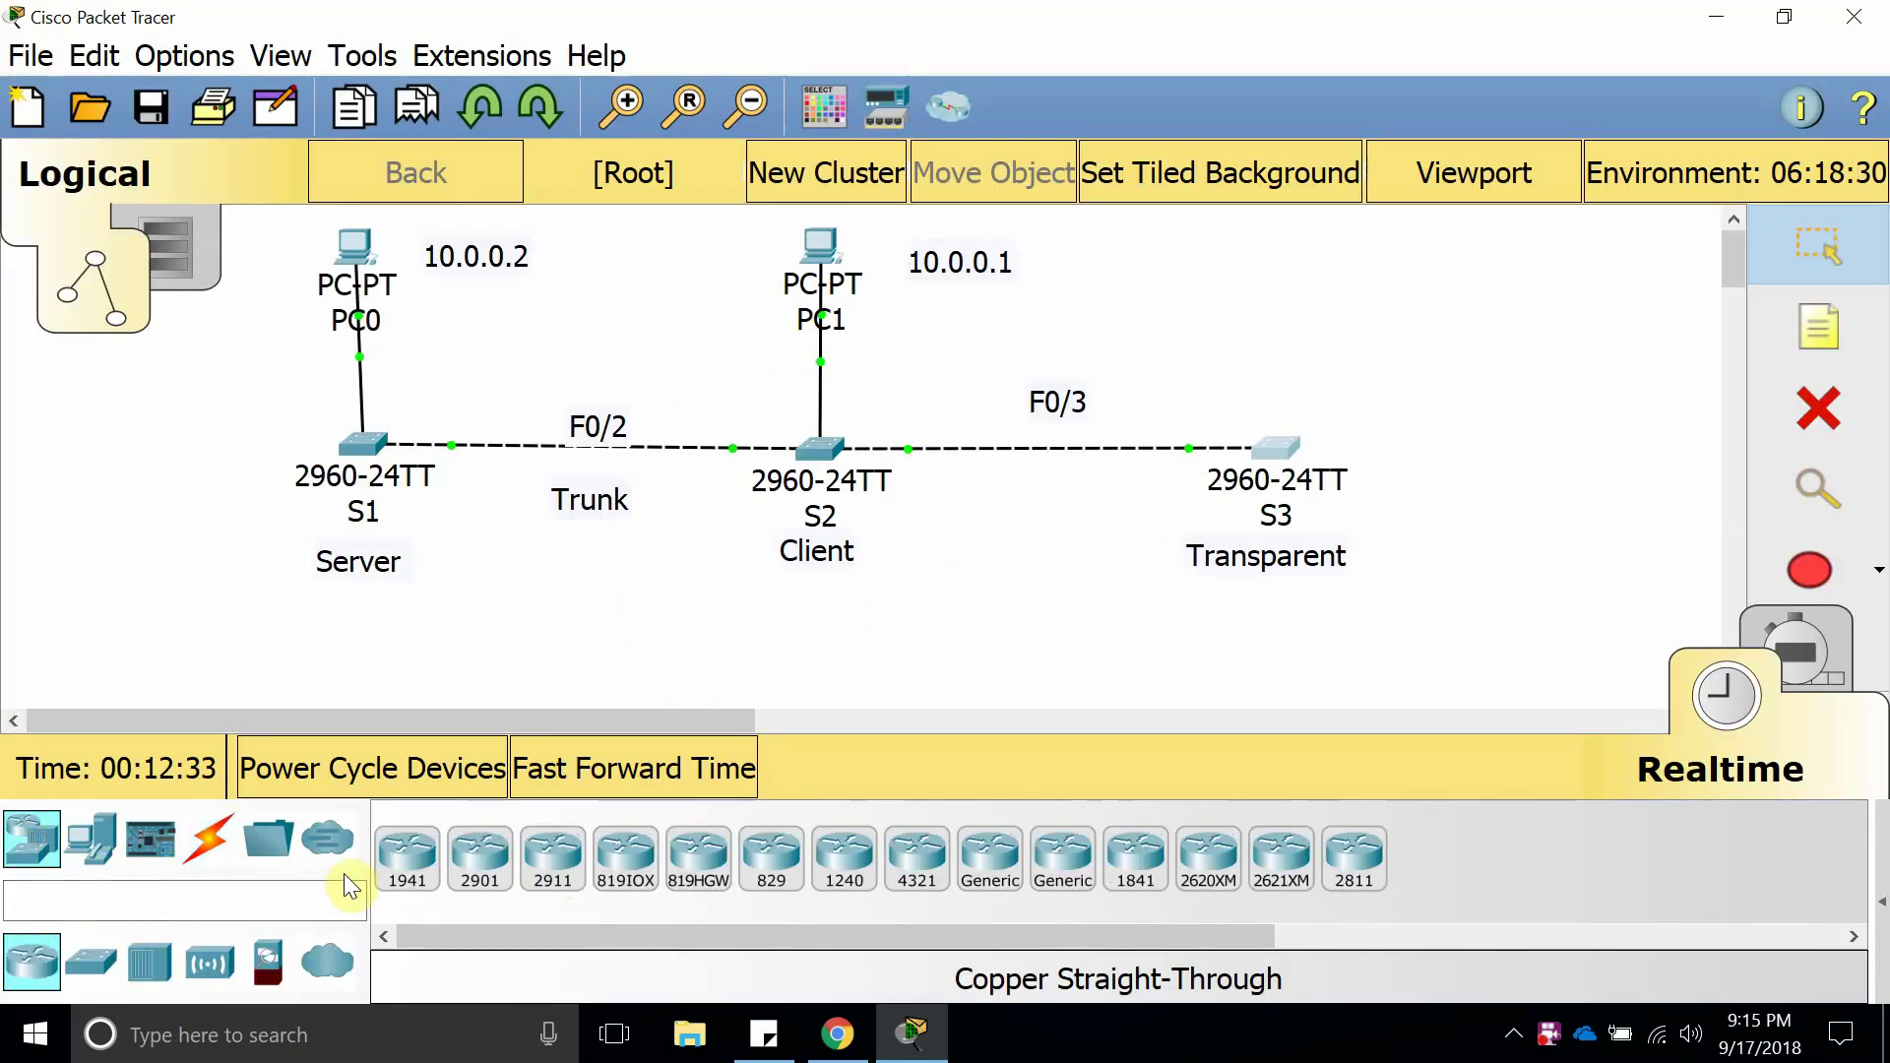
pyautogui.moveTo(288, 865); pyautogui.dragTo(1490, 264)
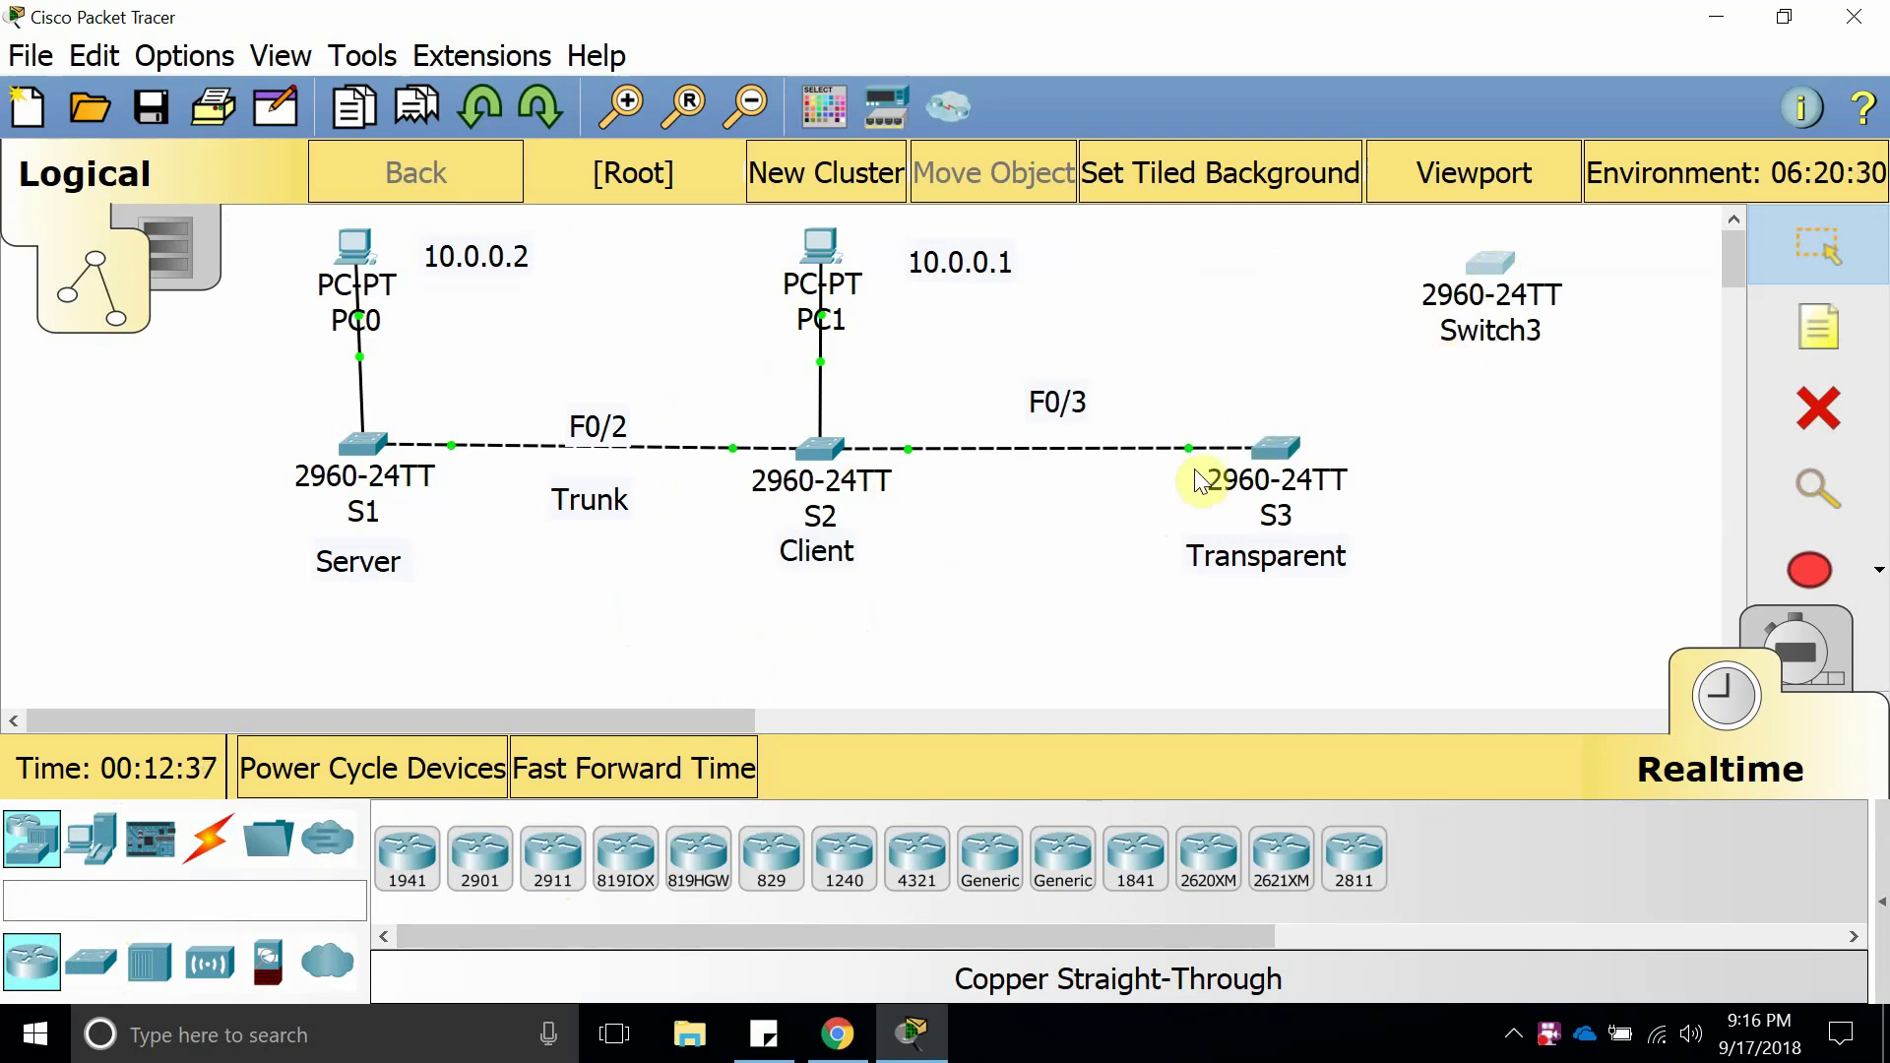
# Rename the new switch's label from Switch3 to S4 and open its configuration window.
pyautogui.click(1285, 573)
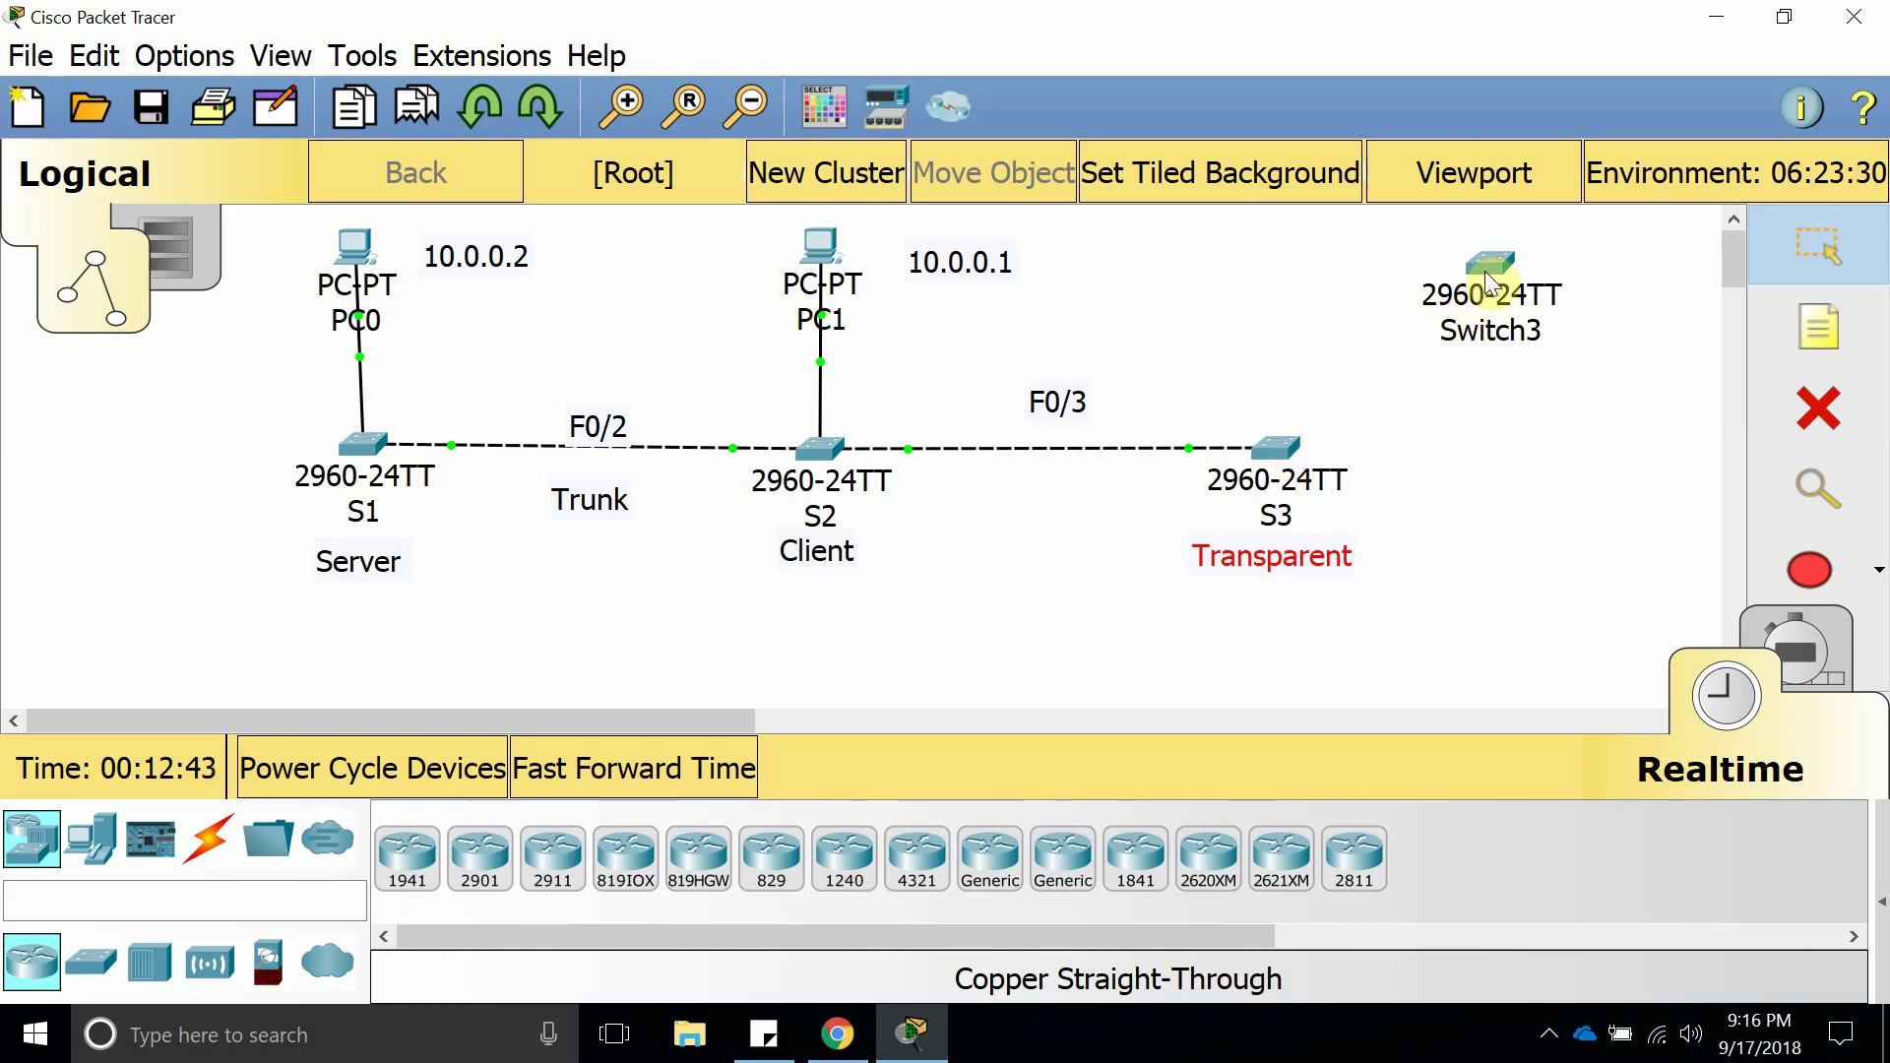
pyautogui.click(1487, 337)
pyautogui.click(1488, 340)
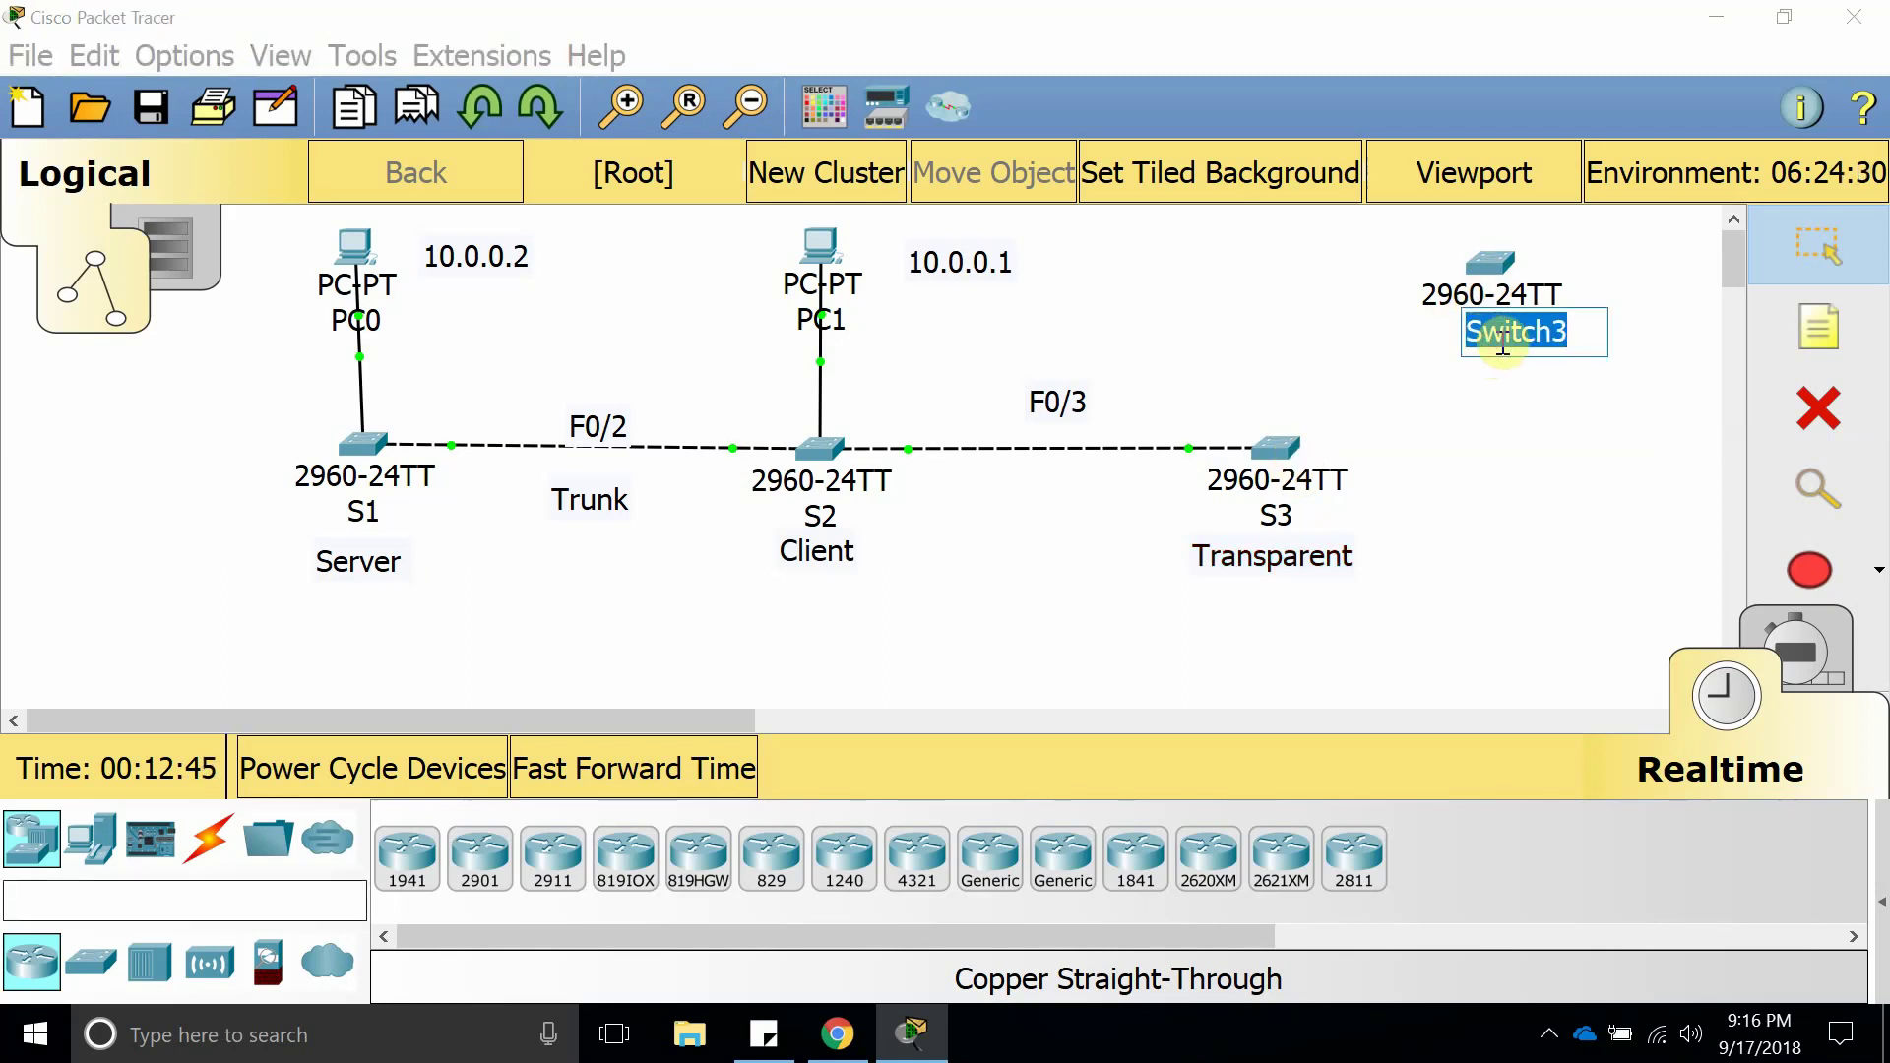
pyautogui.write('S4')
pyautogui.click(1450, 337)
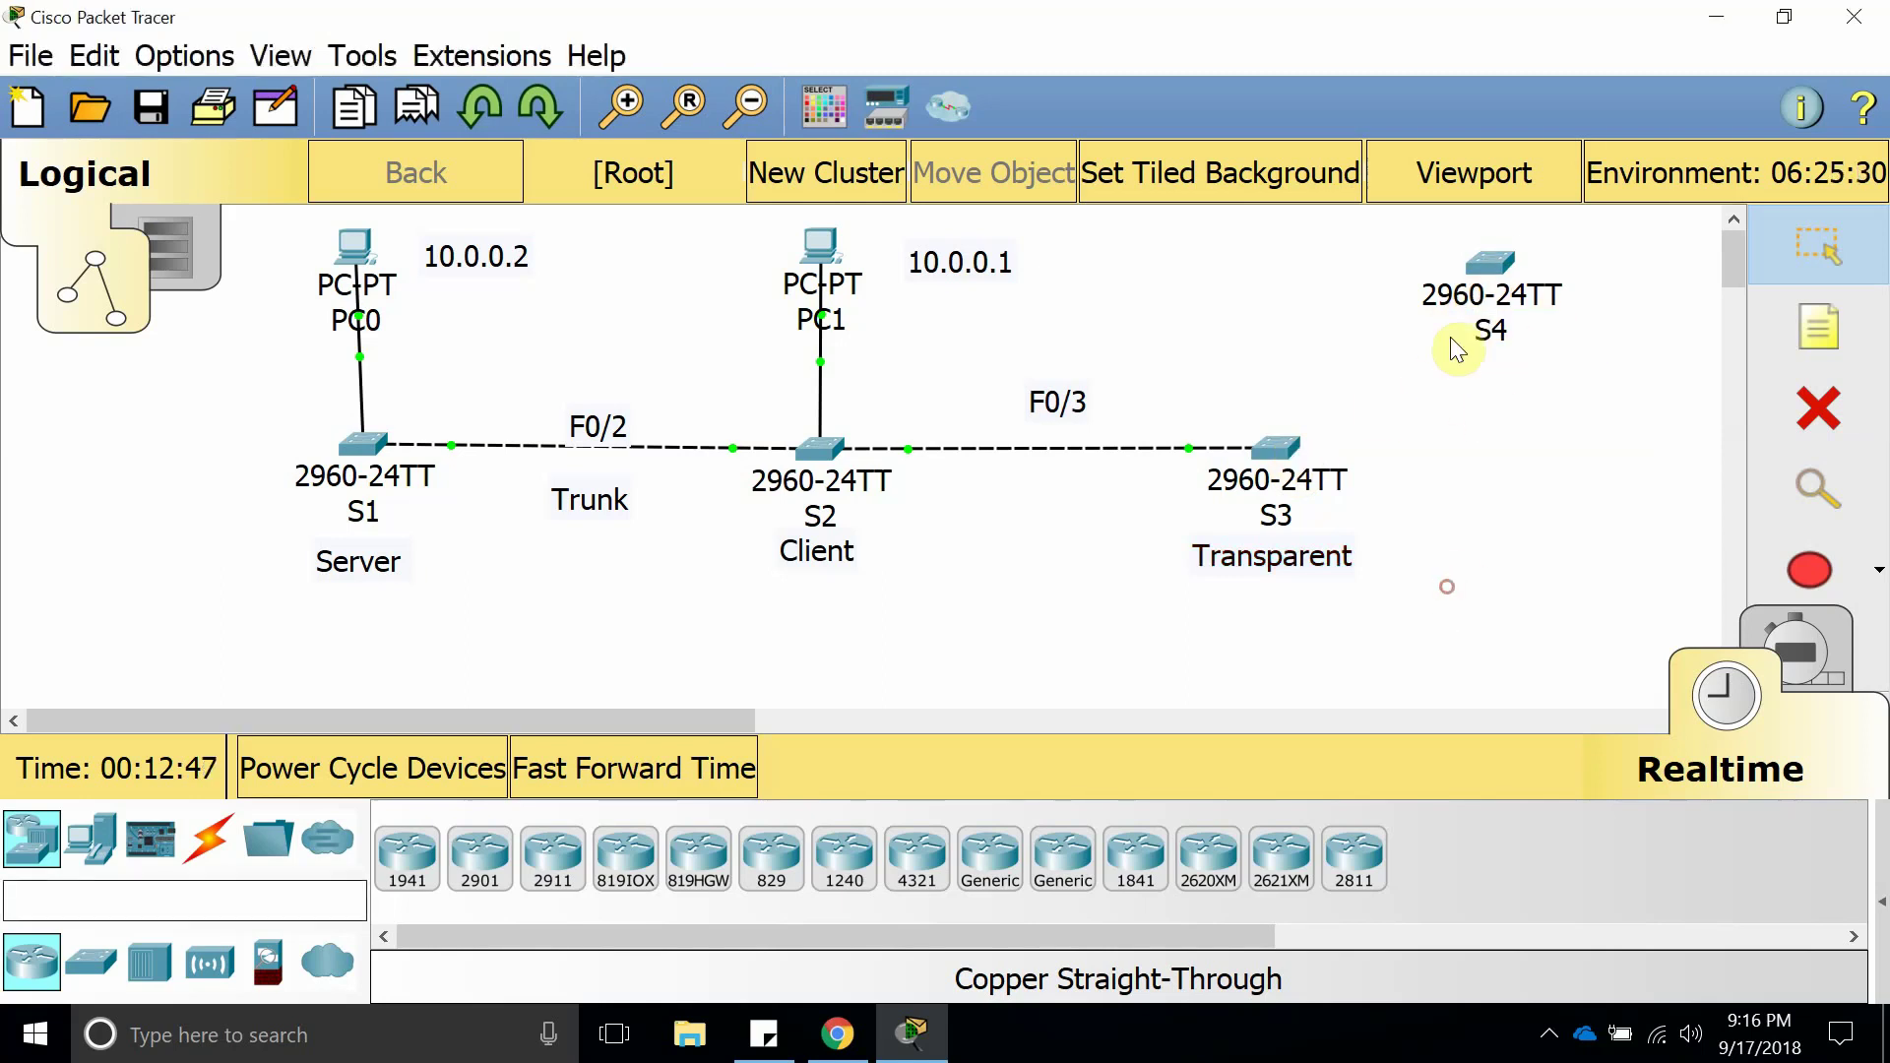
pyautogui.click(1501, 258)
# In S4's full-screen CLI, enter global configuration and set hostname S4.
pyautogui.click(1208, 125)
pyautogui.click(308, 68)
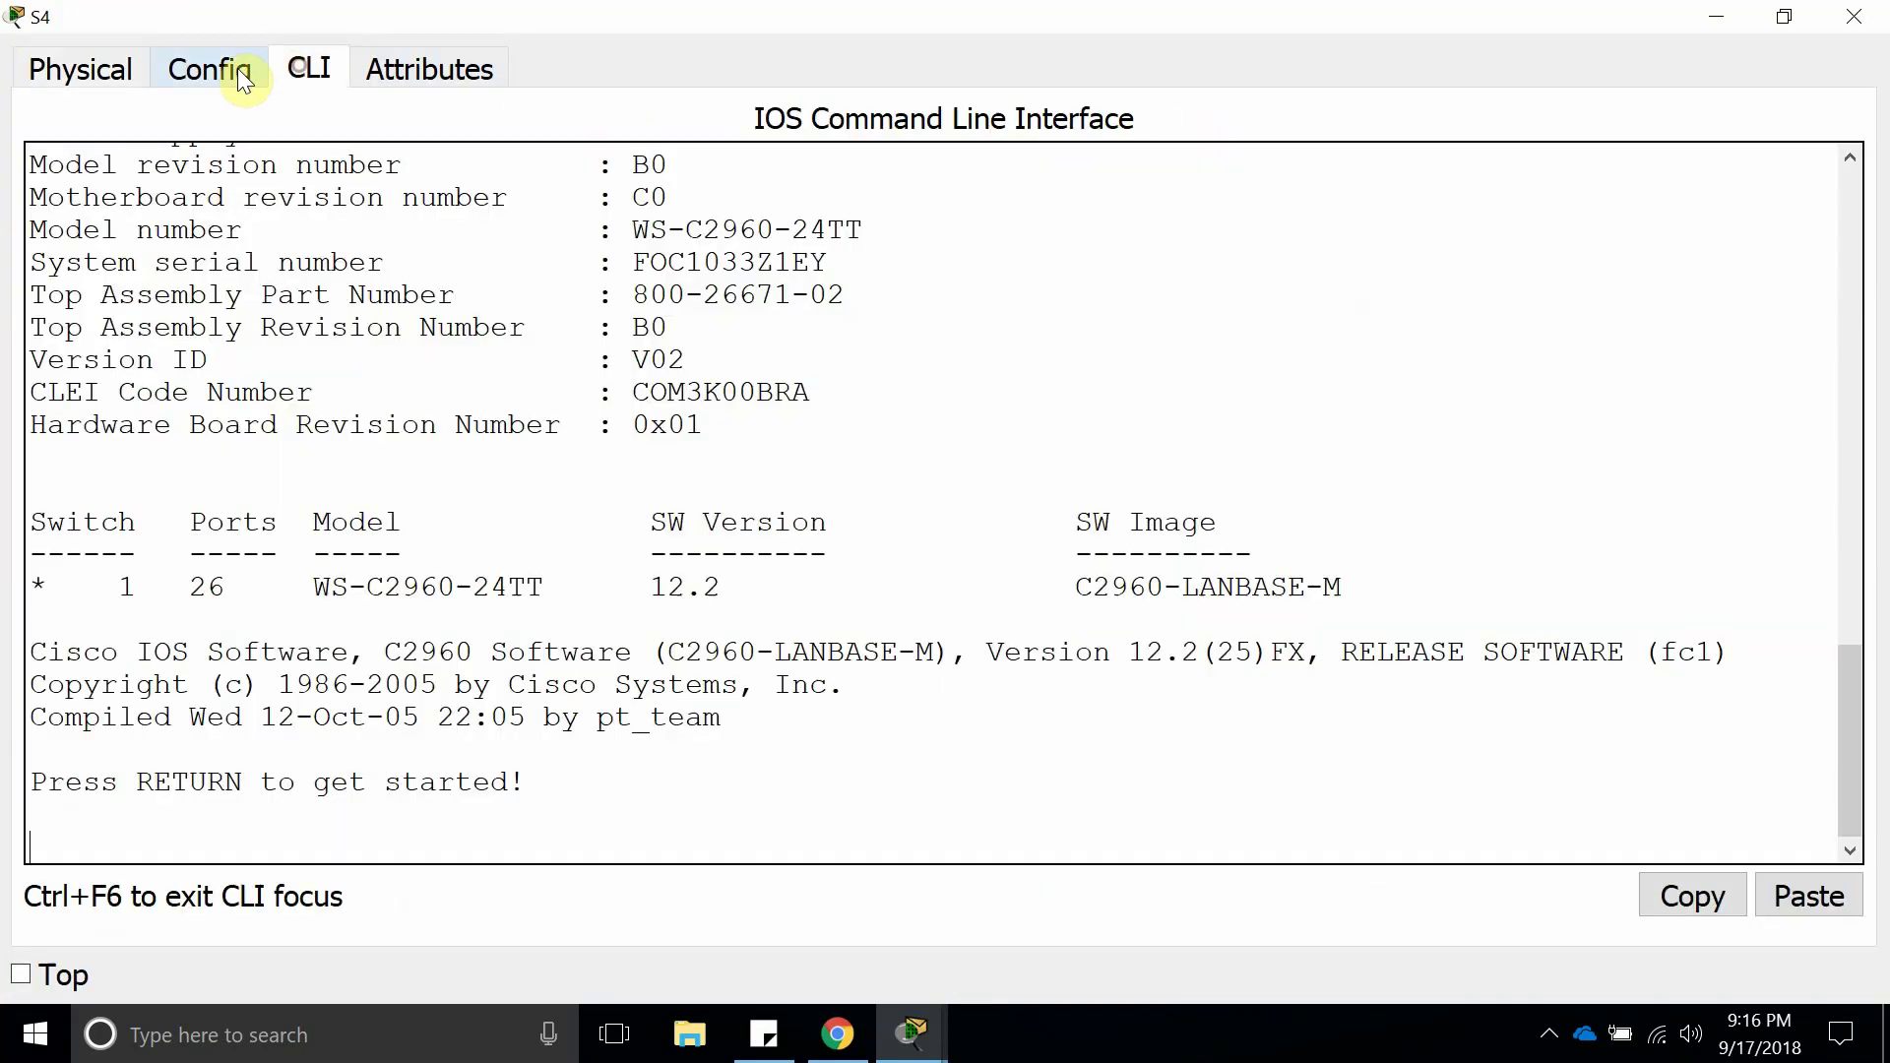
pyautogui.press('Return')
pyautogui.write('en')
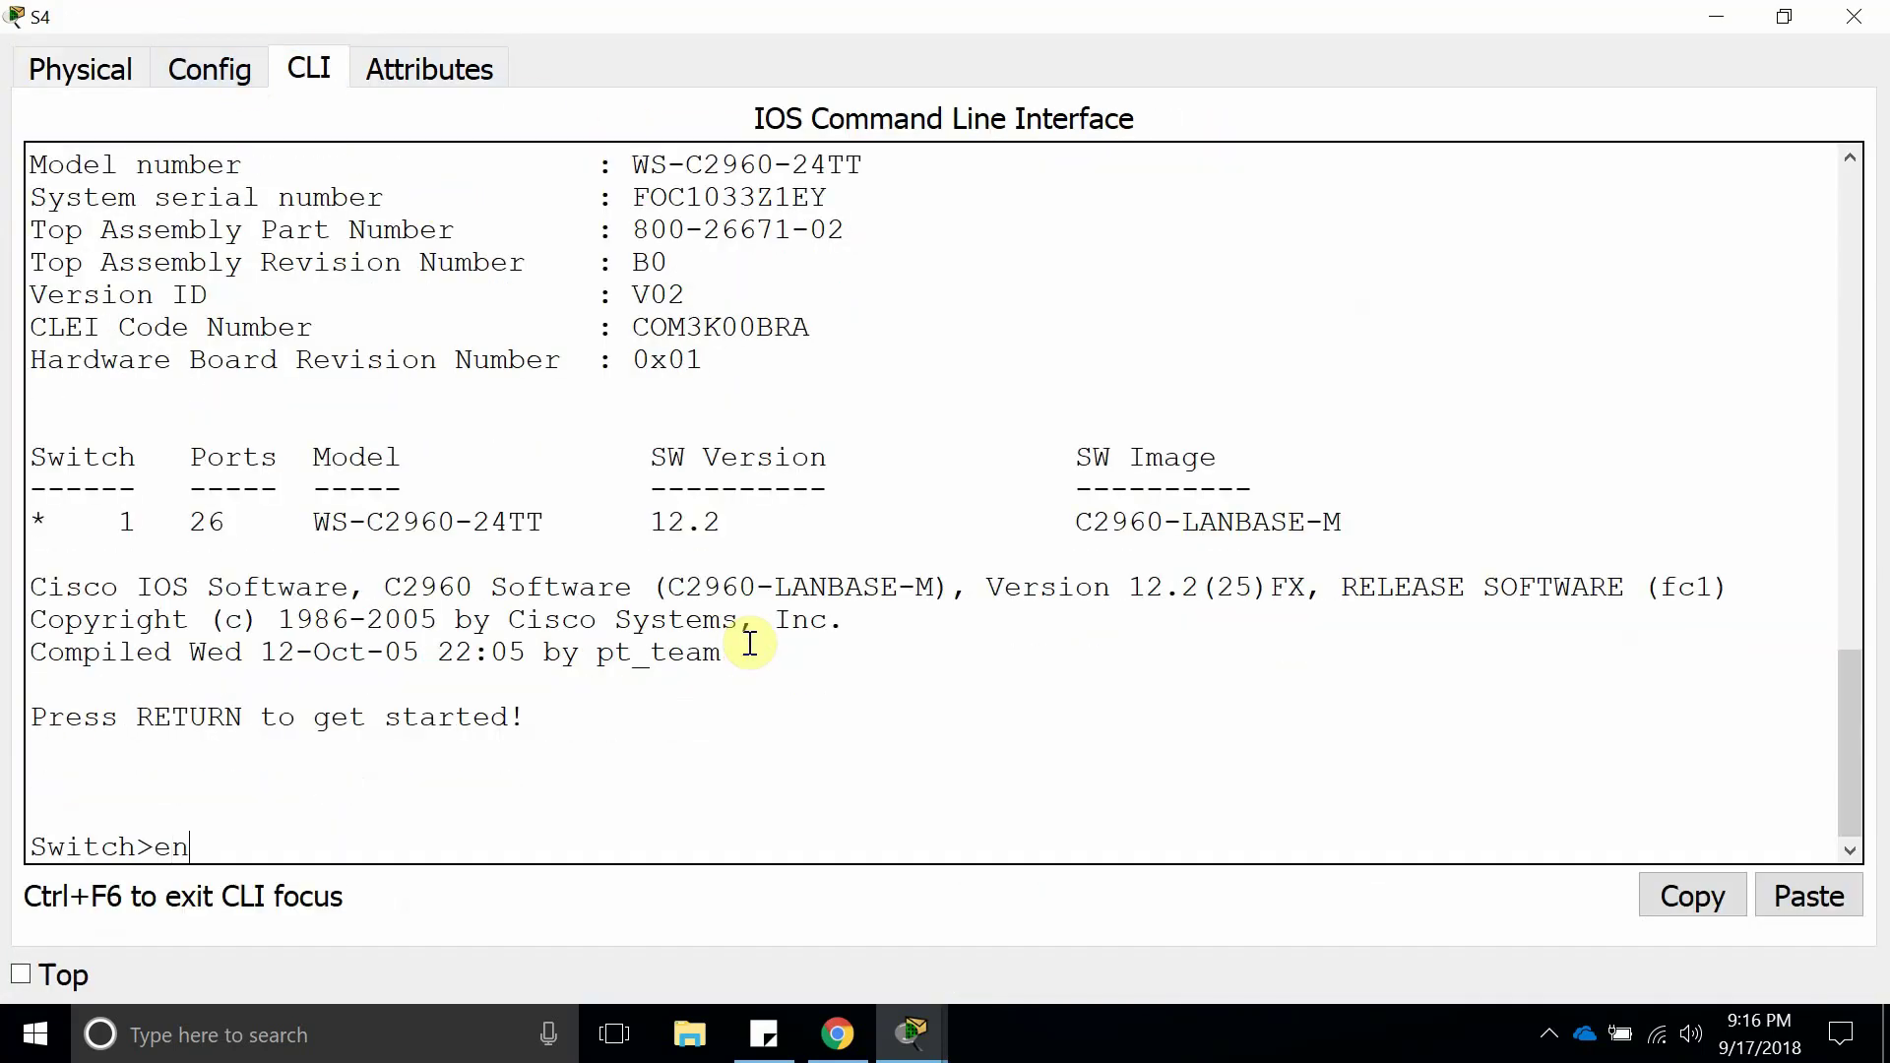
pyautogui.write('able')
pyautogui.press('Return')
pyautogui.press('Return')
pyautogui.write('config')
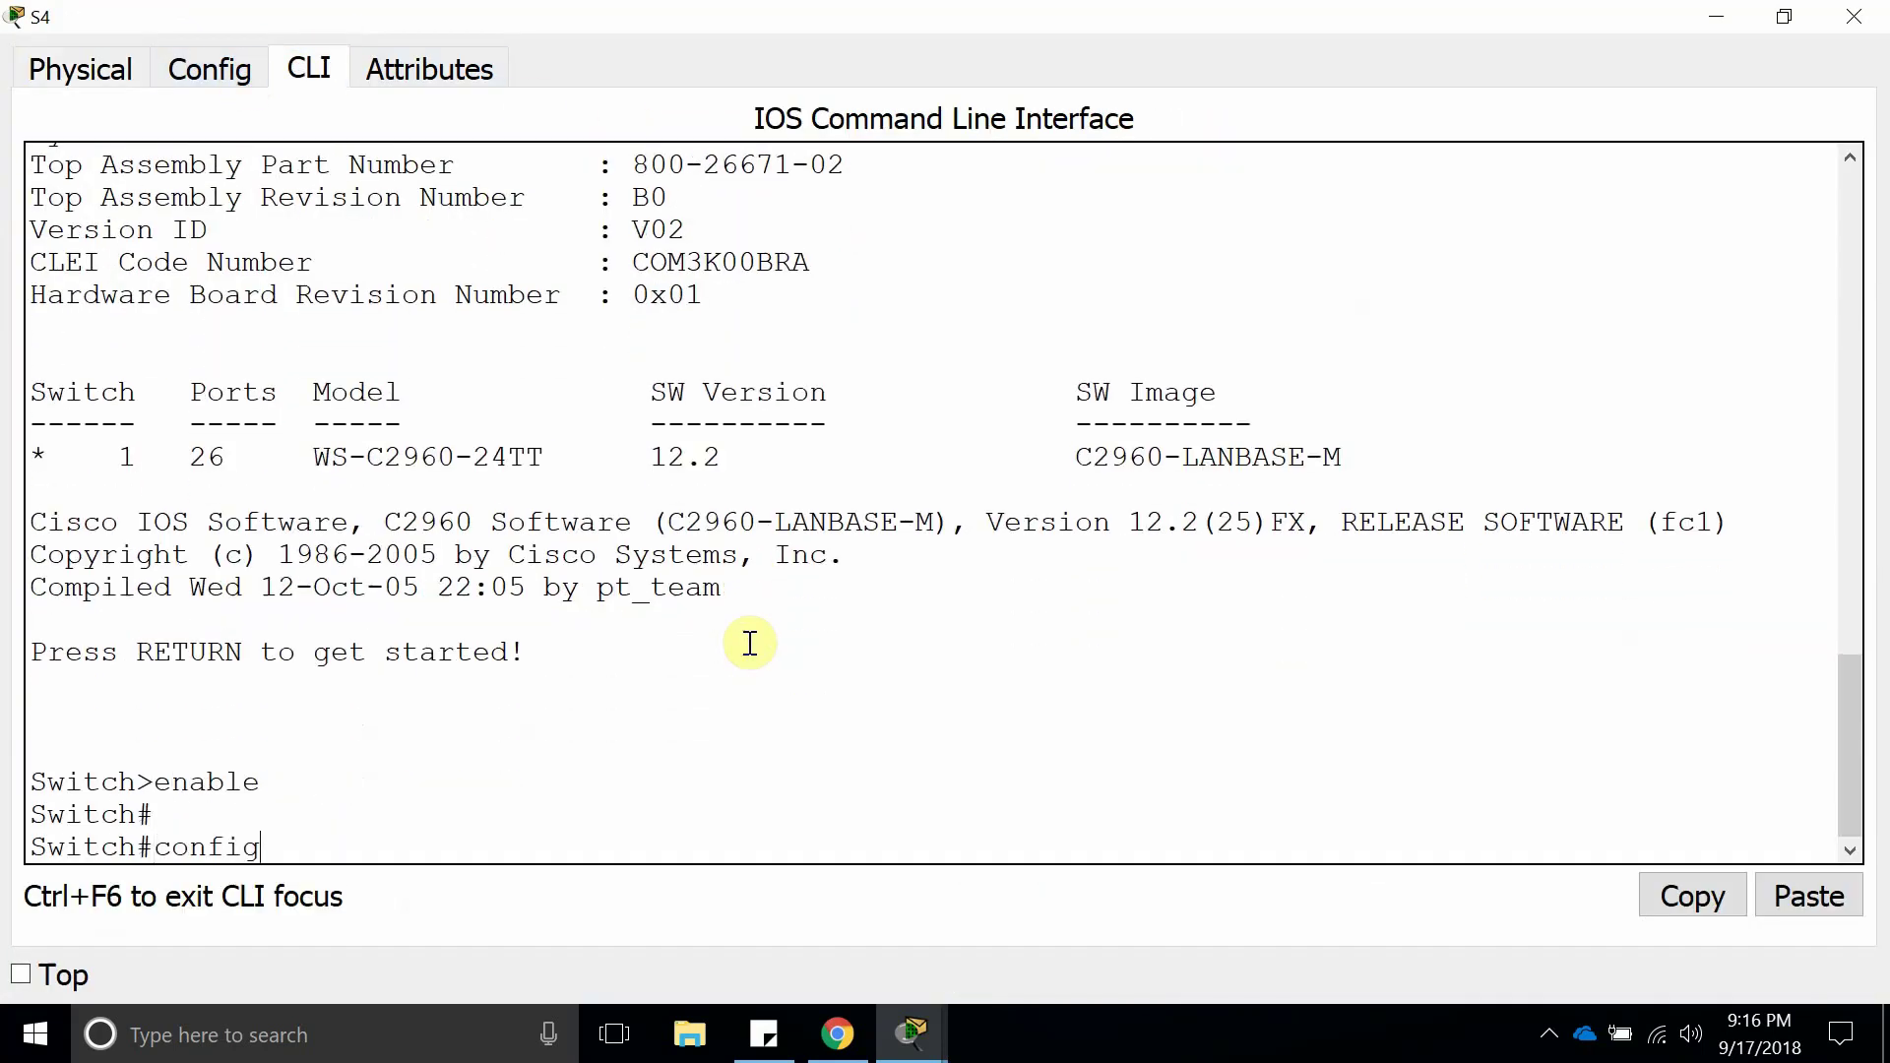
pyautogui.write(' t')
pyautogui.press('Return')
pyautogui.press('Return')
pyautogui.write('host')
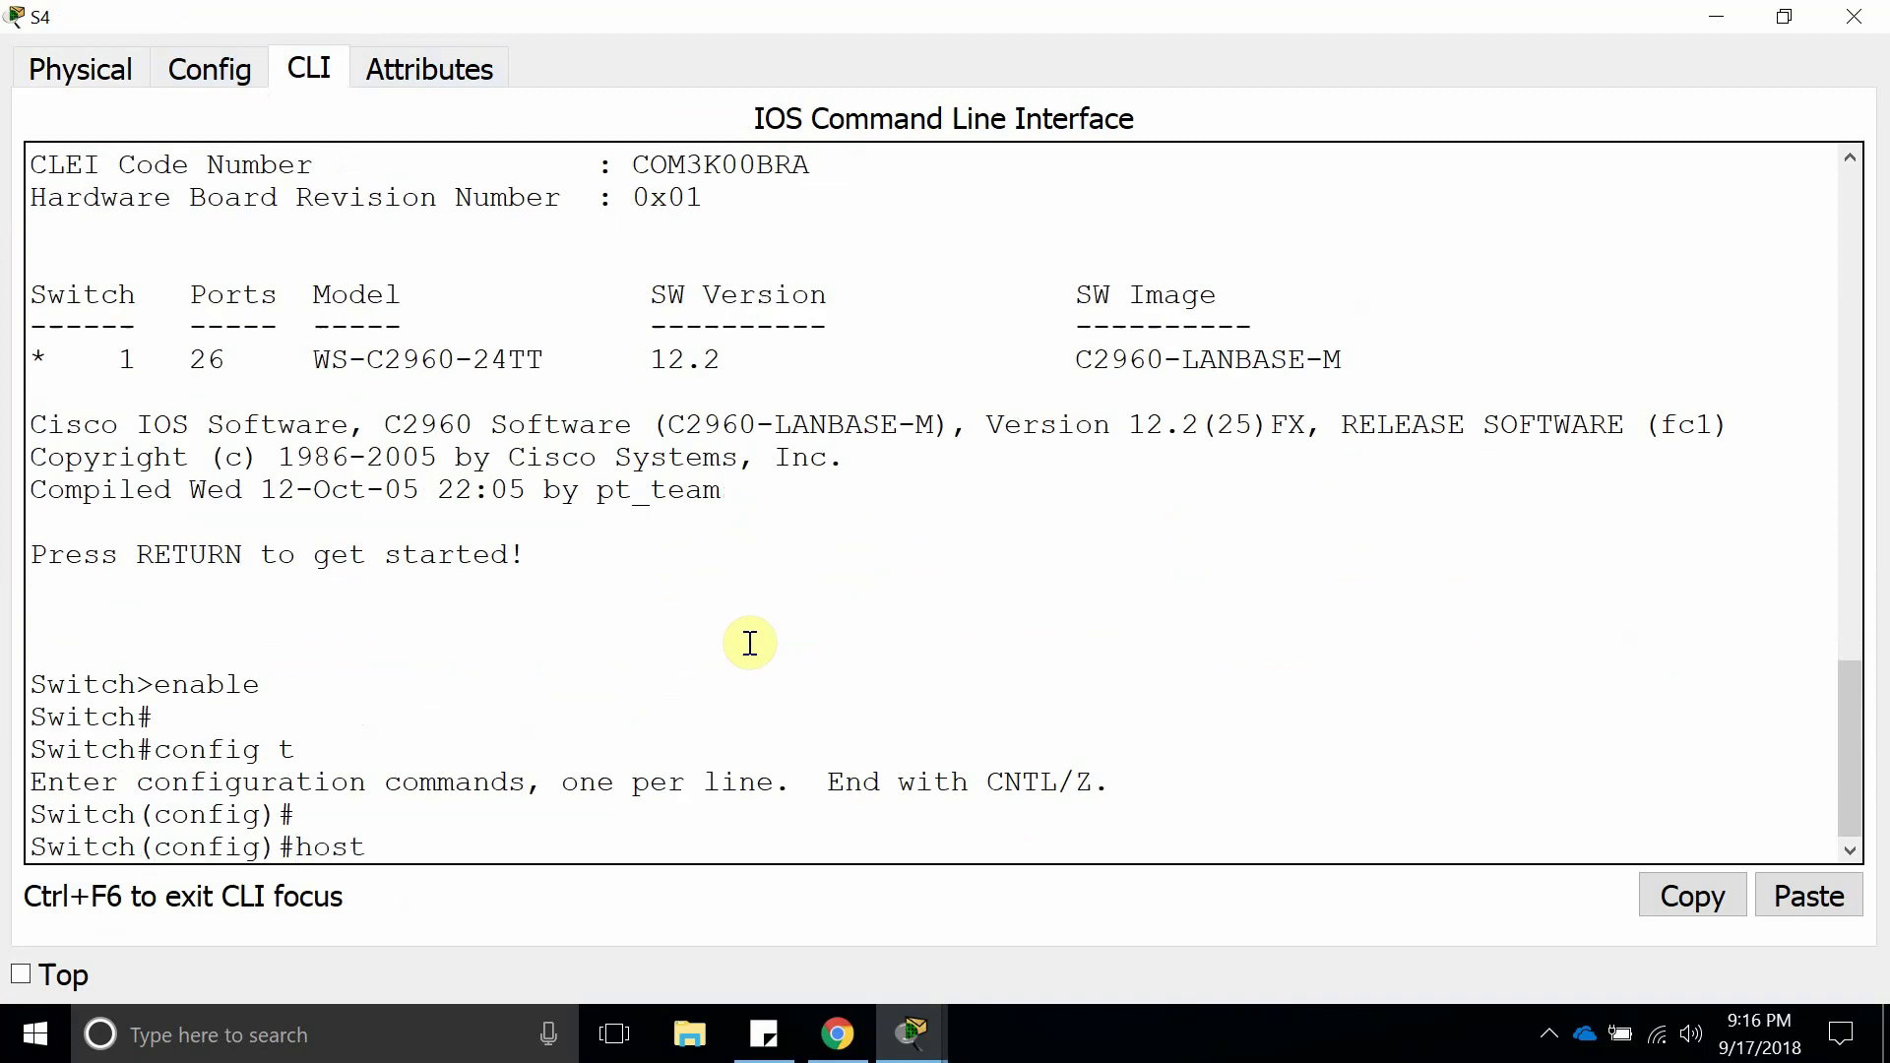
pyautogui.write('n')
pyautogui.press('Tab')
pyautogui.write('S')
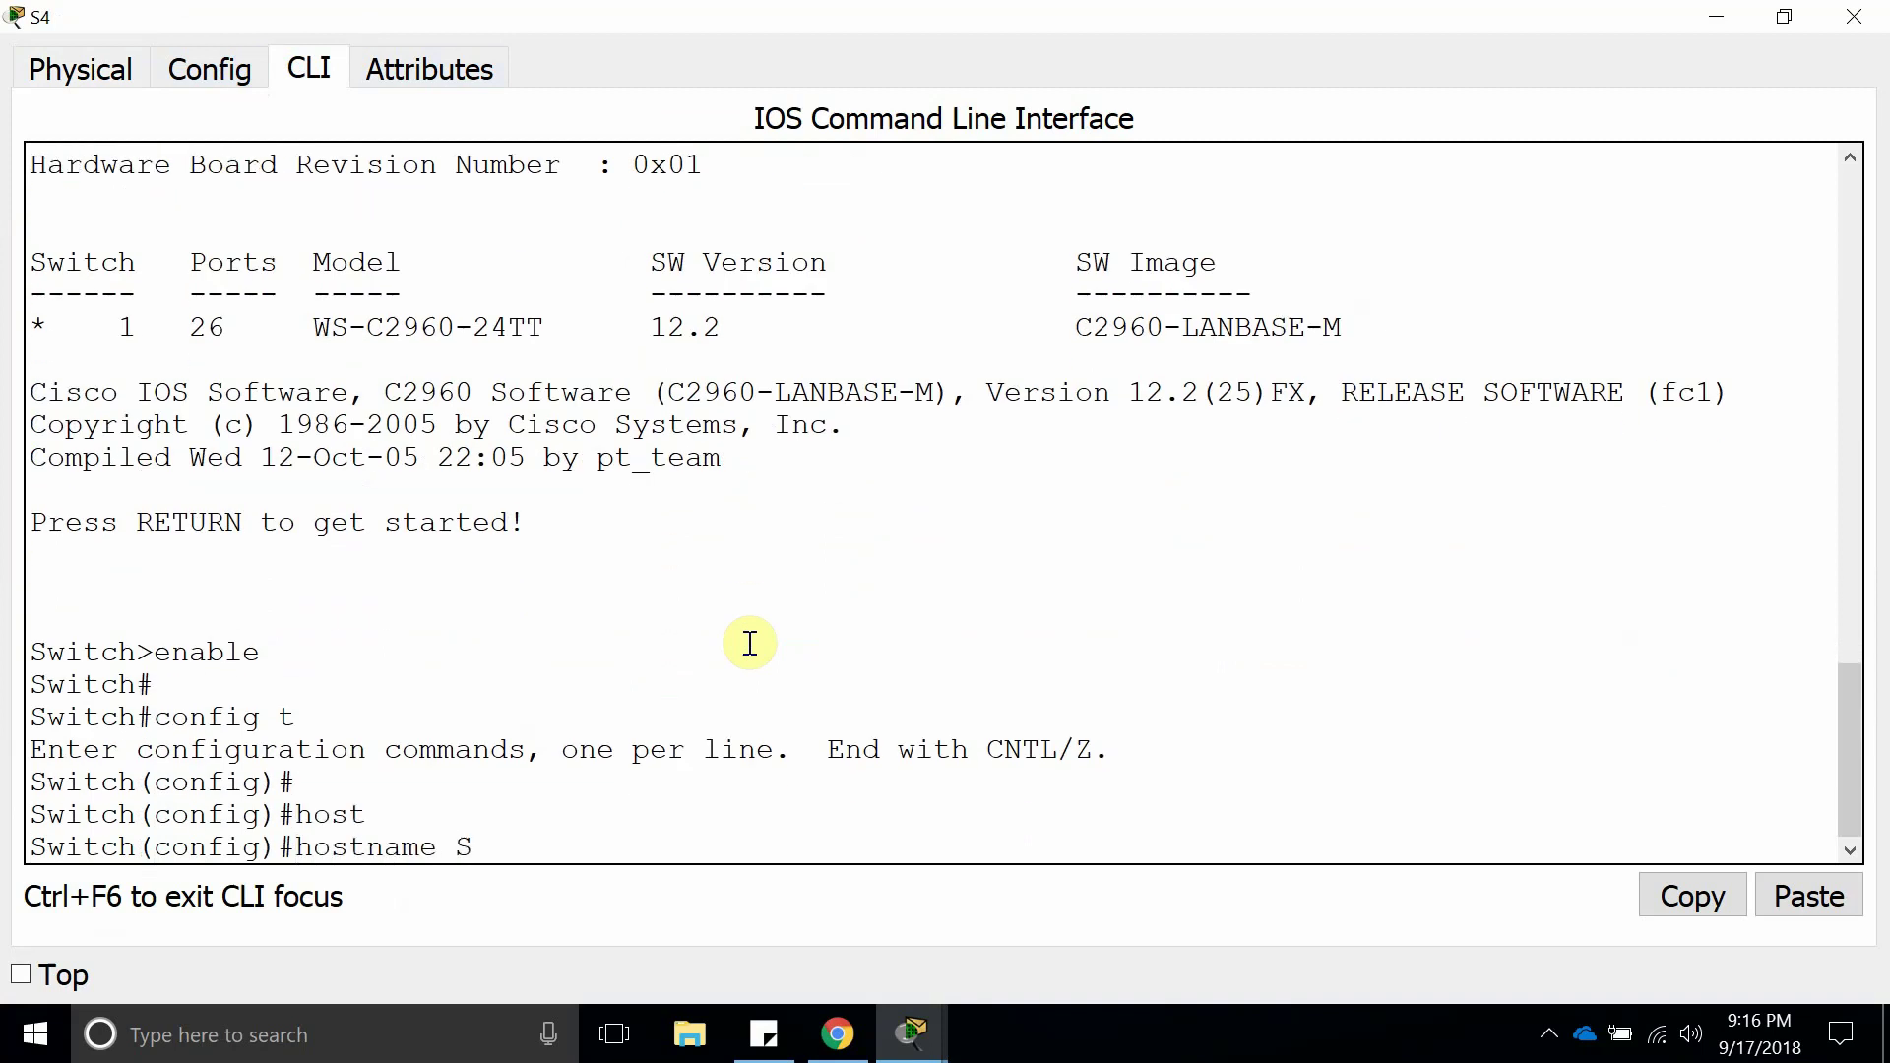
pyautogui.write('4')
pyautogui.press('Return')
# Set S4 to VTP client mode with vtp mode client.
pyautogui.write('vtp')
pyautogui.press('Tab')
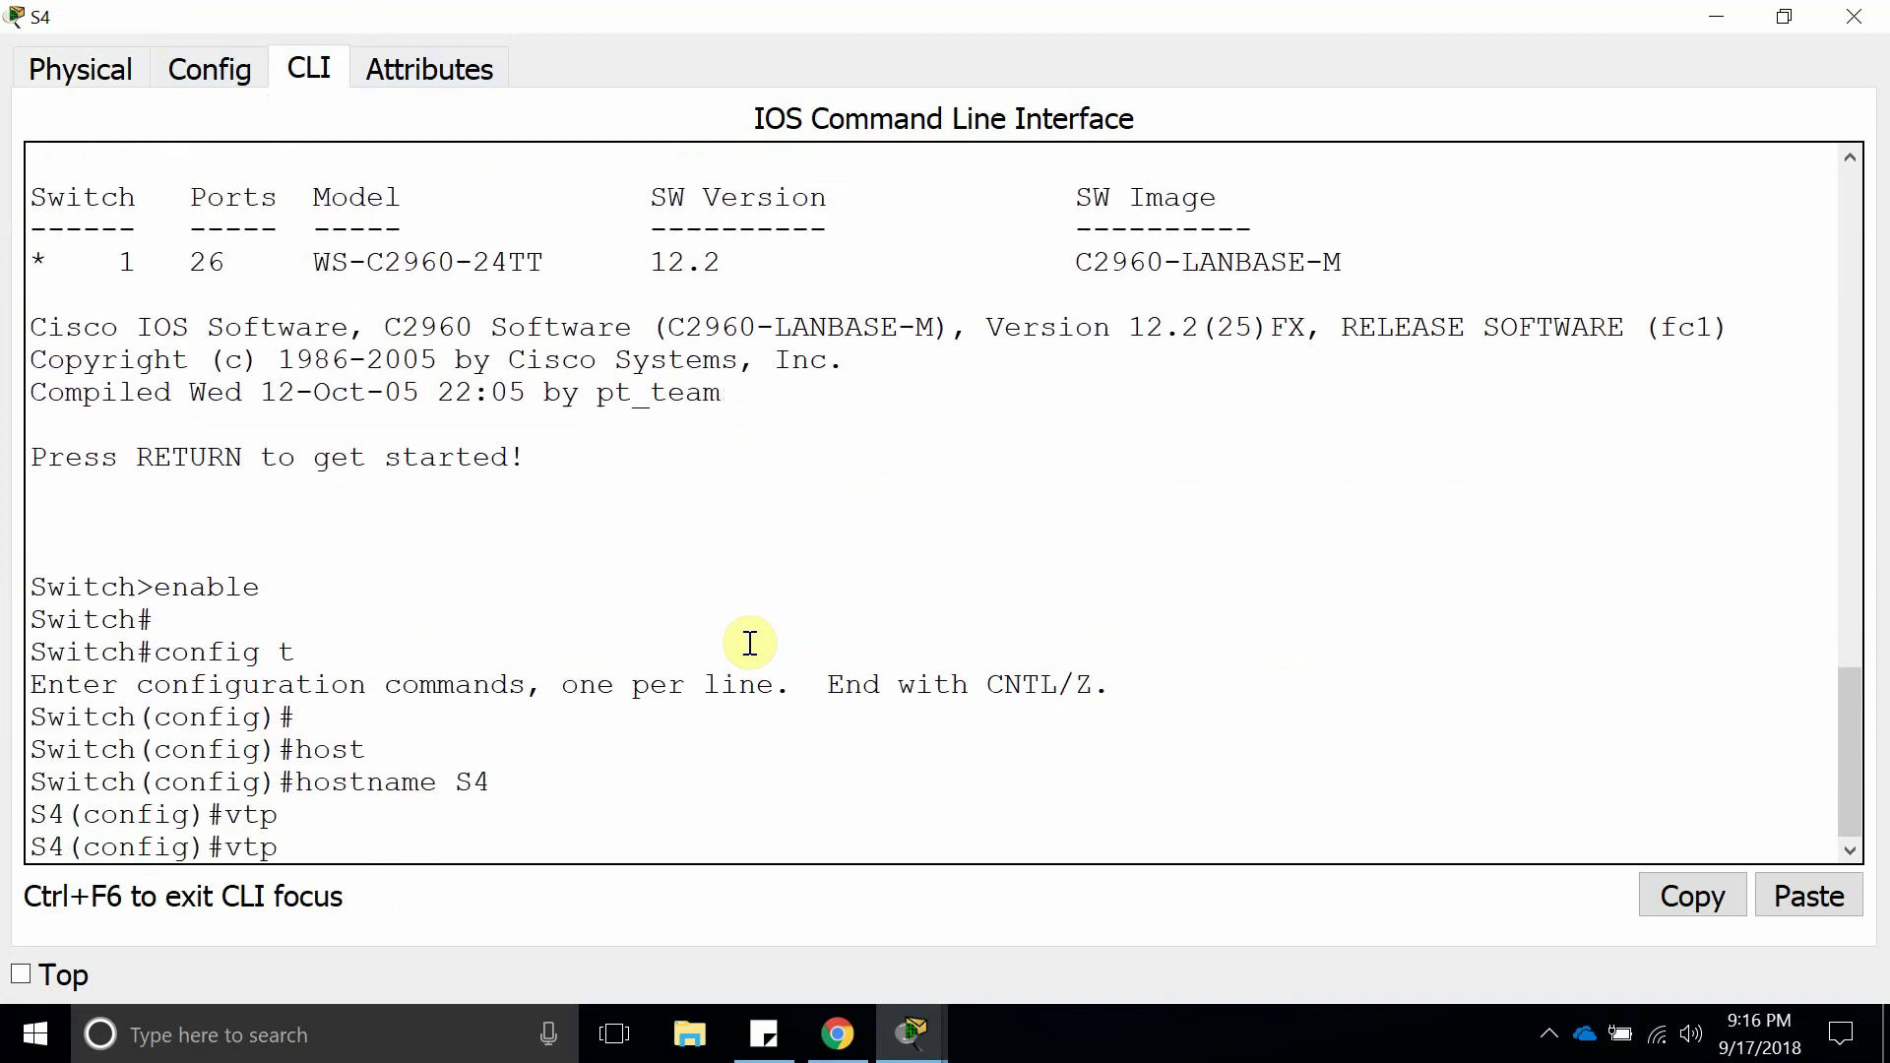
pyautogui.write('mo')
pyautogui.press('Tab')
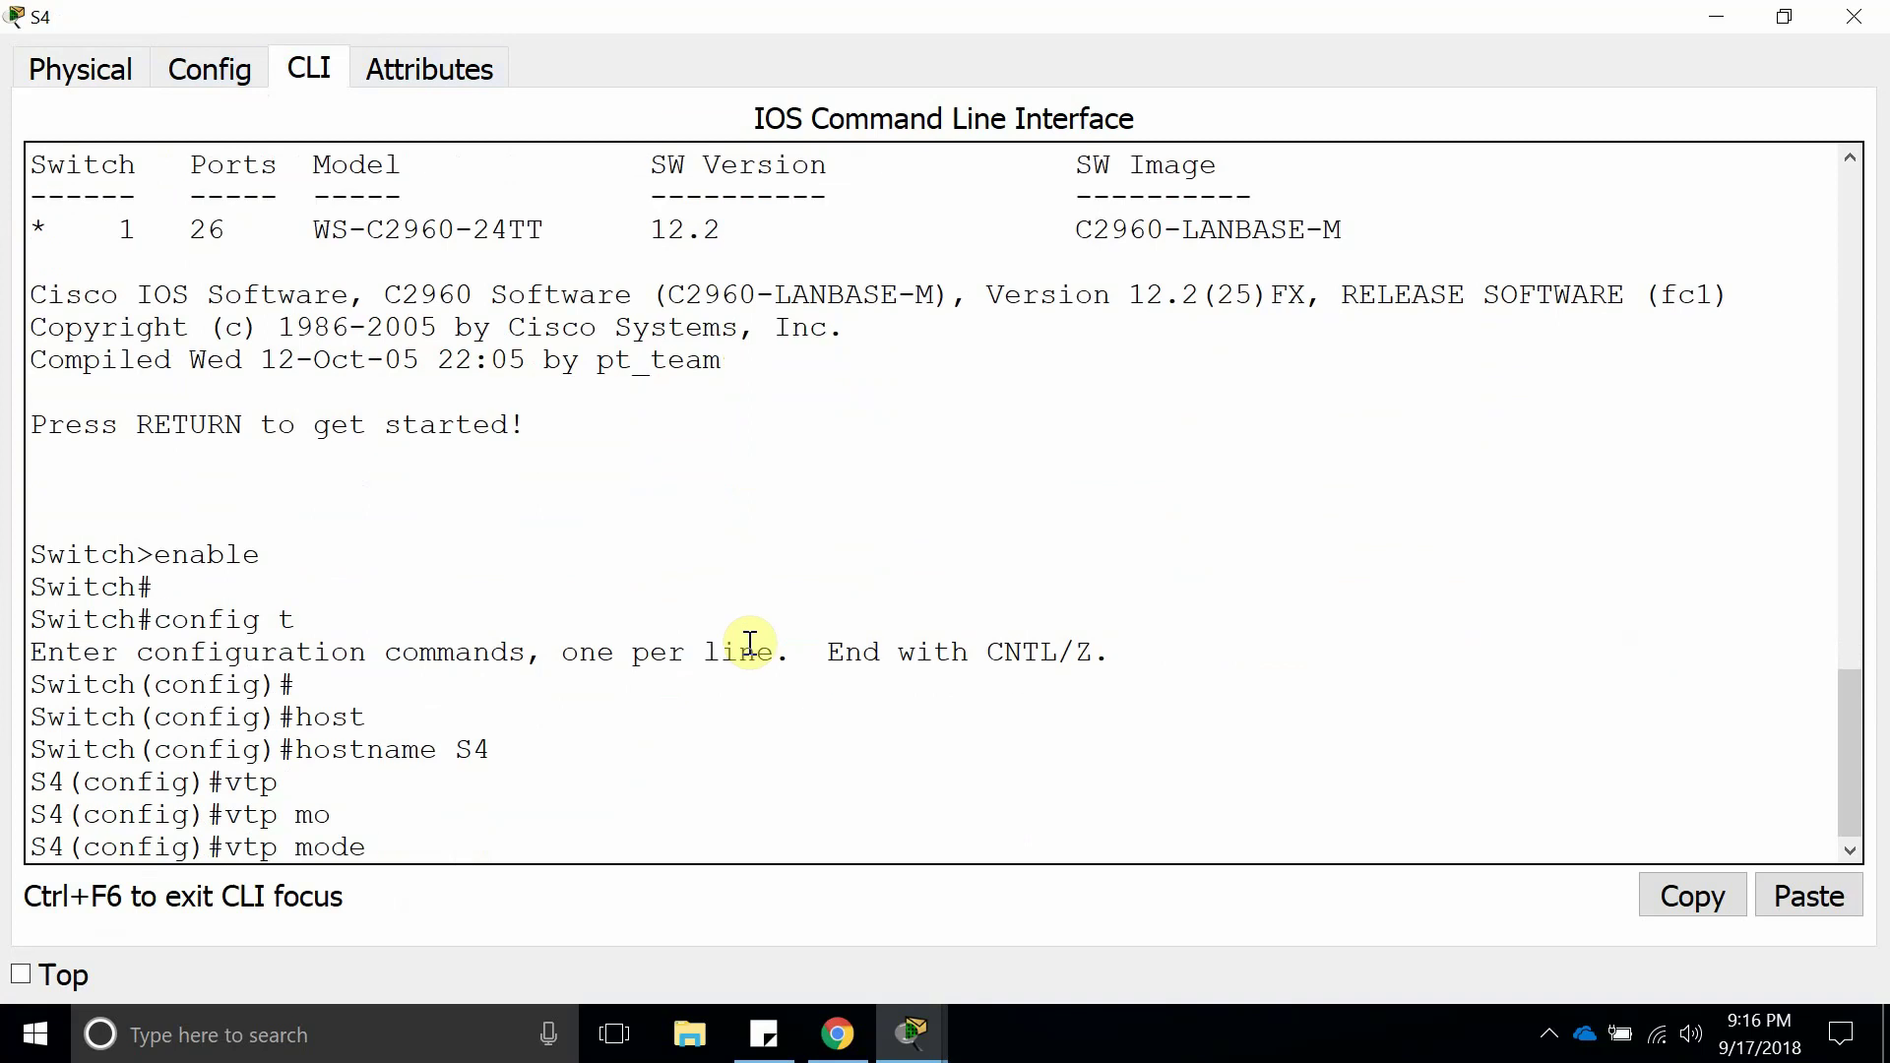
pyautogui.write('cl')
pyautogui.press('Tab')
pyautogui.press('Return')
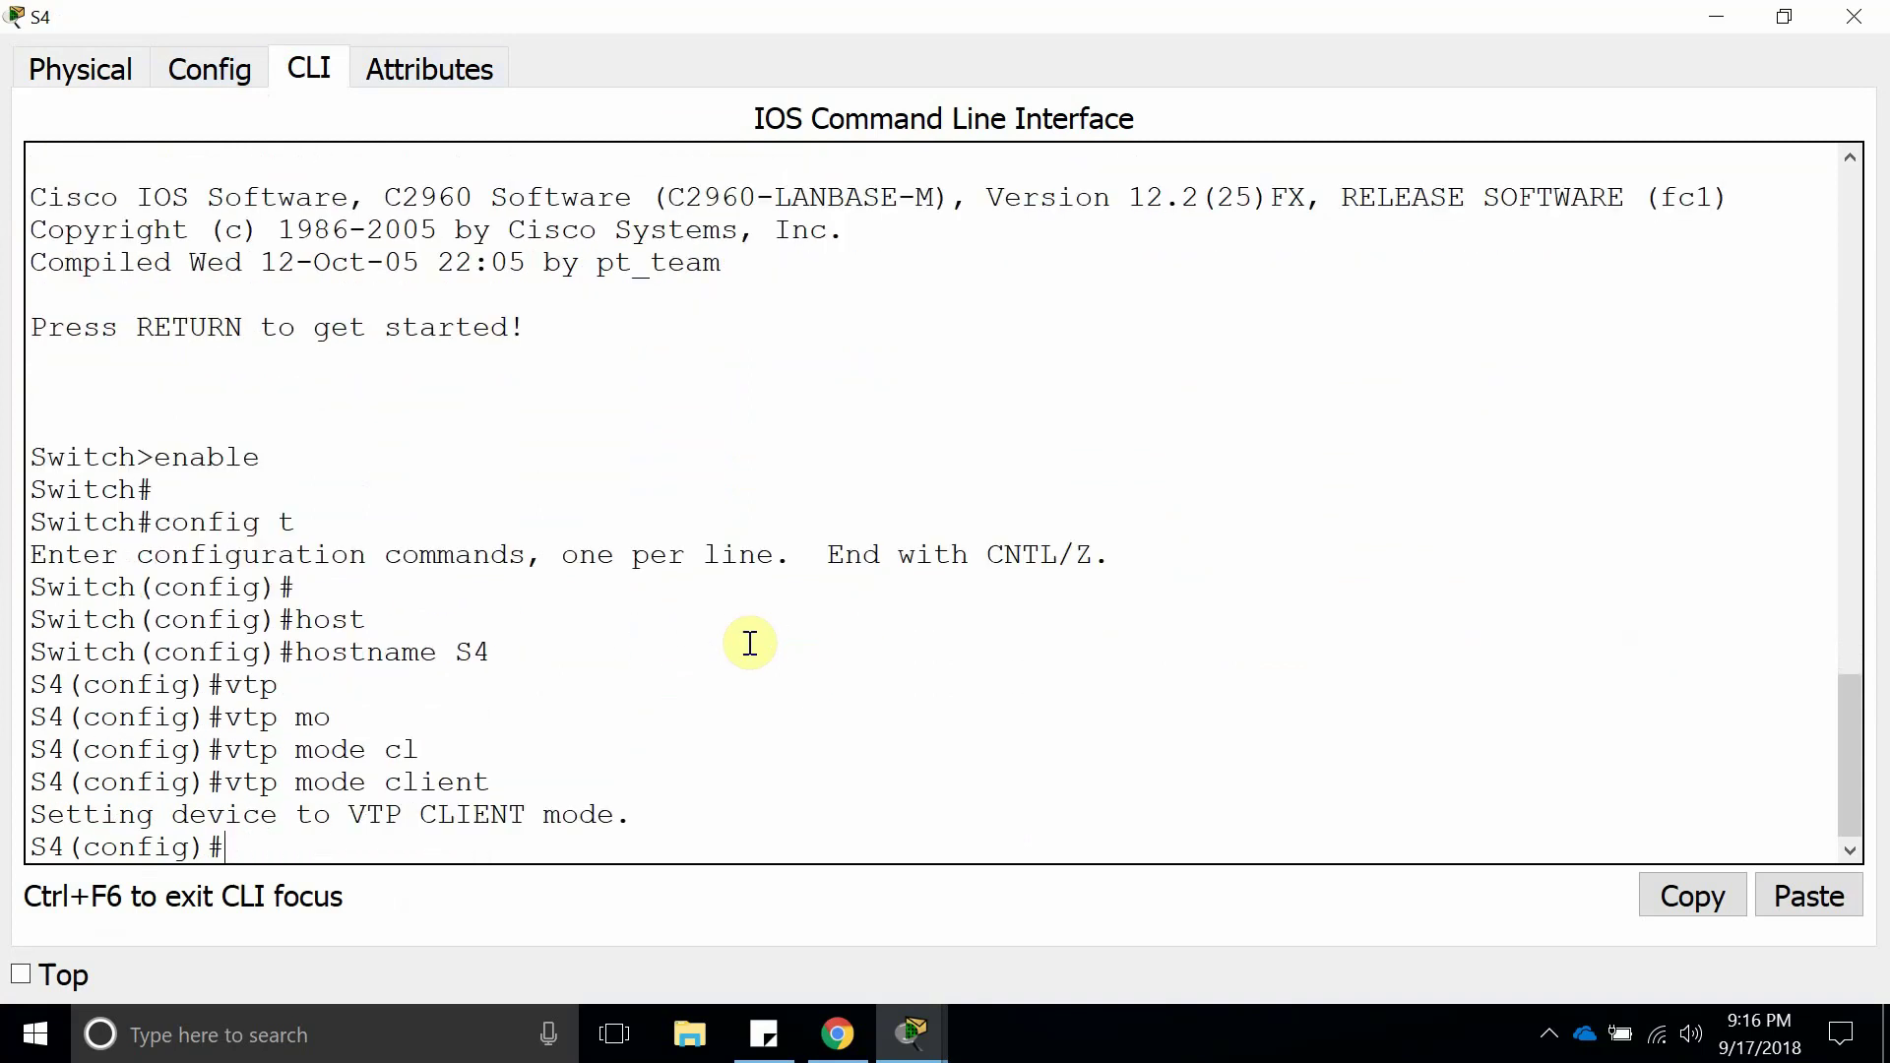
# Set S4's VTP domain to cisco.
pyautogui.write('vt')
pyautogui.press('Tab')
pyautogui.write('do')
pyautogui.press('Tab')
pyautogui.write('ci')
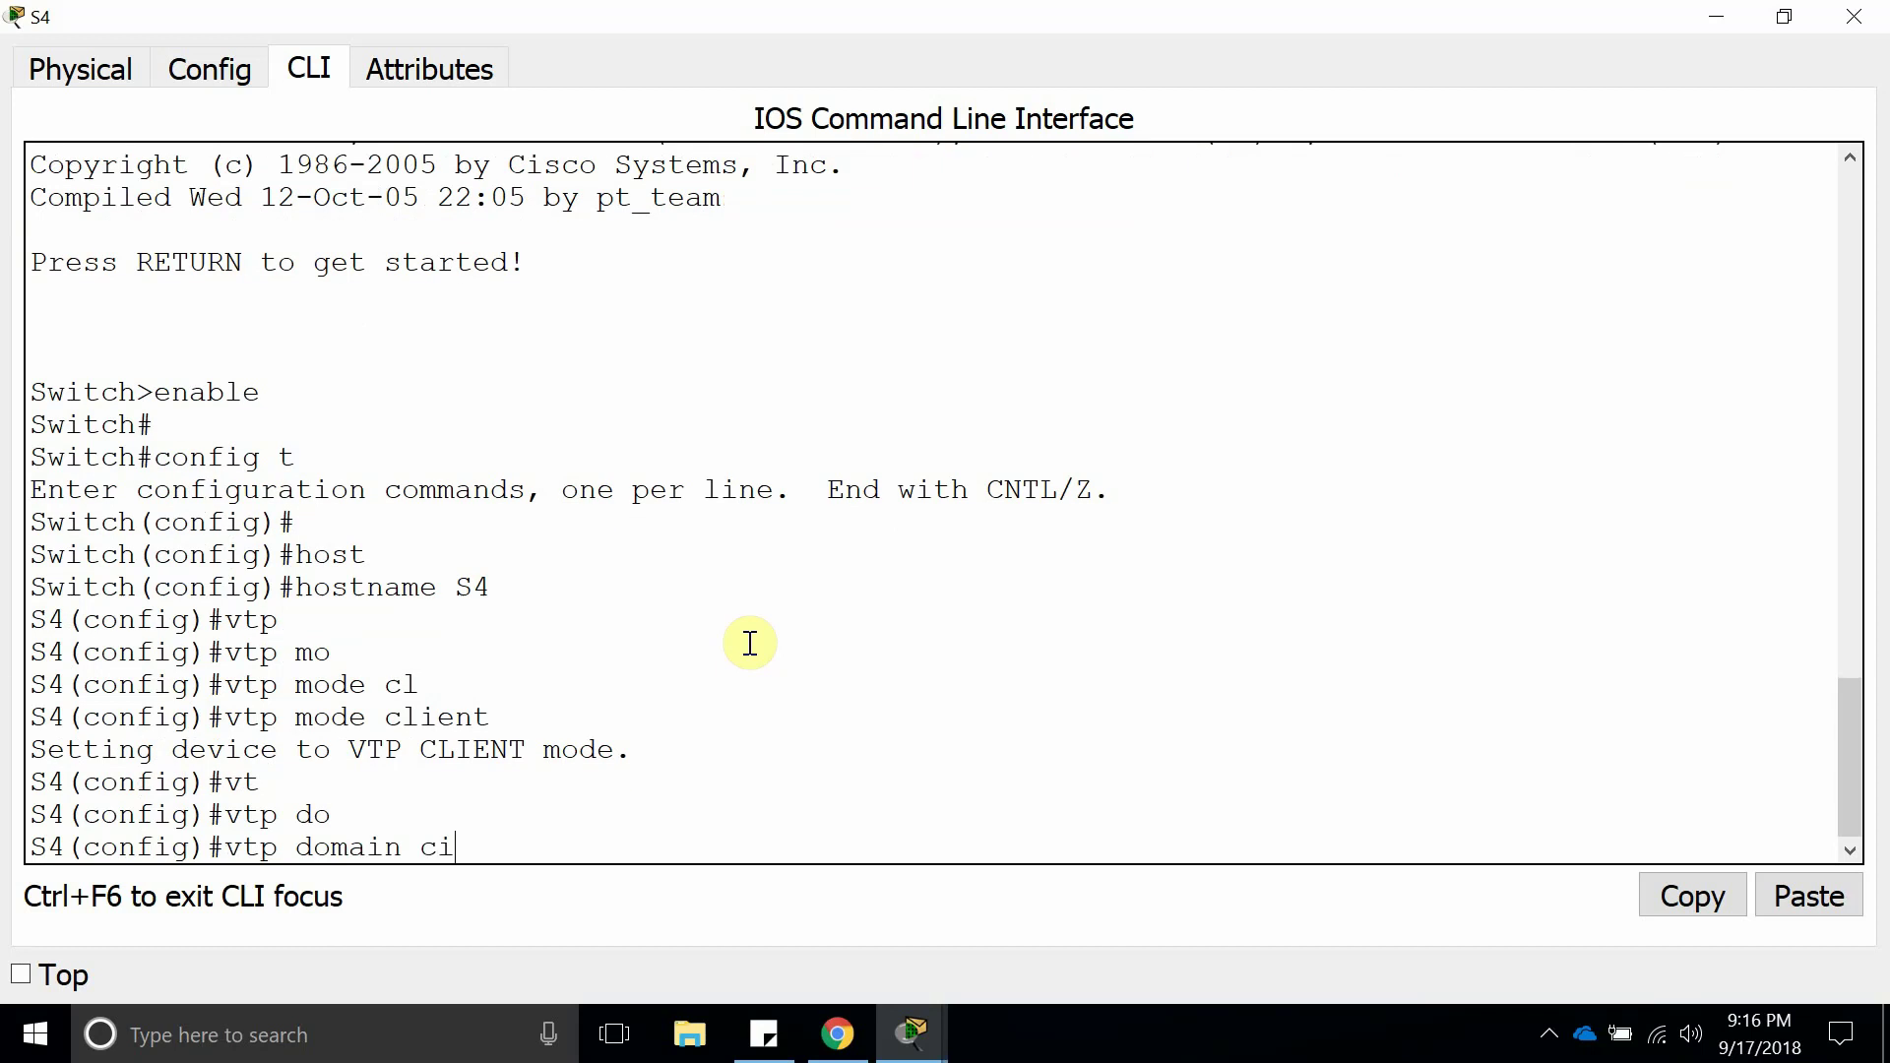
pyautogui.write('sco')
pyautogui.press('Return')
# Apply the shared VTP password on S4.
pyautogui.write('vtp')
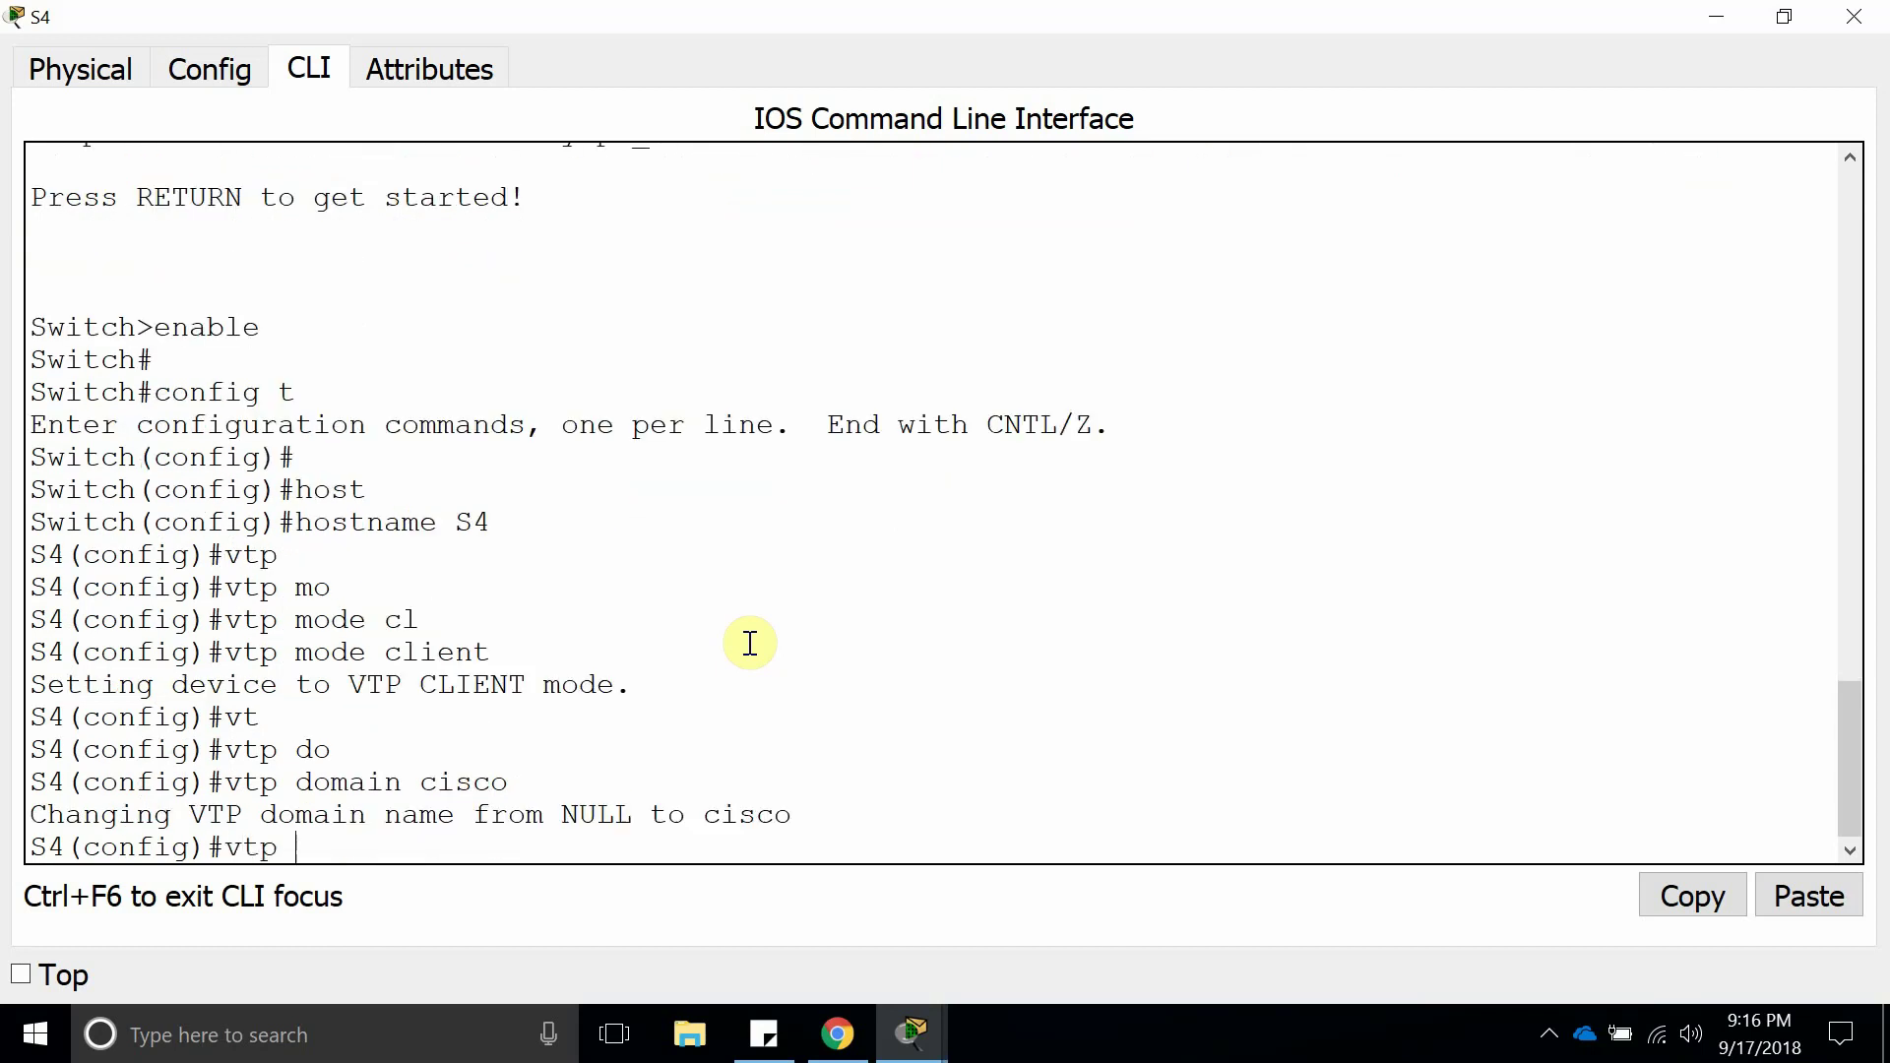
pyautogui.write(' pa')
pyautogui.press('Tab')
pyautogui.write('123456')
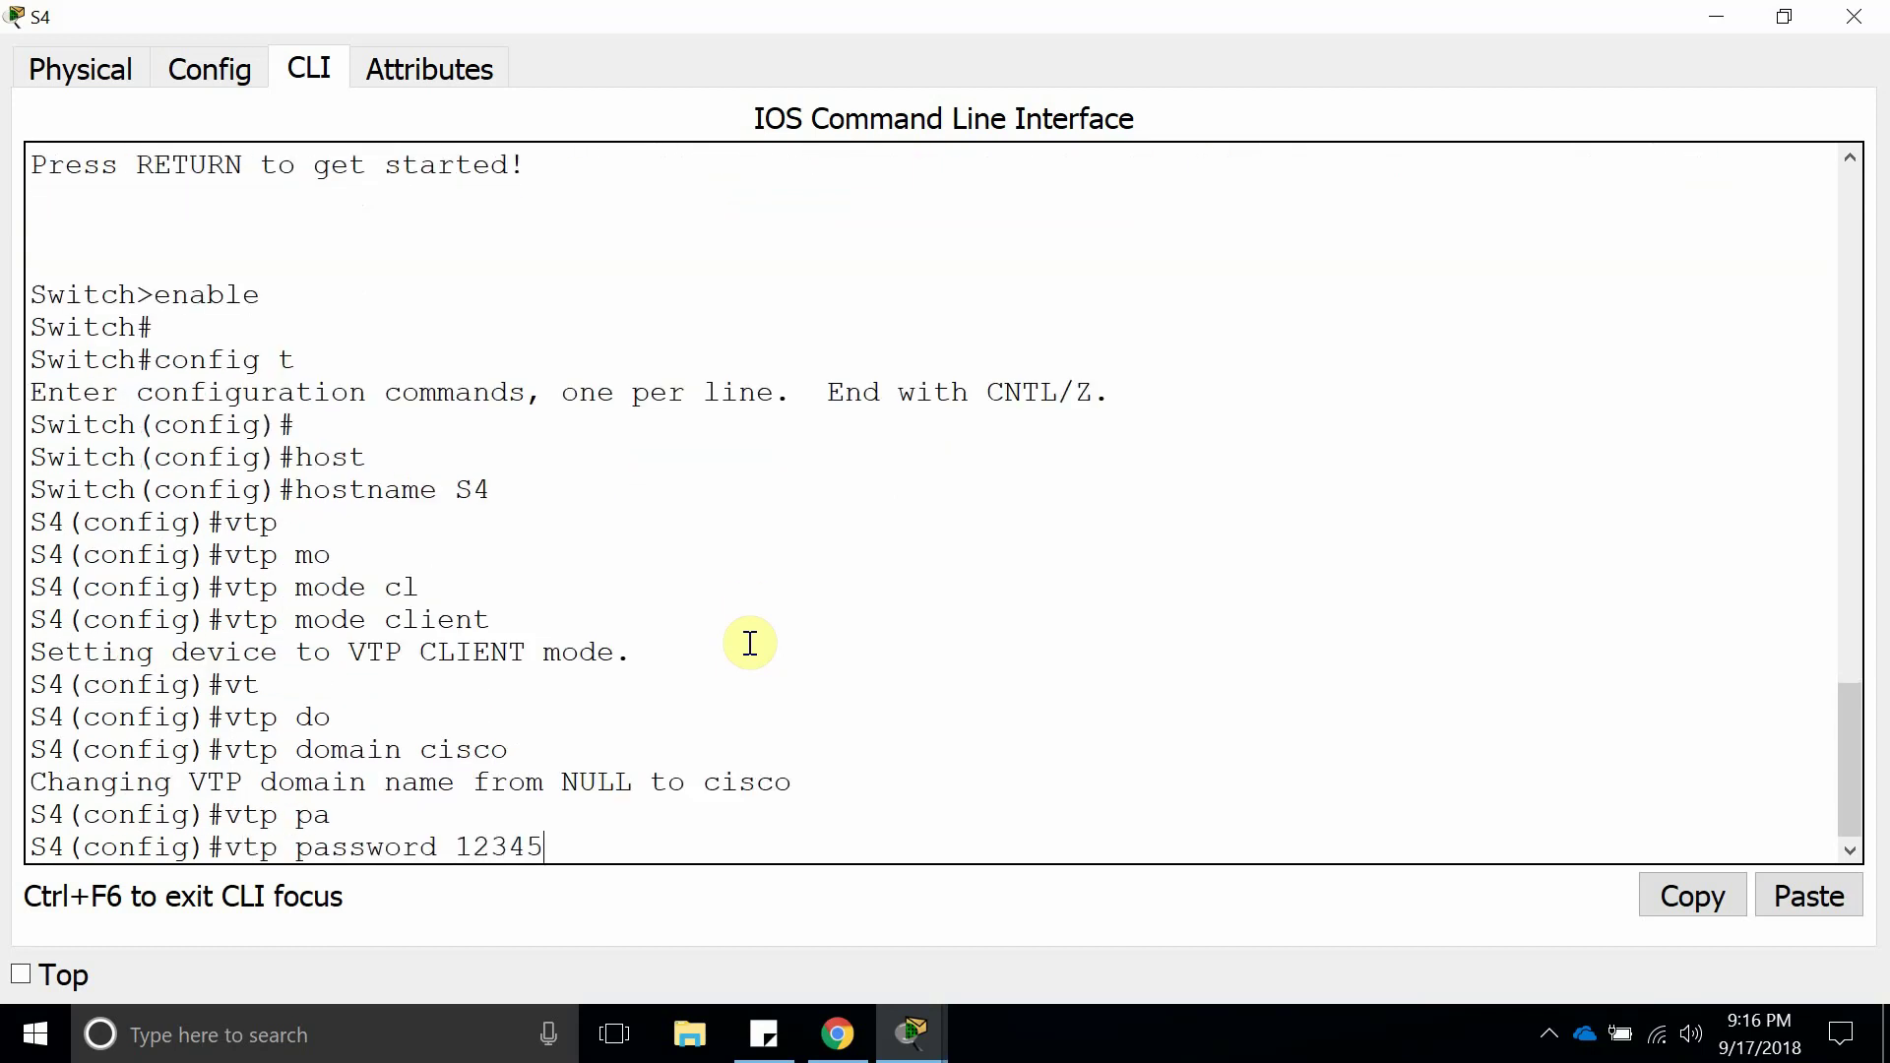
pyautogui.press('Return')
pyautogui.press('Return')
pyautogui.press('Return')
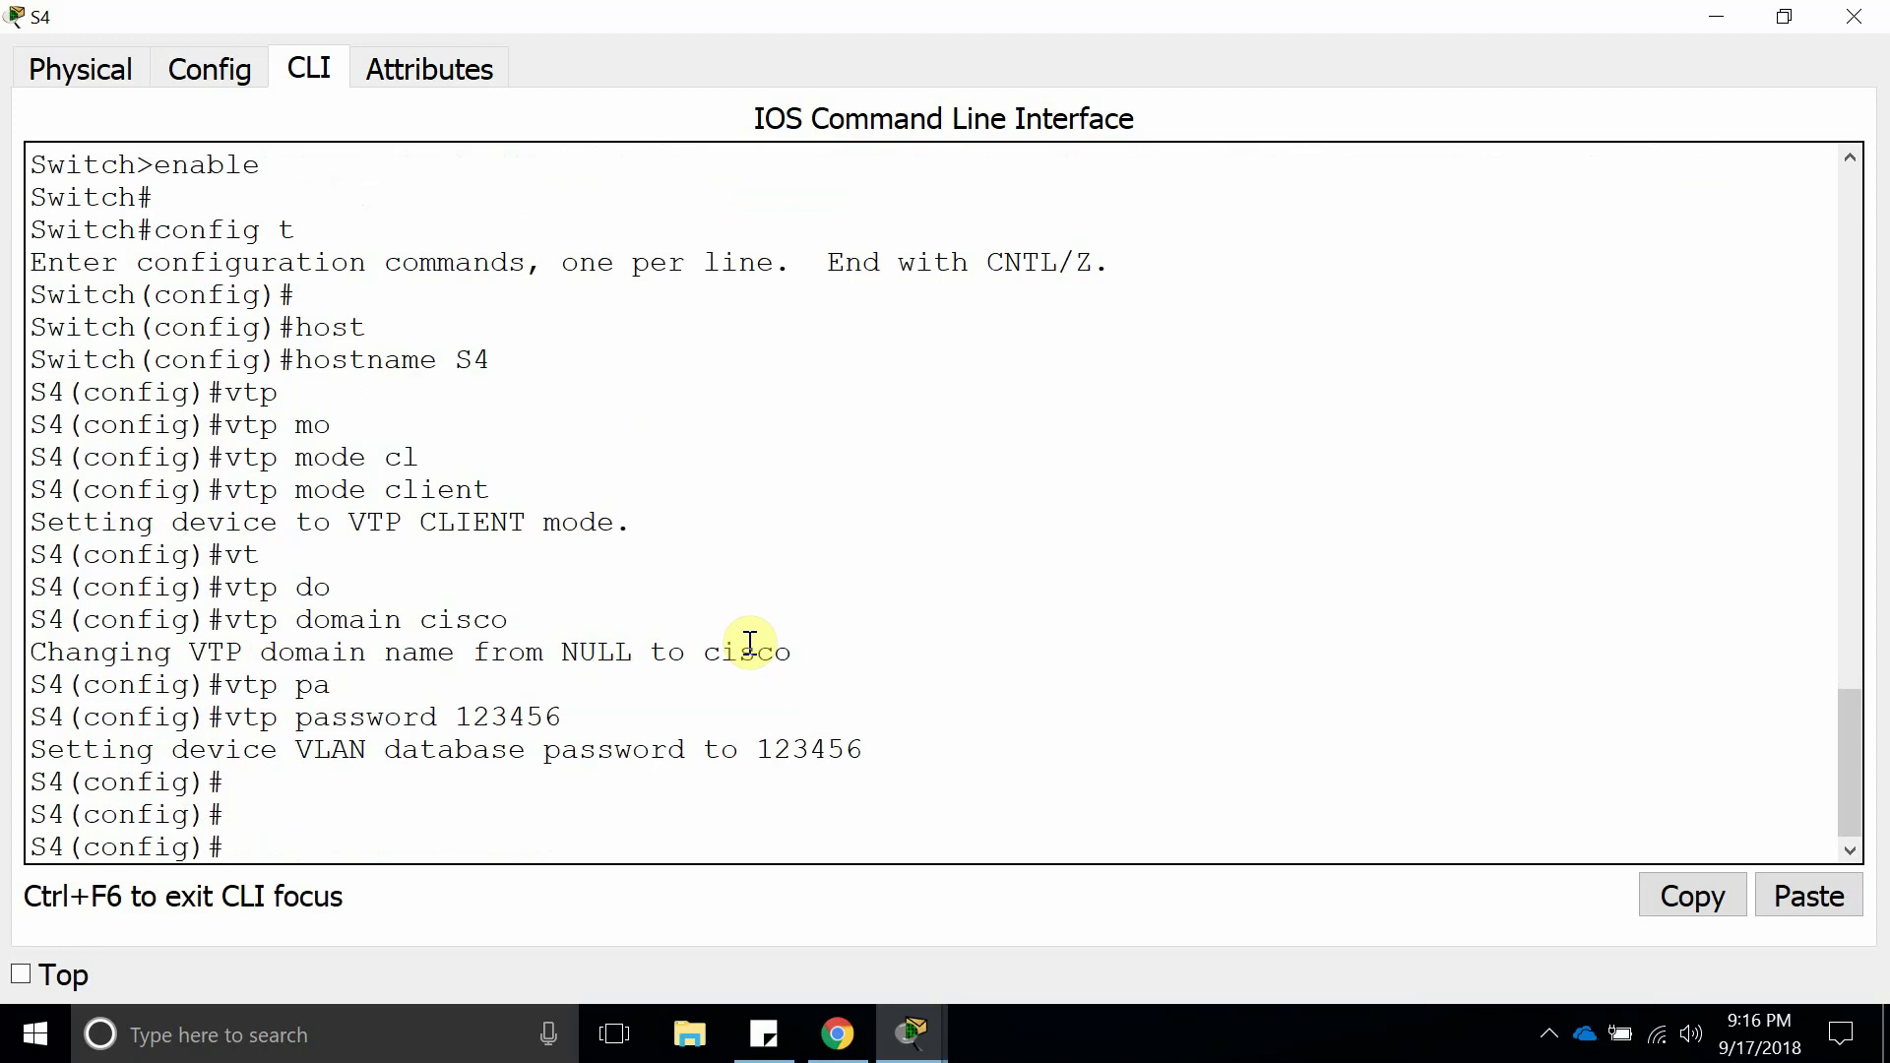
# Configure interface FastEthernet0/5 on S4 with switchport mode trunk.
pyautogui.write('end')
pyautogui.write('int f0/5')
pyautogui.press('Return')
pyautogui.write('swi')
pyautogui.press('Tab')
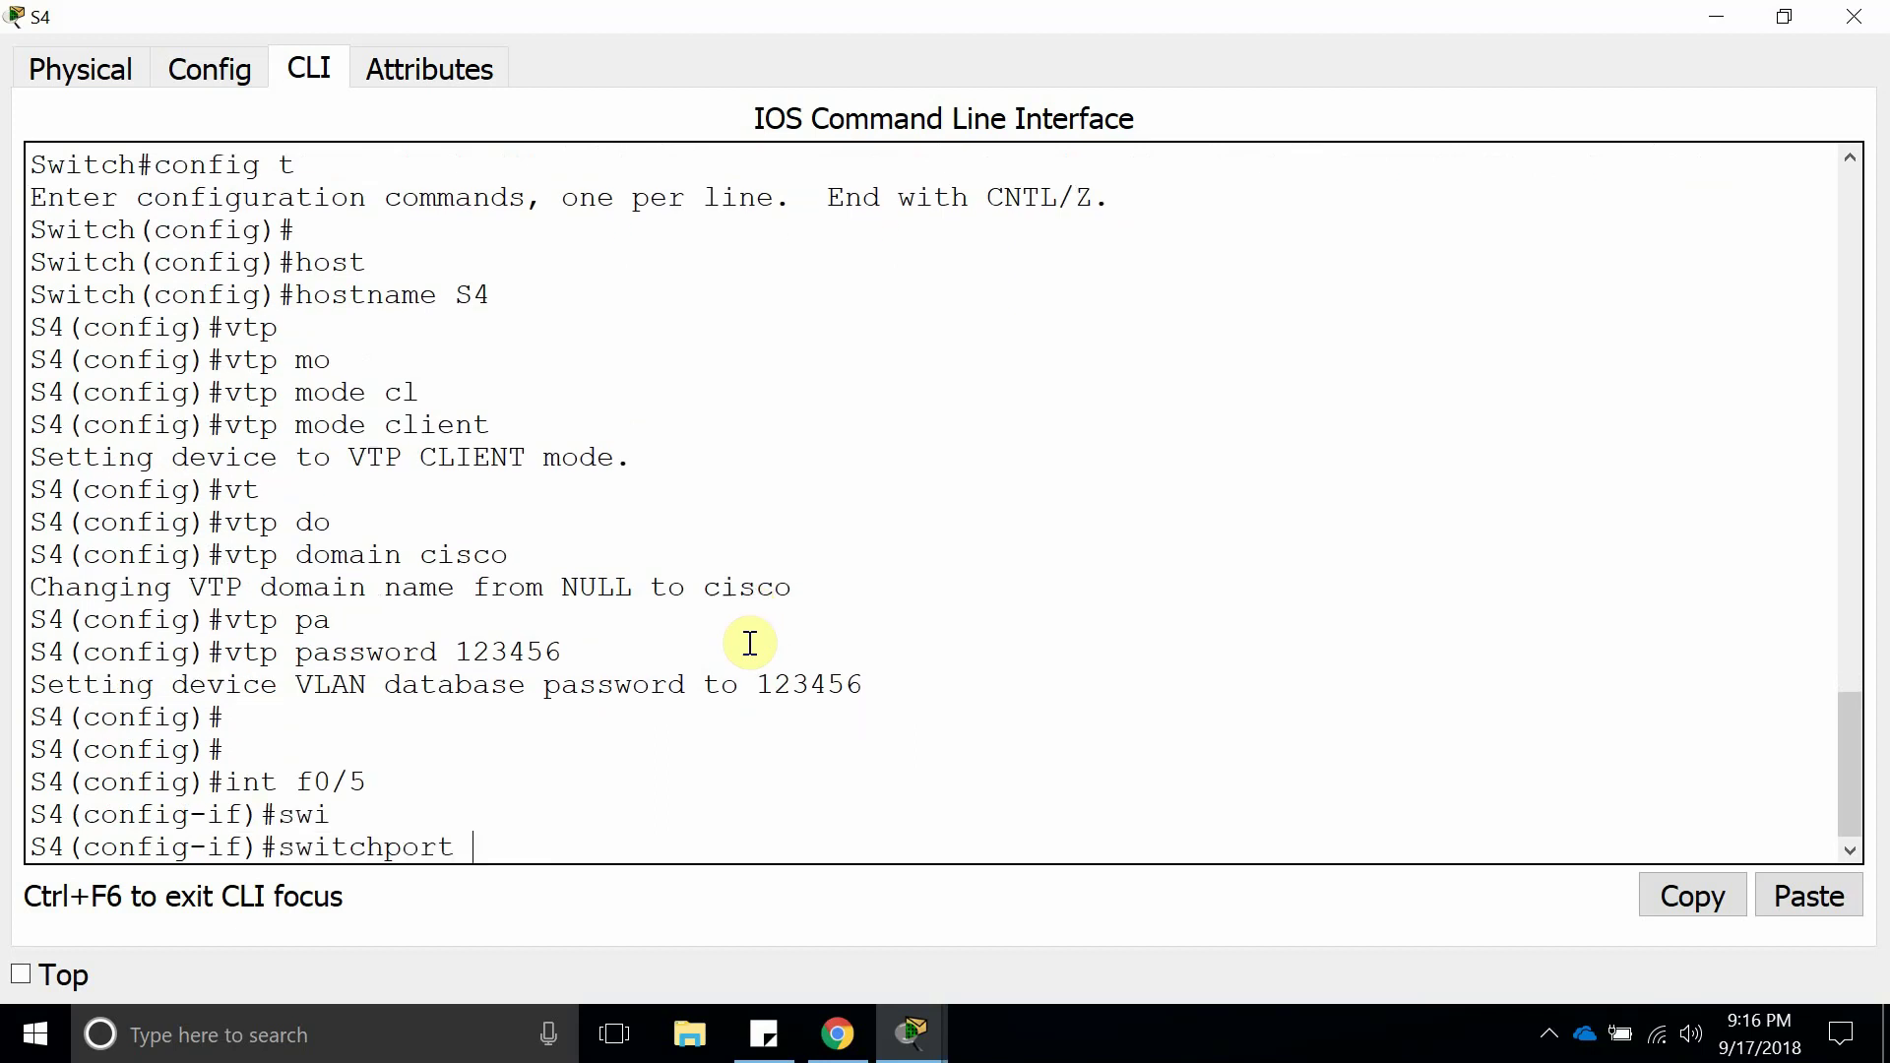
pyautogui.write('mo')
pyautogui.press('Tab')
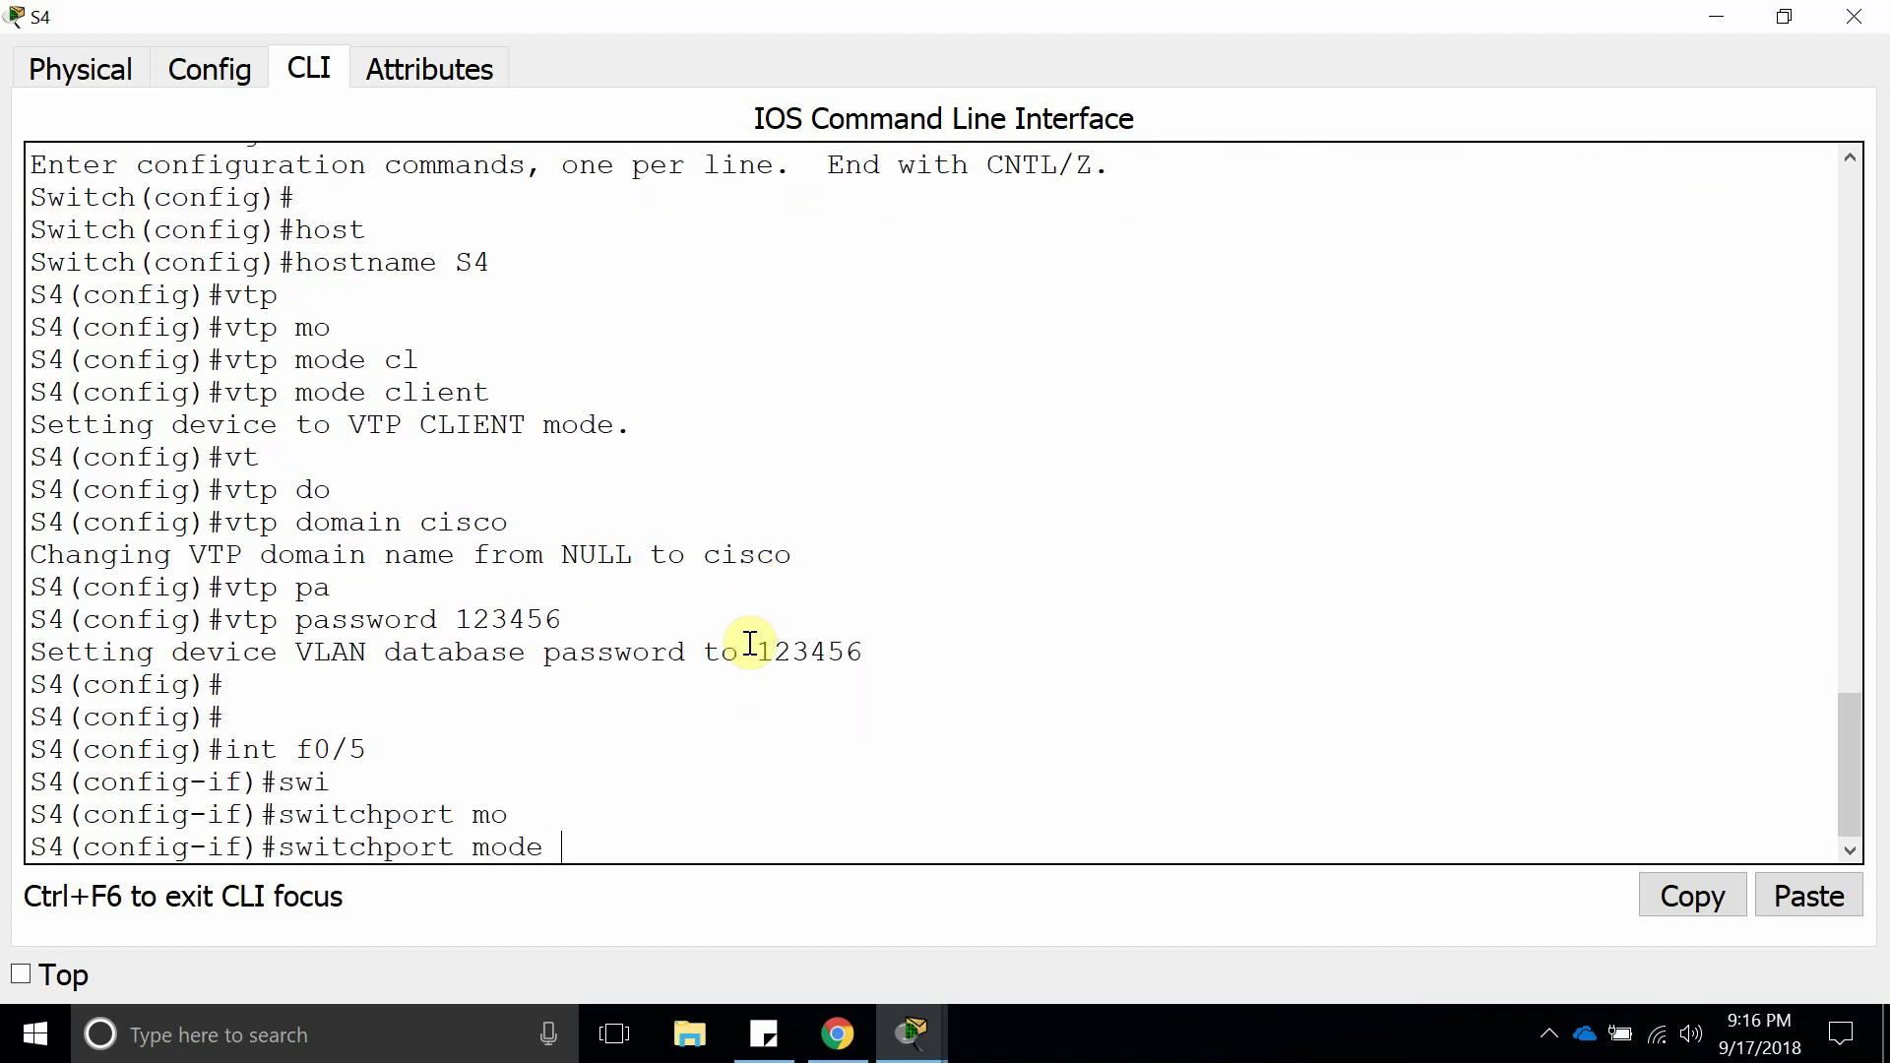
pyautogui.write('tr')
pyautogui.press('Tab')
pyautogui.press('Return')
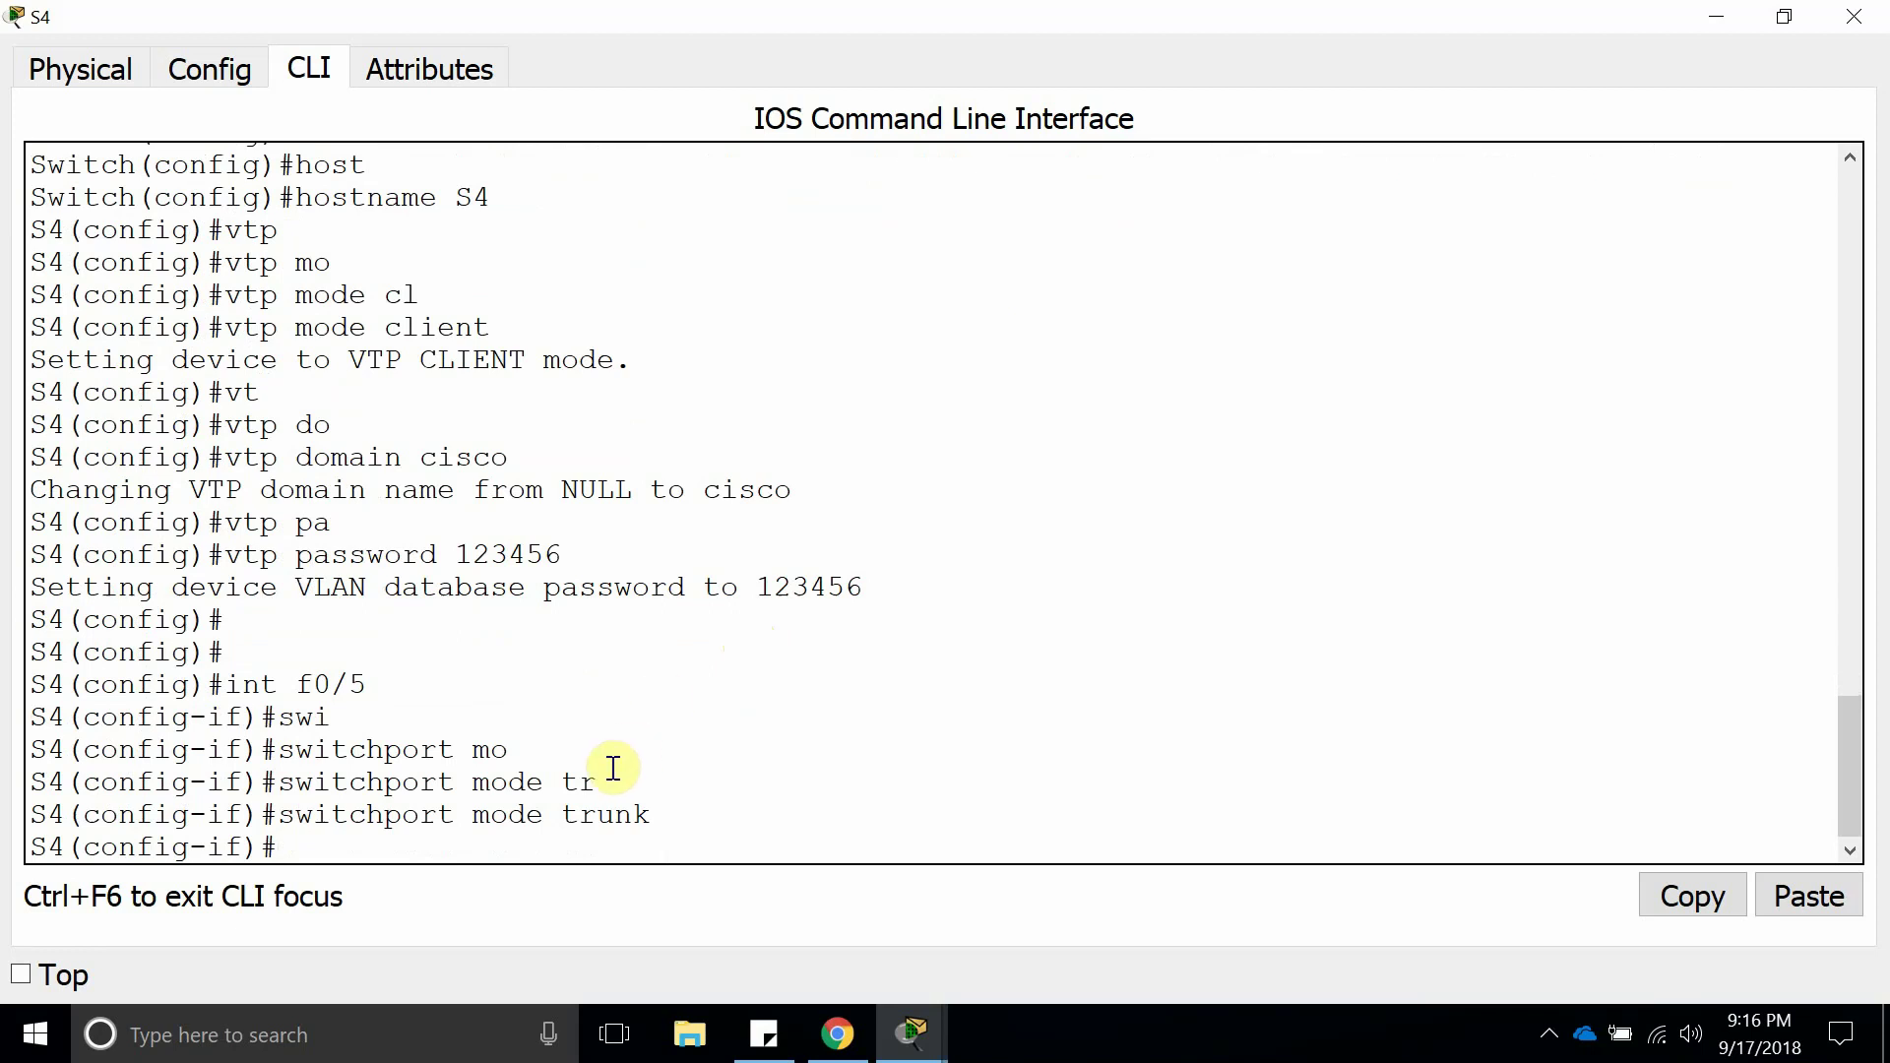
# Highlight the word trunk and the full switchport mode trunk command in the output.
pyautogui.doubleClick(604, 817)
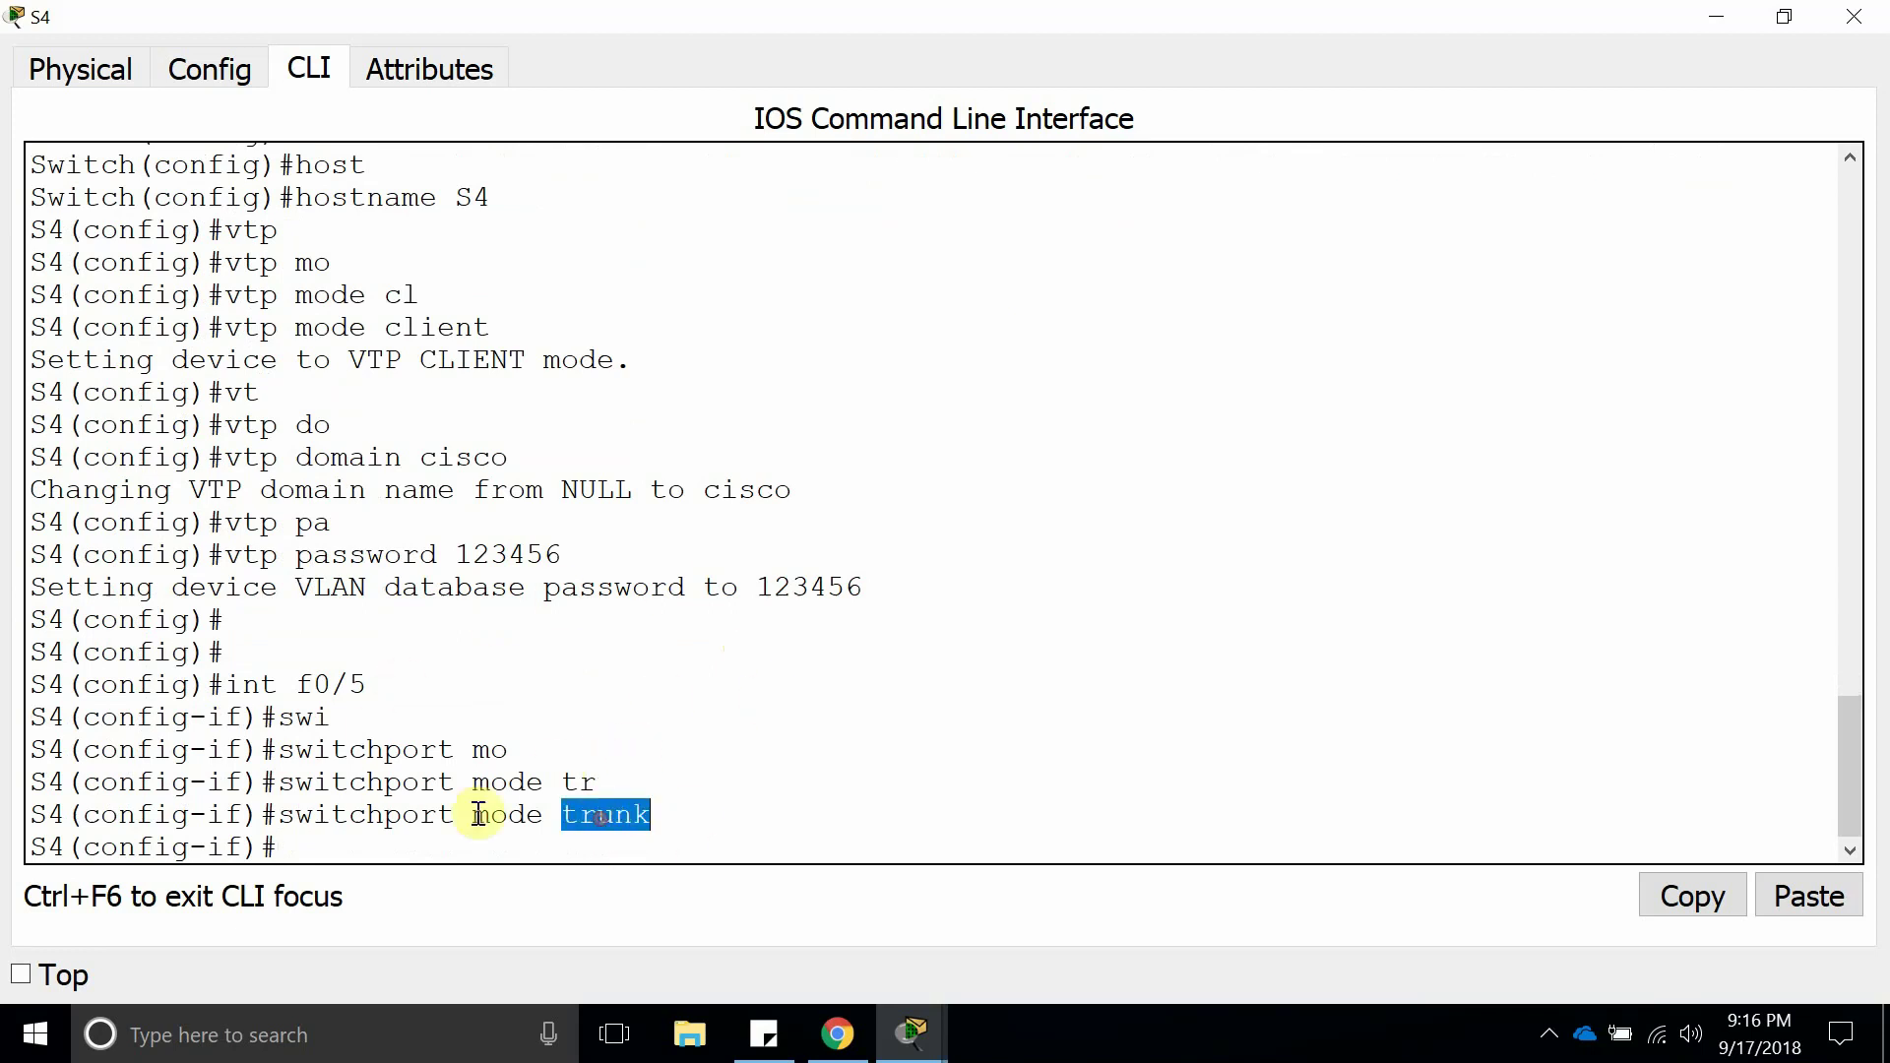
pyautogui.doubleClick(252, 262)
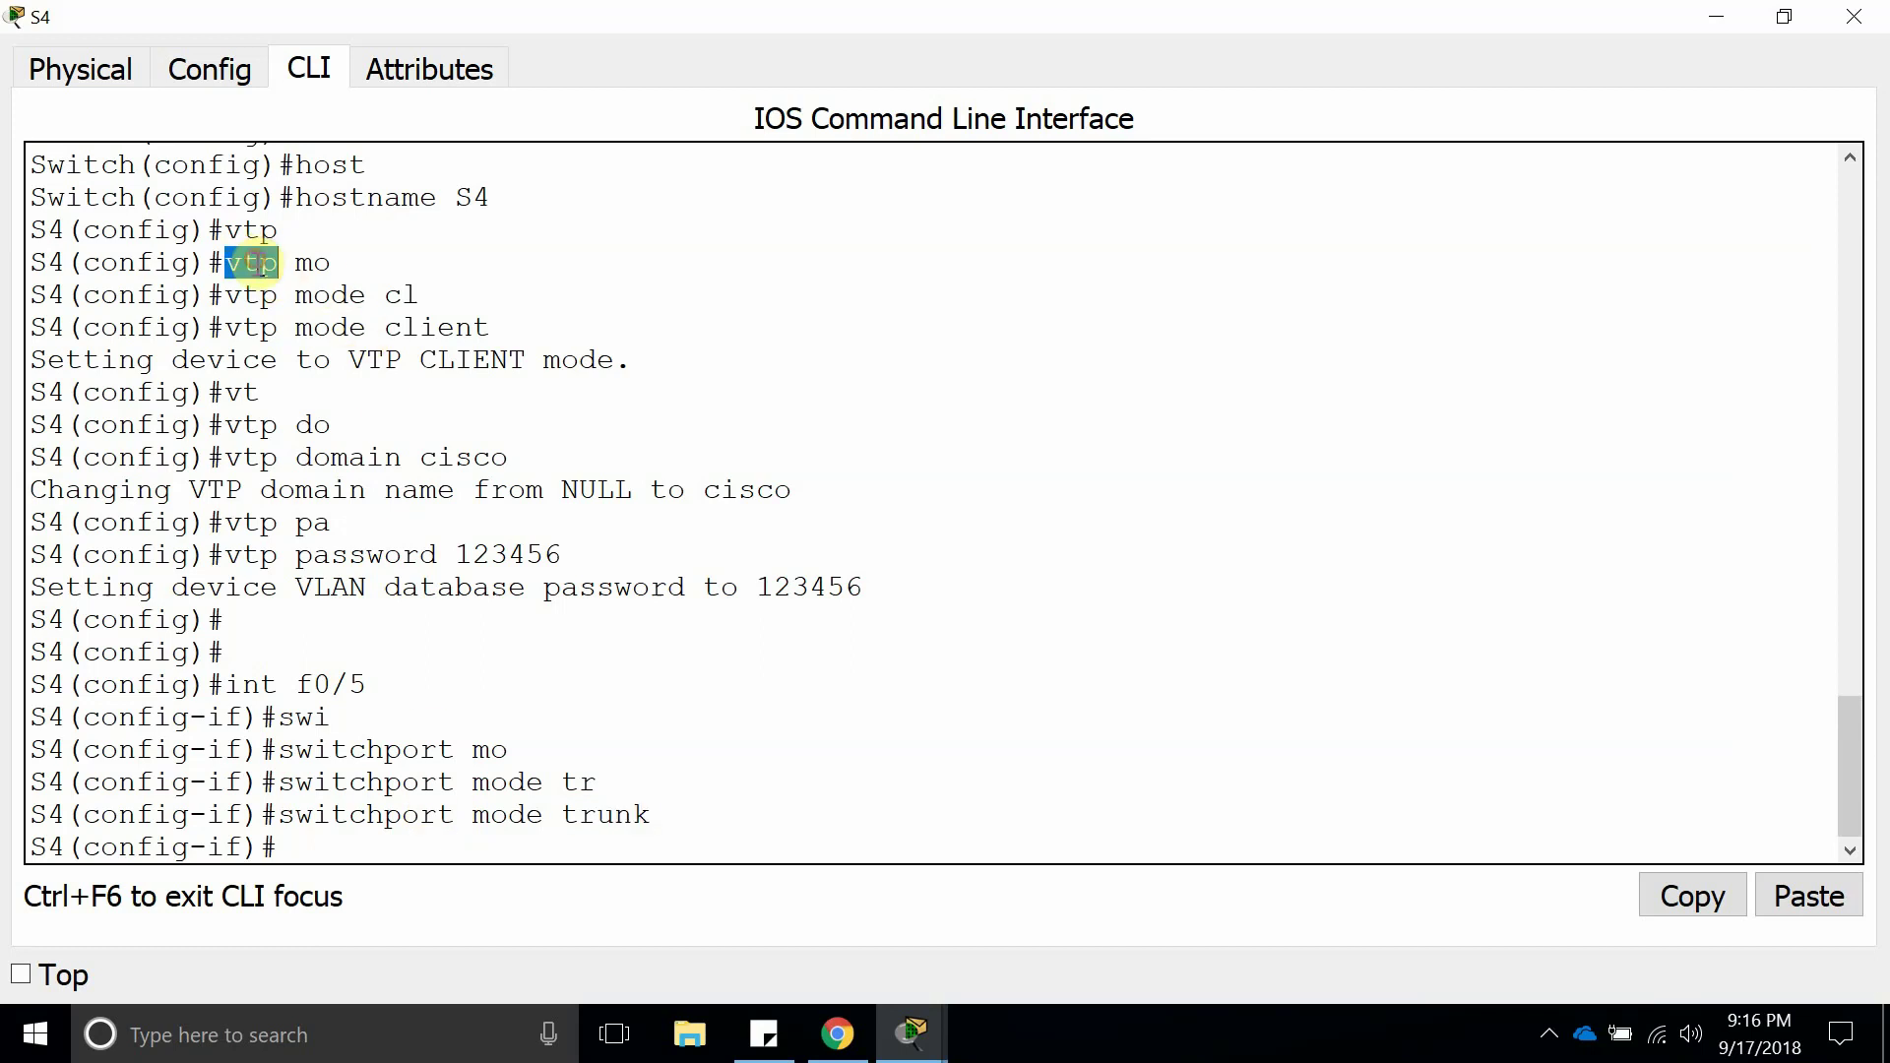
pyautogui.doubleClick(591, 815)
pyautogui.click(697, 817)
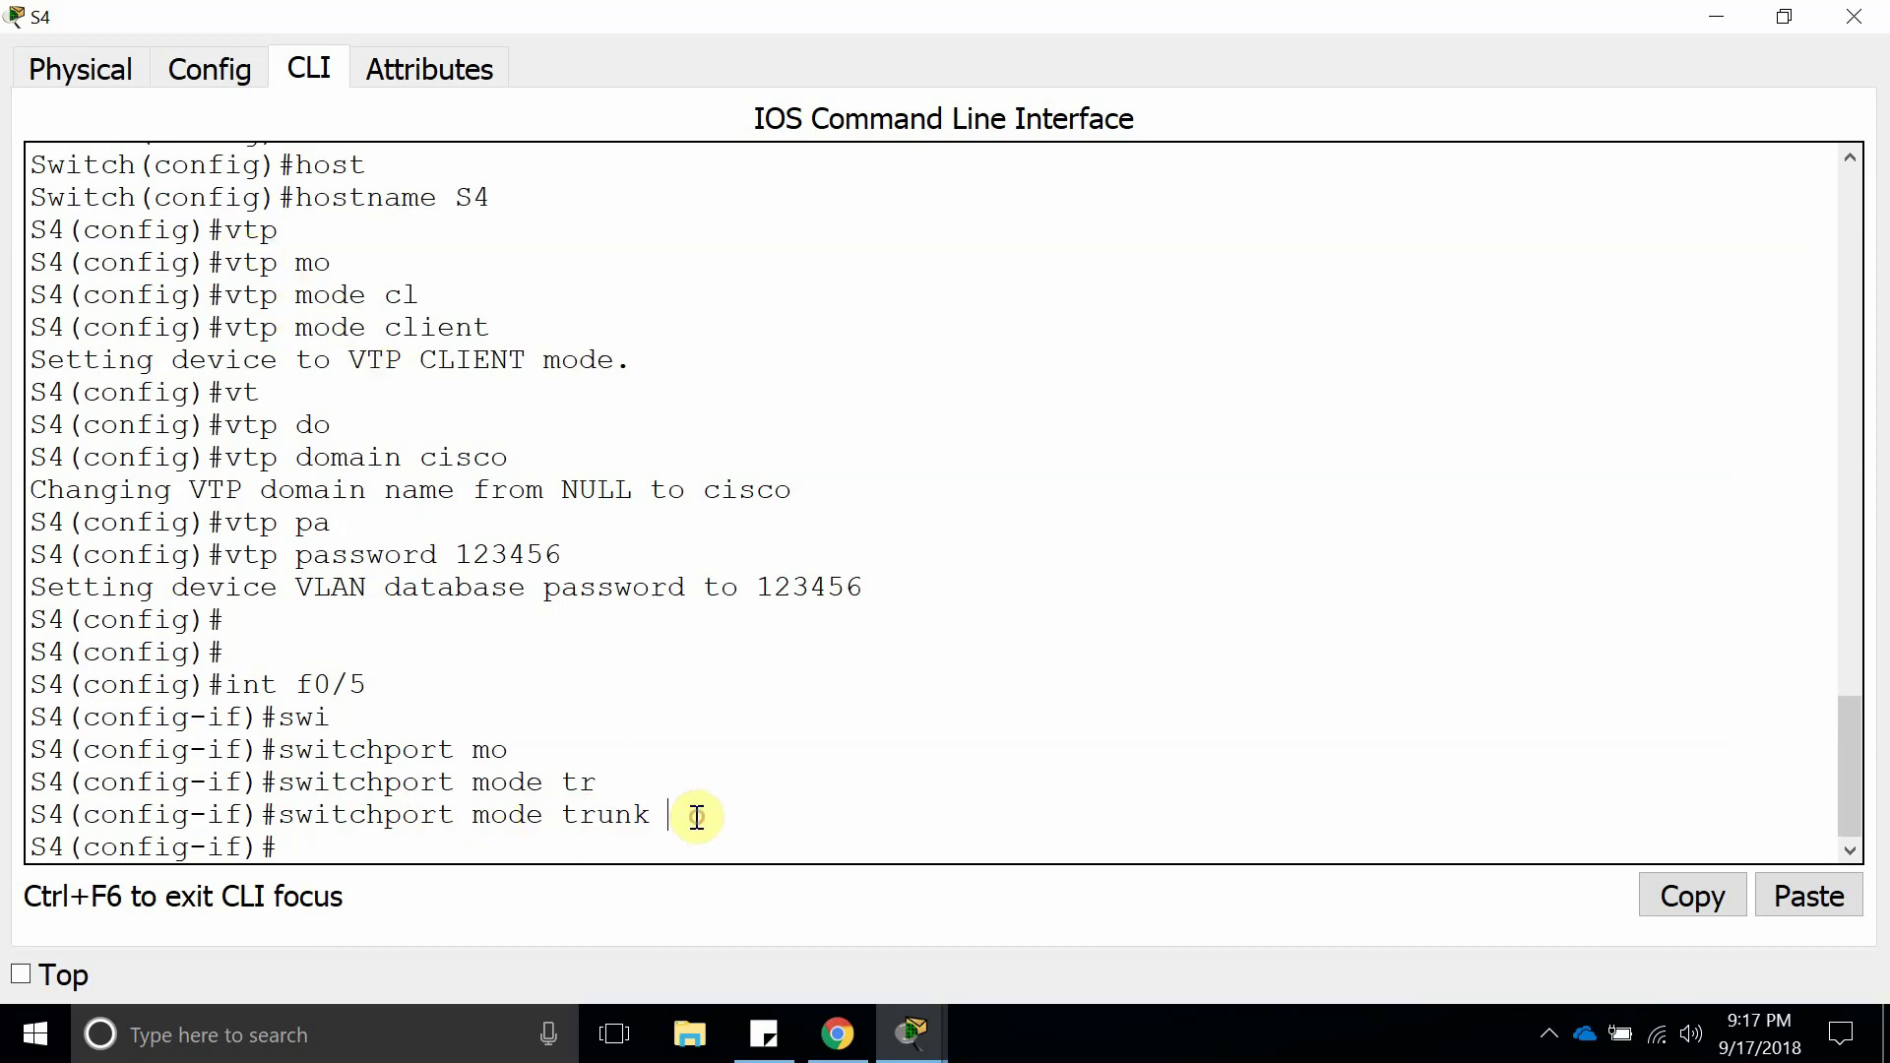
pyautogui.moveTo(279, 815); pyautogui.dragTo(646, 815)
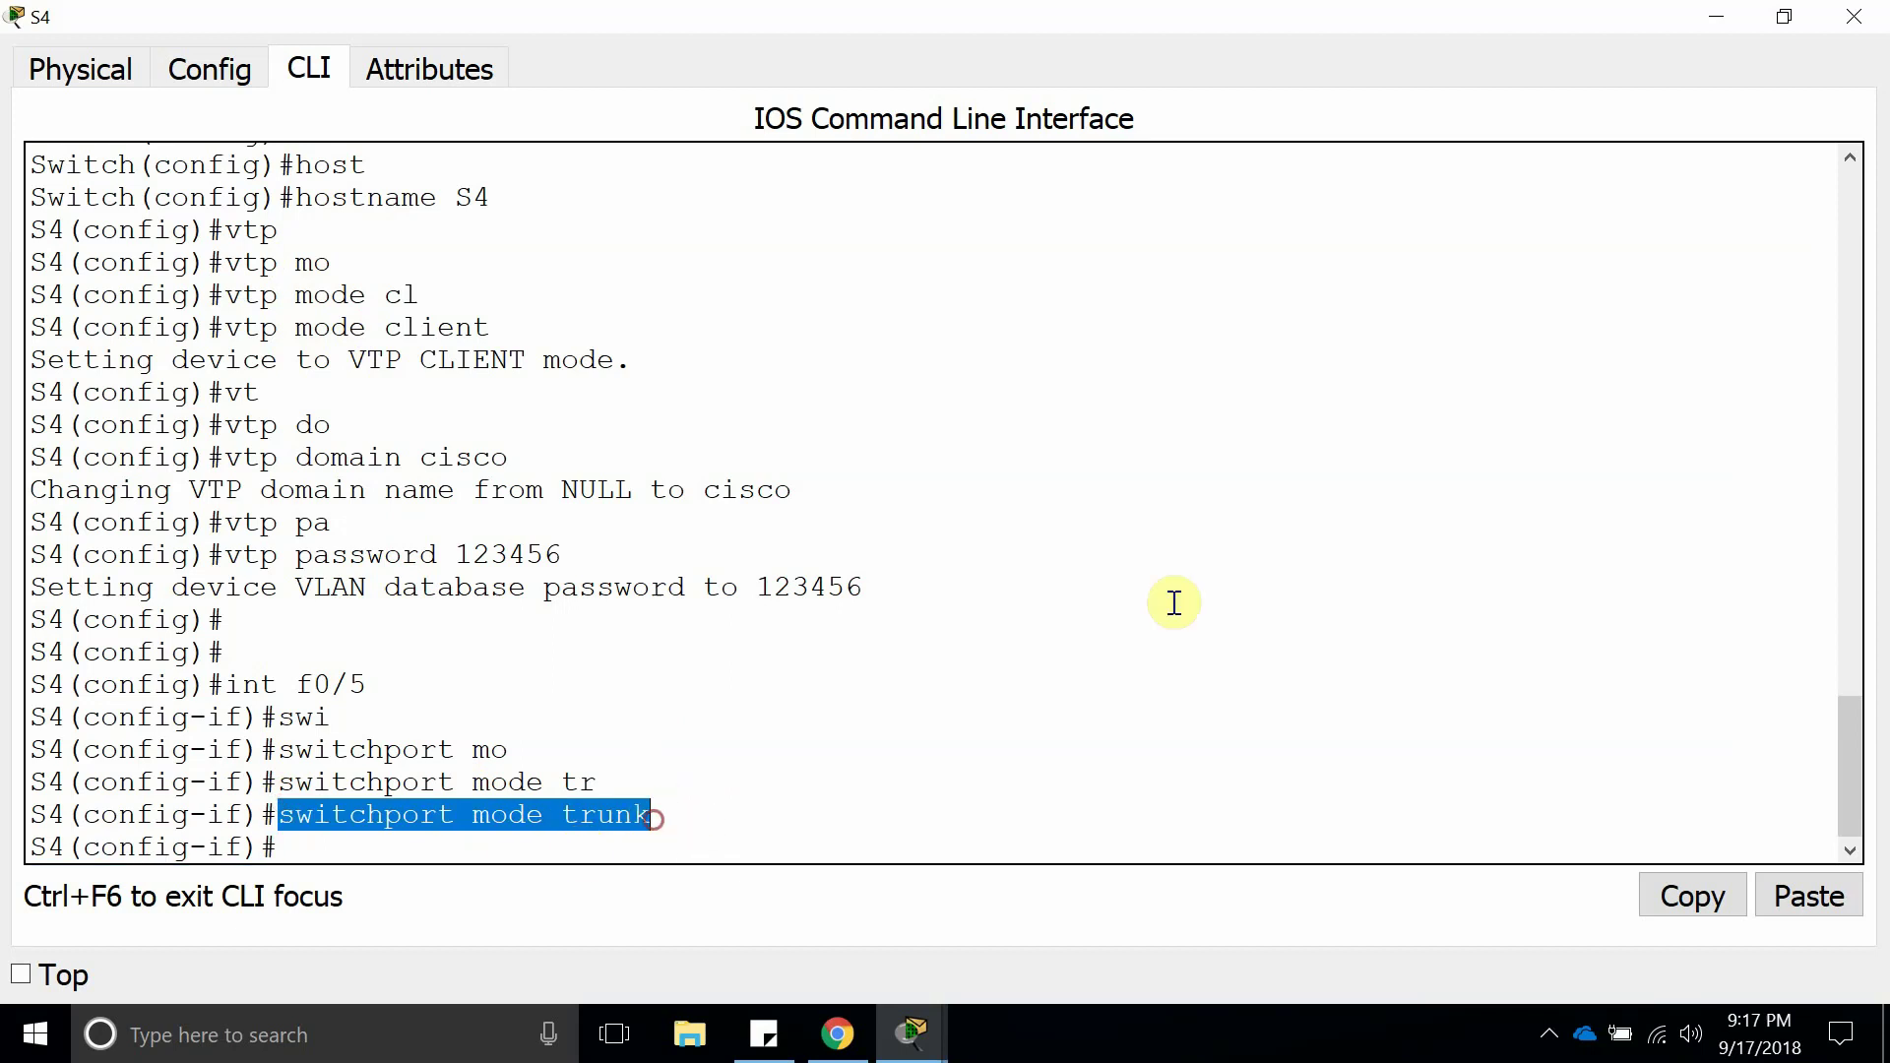
# Restore S4's CLI window, highlight its f0/5 interface, and close it to view the topology.
pyautogui.click(1856, 13)
pyautogui.click(1485, 262)
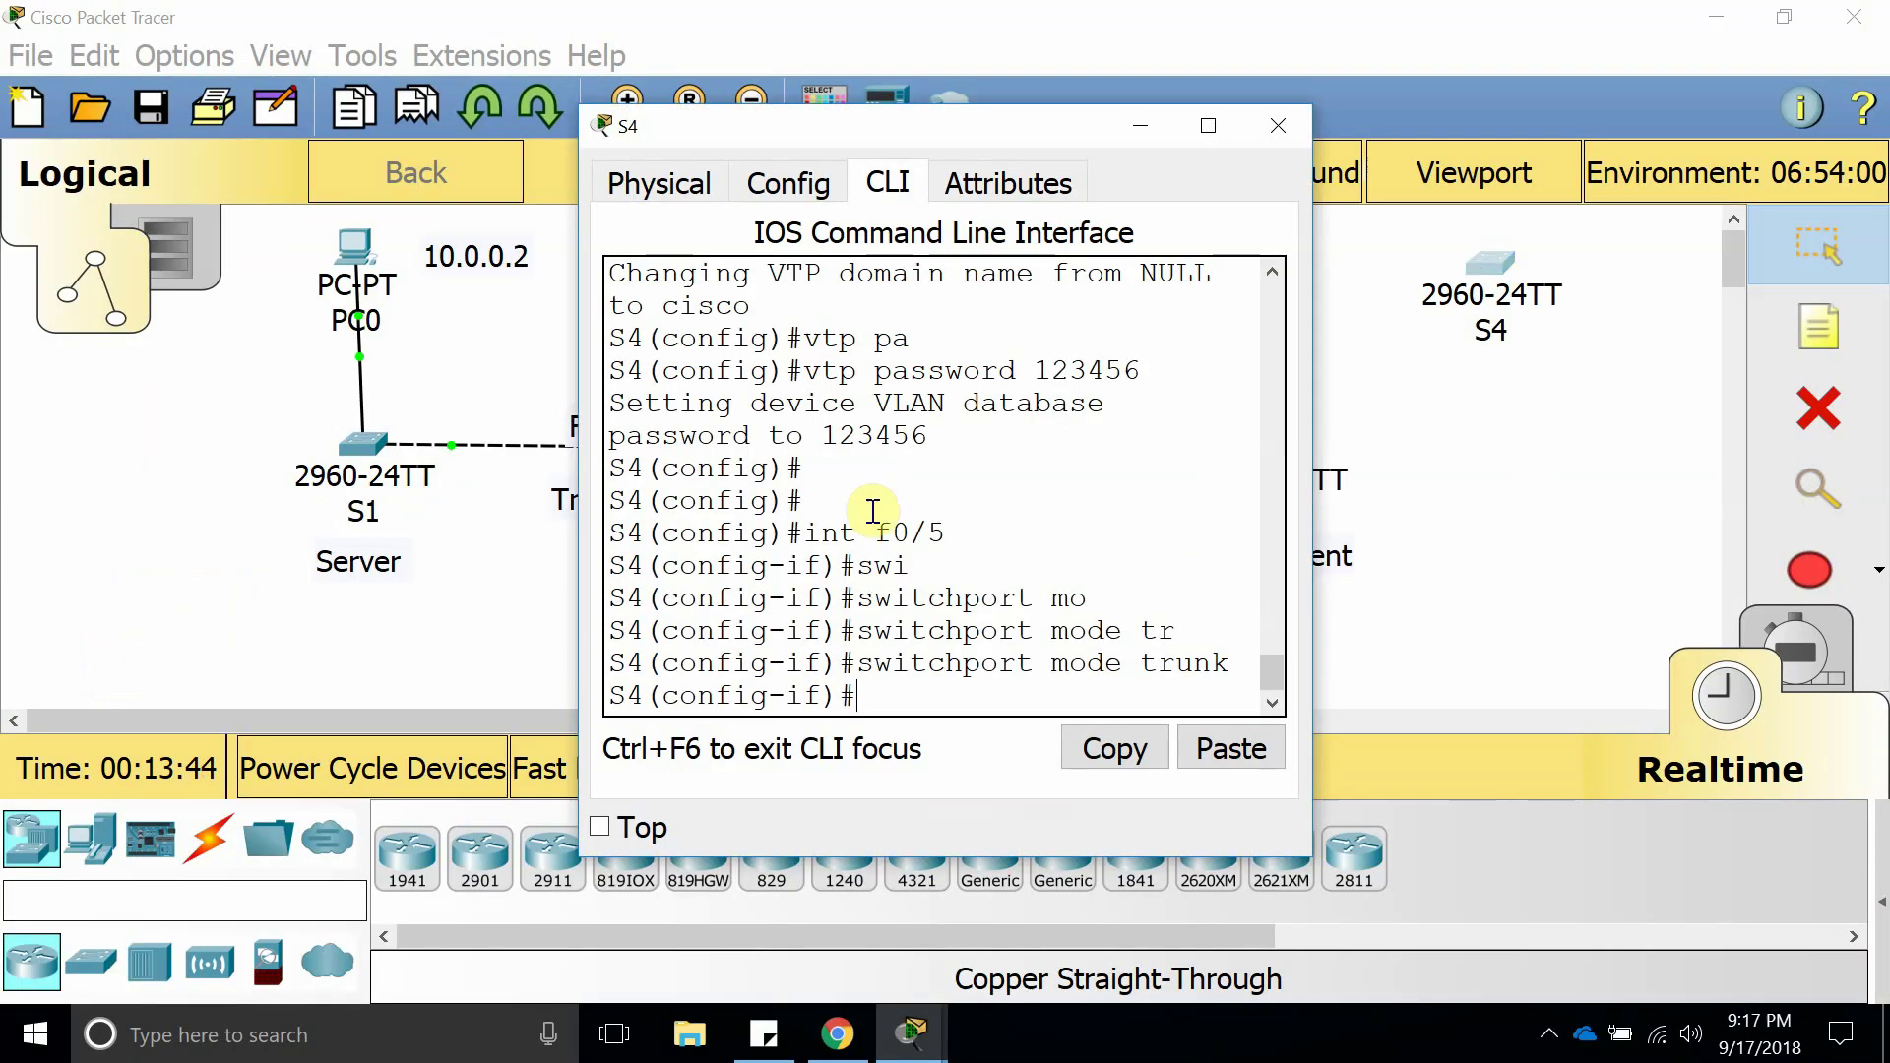
pyautogui.moveTo(943, 536); pyautogui.dragTo(874, 536)
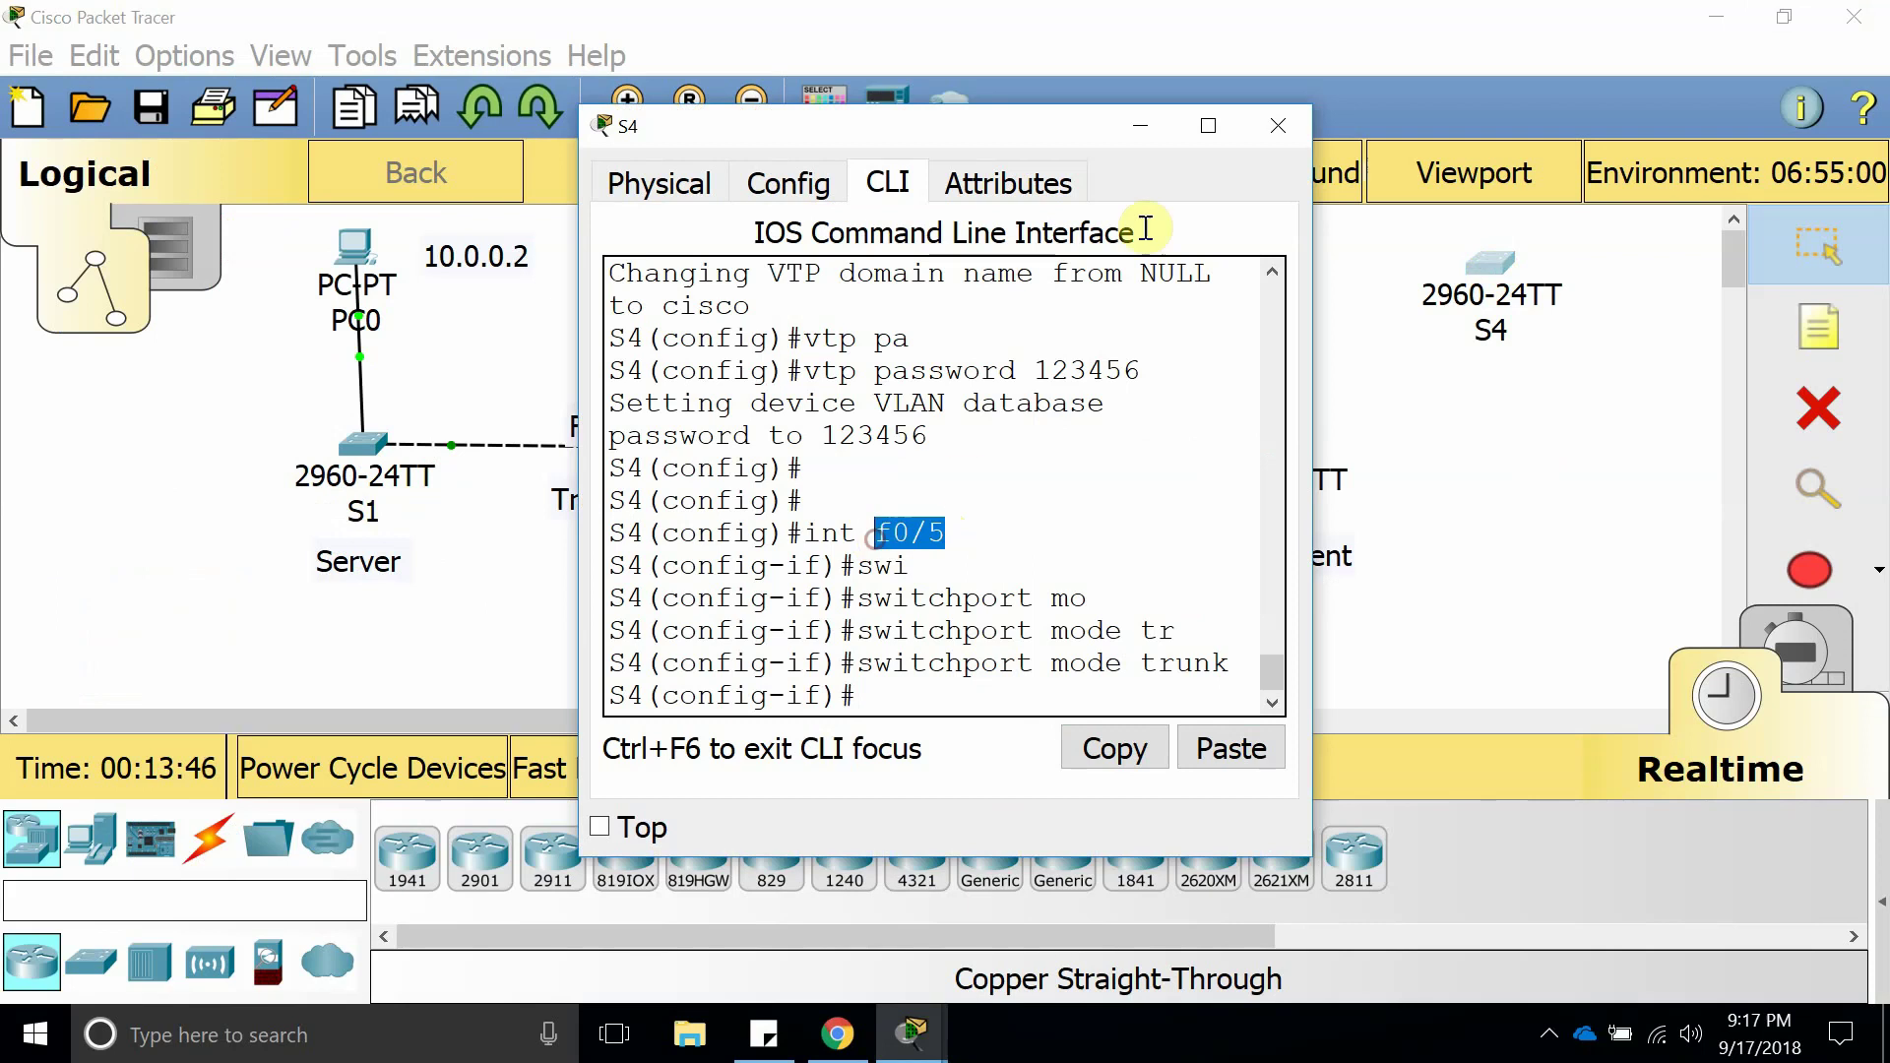
pyautogui.click(1264, 133)
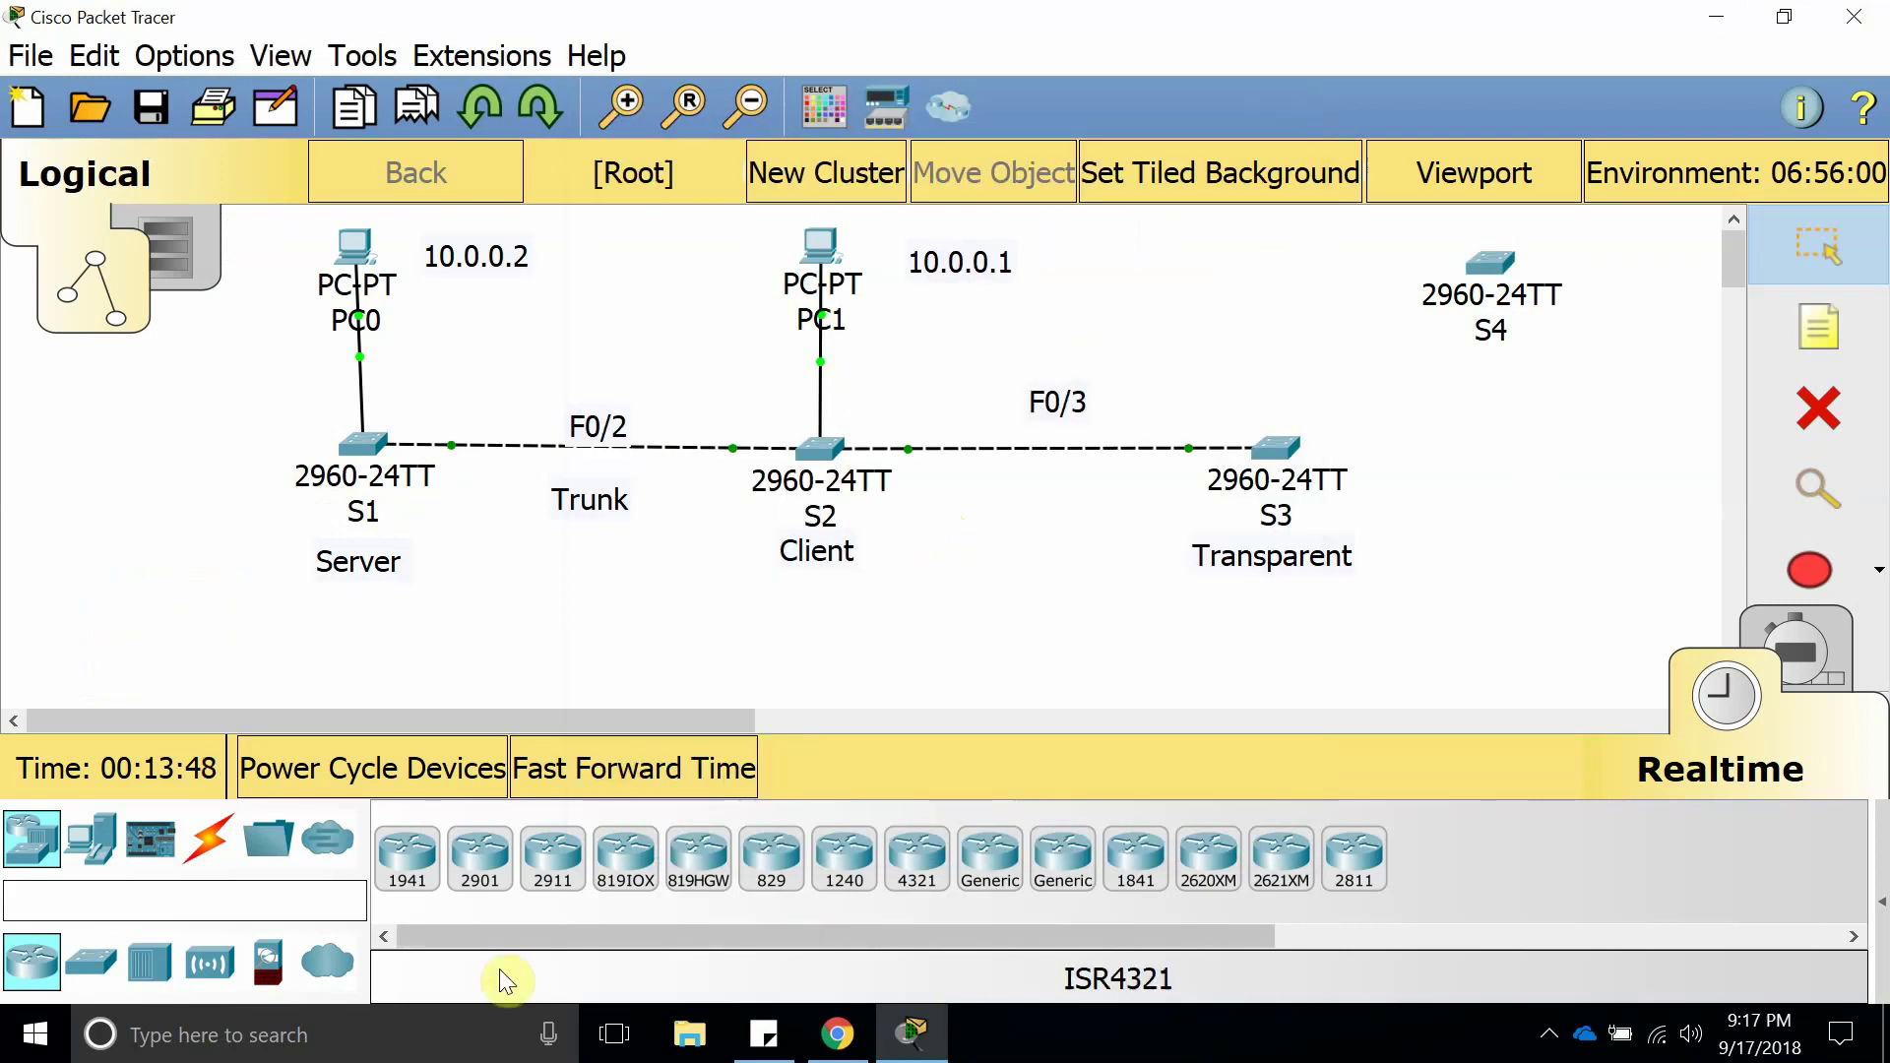
# Cable S3 FastEthernet0/5 to S4 FastEthernet0/5 with a copper cross-over cable.
pyautogui.click(209, 839)
pyautogui.click(630, 860)
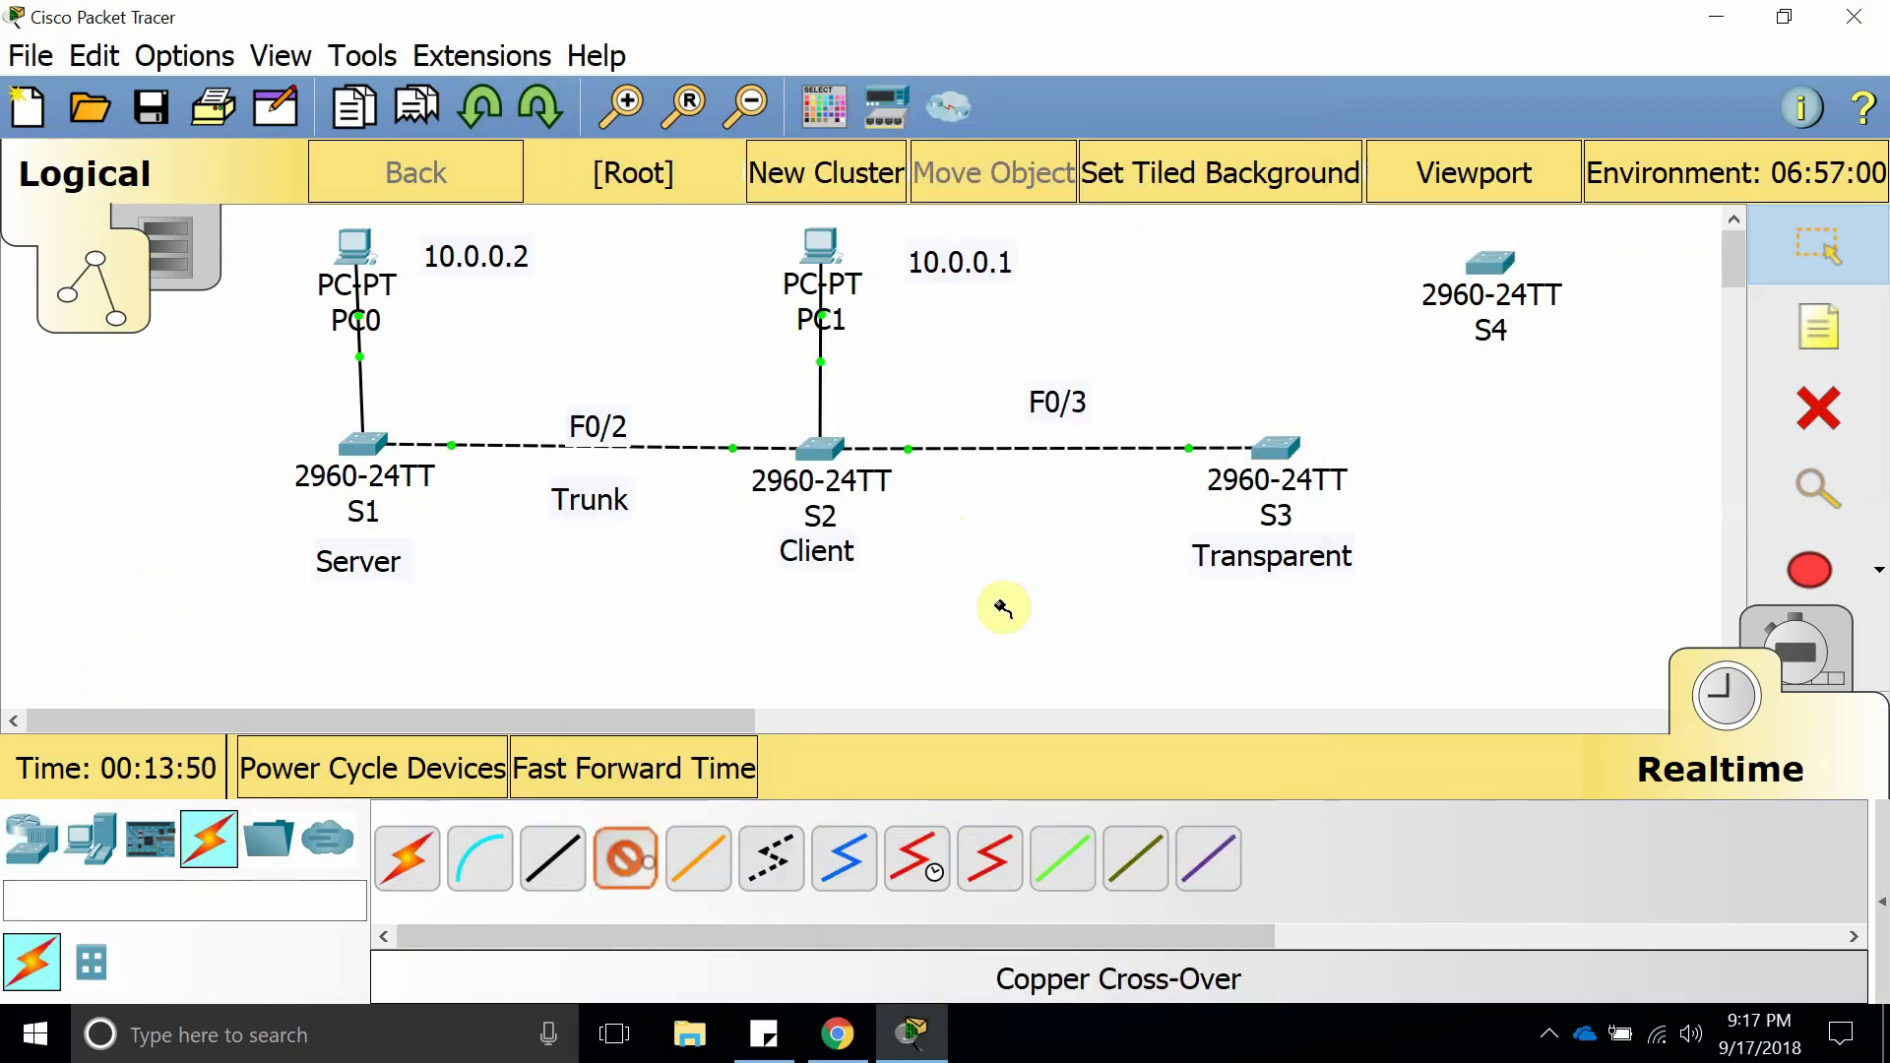
pyautogui.click(1277, 447)
pyautogui.click(1447, 185)
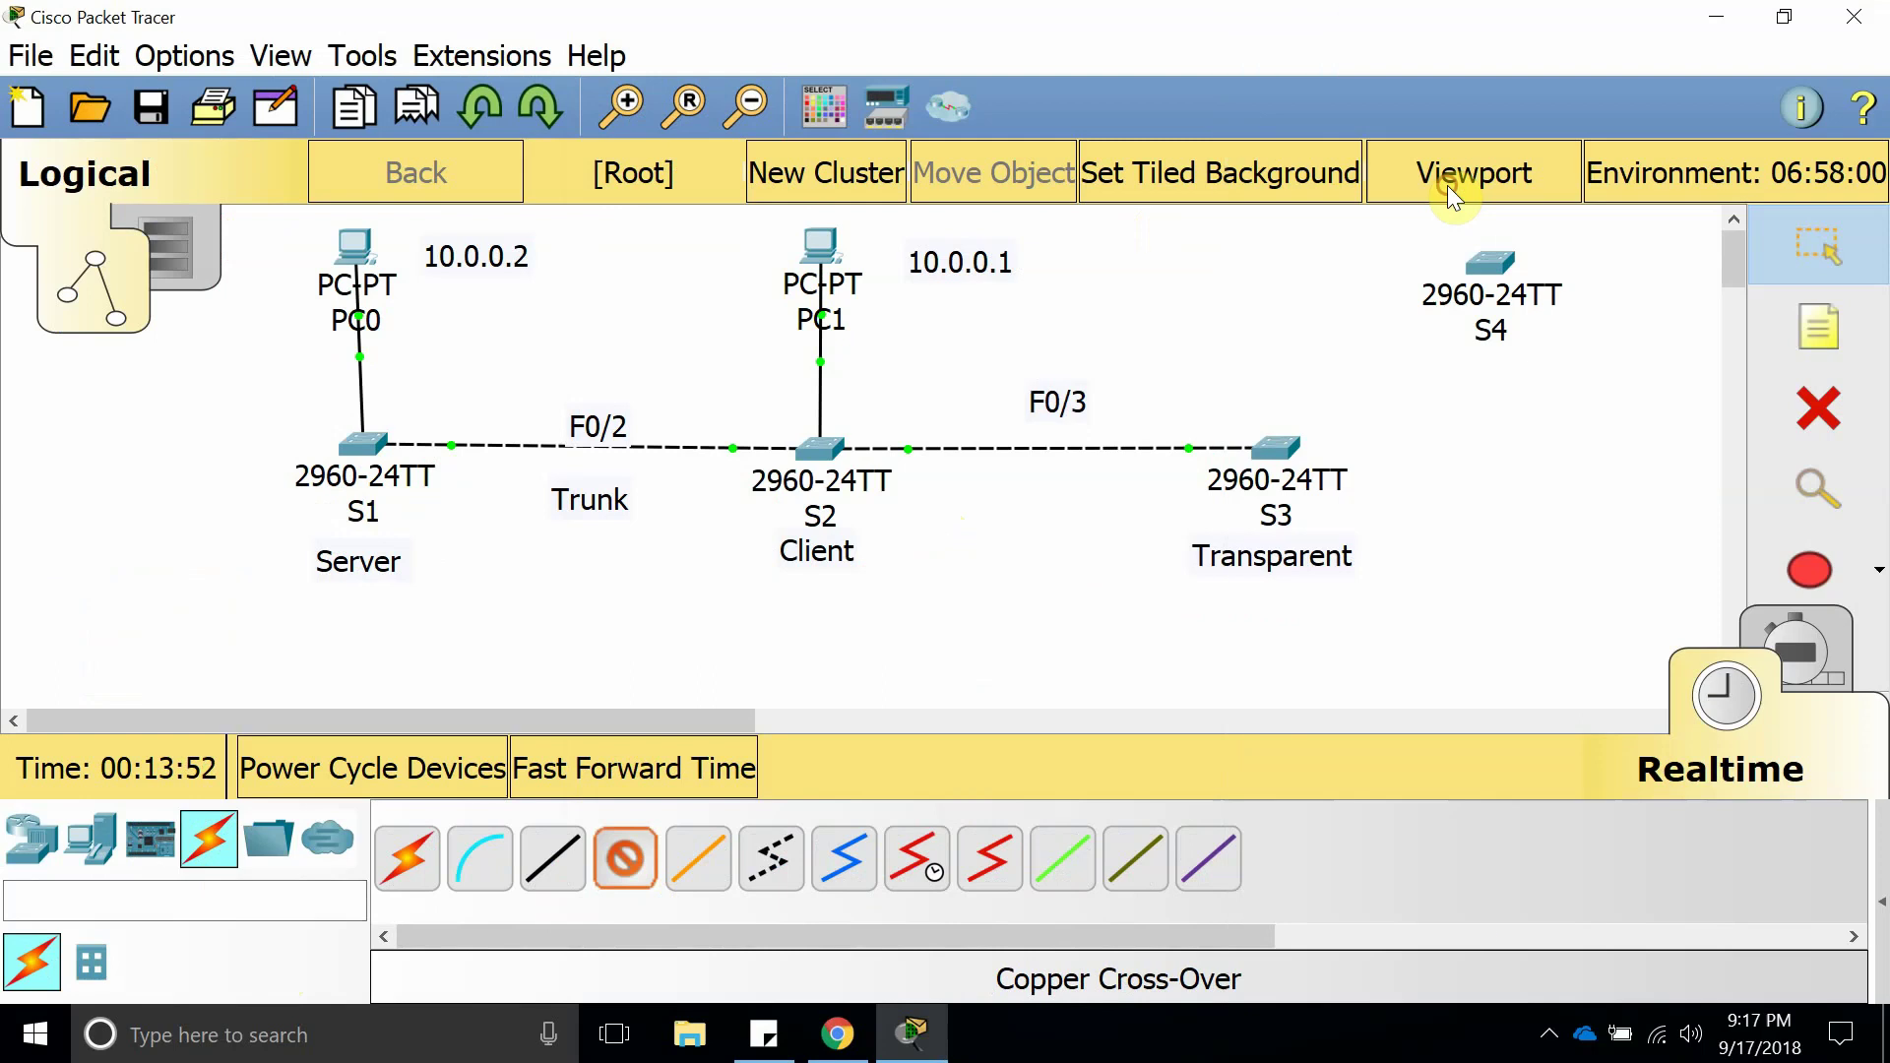
pyautogui.click(1491, 262)
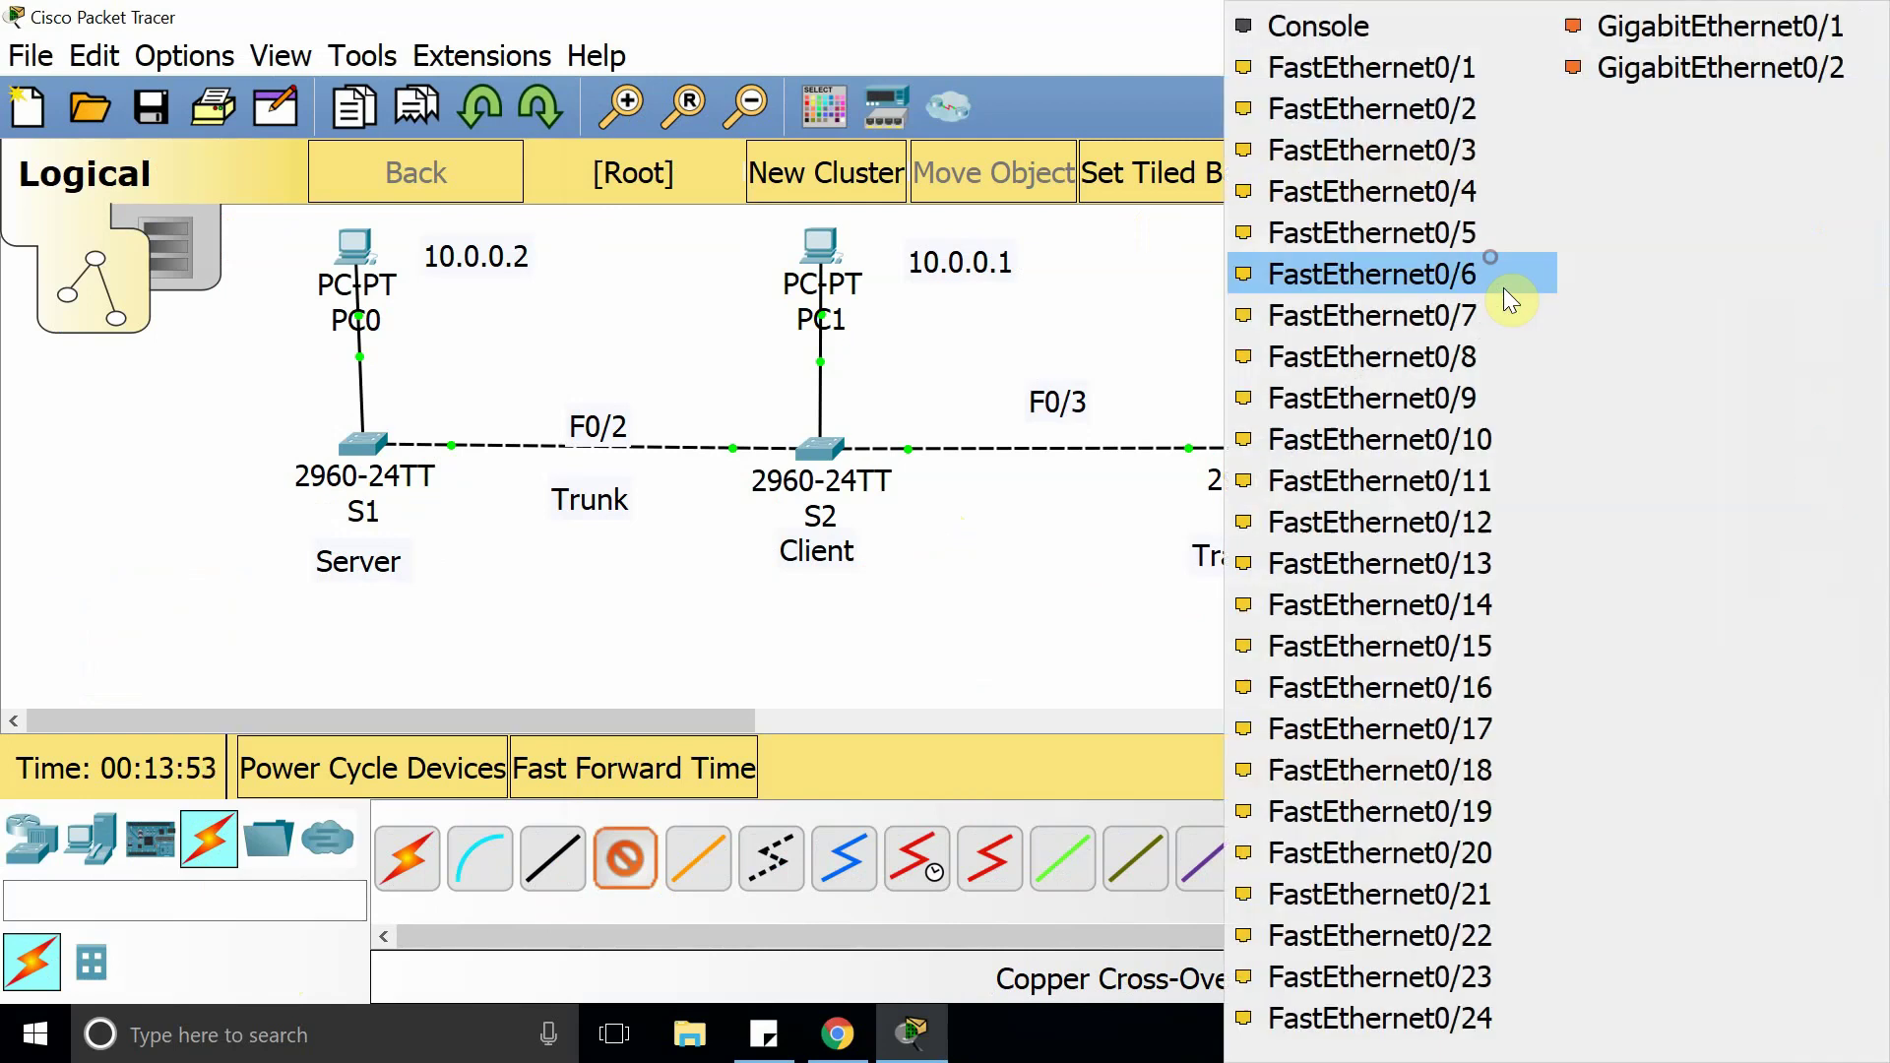
pyautogui.click(1443, 240)
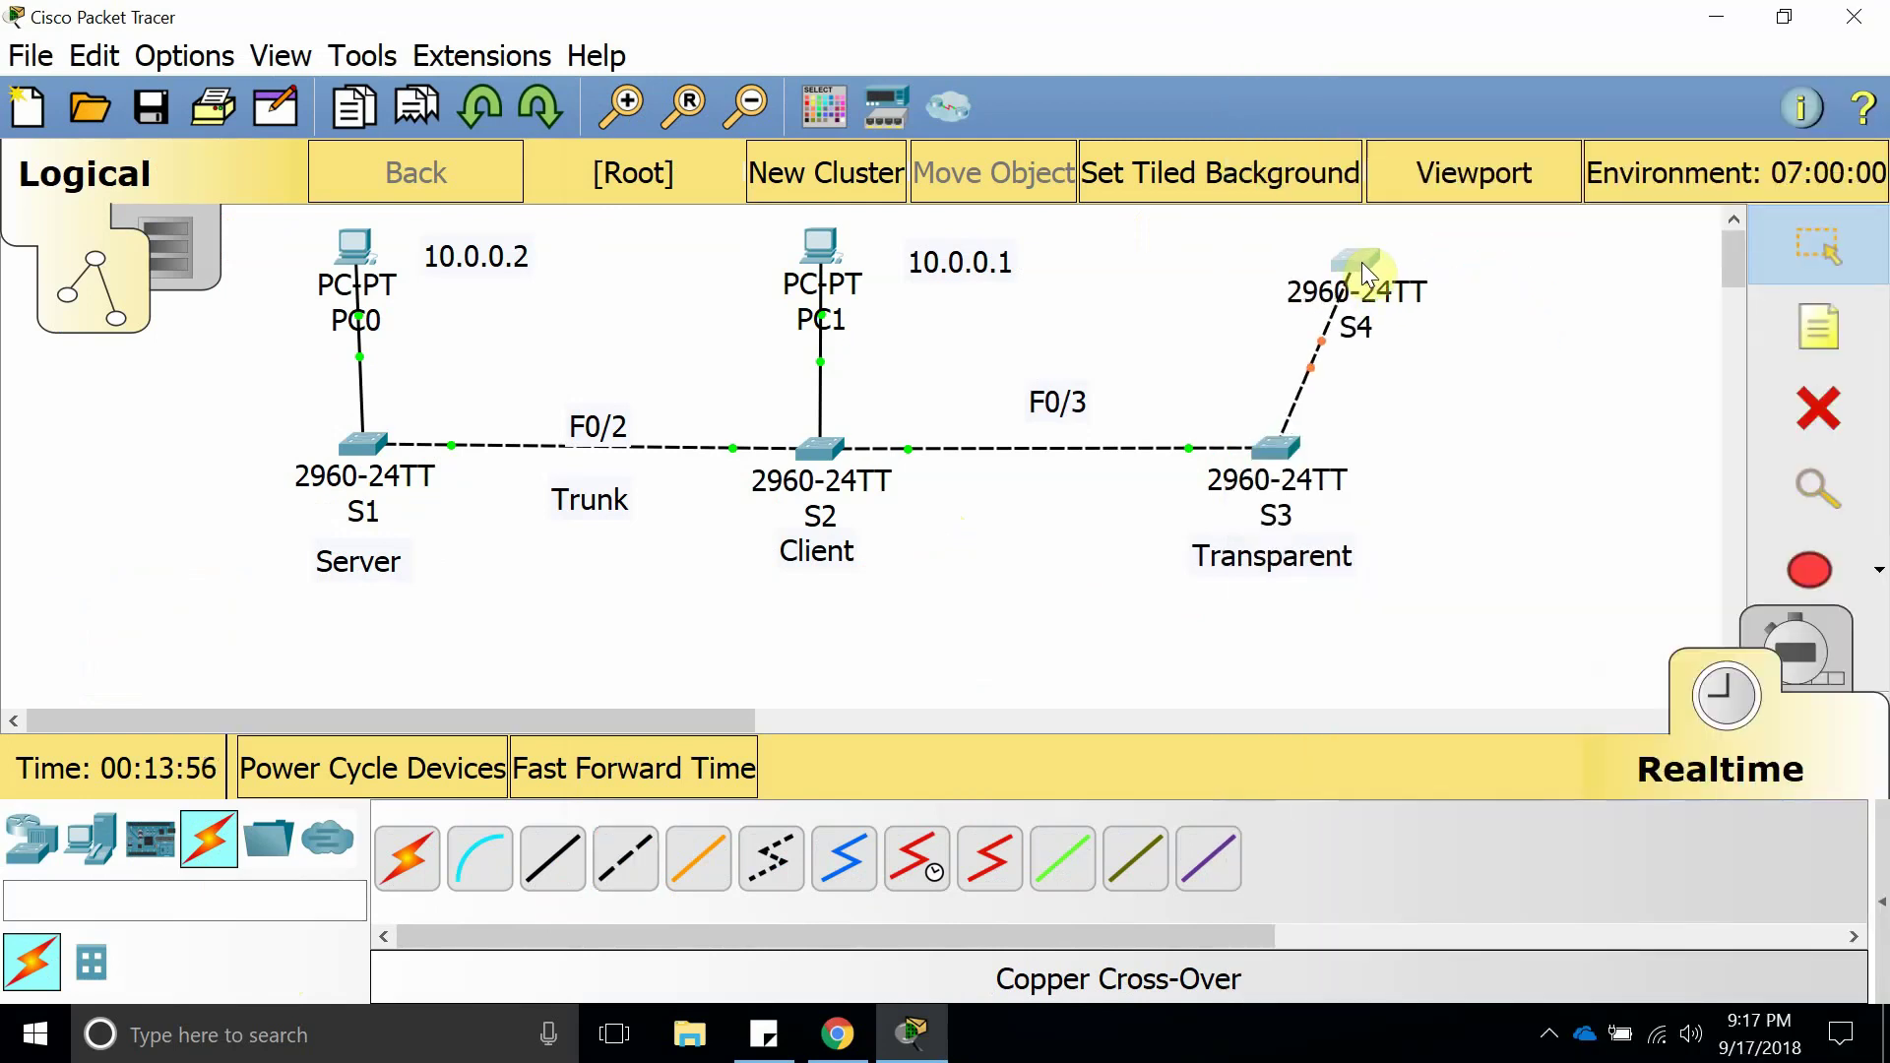
# Reposition switch S4 further right on the canvas.
pyautogui.moveTo(1362, 262); pyautogui.dragTo(1522, 280)
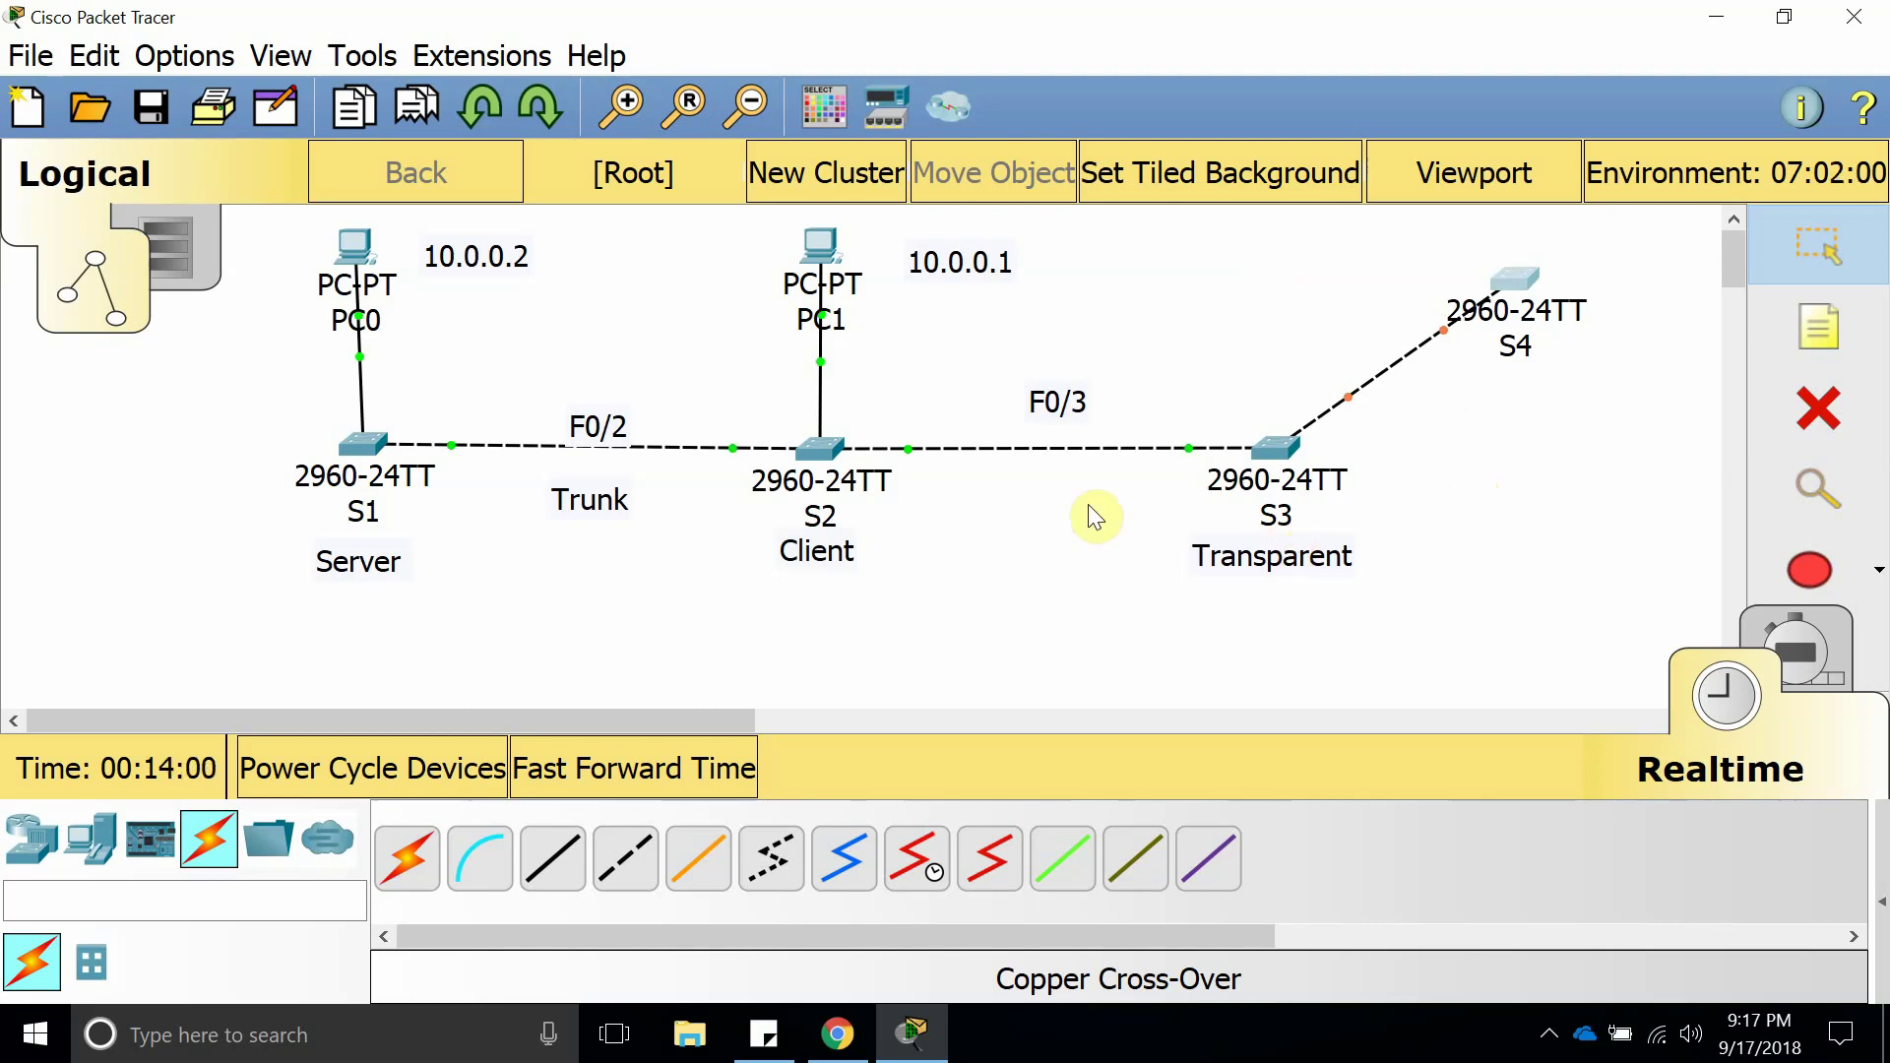
pyautogui.click(1553, 1035)
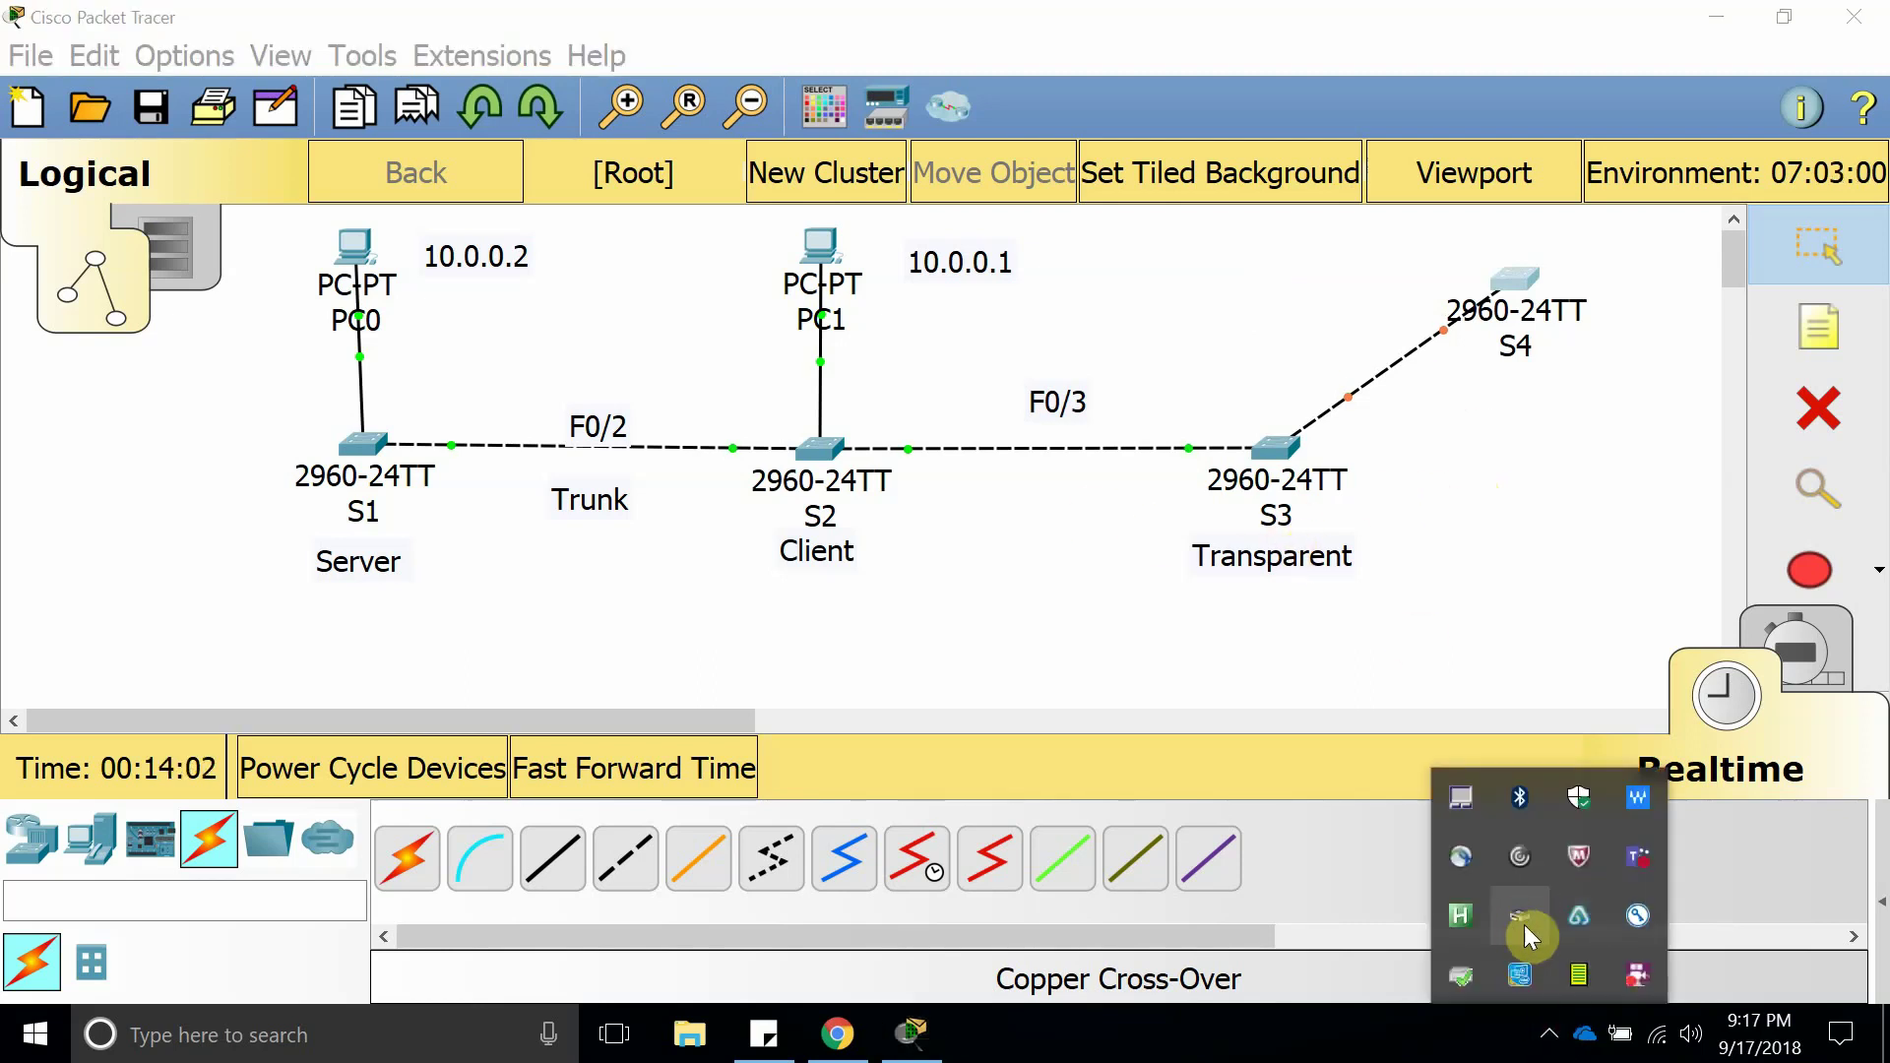
pyautogui.rightClick(1612, 976)
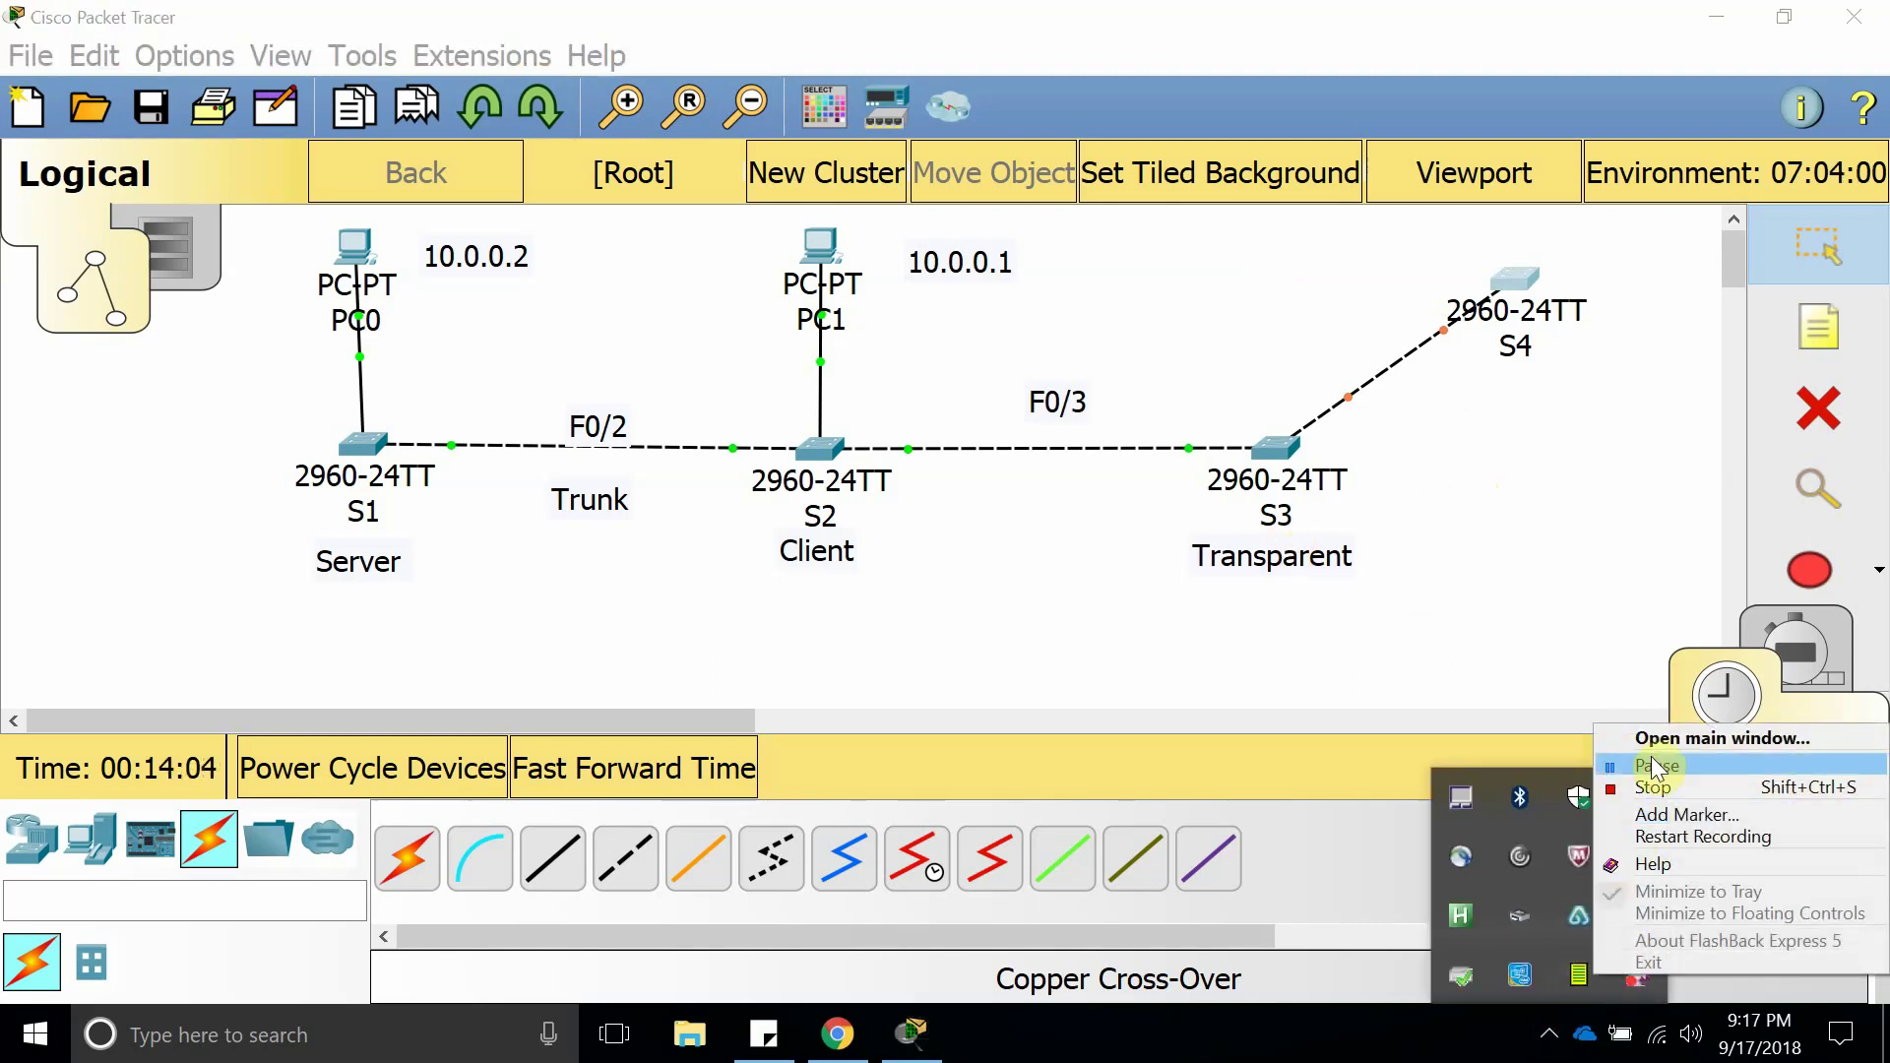
pyautogui.click(1650, 754)
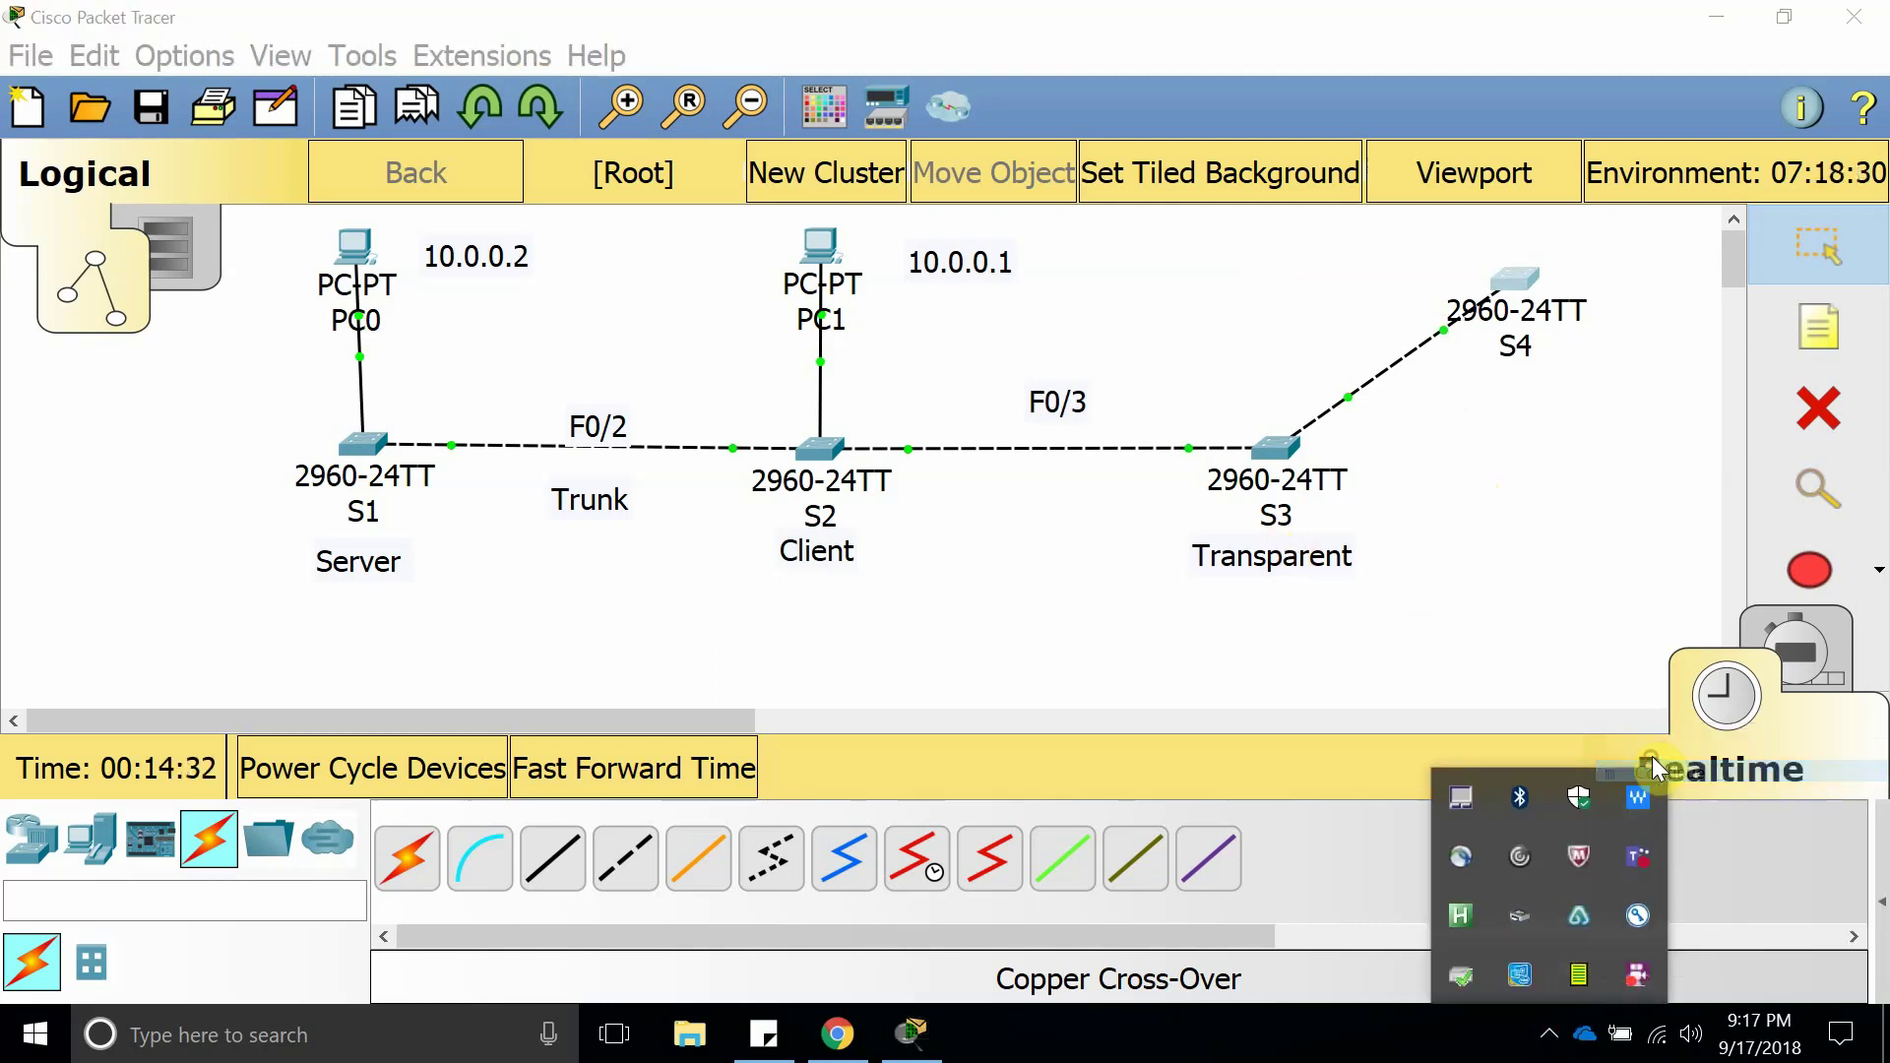
pyautogui.moveTo(1513, 281)
pyautogui.mouseDown()
pyautogui.moveTo(1484, 295)
pyautogui.moveTo(1498, 276)
pyautogui.mouseUp()
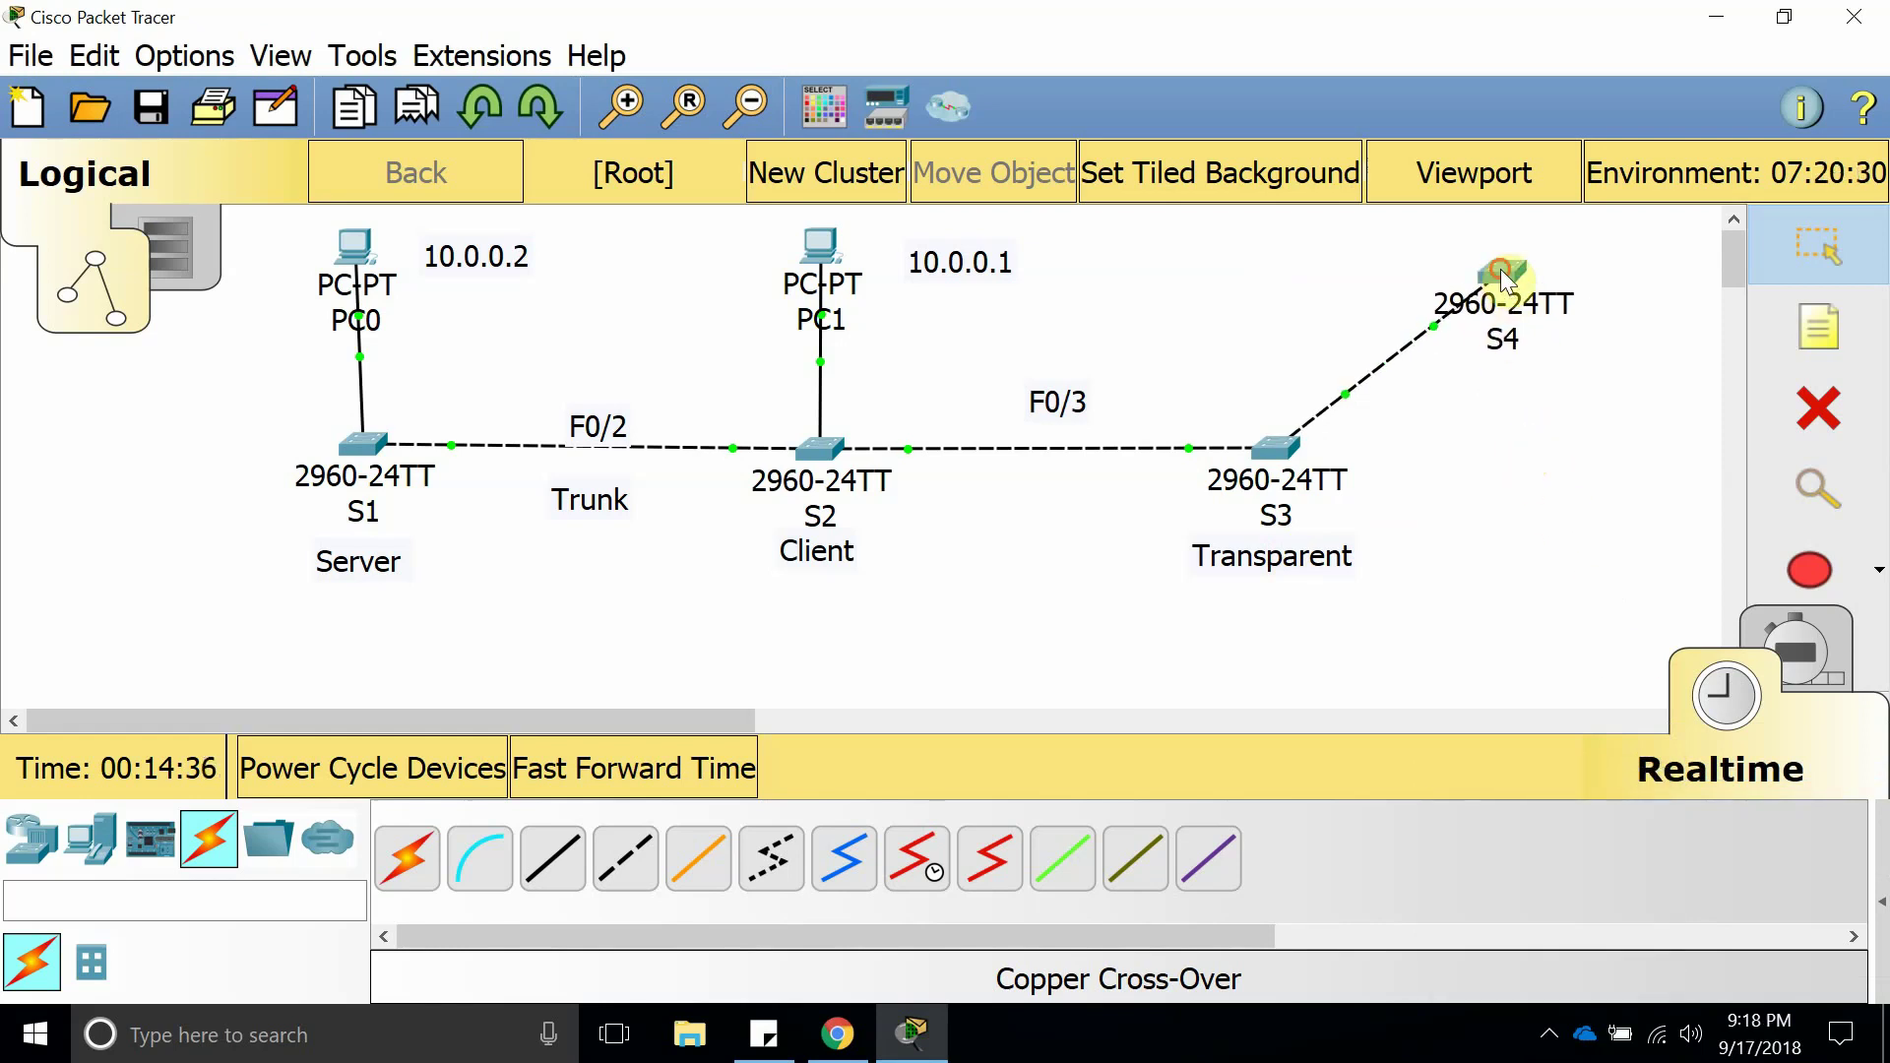
# Open S4's CLI full screen and use end to return to the S4# prompt.
pyautogui.click(1497, 281)
pyautogui.click(1208, 125)
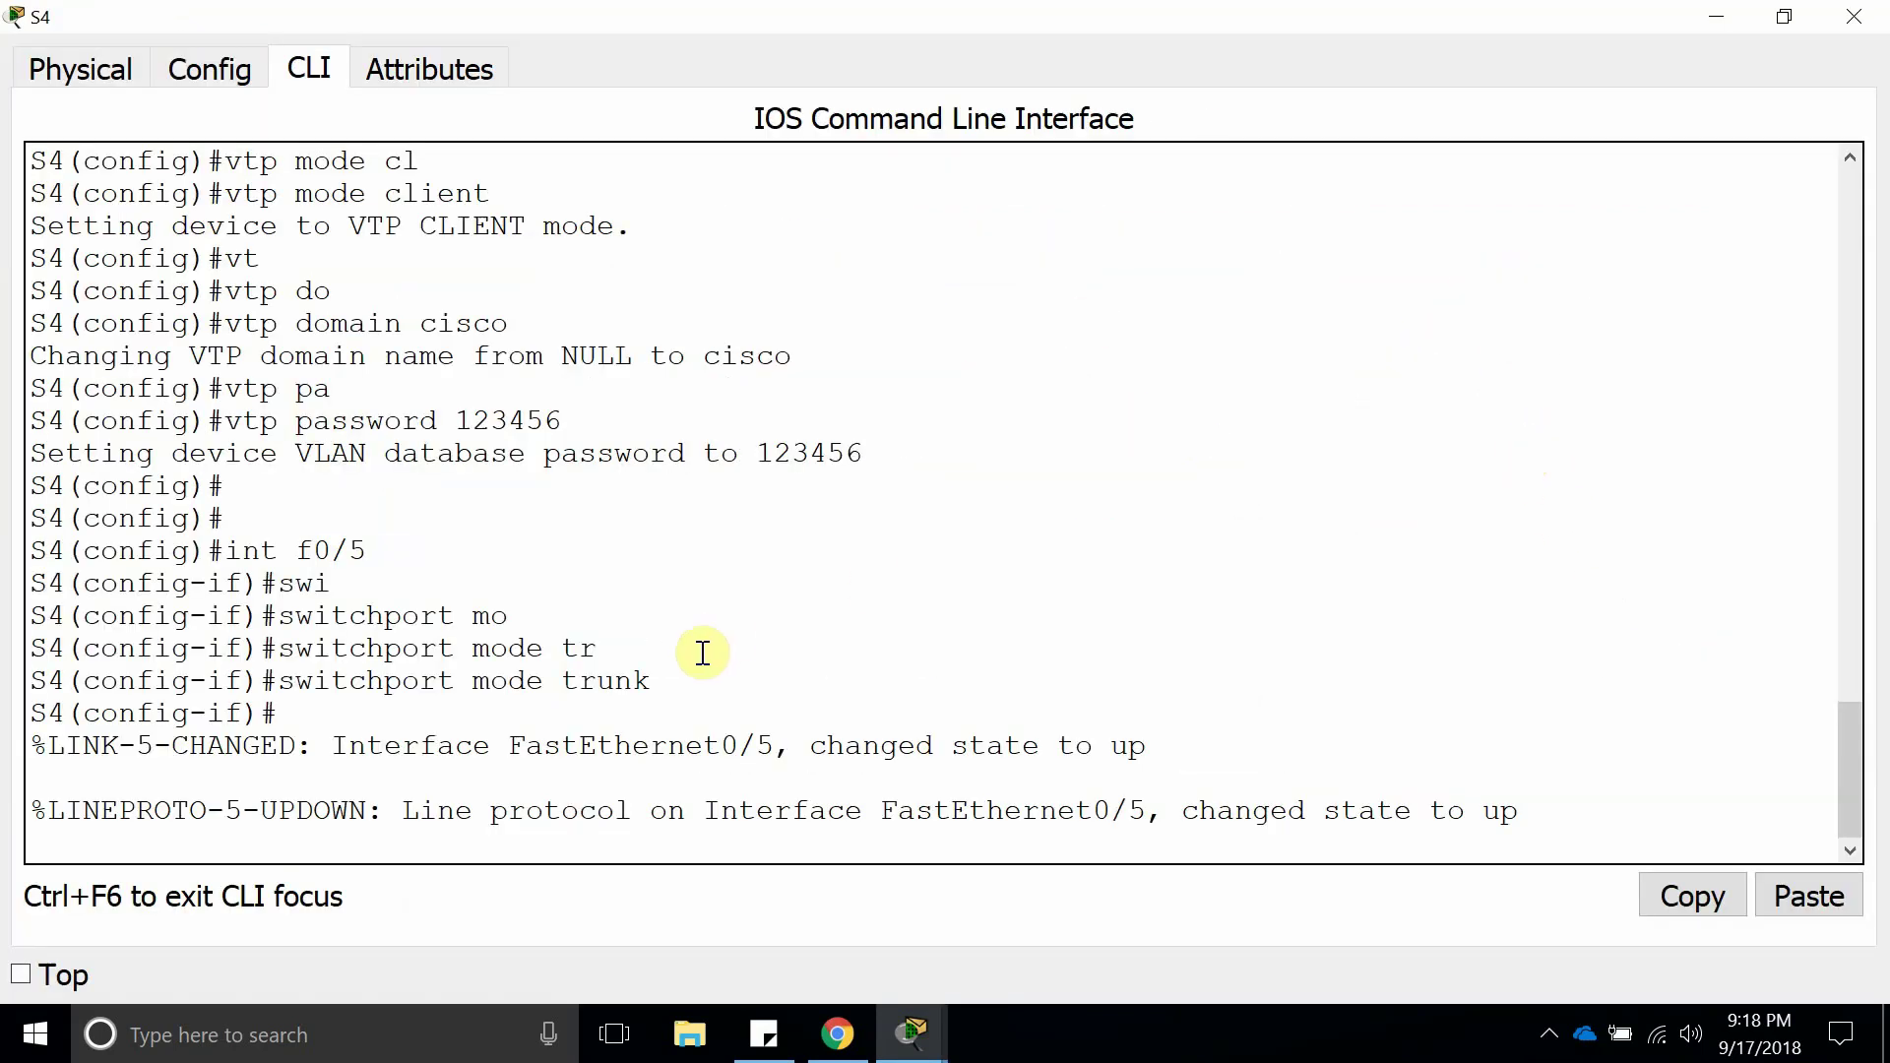
pyautogui.press('Return')
pyautogui.press('Return')
pyautogui.write('end')
pyautogui.press('Return')
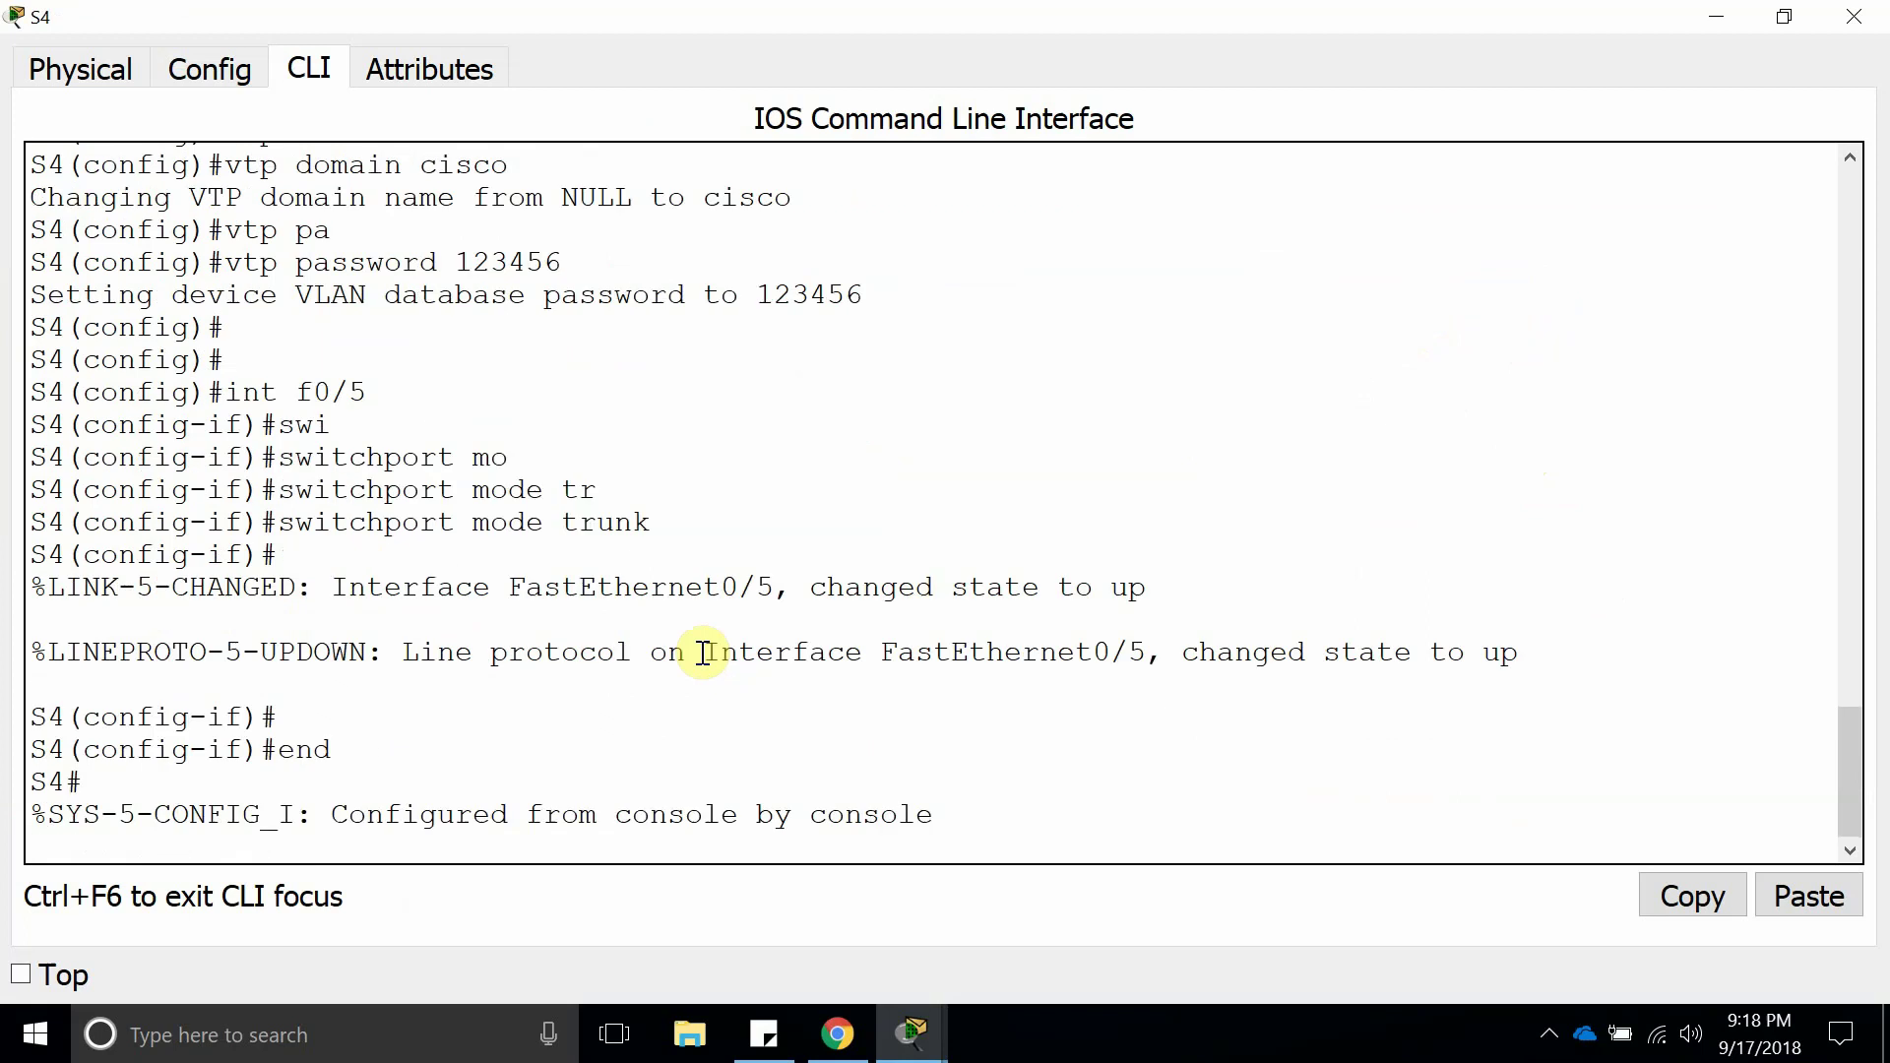
pyautogui.press('Return')
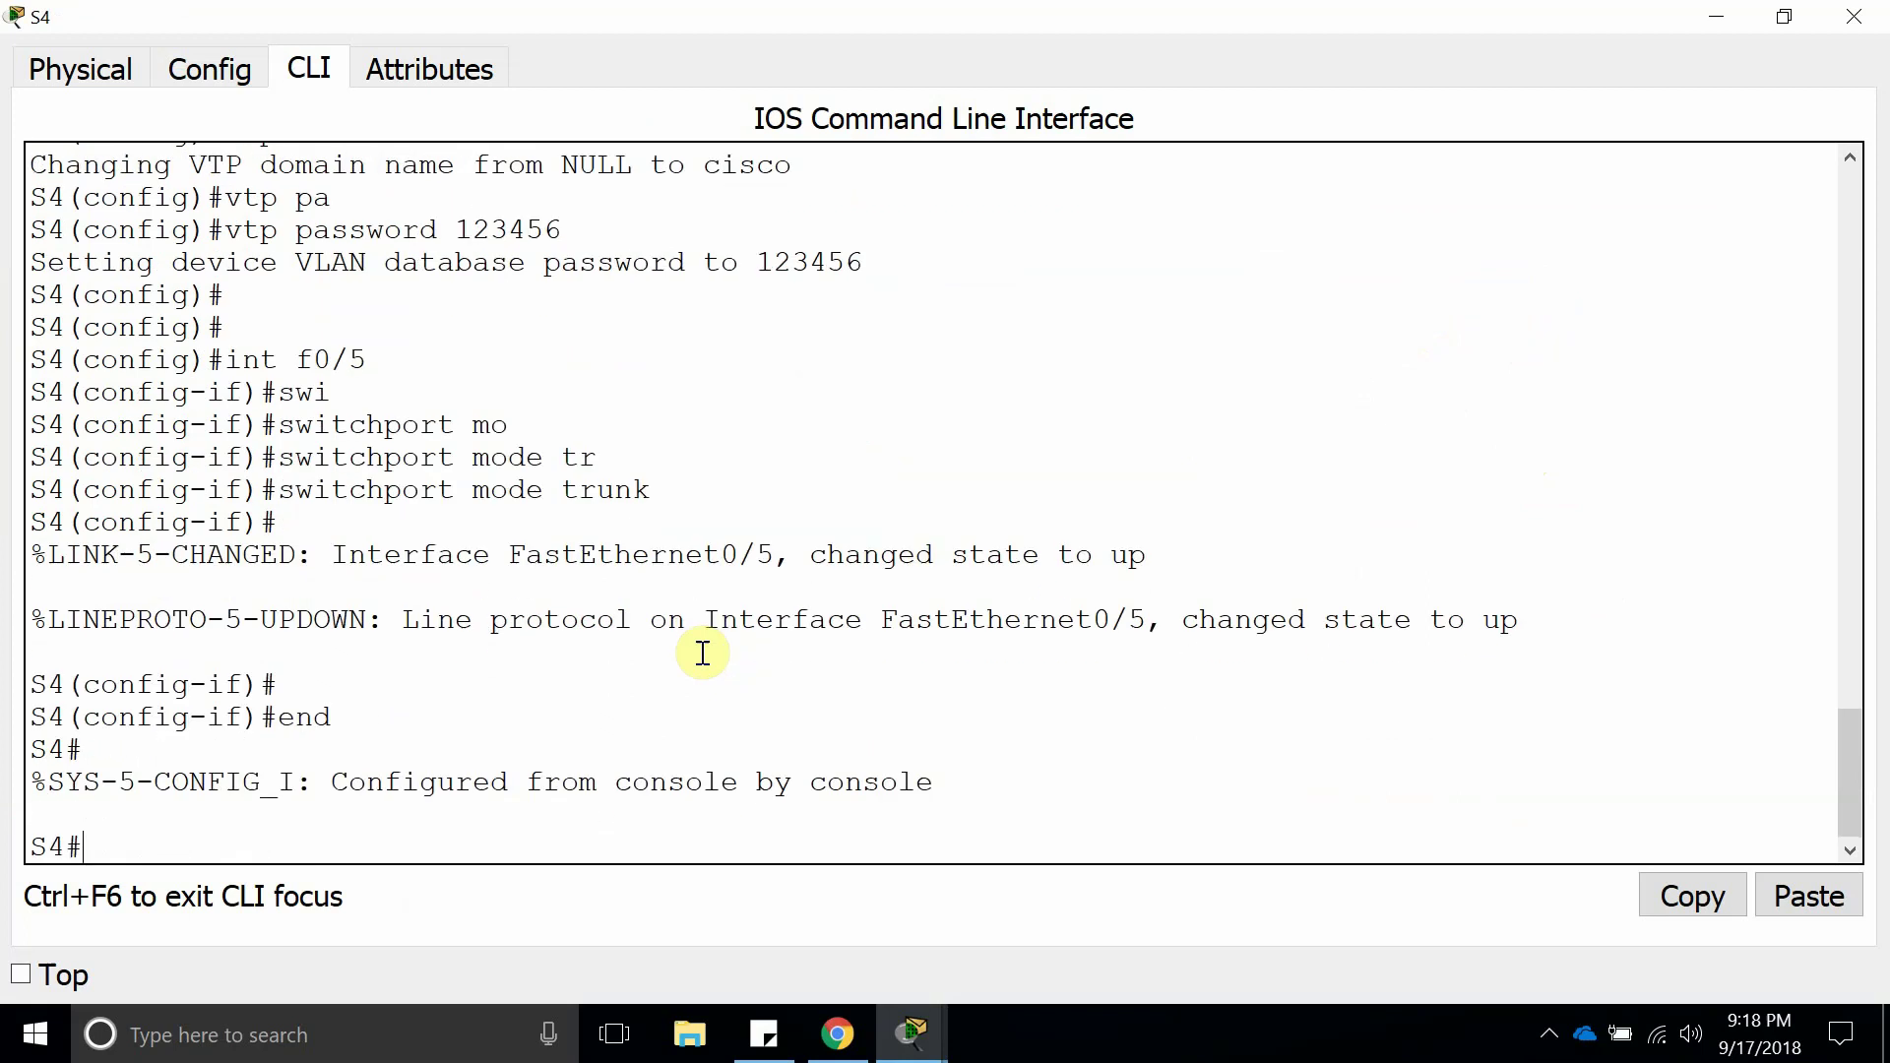
# Run show vlan brief on S4, confirm VLANs 10–40 are learned, and close the window.
pyautogui.write('show vlan brie')
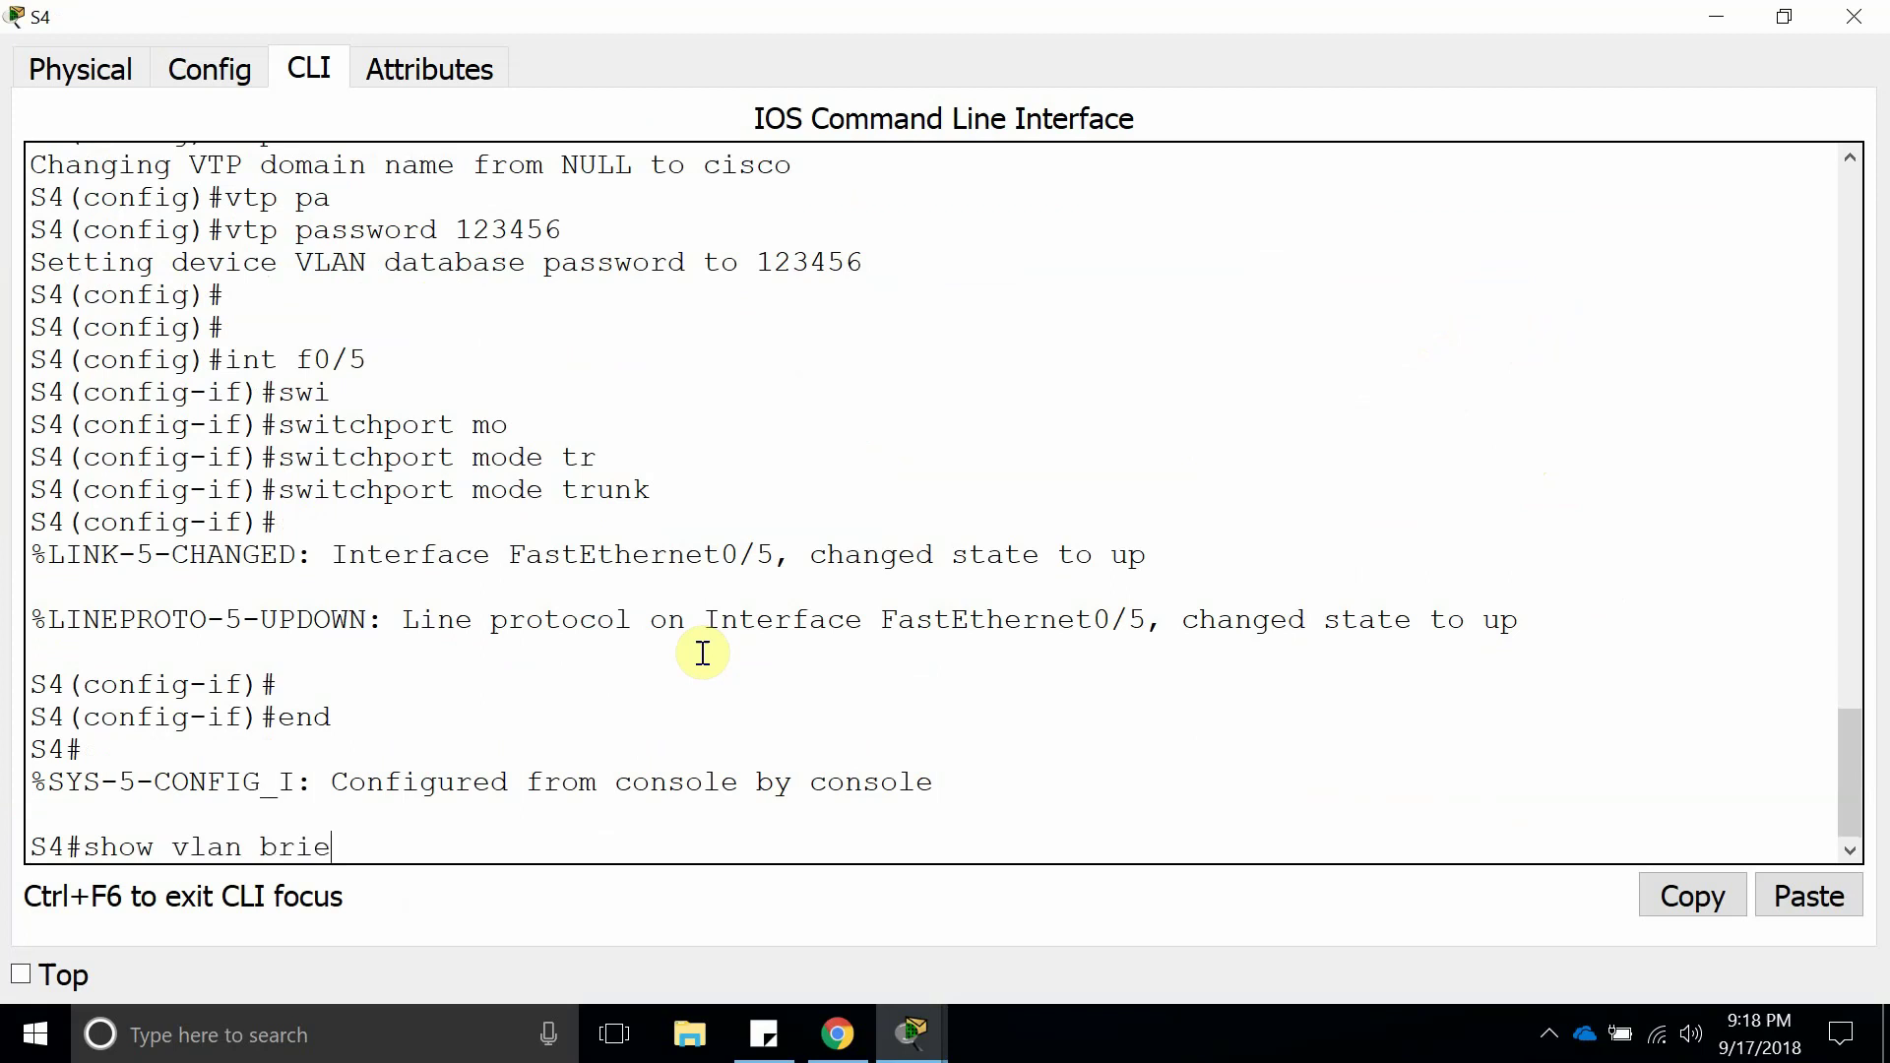
pyautogui.write('f')
pyautogui.press('Return')
pyautogui.moveTo(848, 694); pyautogui.dragTo(27, 593)
pyautogui.click(285, 640)
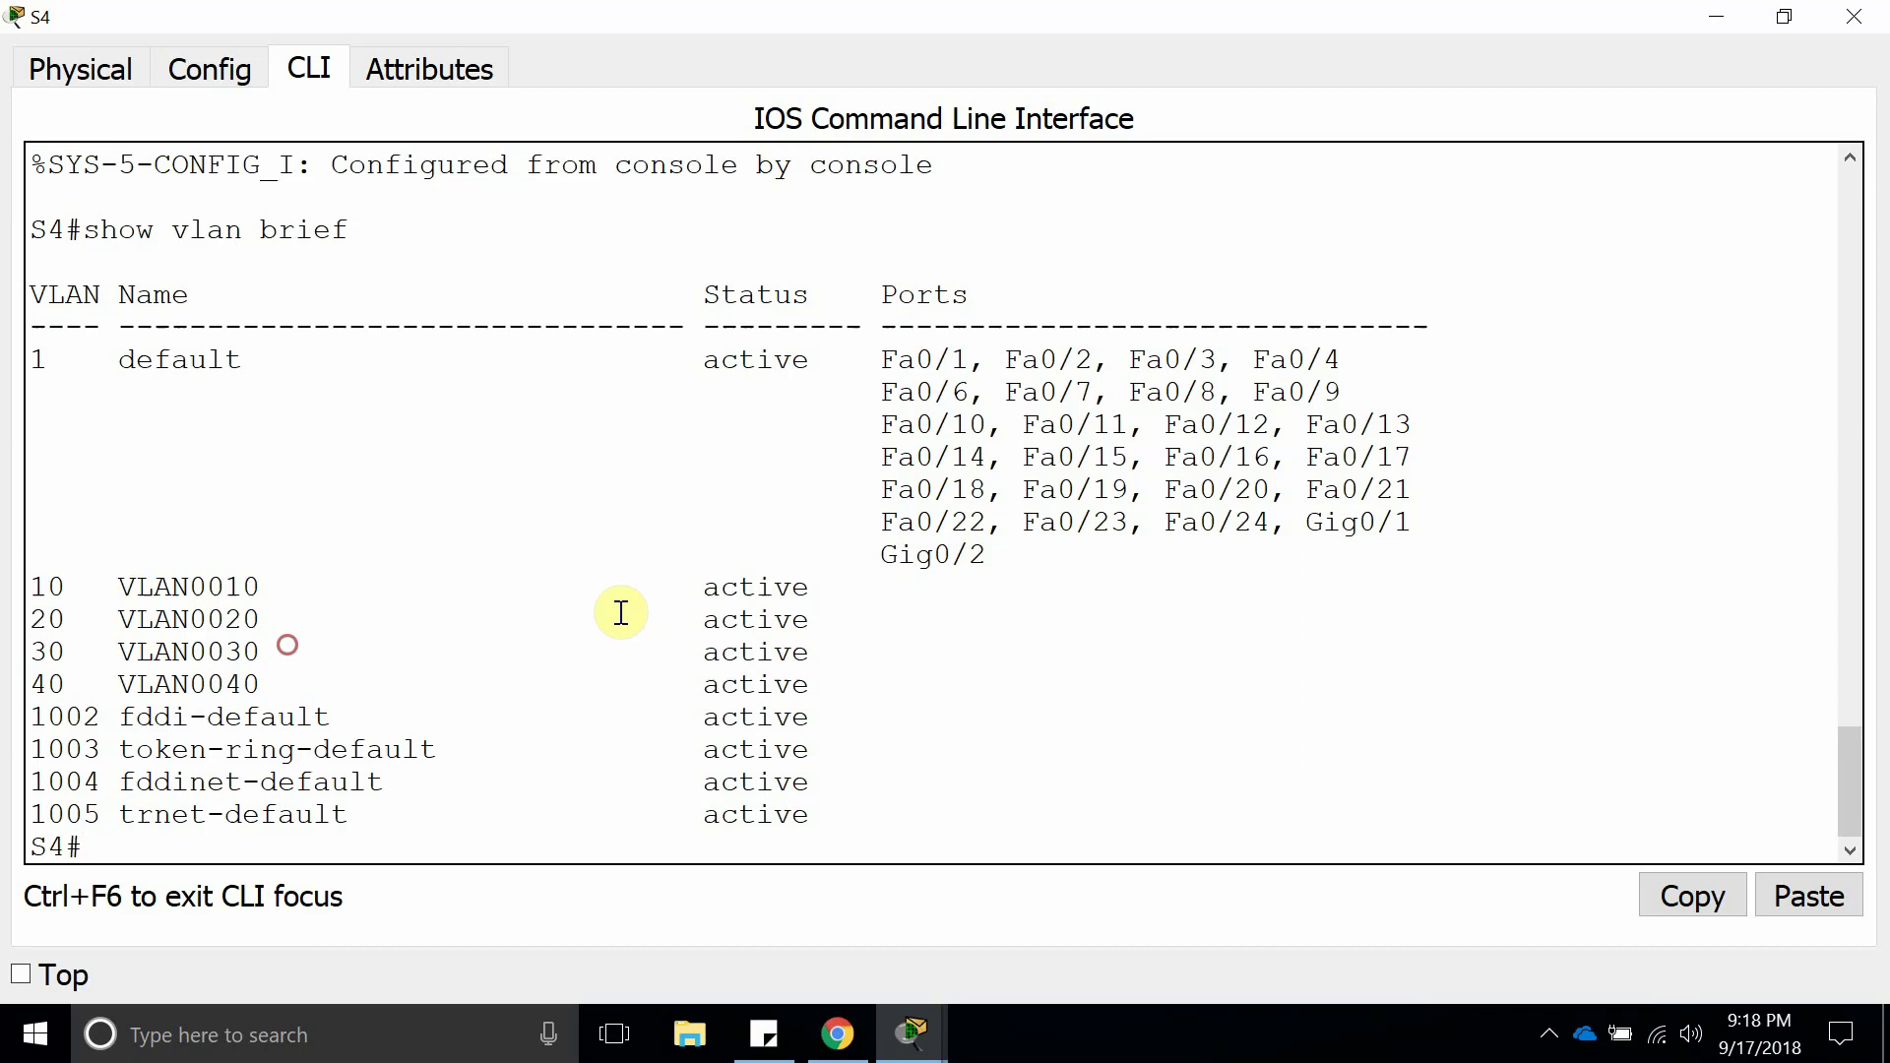
pyautogui.click(1854, 16)
# Run show vtp status on S3 and confirm it is in Transparent mode.
pyautogui.click(1261, 445)
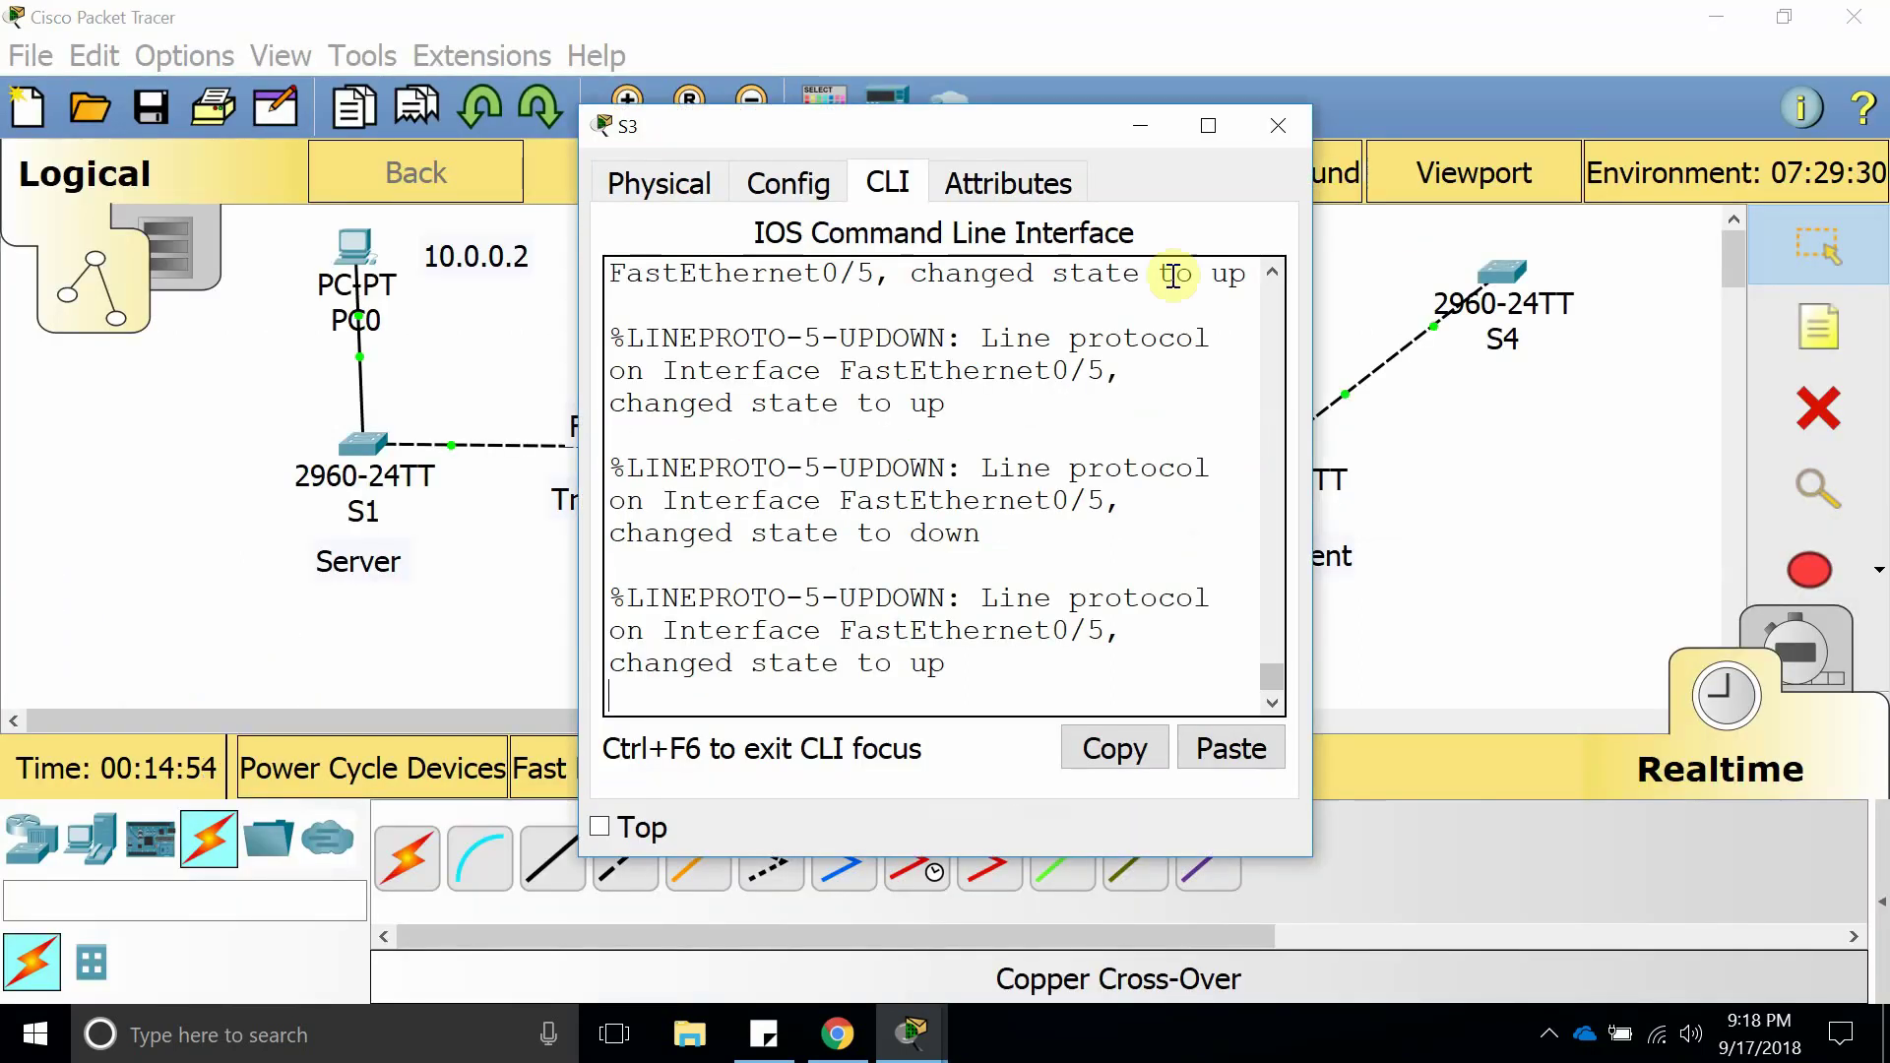
pyautogui.click(1195, 130)
pyautogui.press('Return')
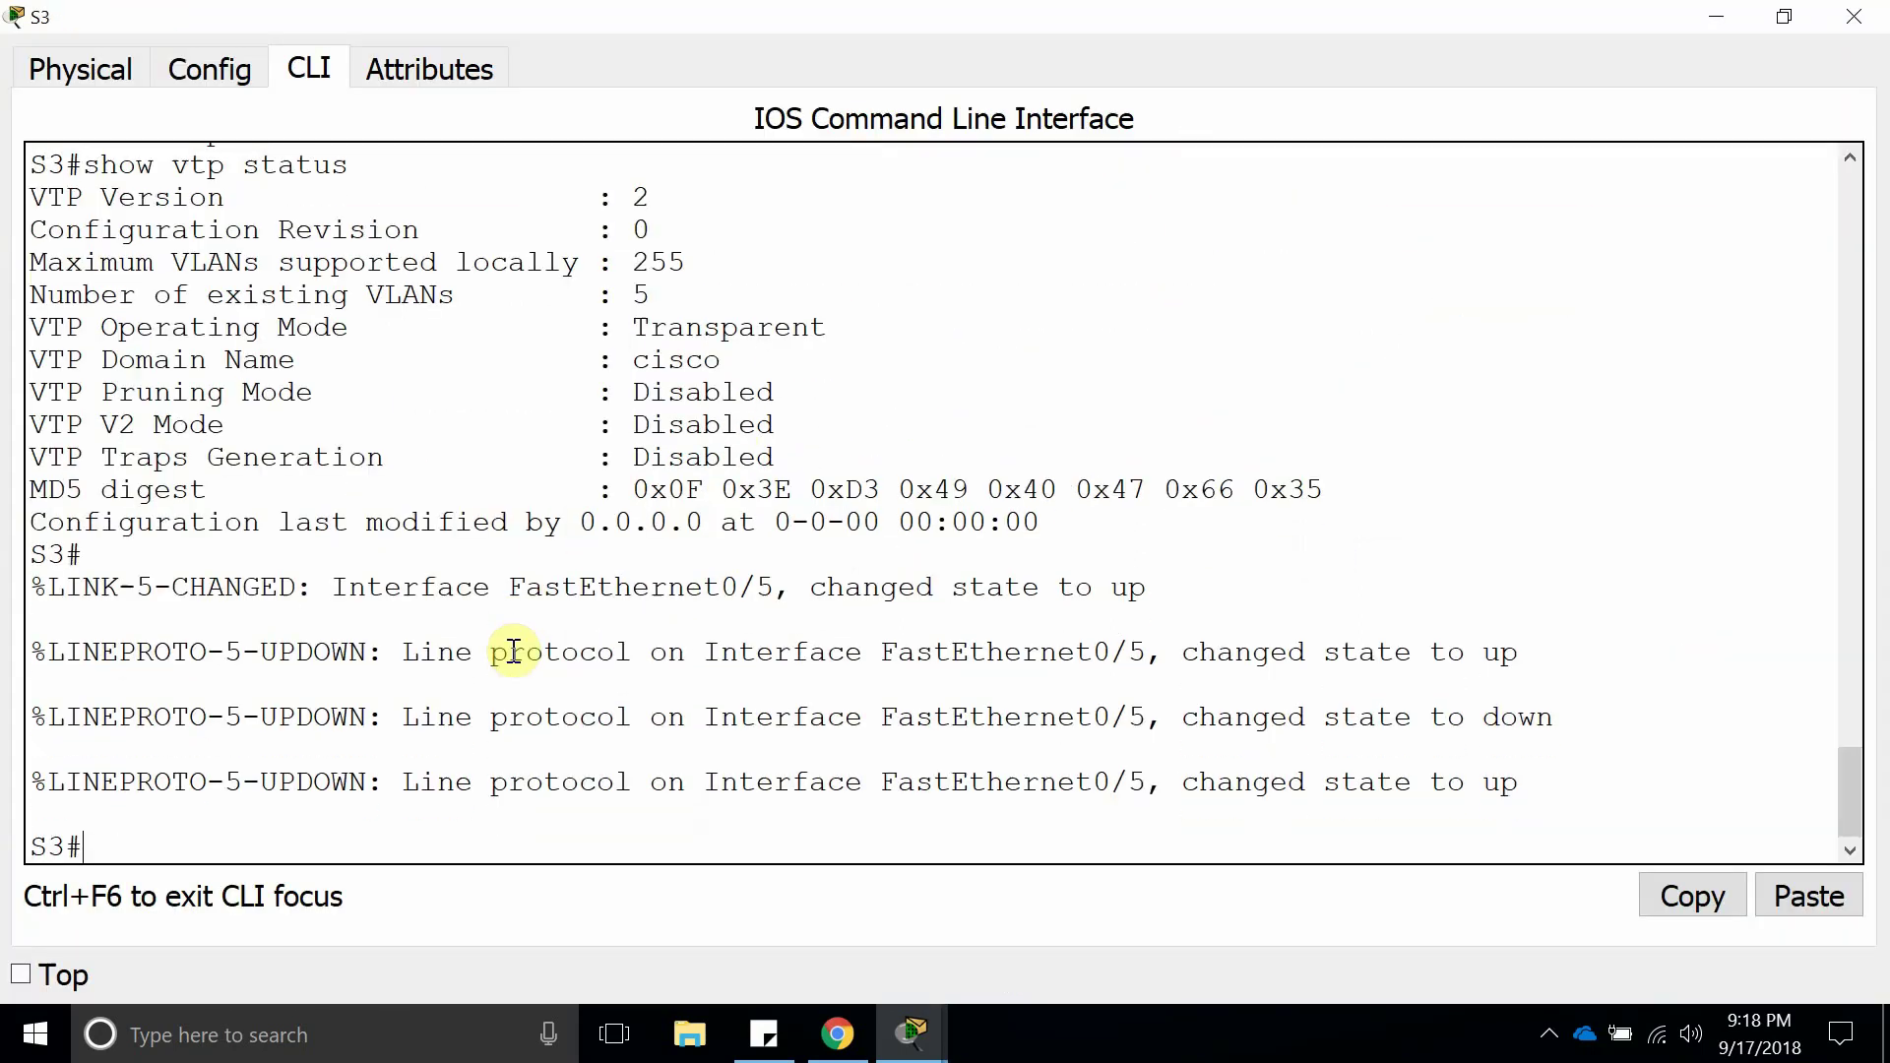
pyautogui.write('show vtp status')
pyautogui.press('Return')
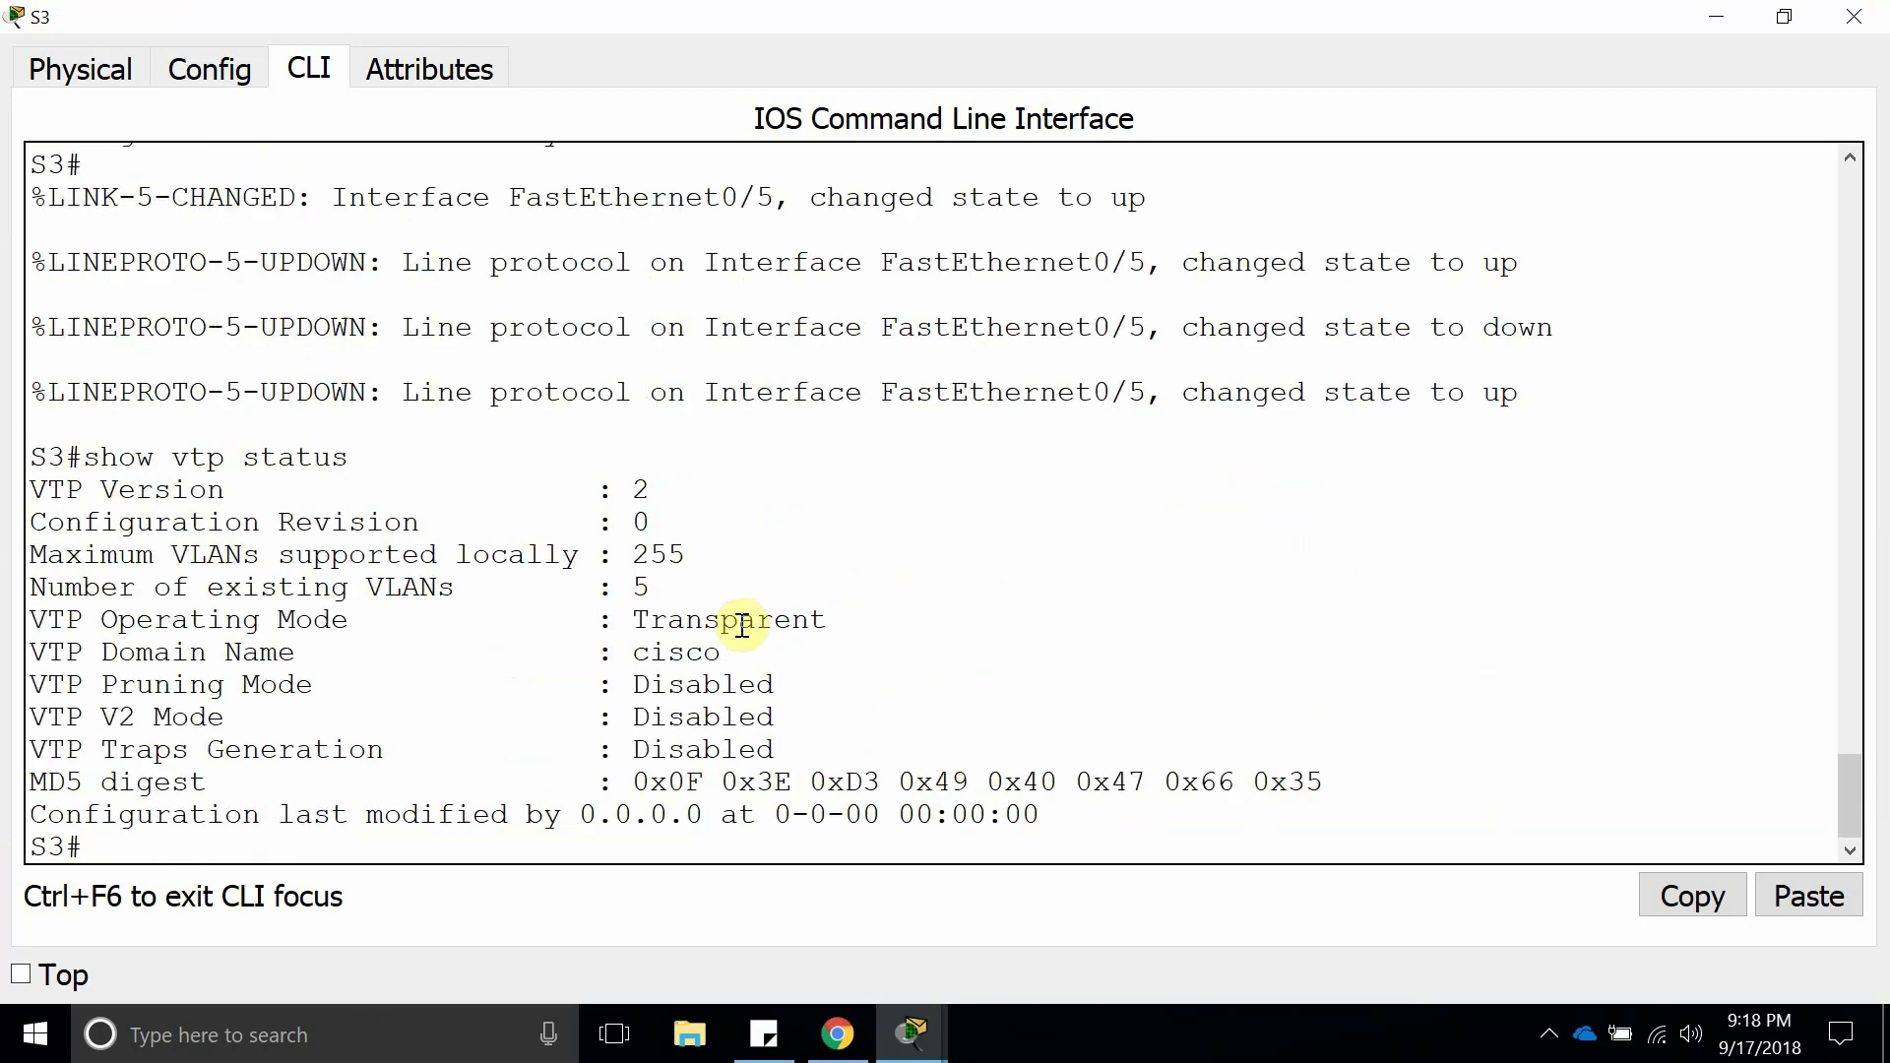
pyautogui.doubleClick(742, 622)
pyautogui.moveTo(449, 817); pyautogui.dragTo(459, 835)
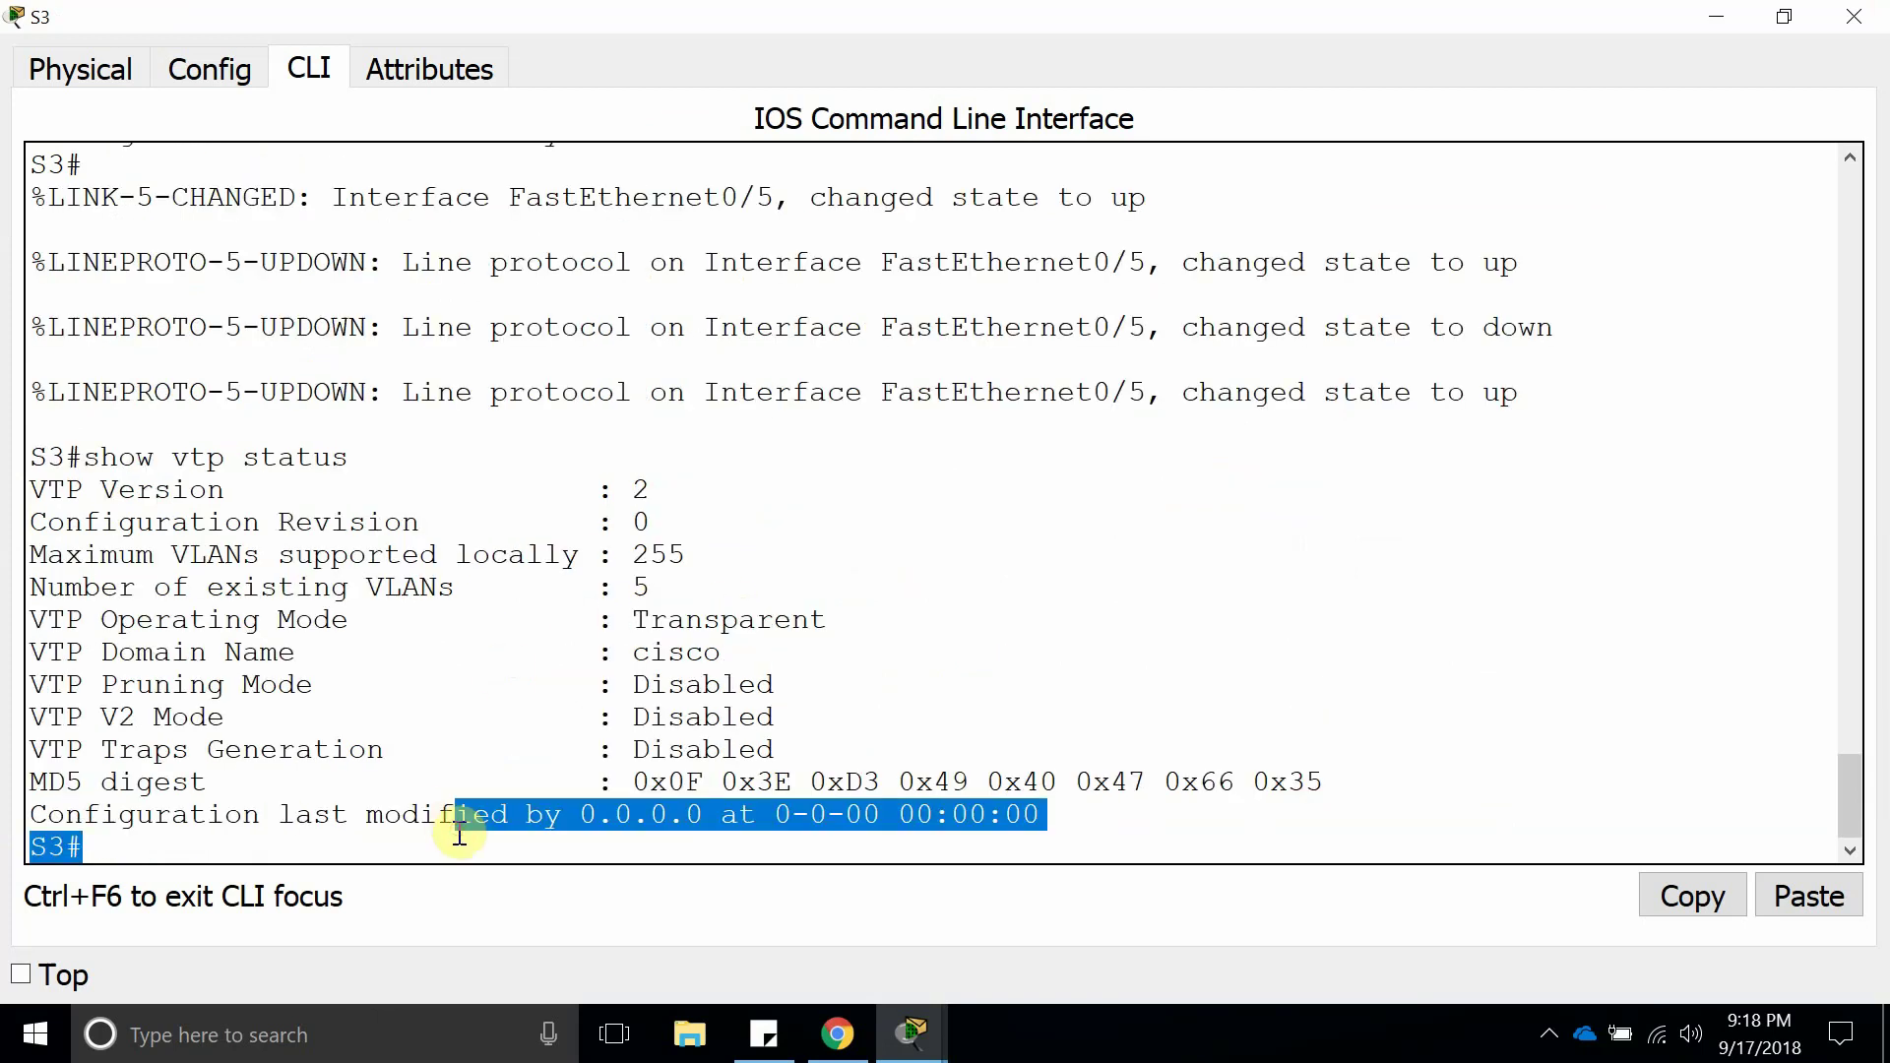
# Run show vlan brief on S3 and confirm only default VLANs 1 and 1002–1005 exist.
pyautogui.write('sho')
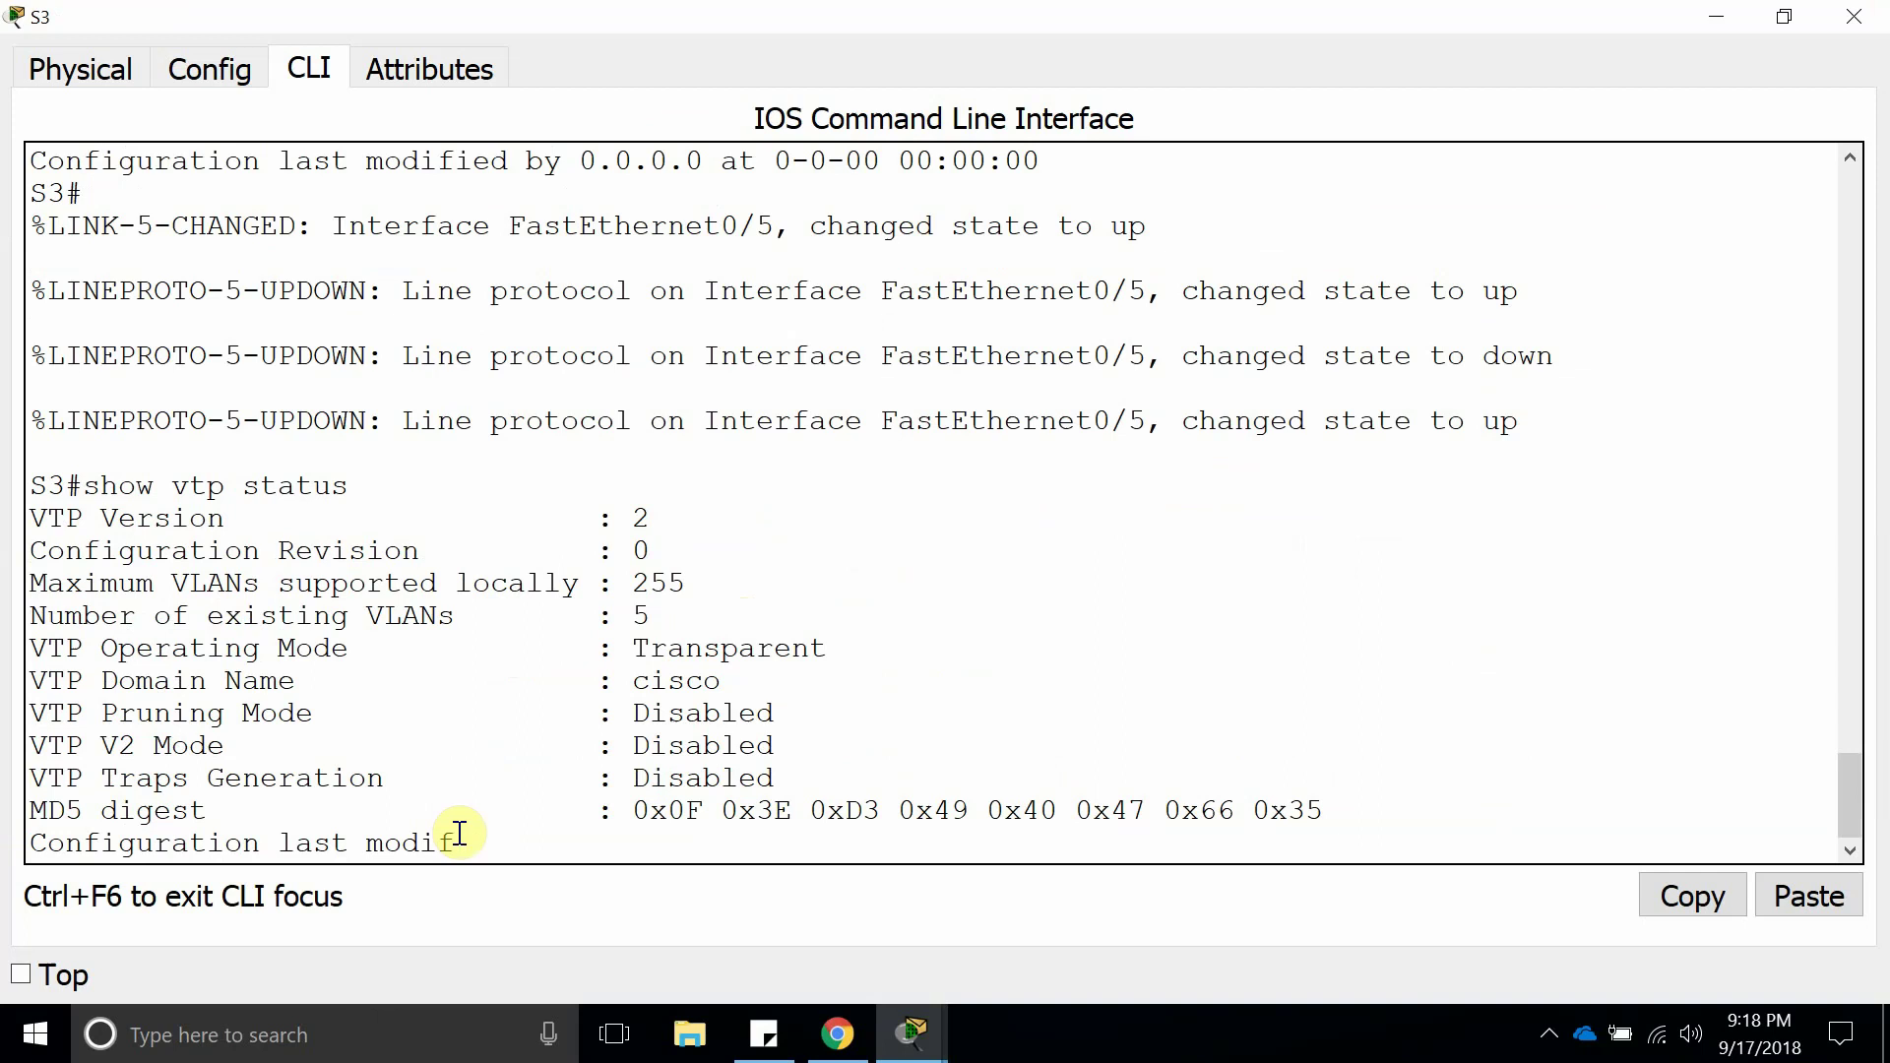
pyautogui.press('Return')
pyautogui.write('show')
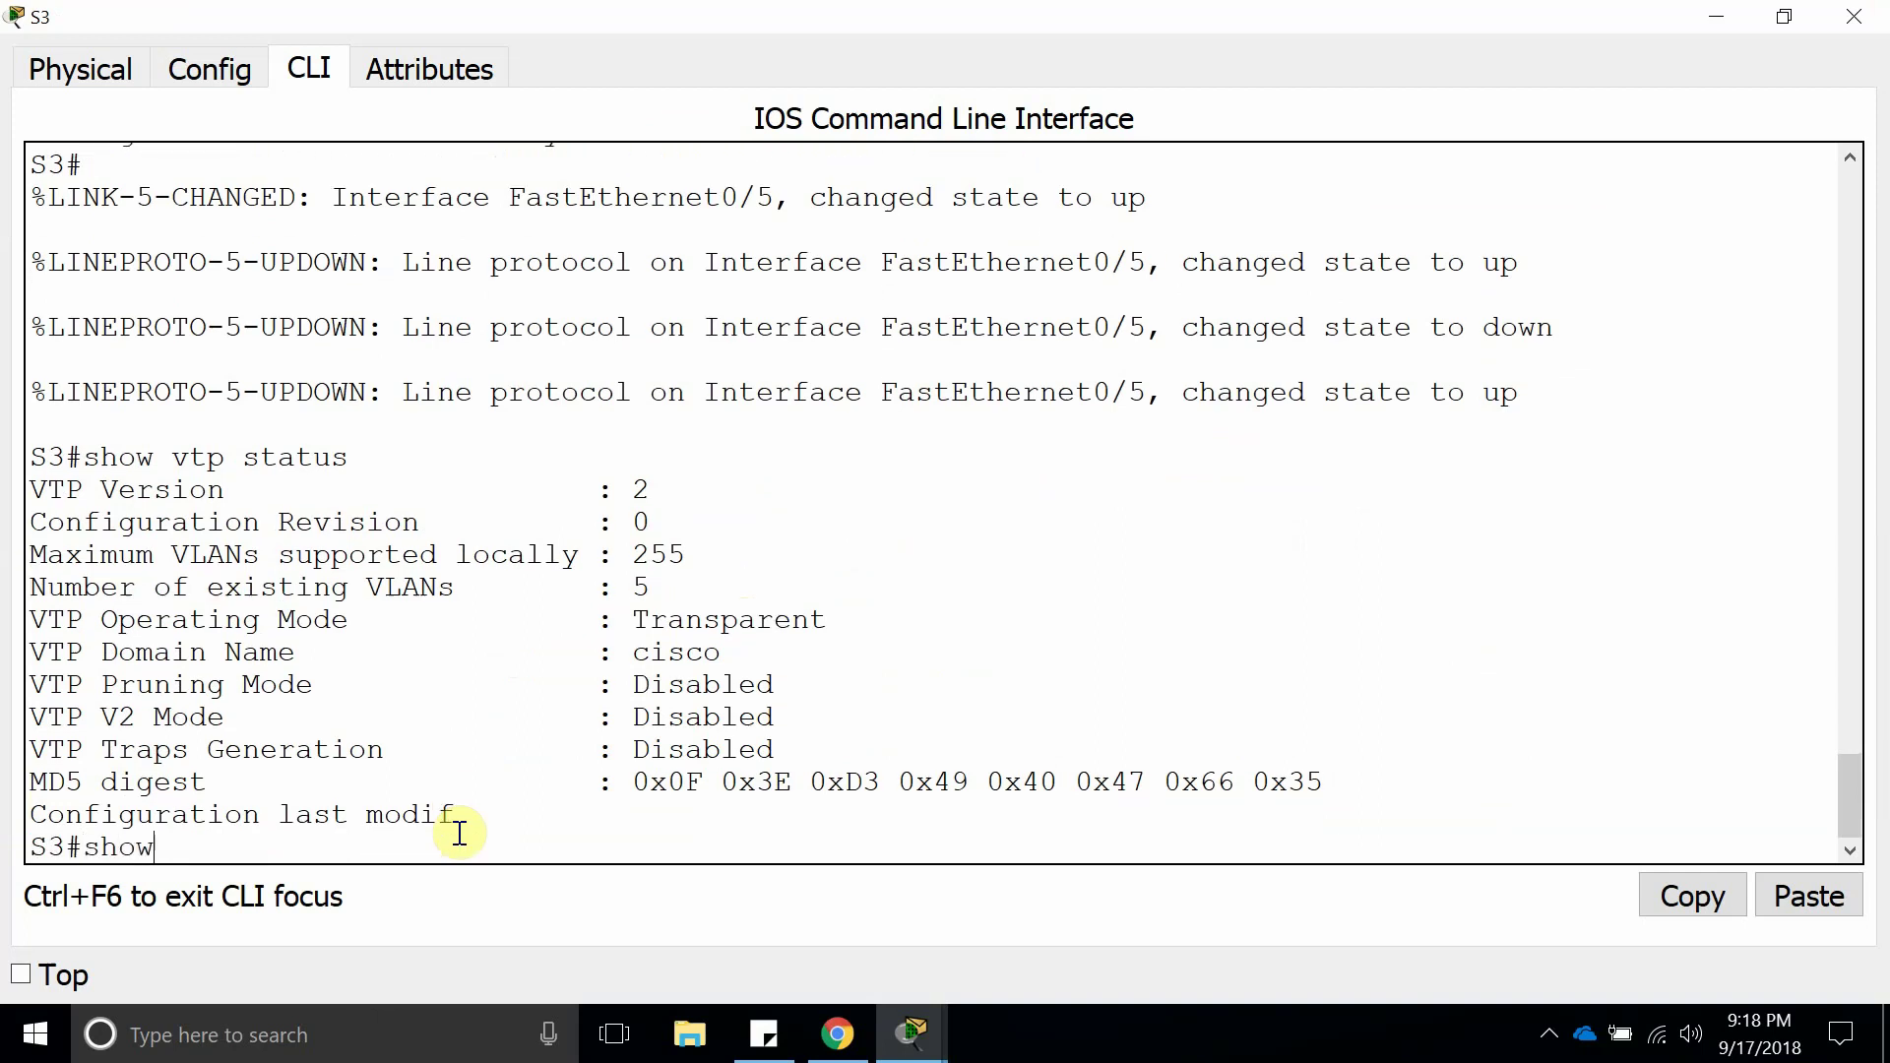
pyautogui.write(' vlan brief')
pyautogui.press('Return')
pyautogui.moveTo(949, 748); pyautogui.dragTo(55, 523)
pyautogui.click(155, 517)
pyautogui.doubleClick(155, 517)
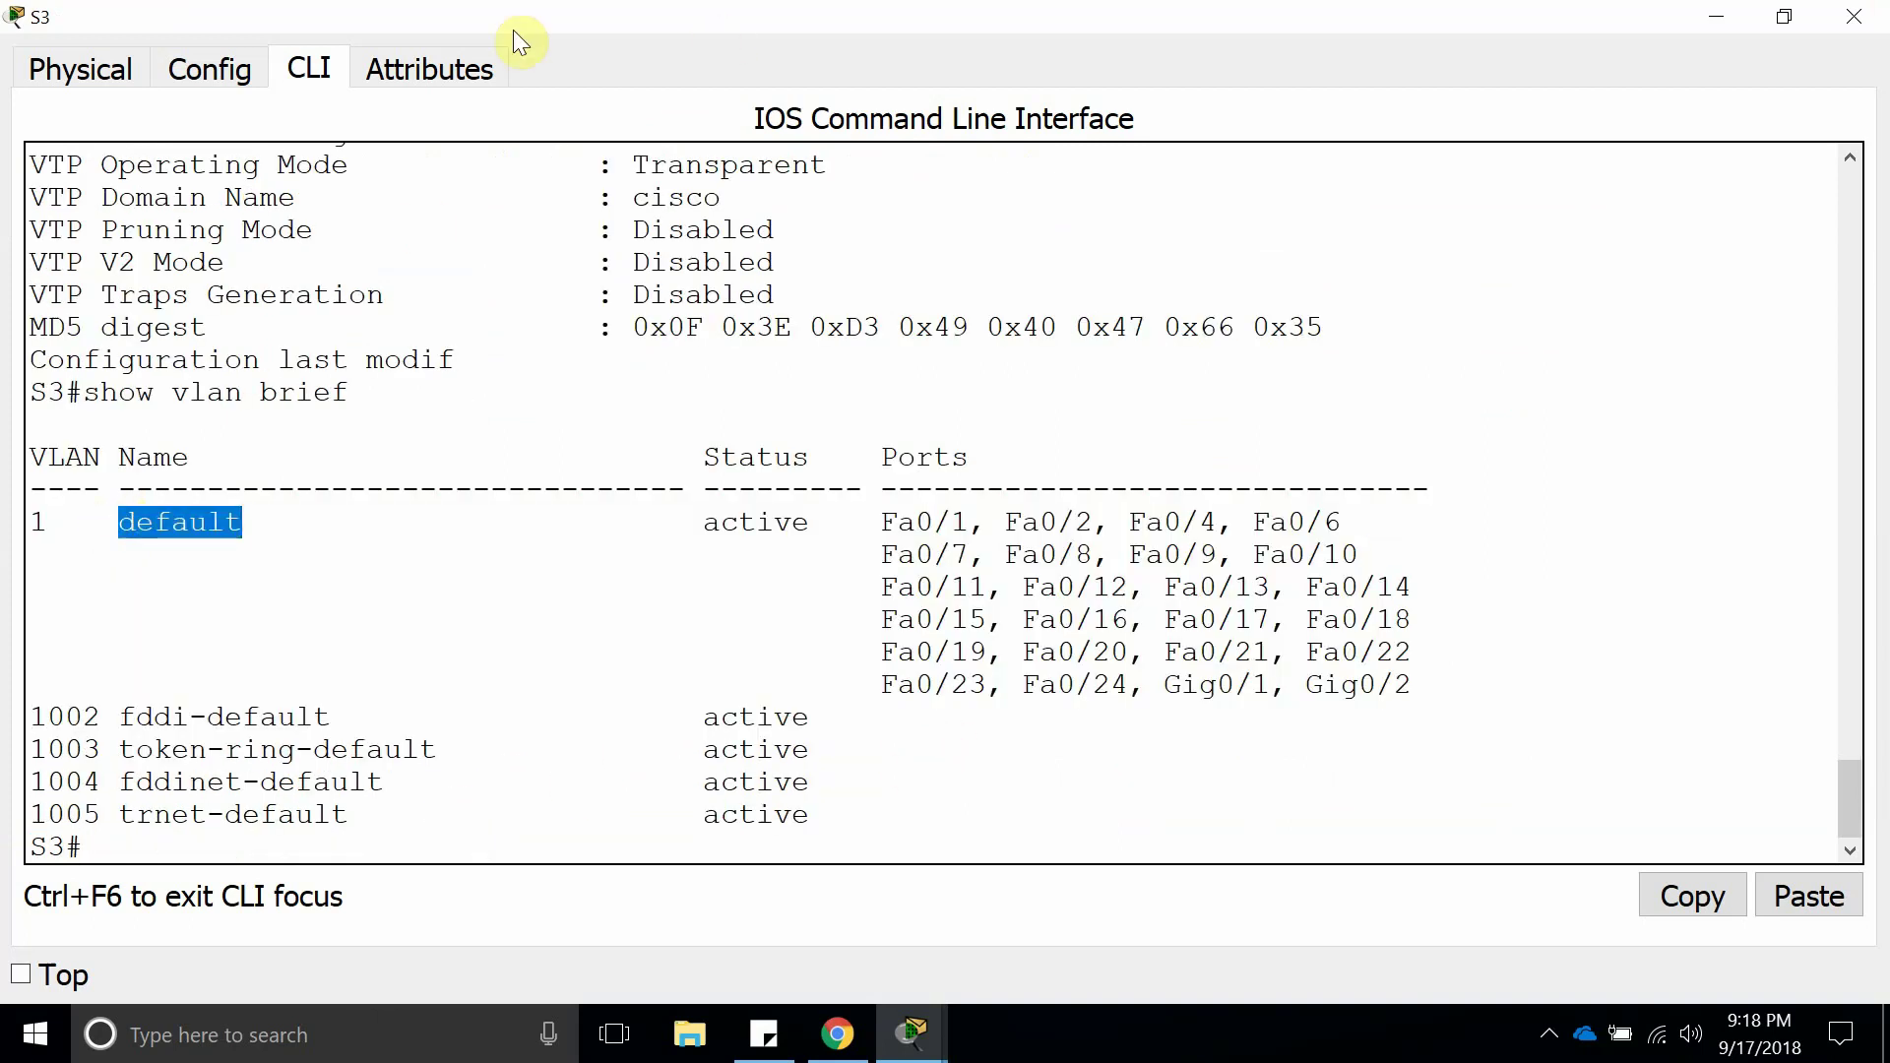